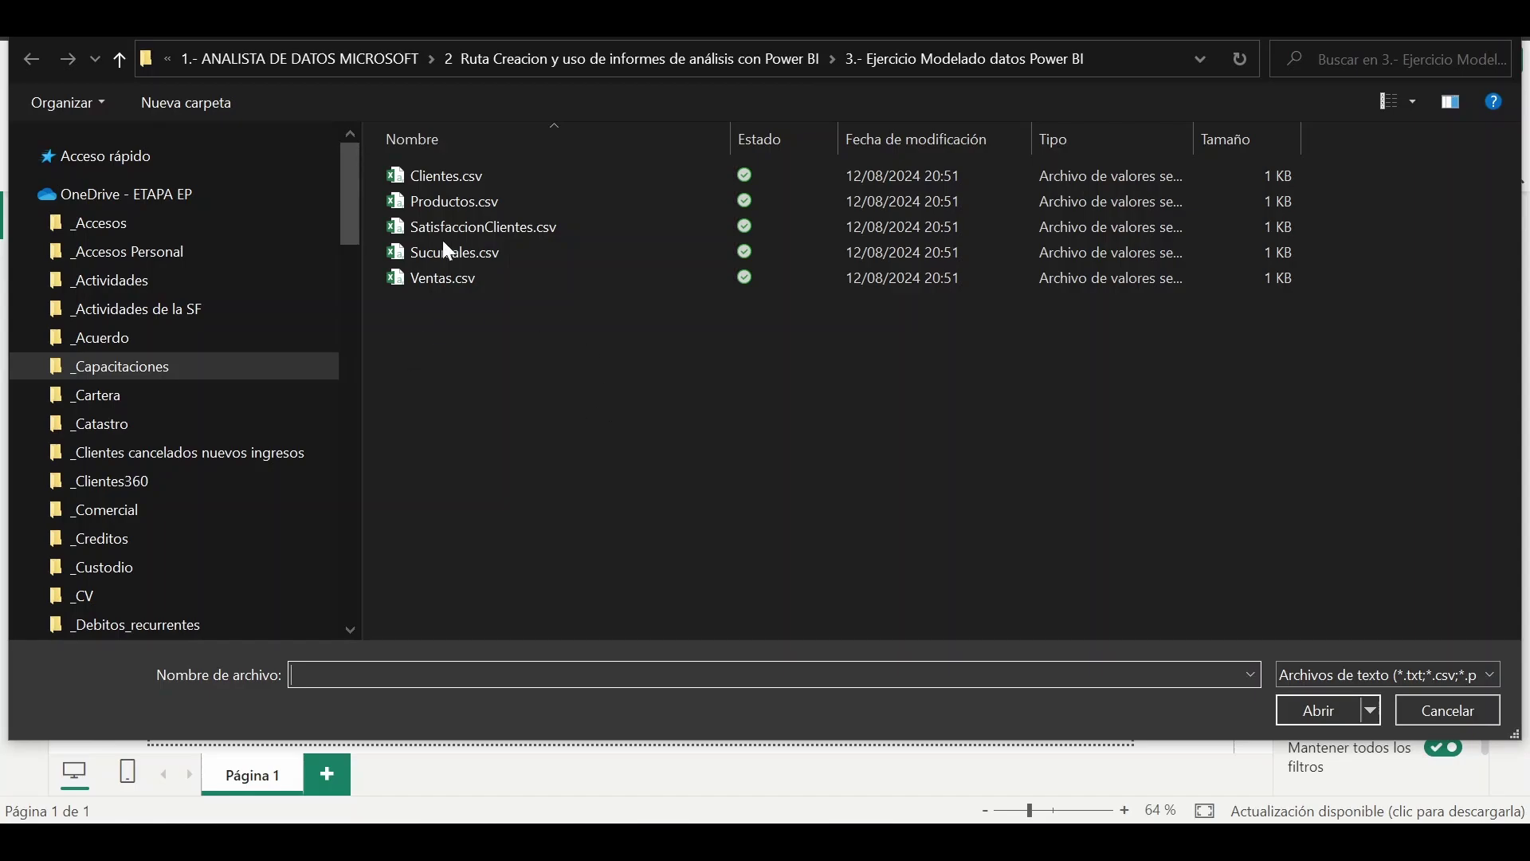
Load Ventas.csv into the report with the detected import settings and apply the pending query changes
click(437, 275)
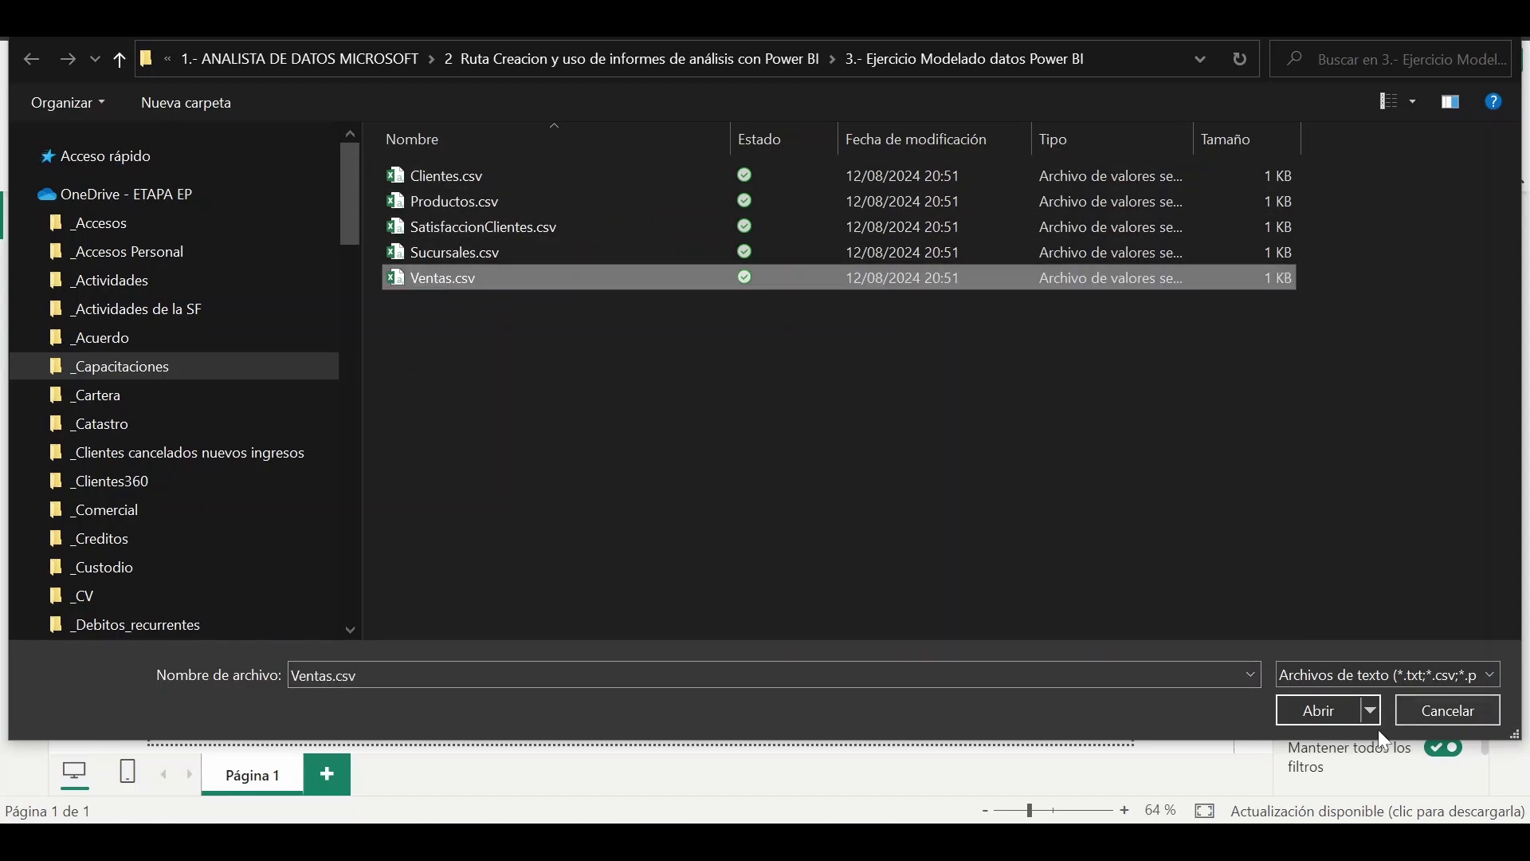
click(1306, 712)
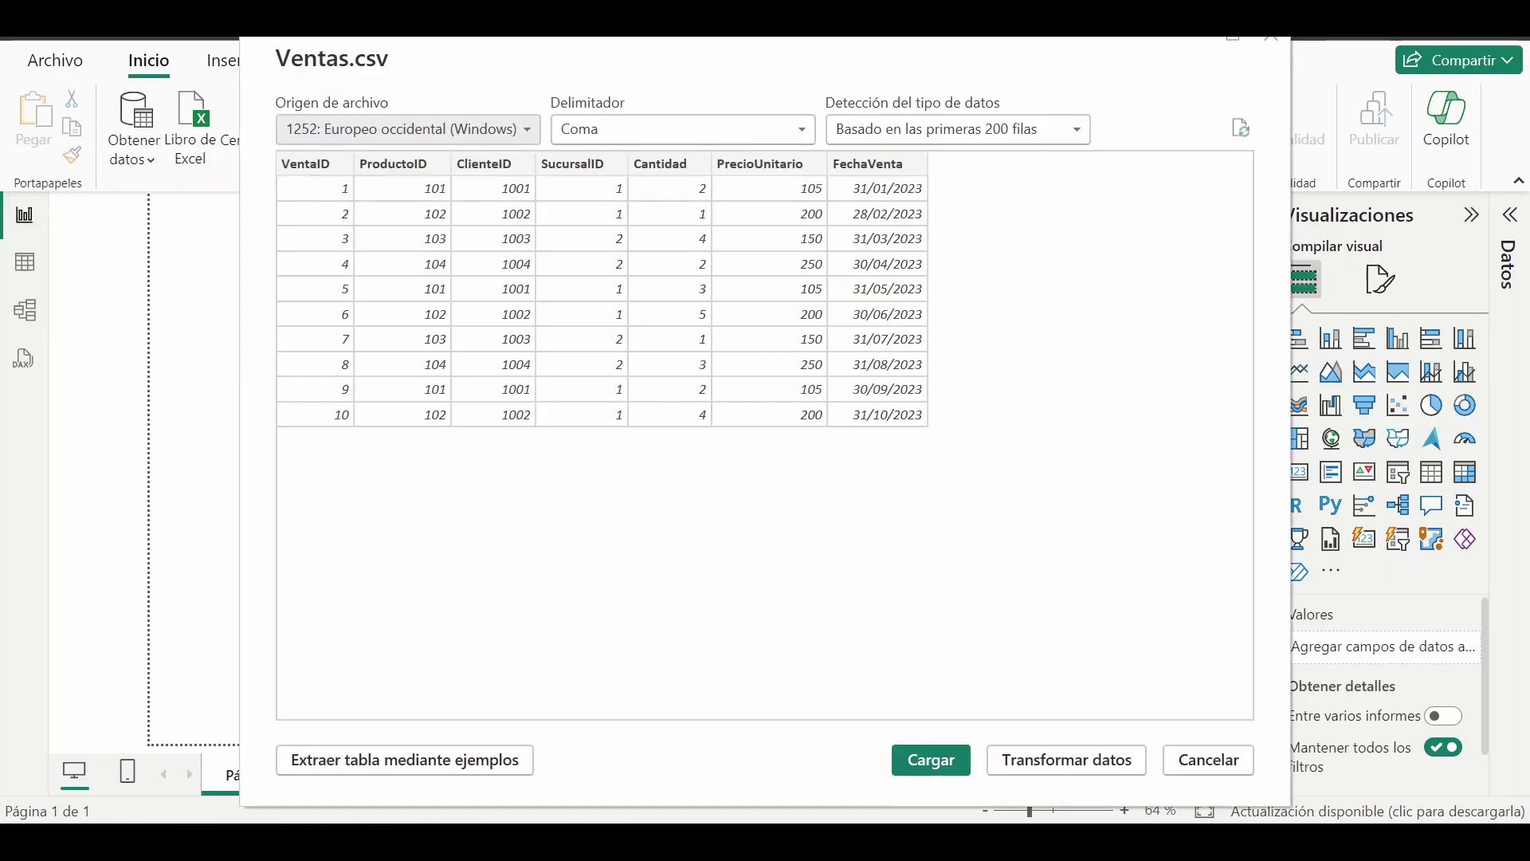
click(926, 761)
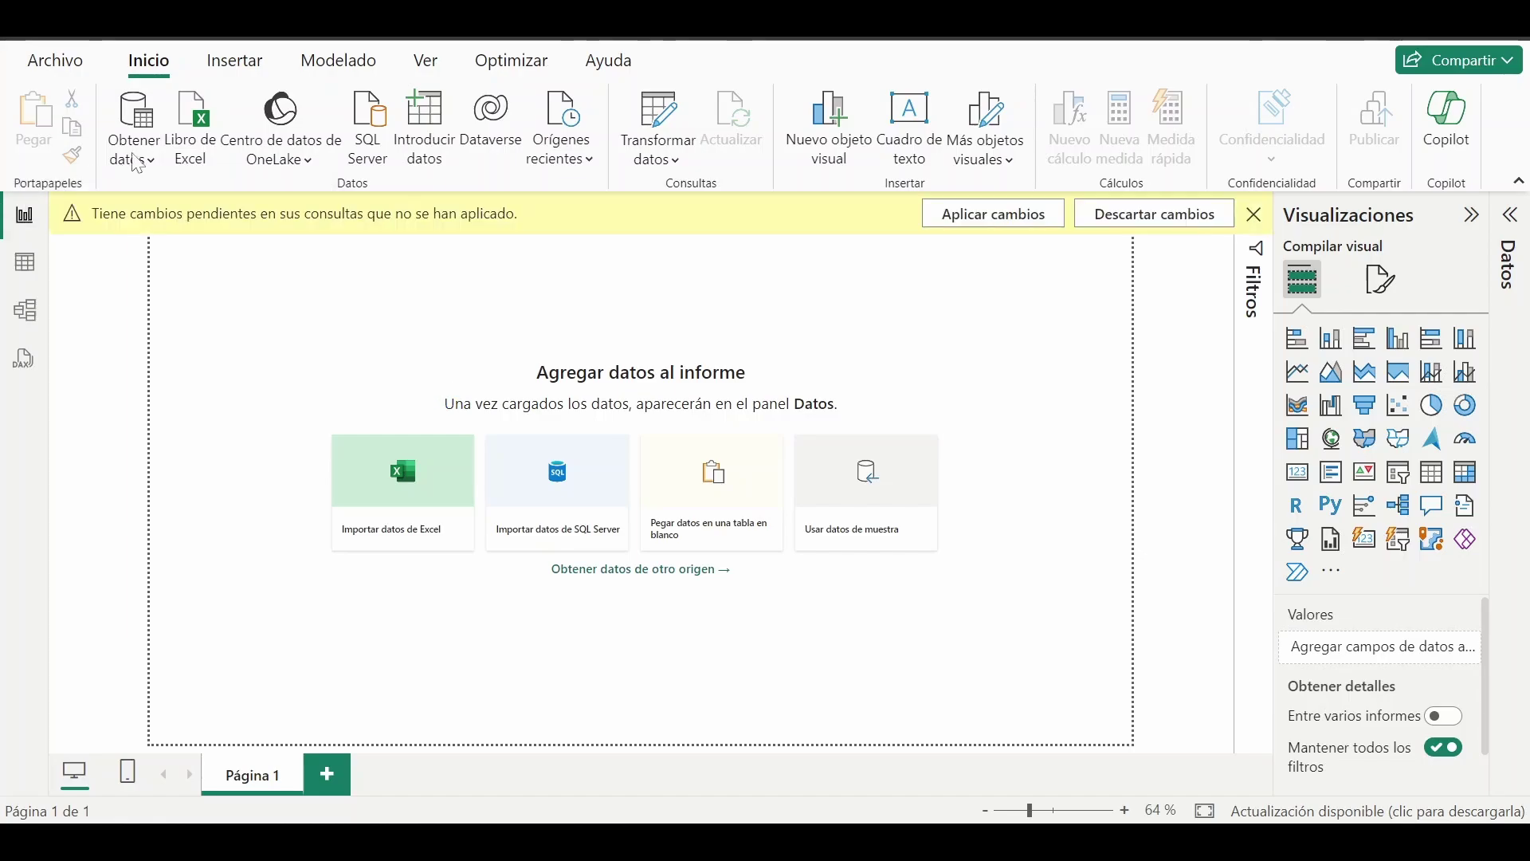
click(1037, 221)
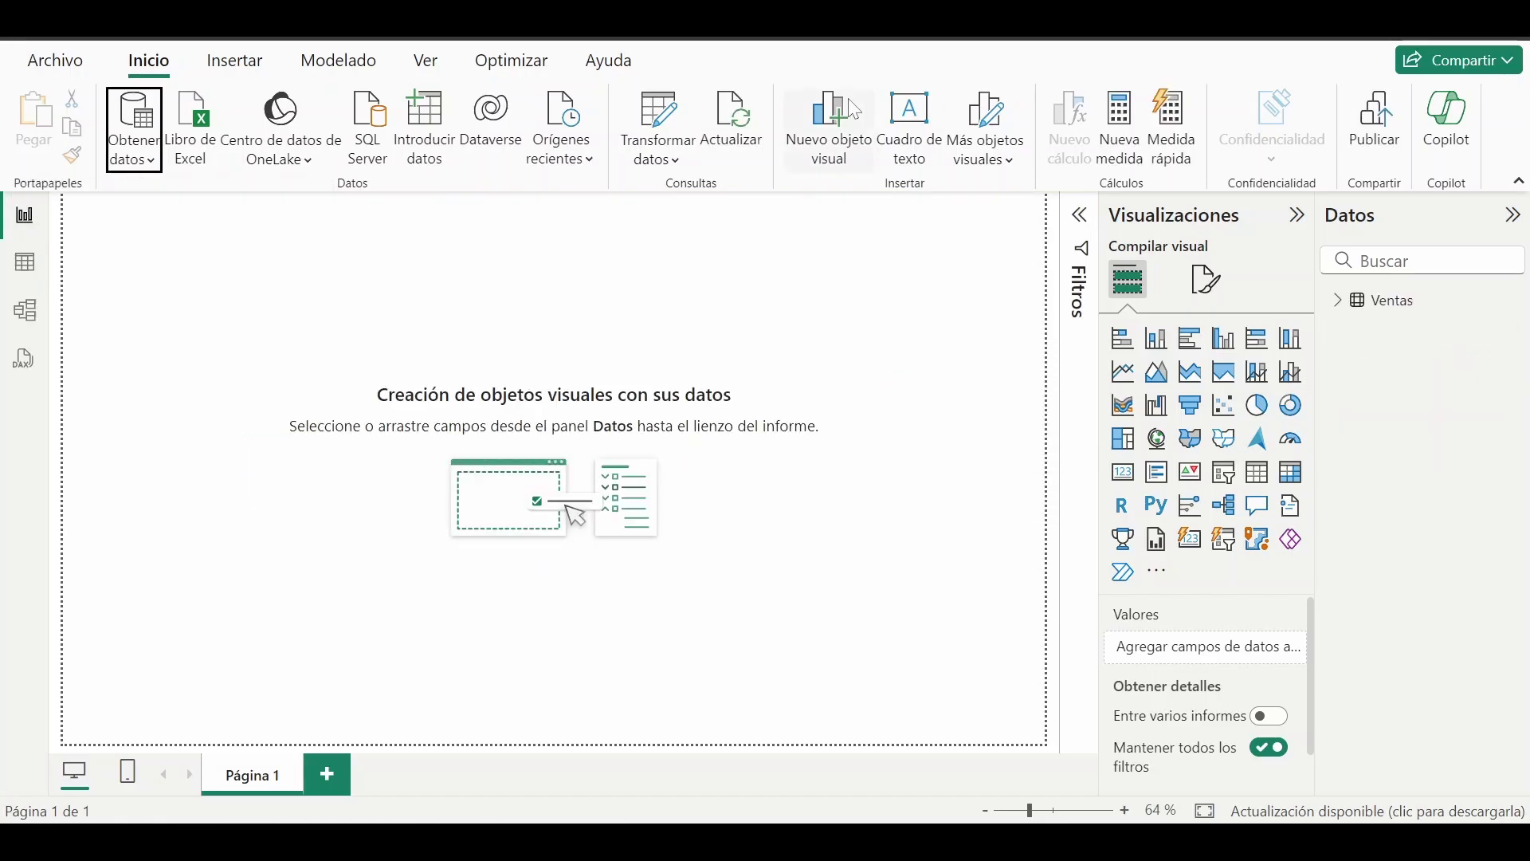
Import Clientes.csv as a text/CSV source and load it with the detected settings
click(143, 164)
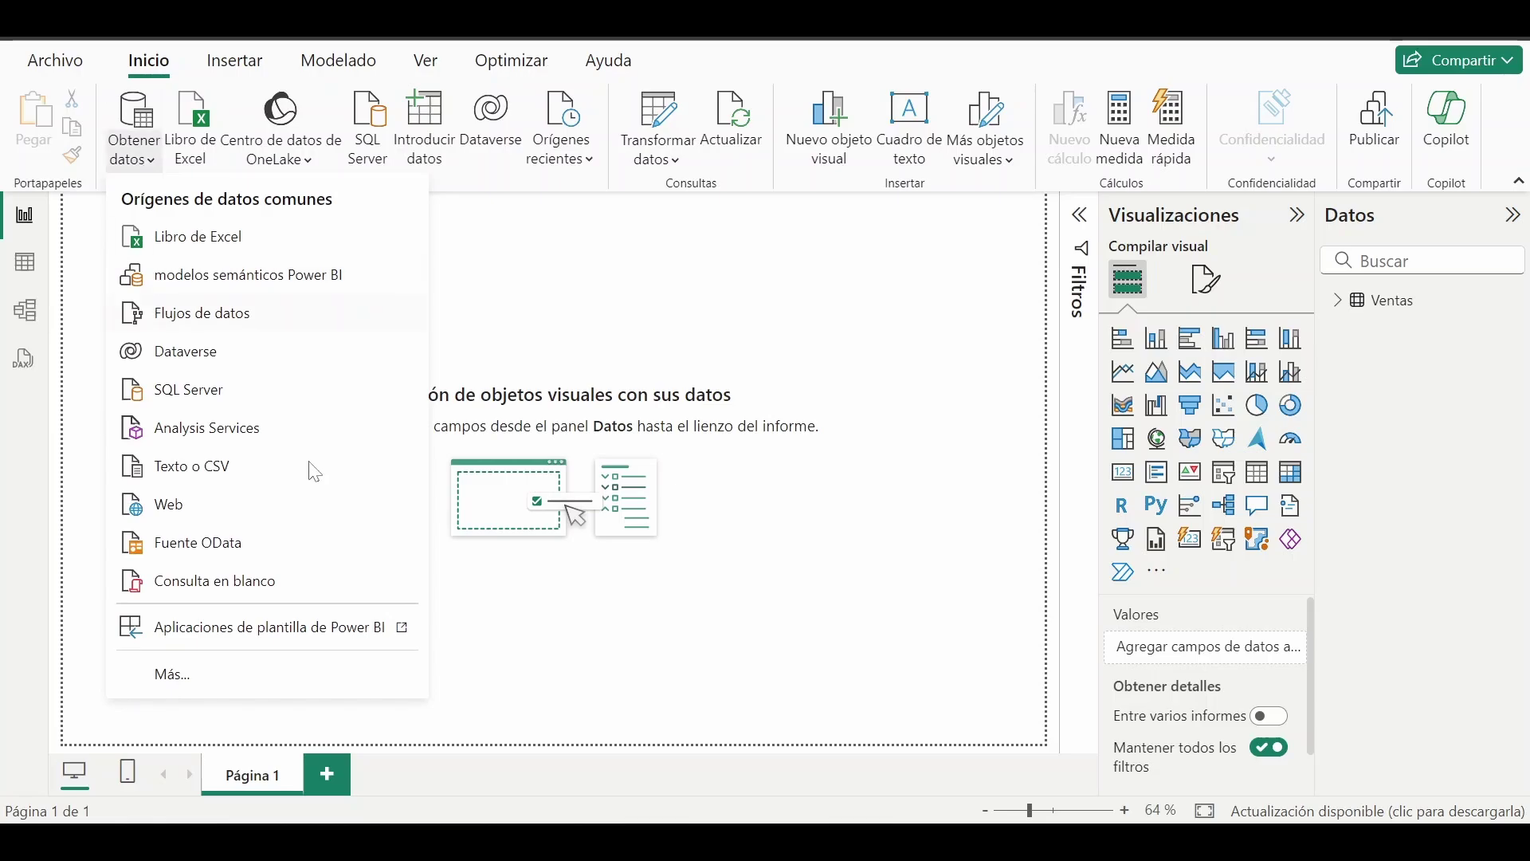
click(247, 469)
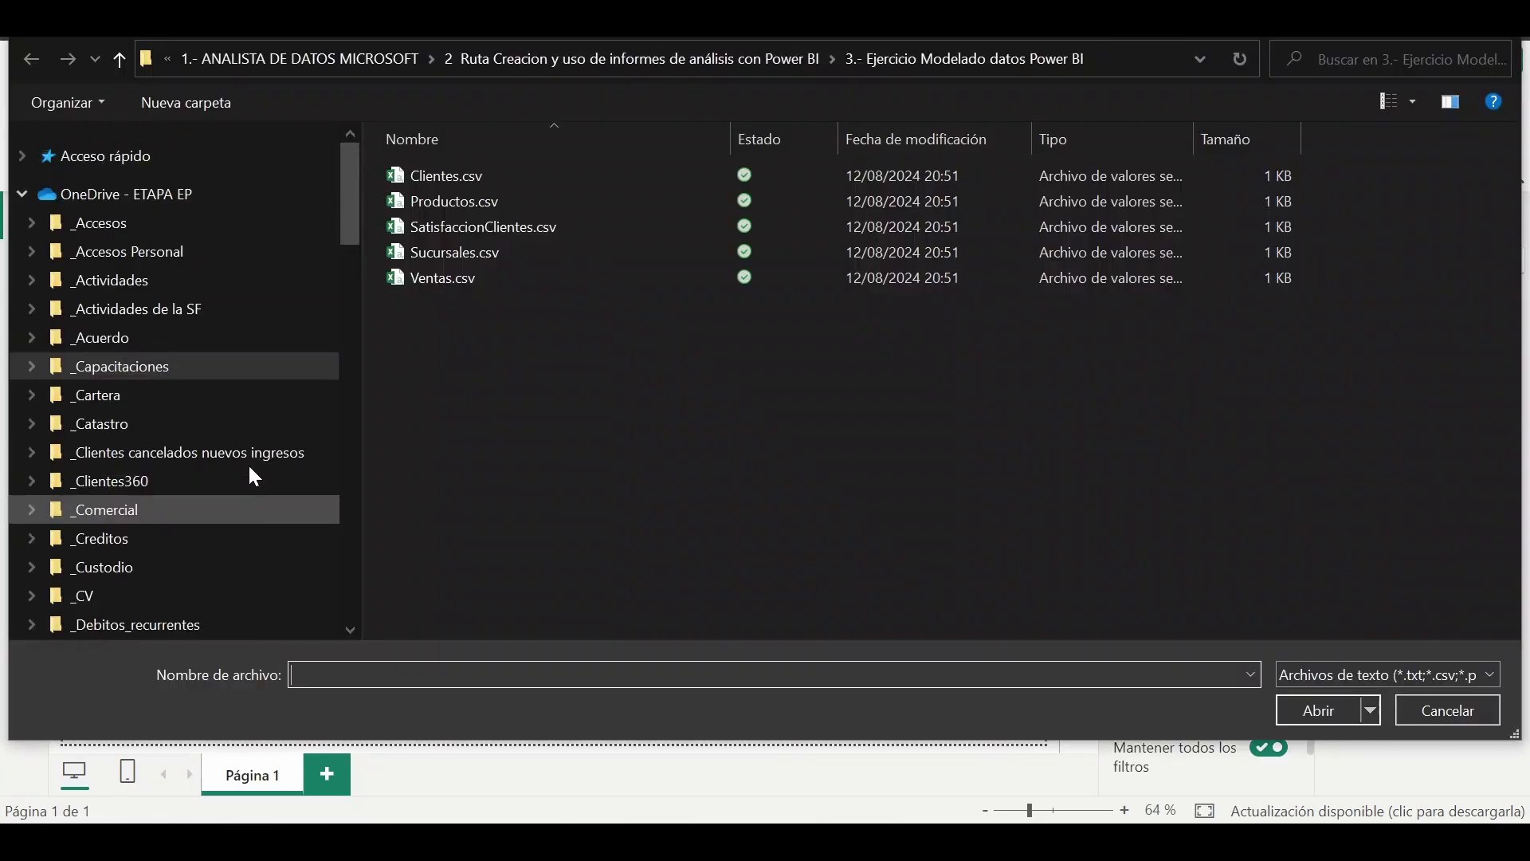
click(451, 174)
click(1304, 711)
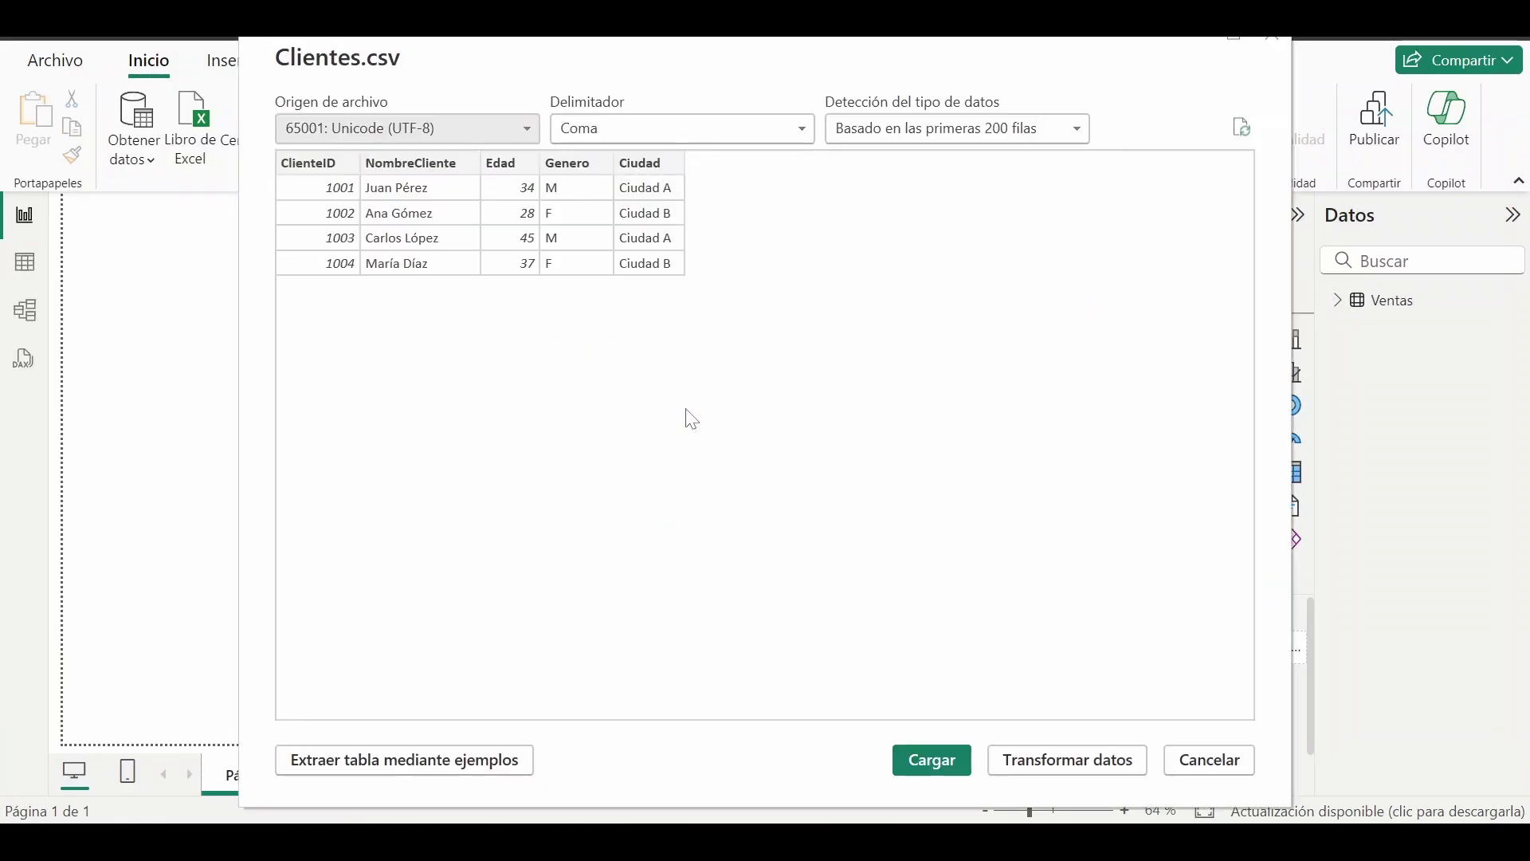
click(964, 772)
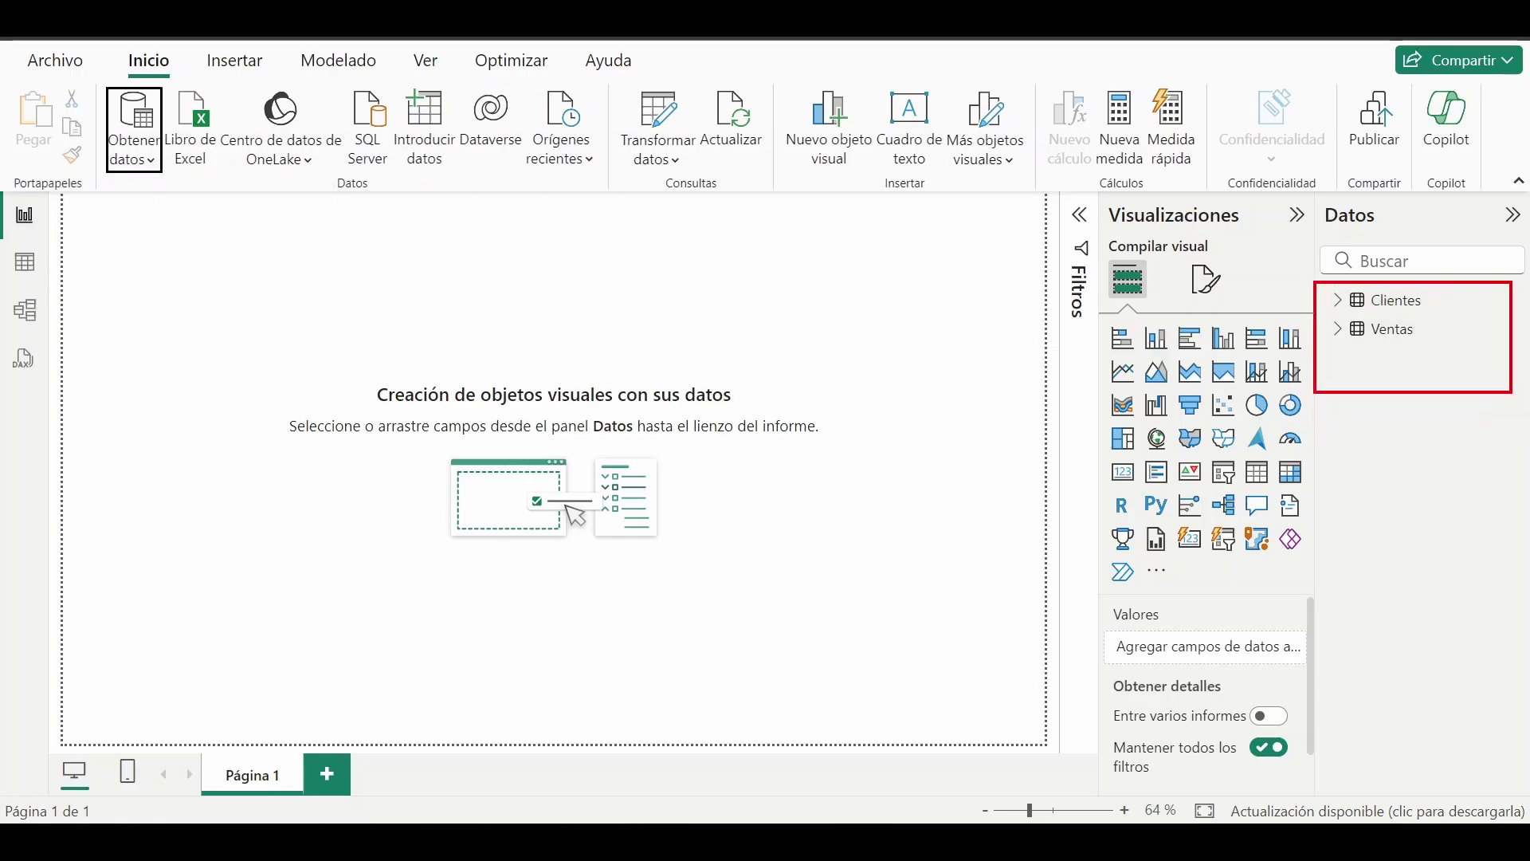
Import Productos.csv as a text/CSV source and load it with the detected settings
click(152, 159)
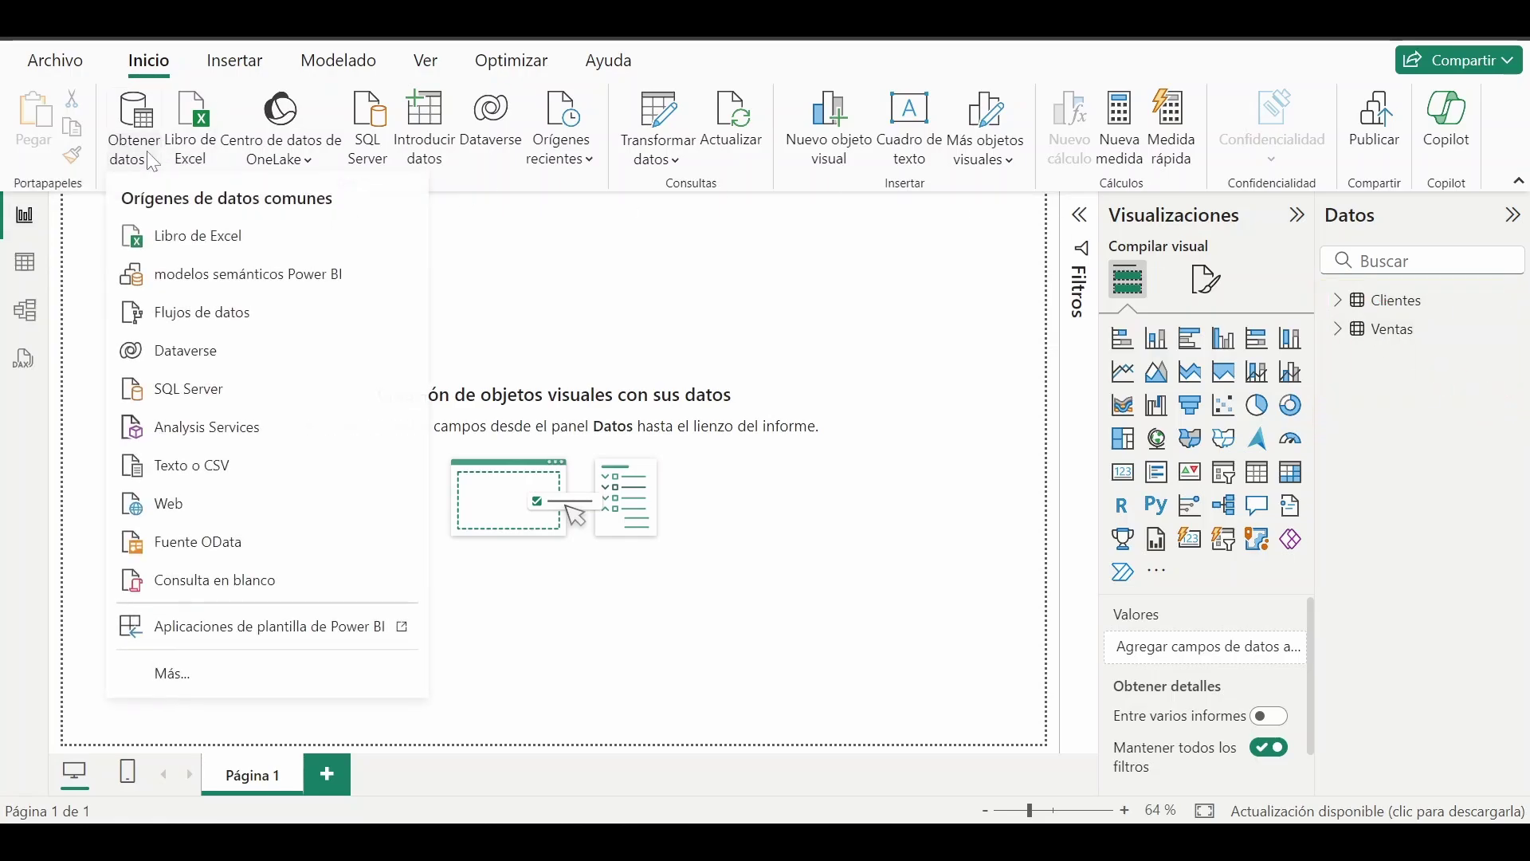
click(250, 470)
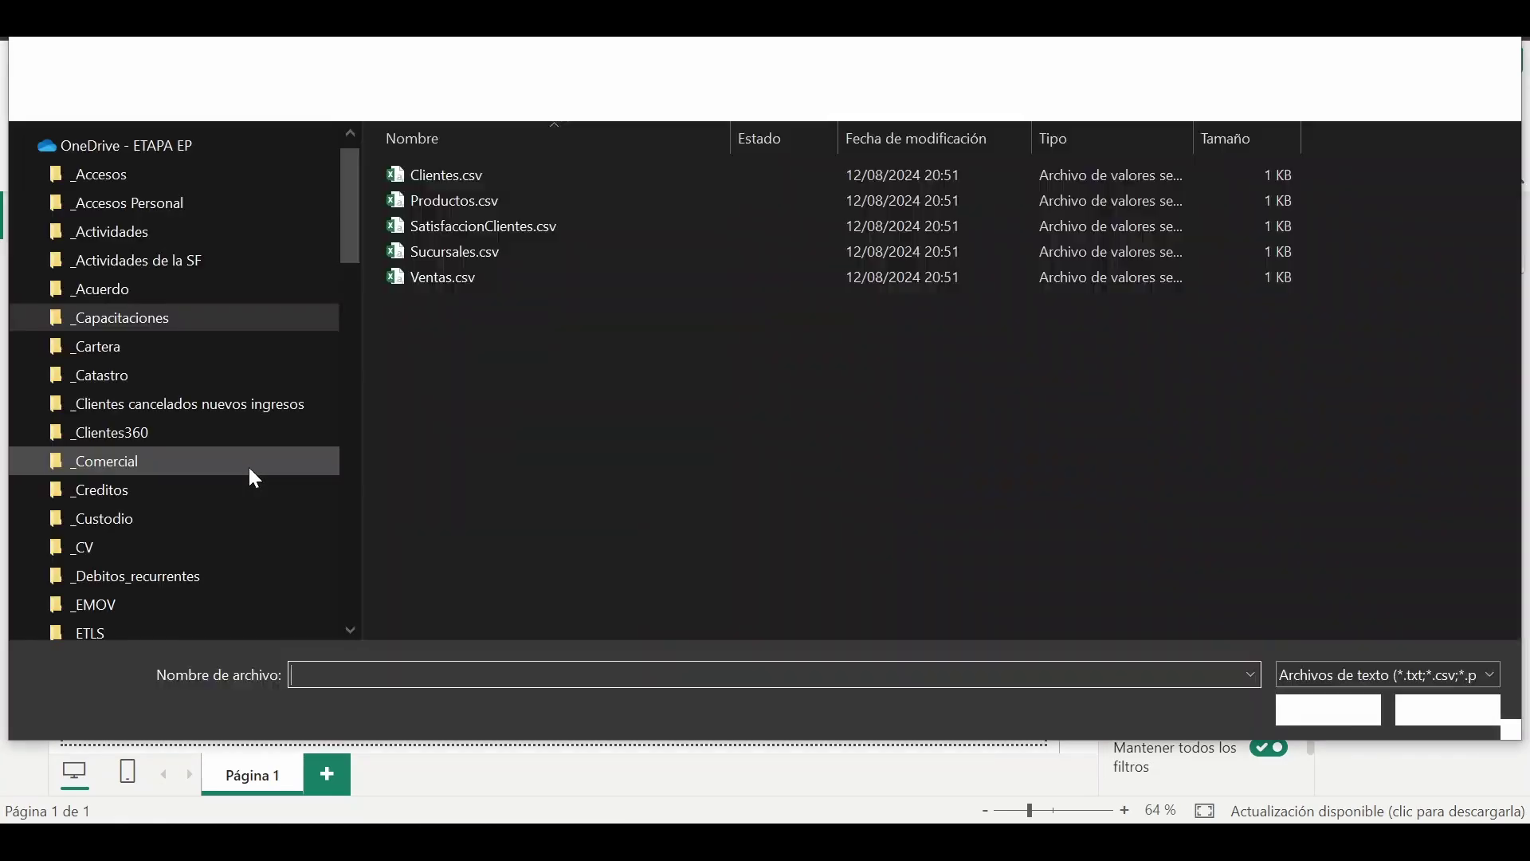
click(447, 202)
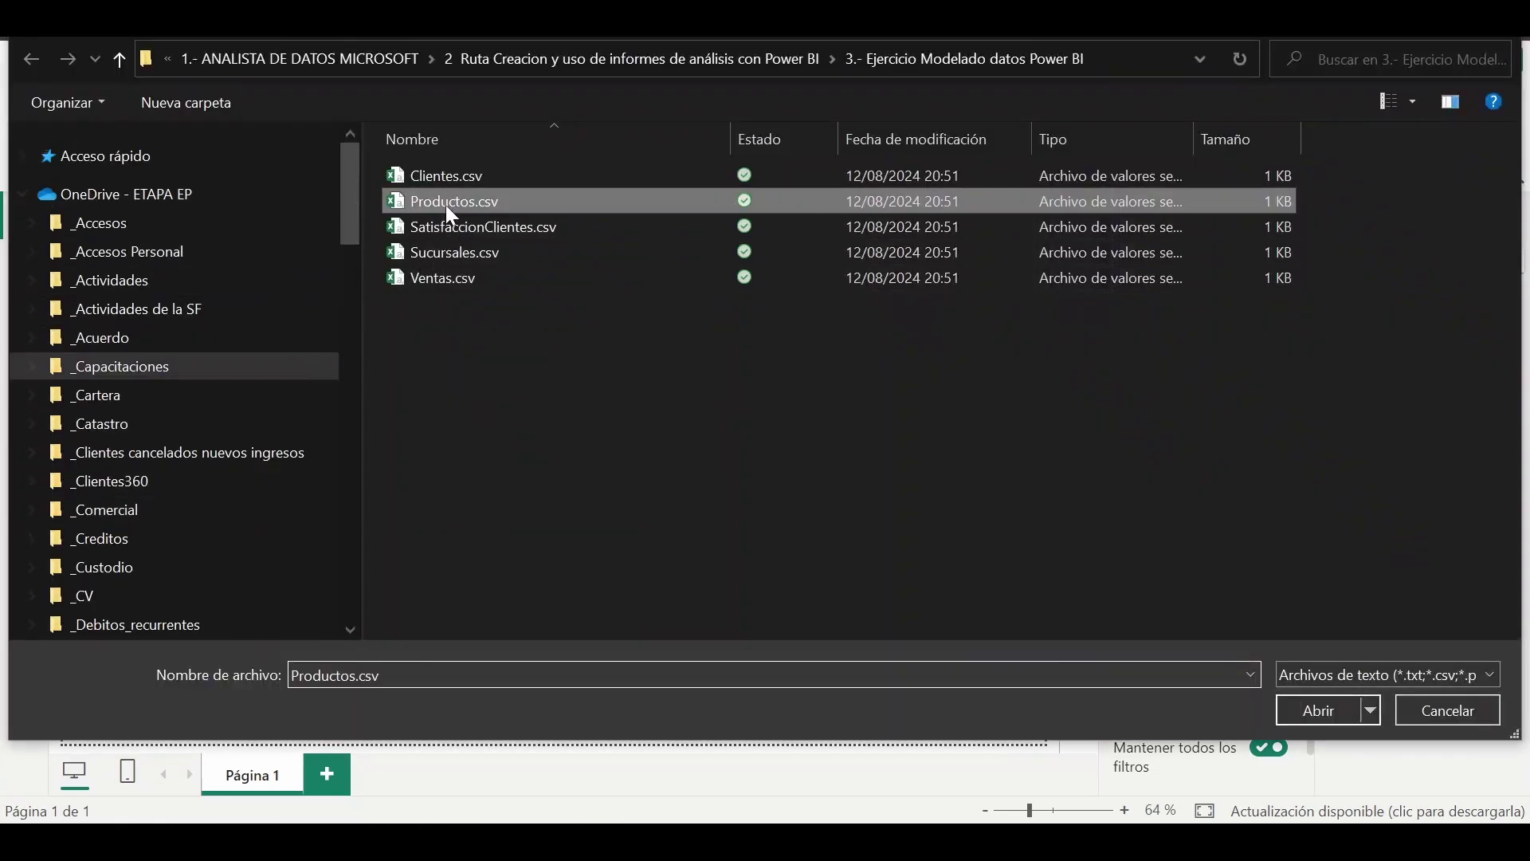
click(1307, 710)
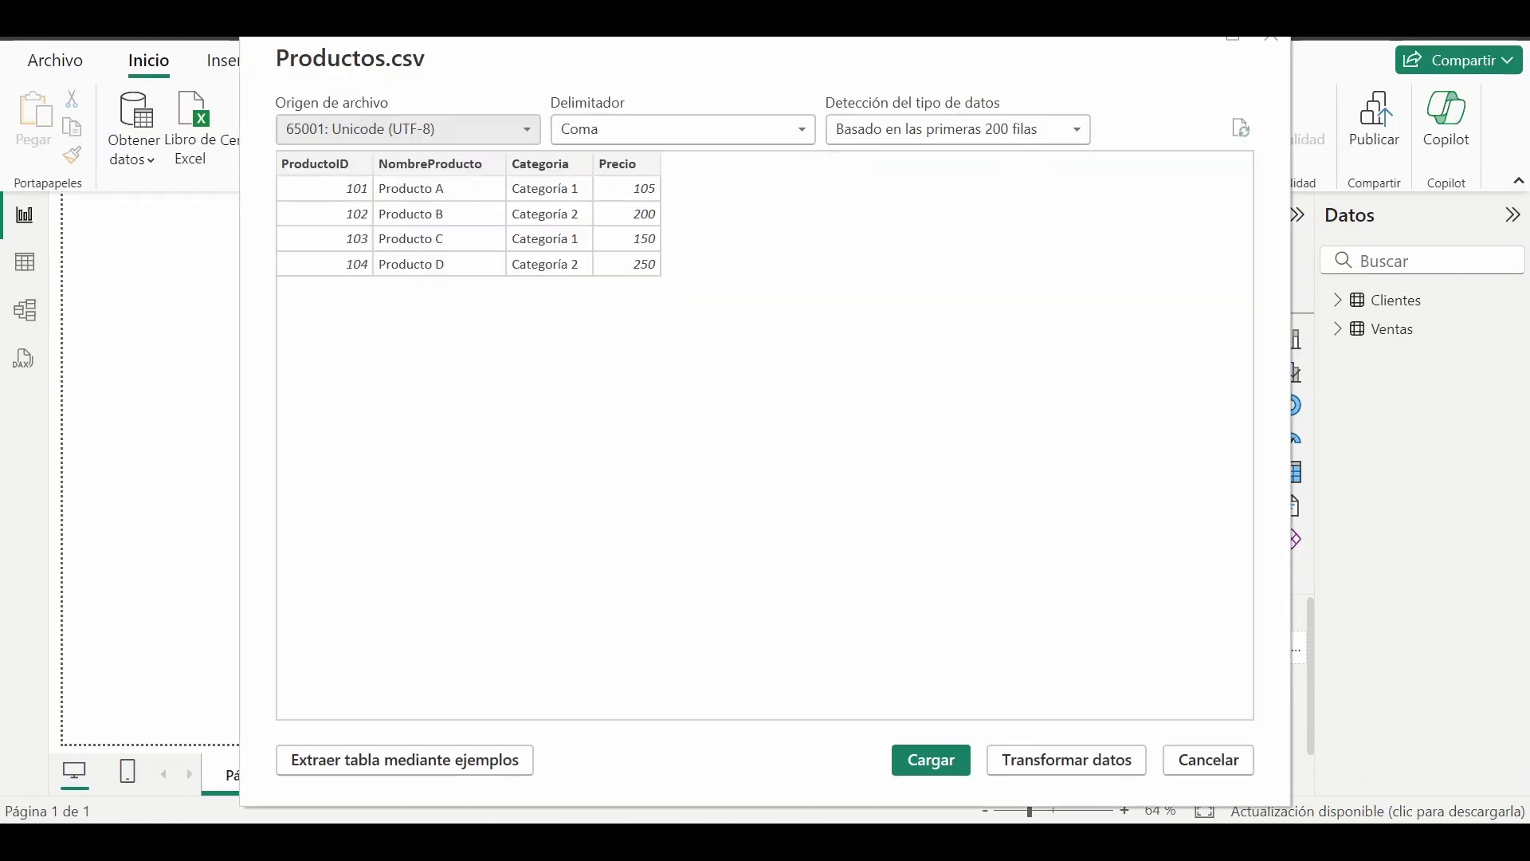
click(931, 760)
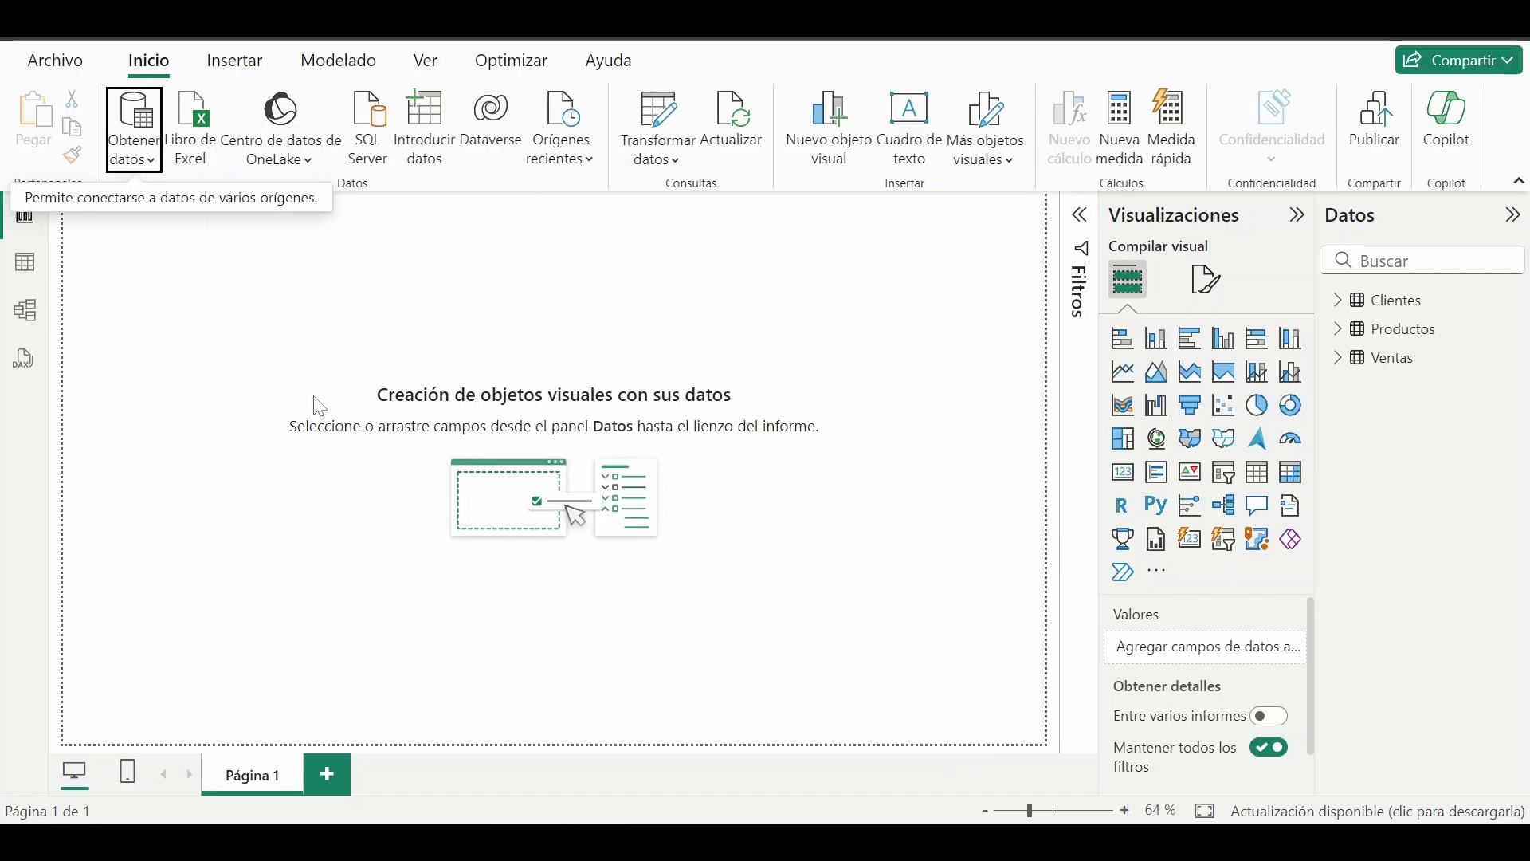
Import Sucursales.csv as a text/CSV source and load it with the detected settings
click(148, 163)
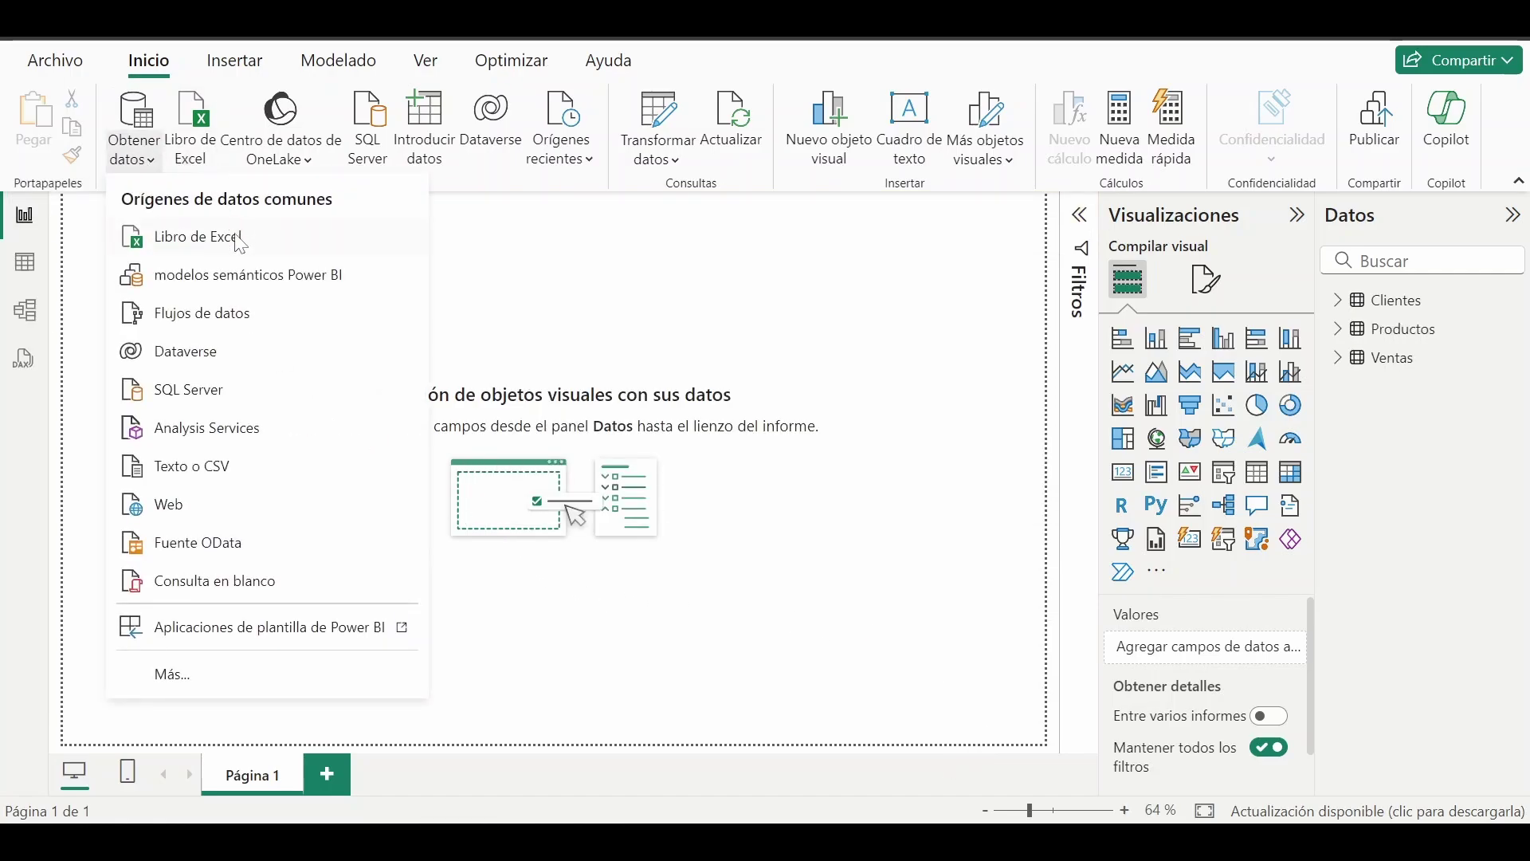
click(199, 469)
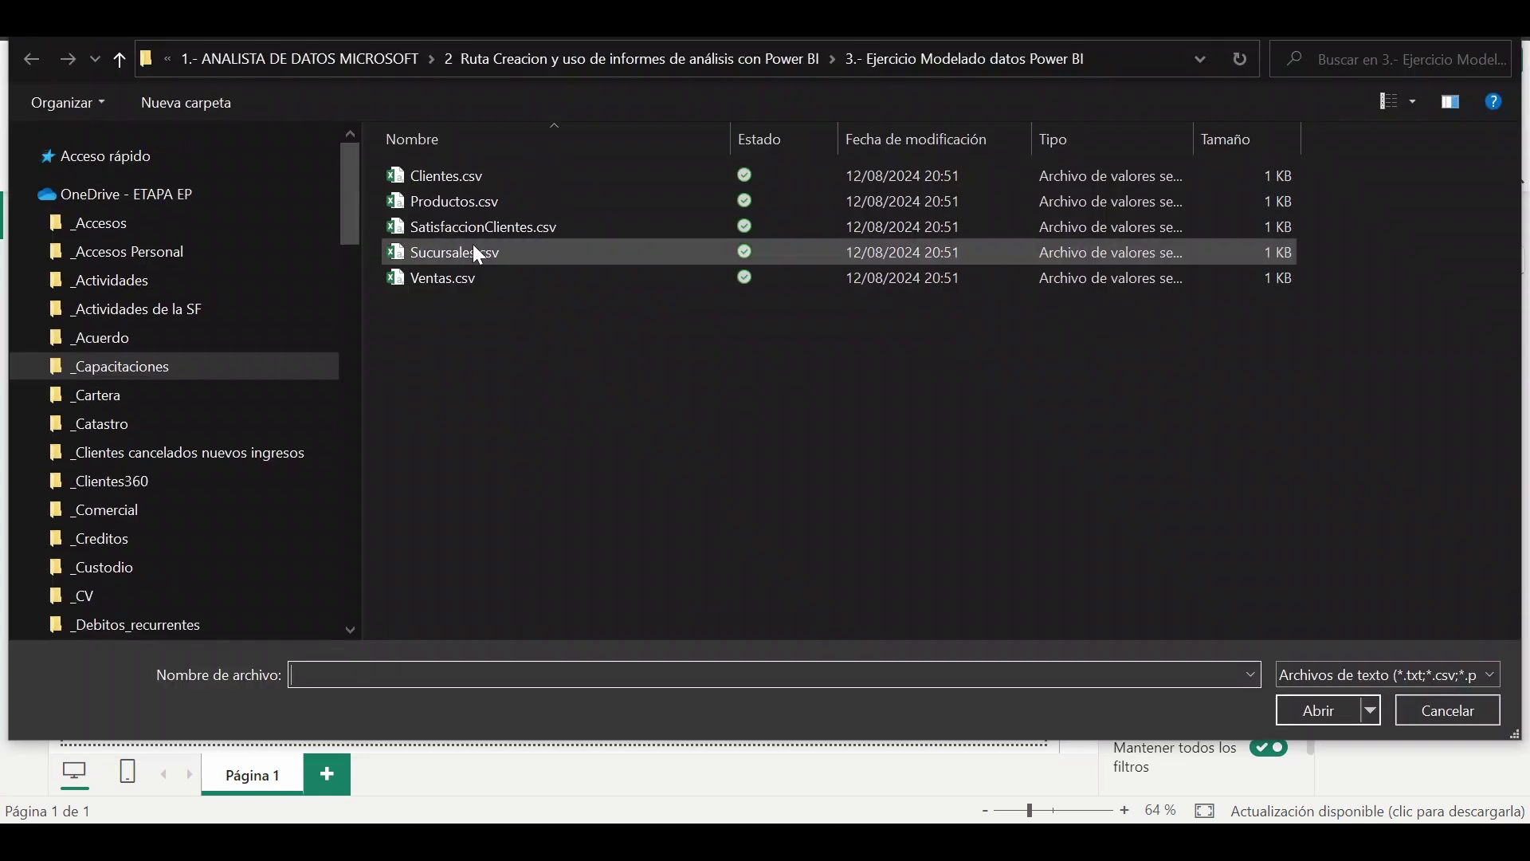
click(477, 252)
click(1316, 712)
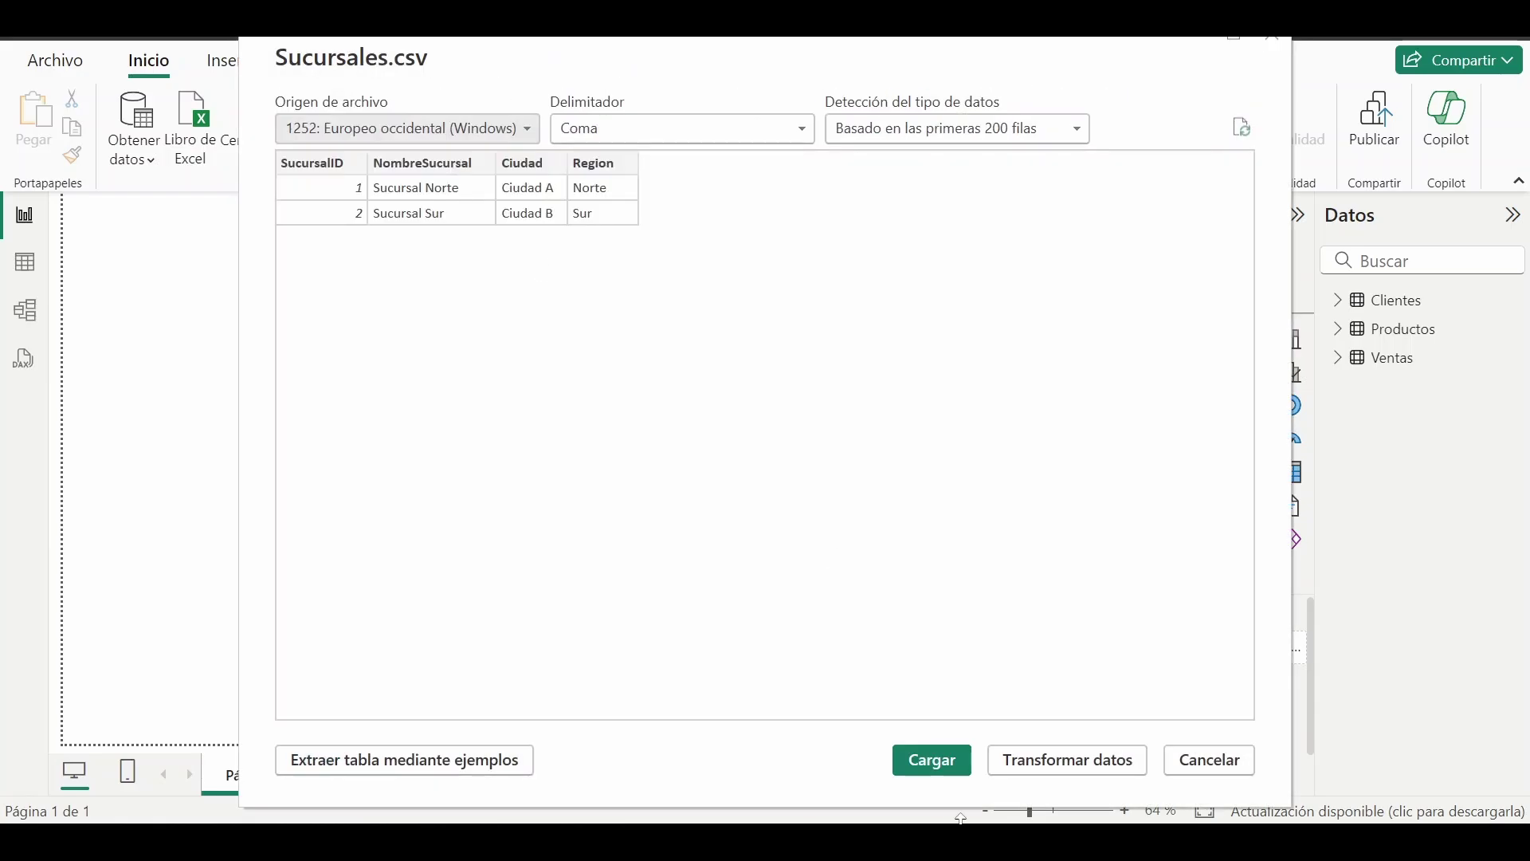
click(930, 761)
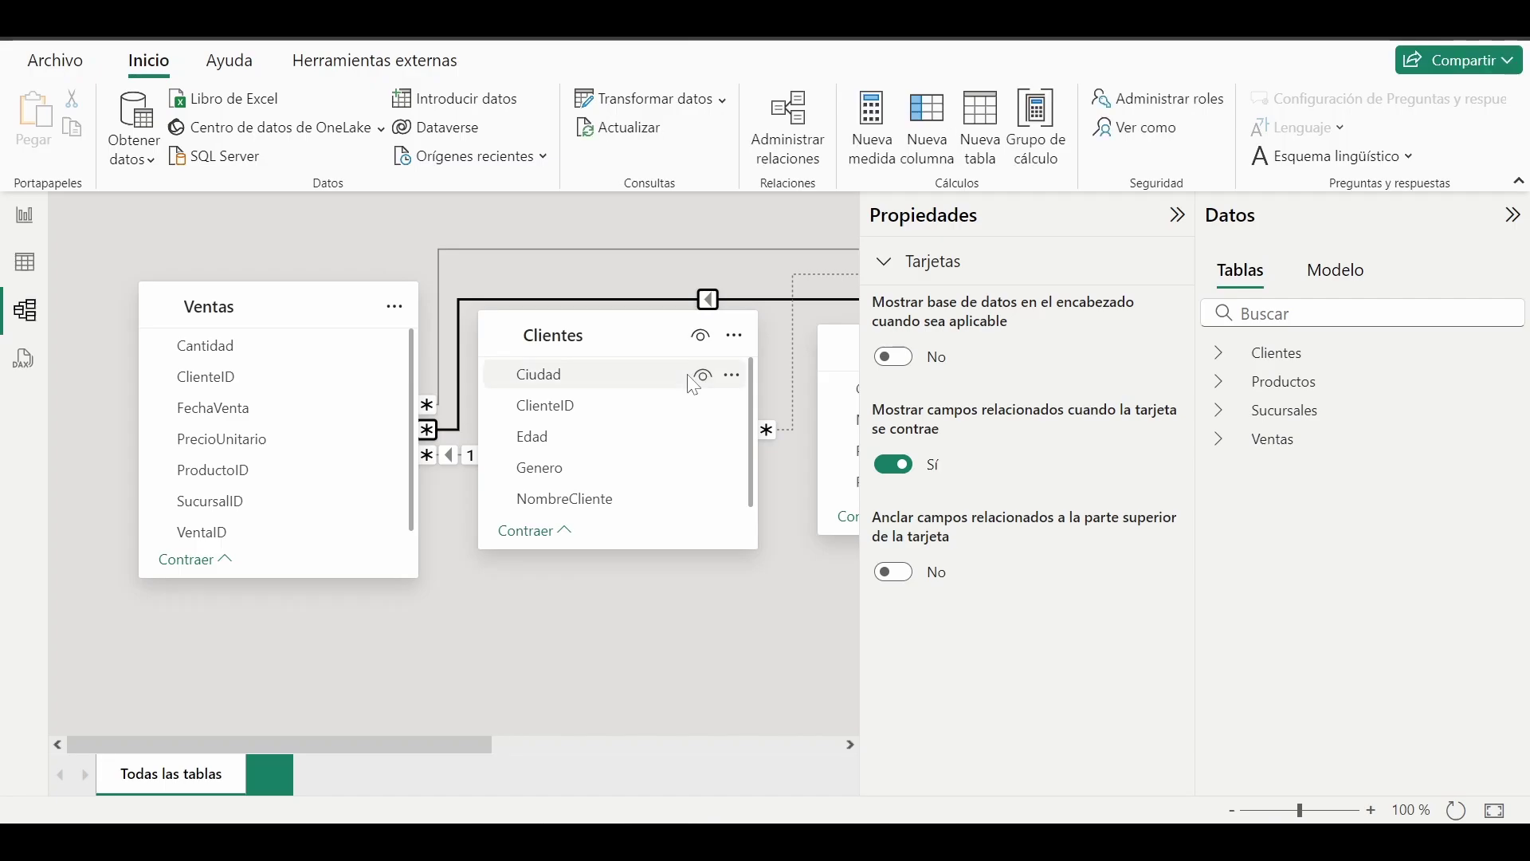
Collapse the Datos and Propiedades panes in the model view and delete the SucursalID relationship between Ventas and Sucursales
click(1513, 214)
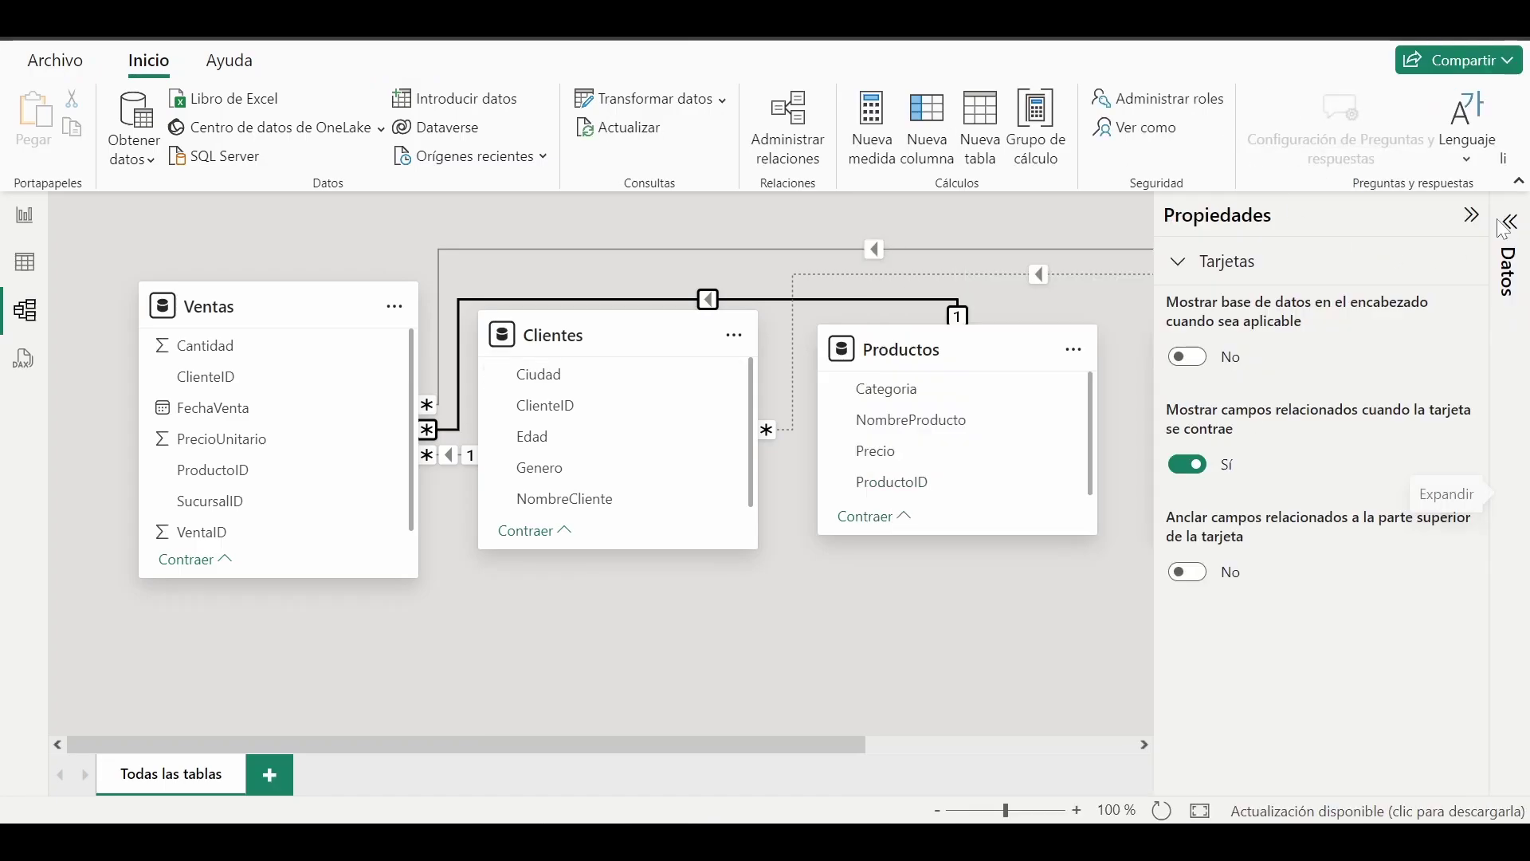
click(1471, 216)
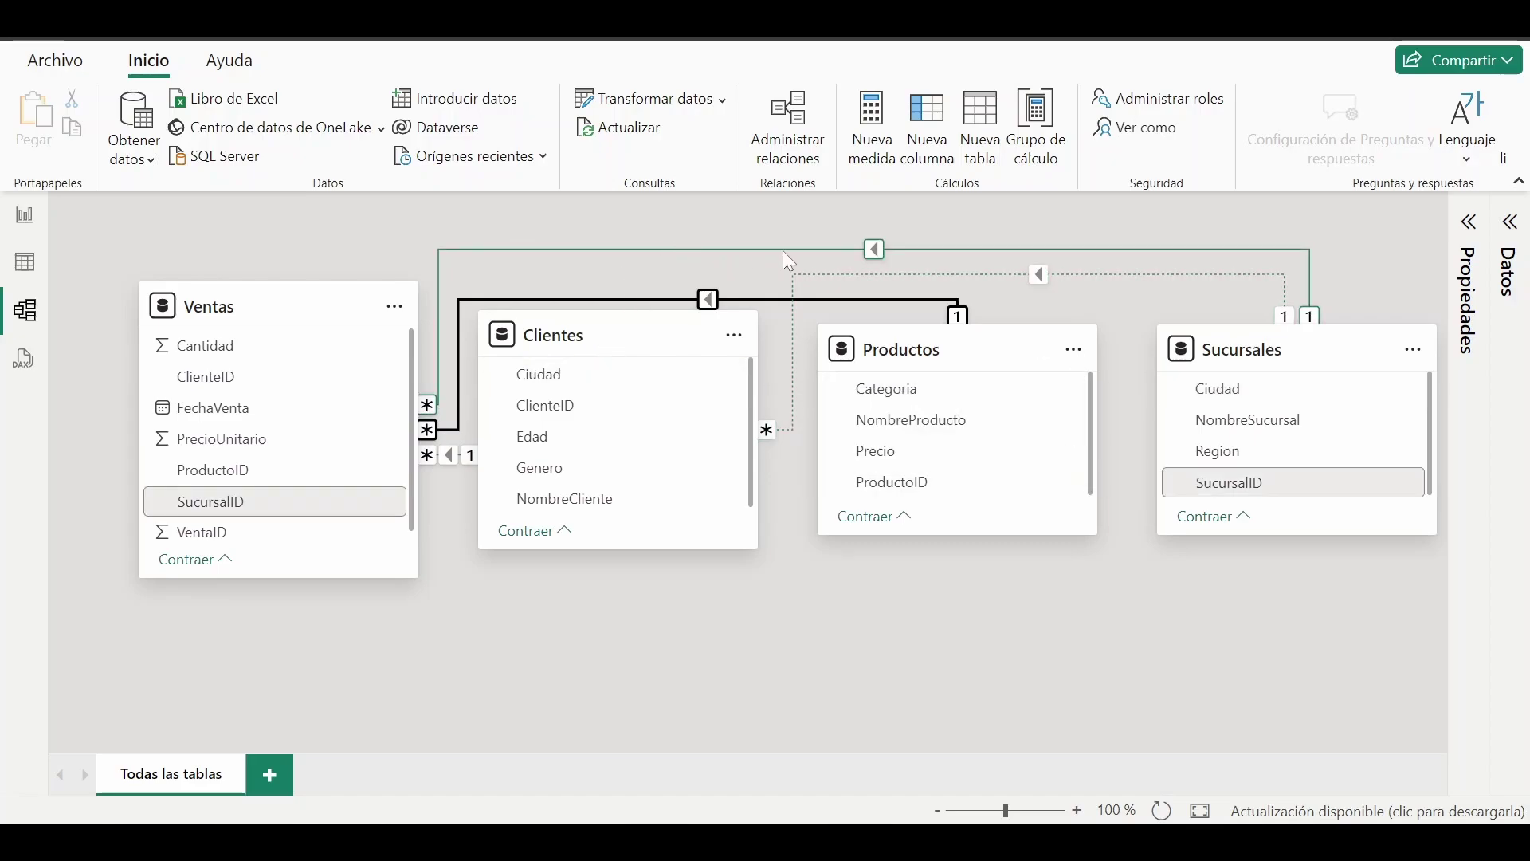
right_click(813, 249)
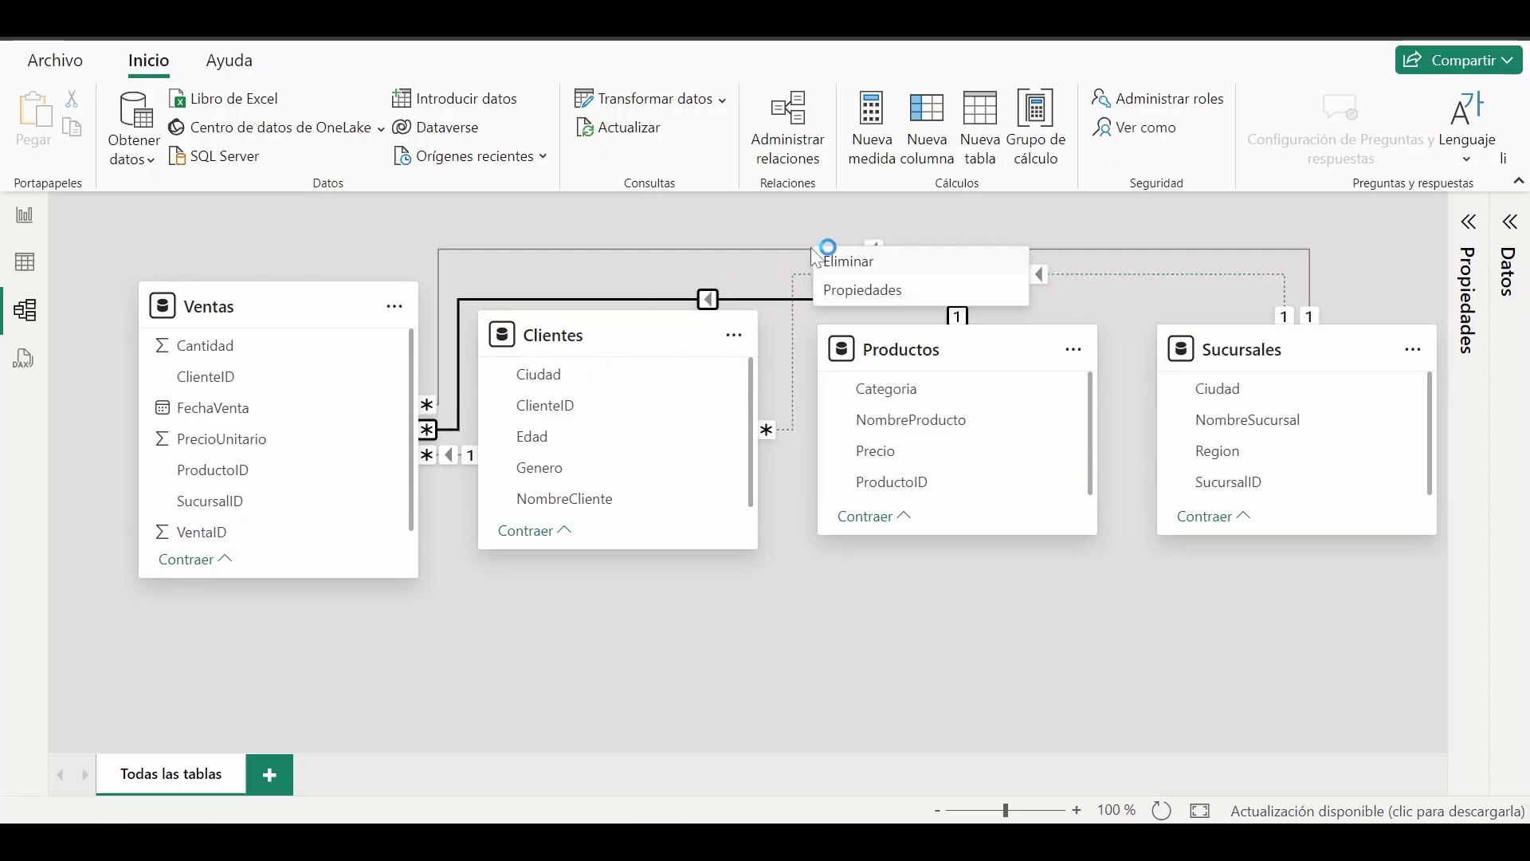
click(866, 265)
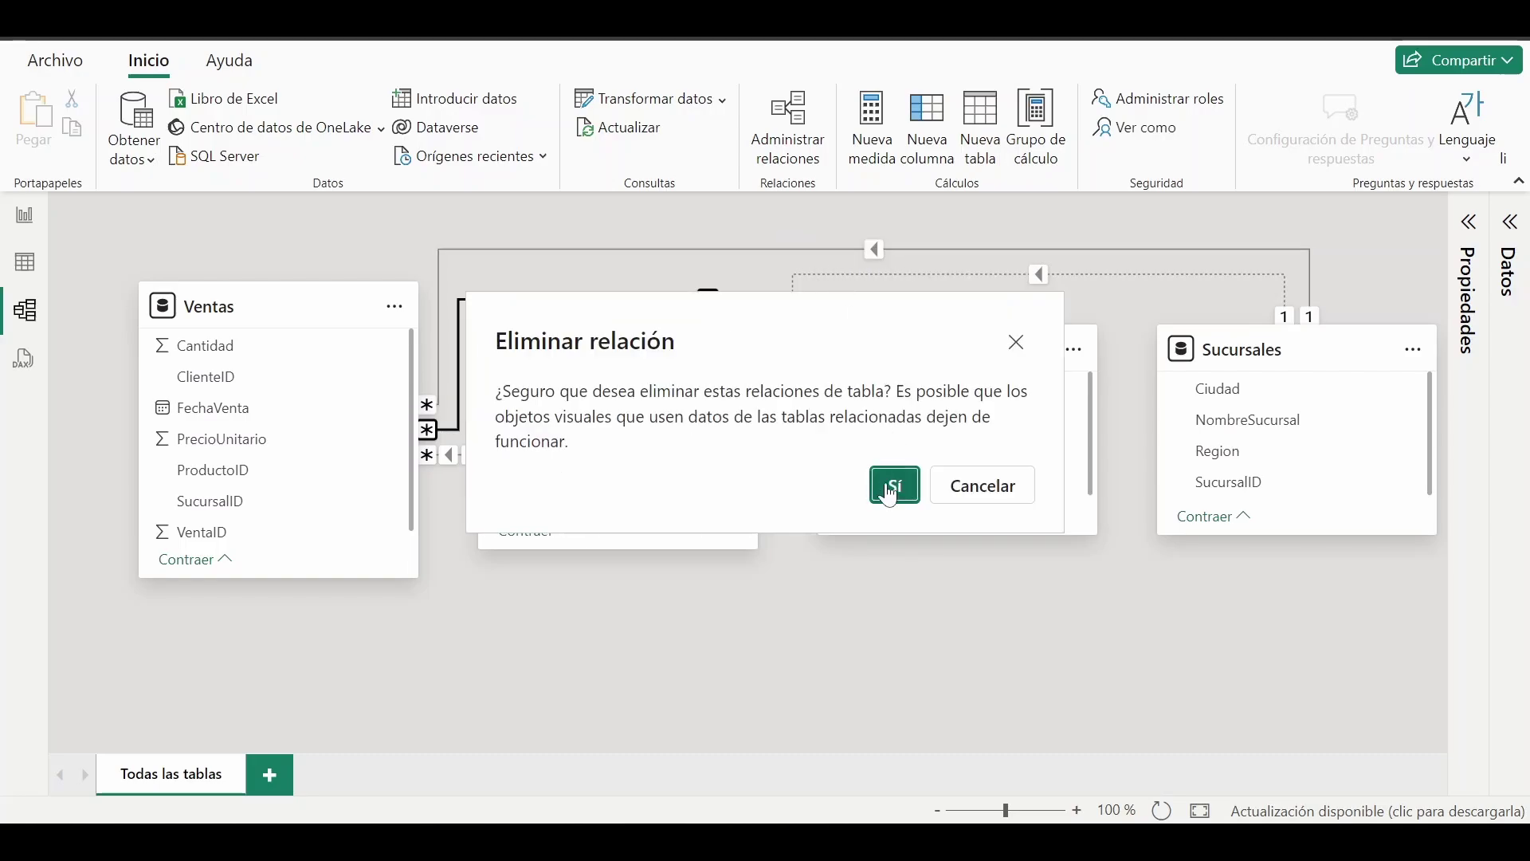
click(889, 481)
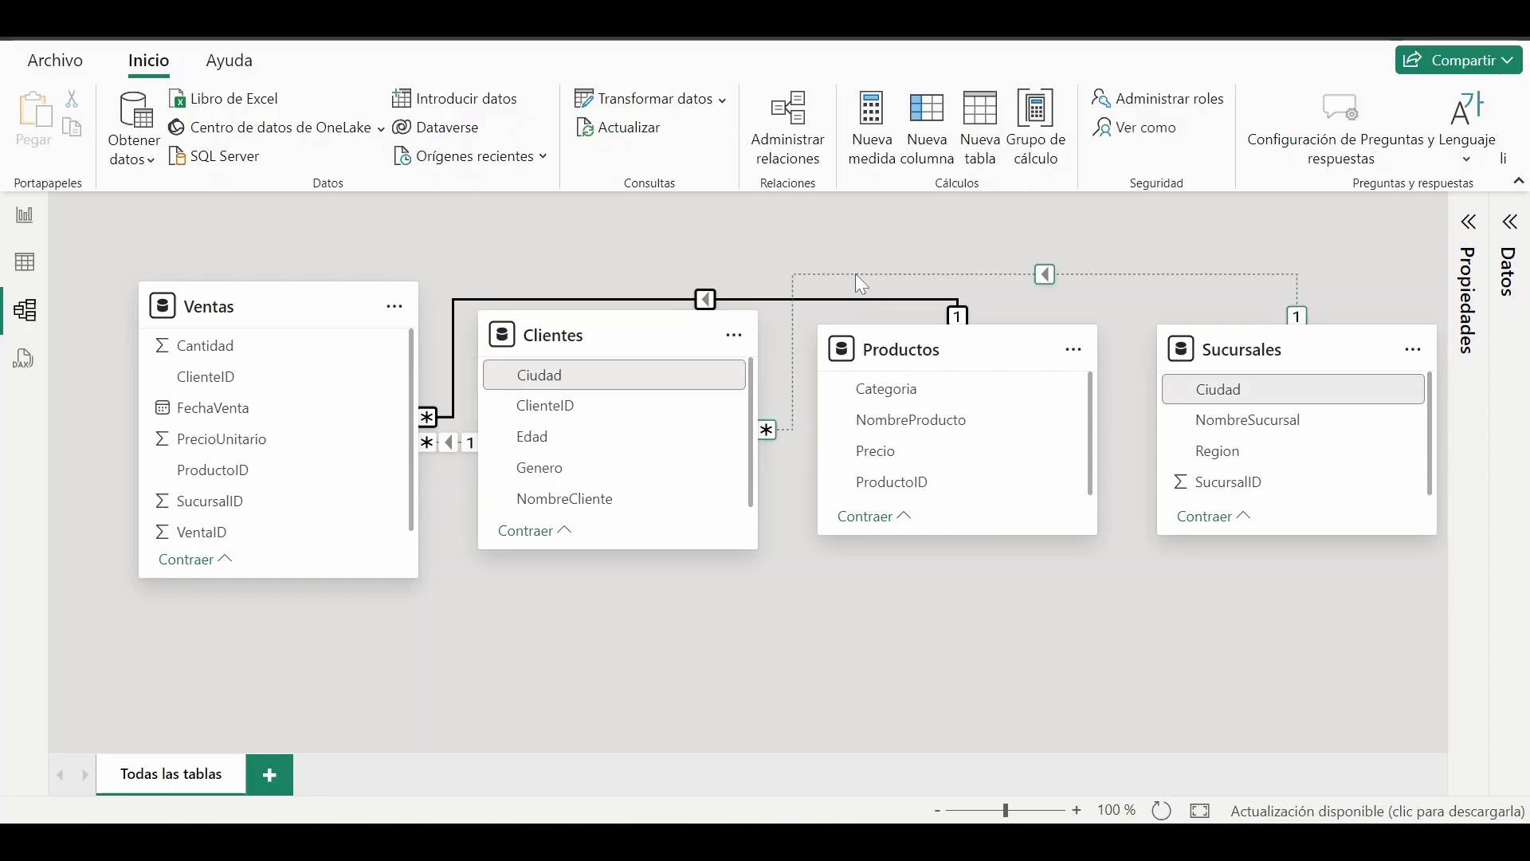
Delete the inactive Ciudad relationship between the Clientes and Sucursales tables
right_click(855, 274)
click(877, 295)
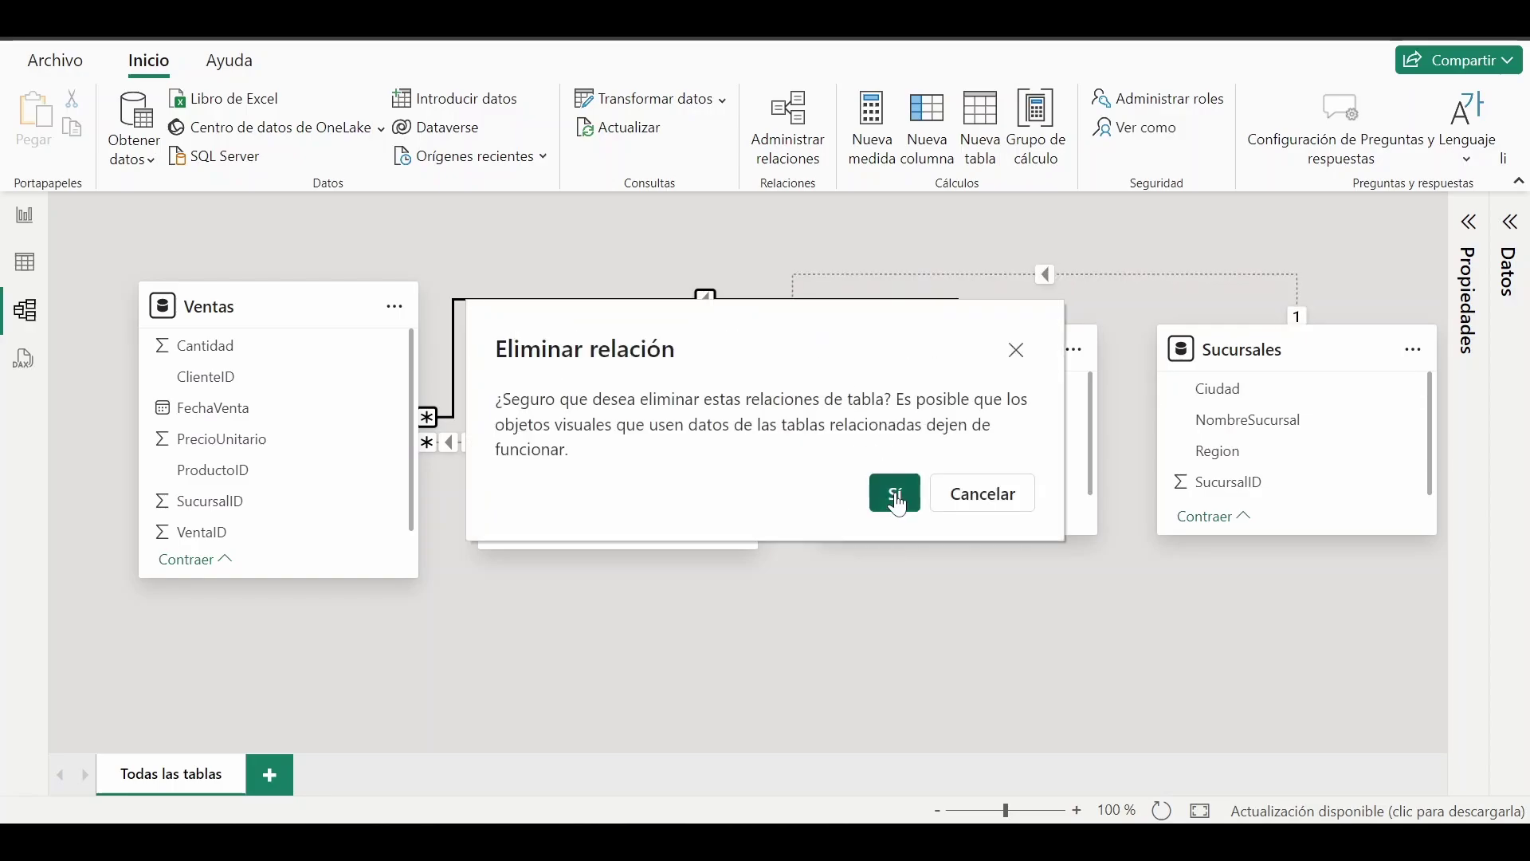
click(892, 489)
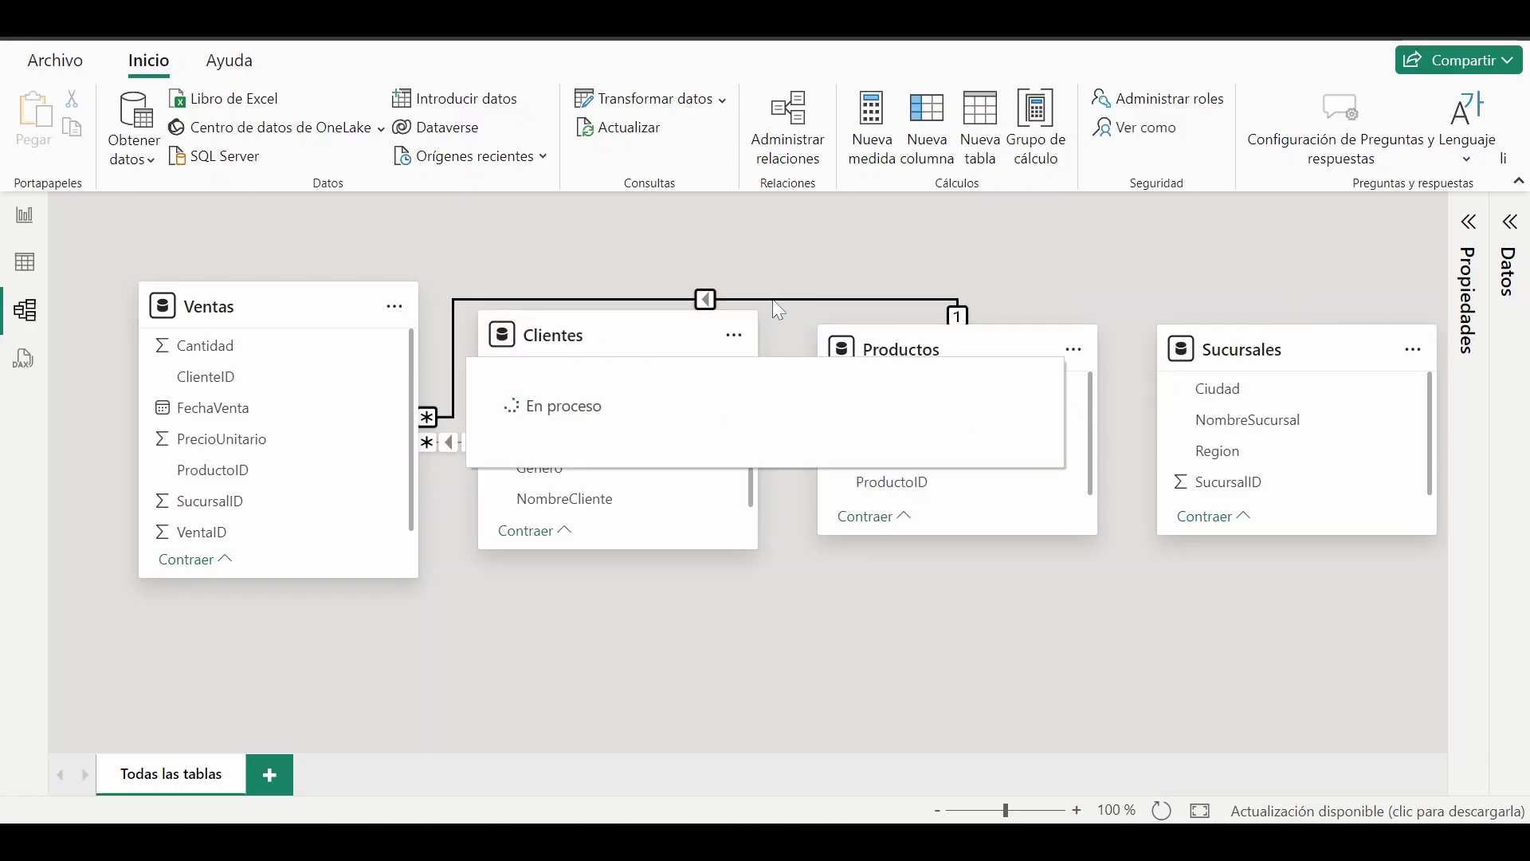
Delete the relationship between the Ventas and Productos tables
right_click(792, 301)
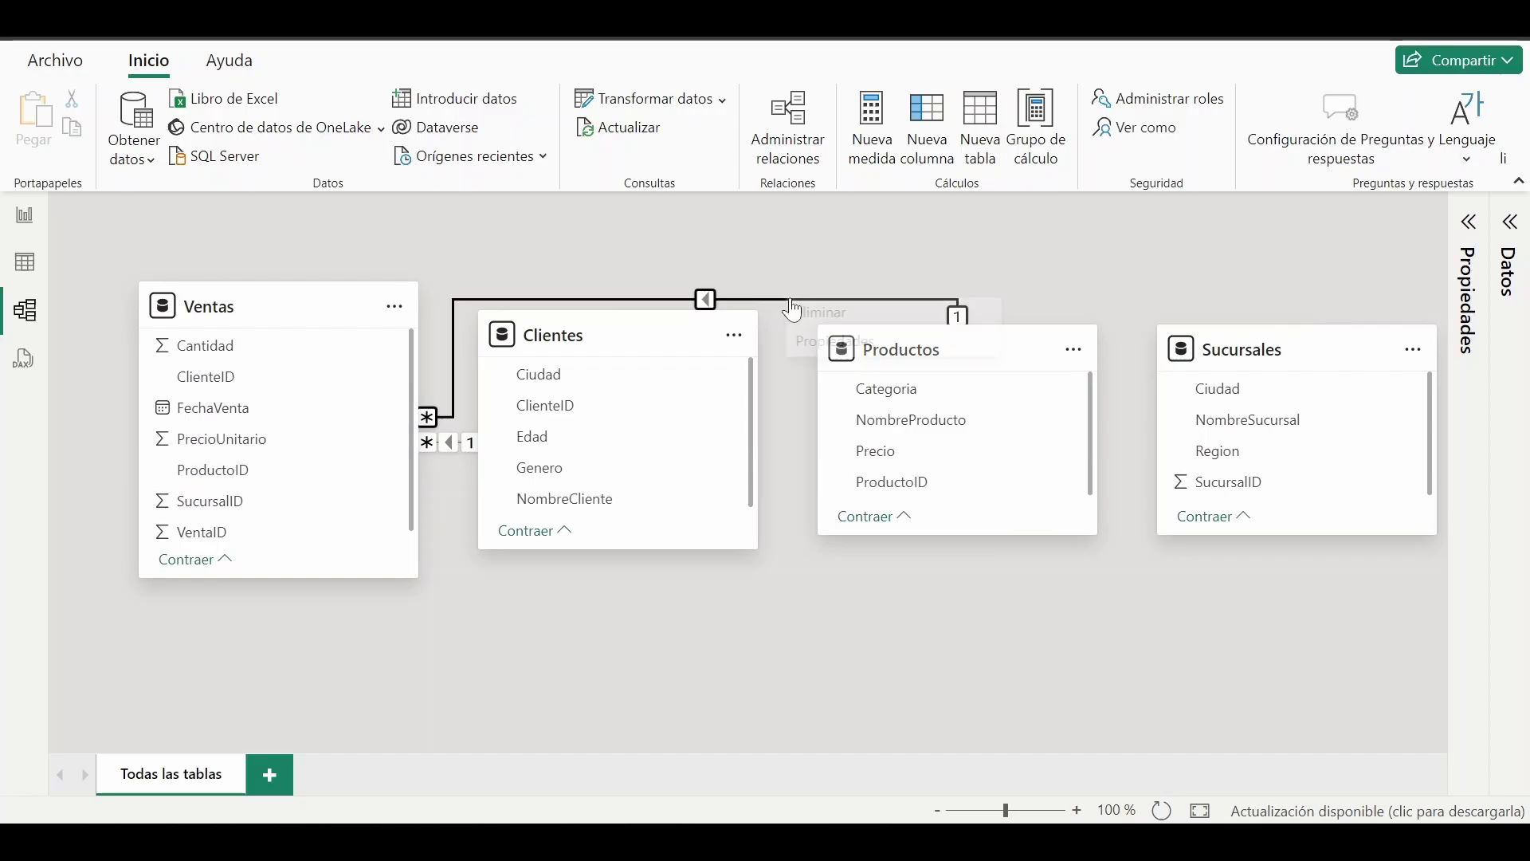
click(806, 311)
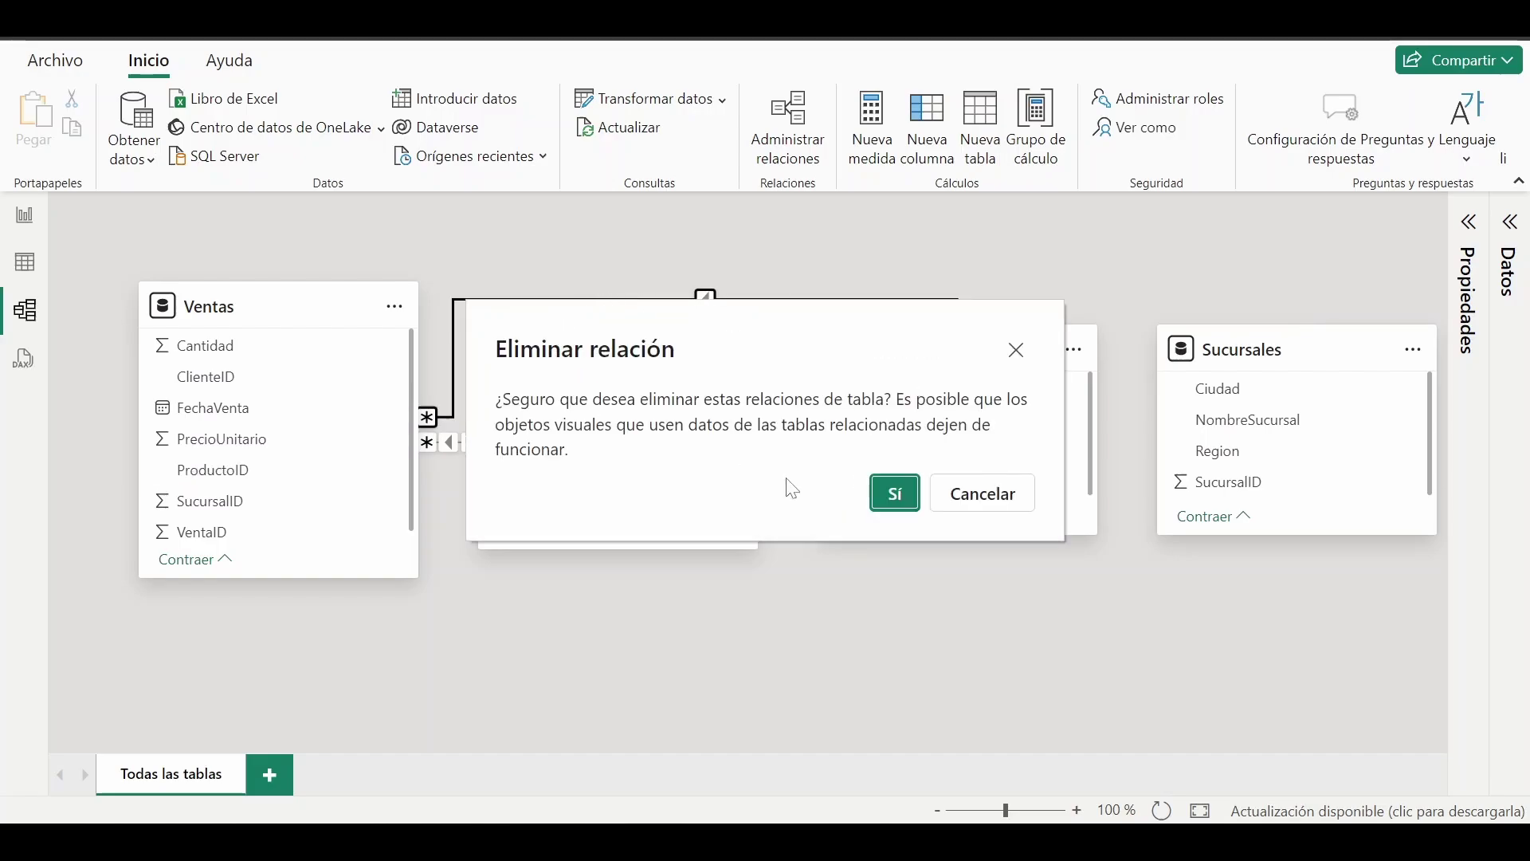
click(895, 492)
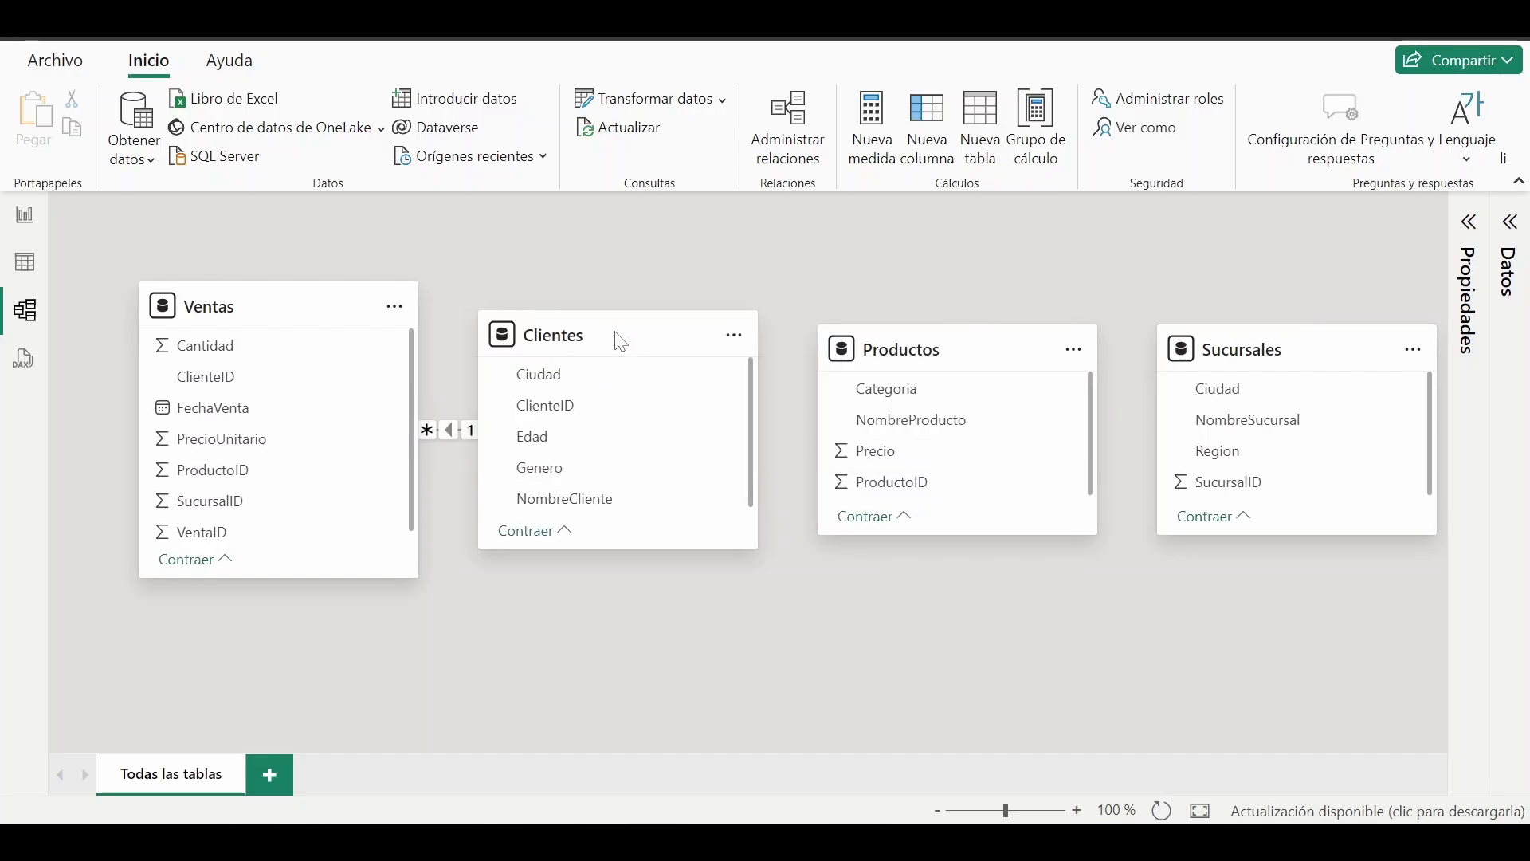
Move the Clientes table farther from Ventas and delete the relationship between these two tables
drag(666, 338, 752, 326)
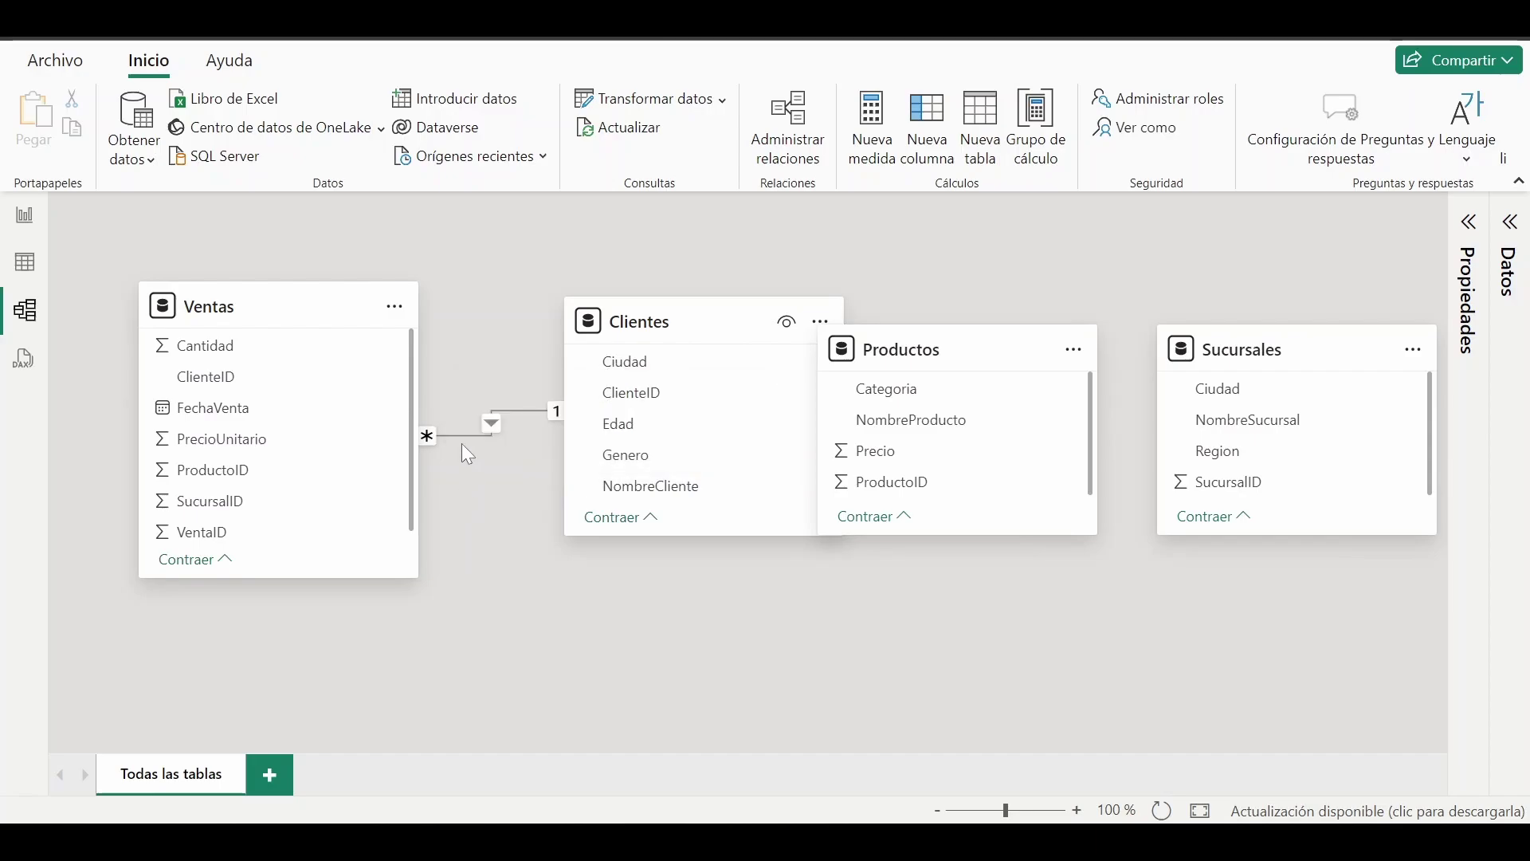
right_click(474, 435)
click(505, 450)
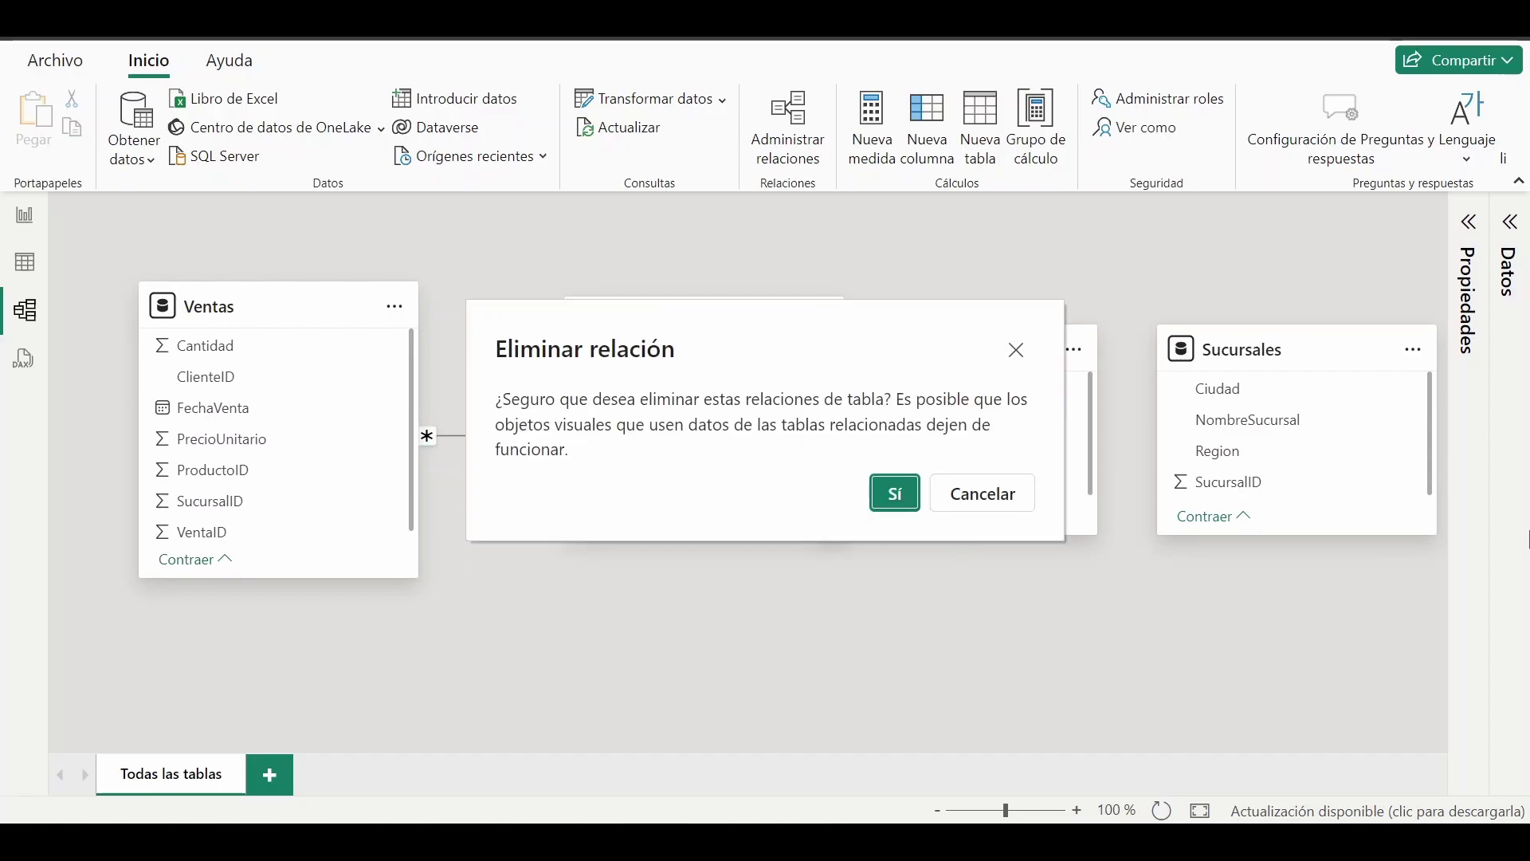
click(891, 492)
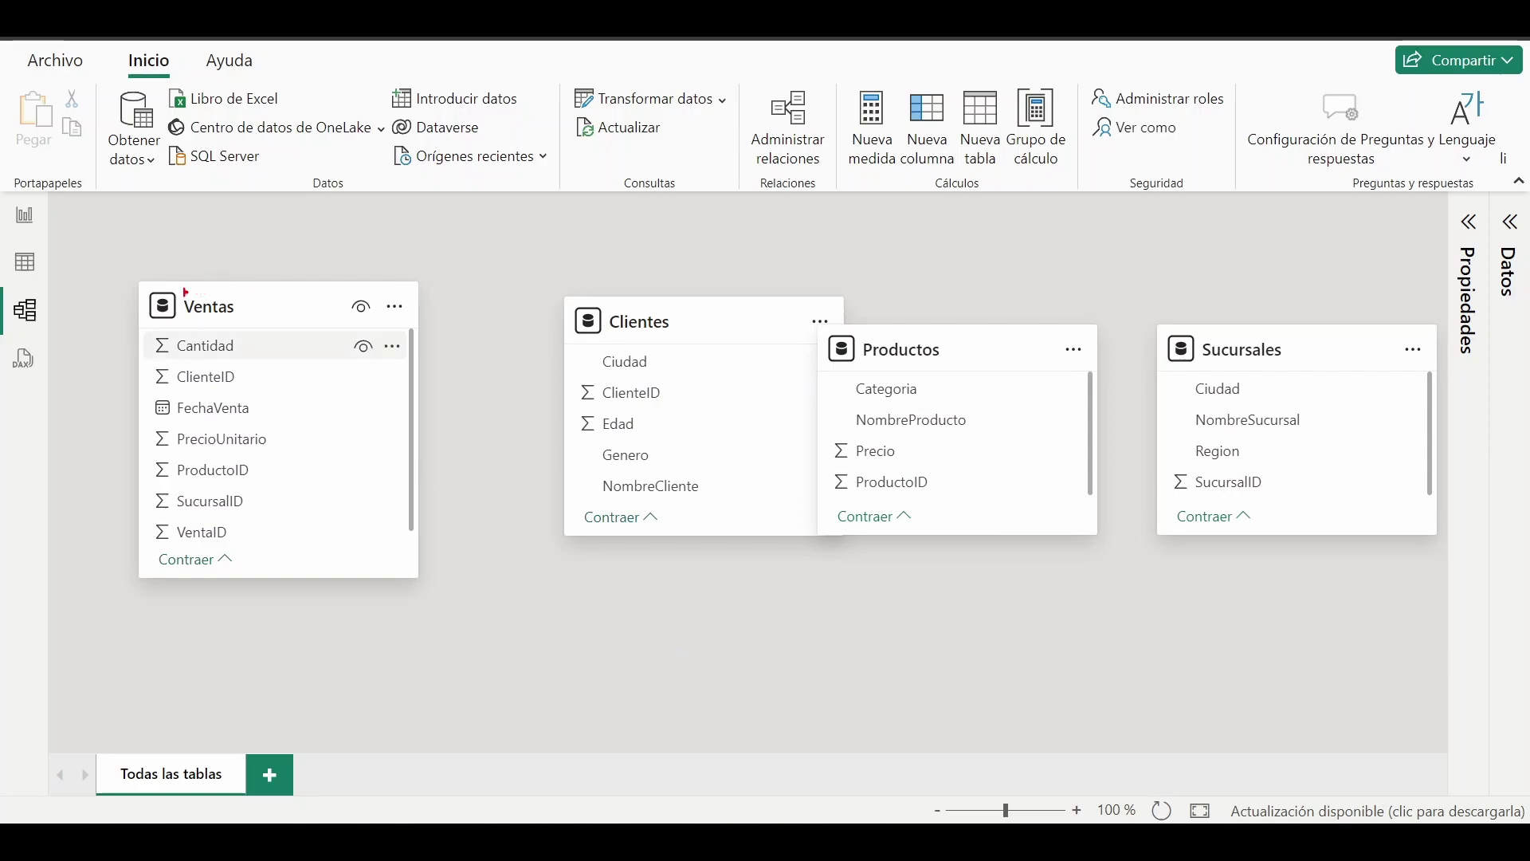
mouse_move(167, 291)
mouse_down()
mouse_move(226, 325)
mouse_move(269, 326)
mouse_up()
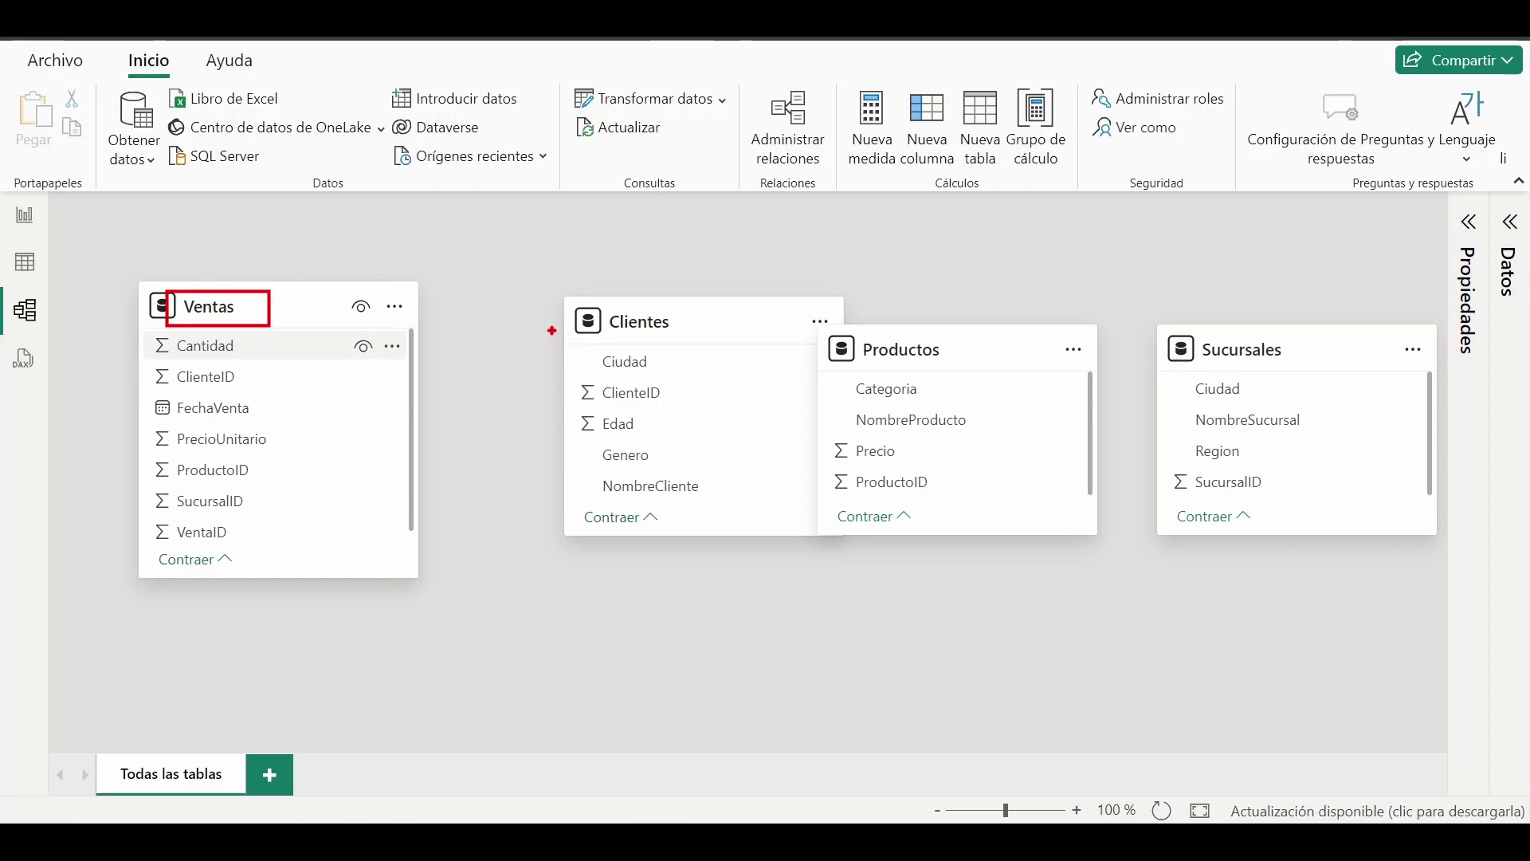
drag(624, 341, 694, 343)
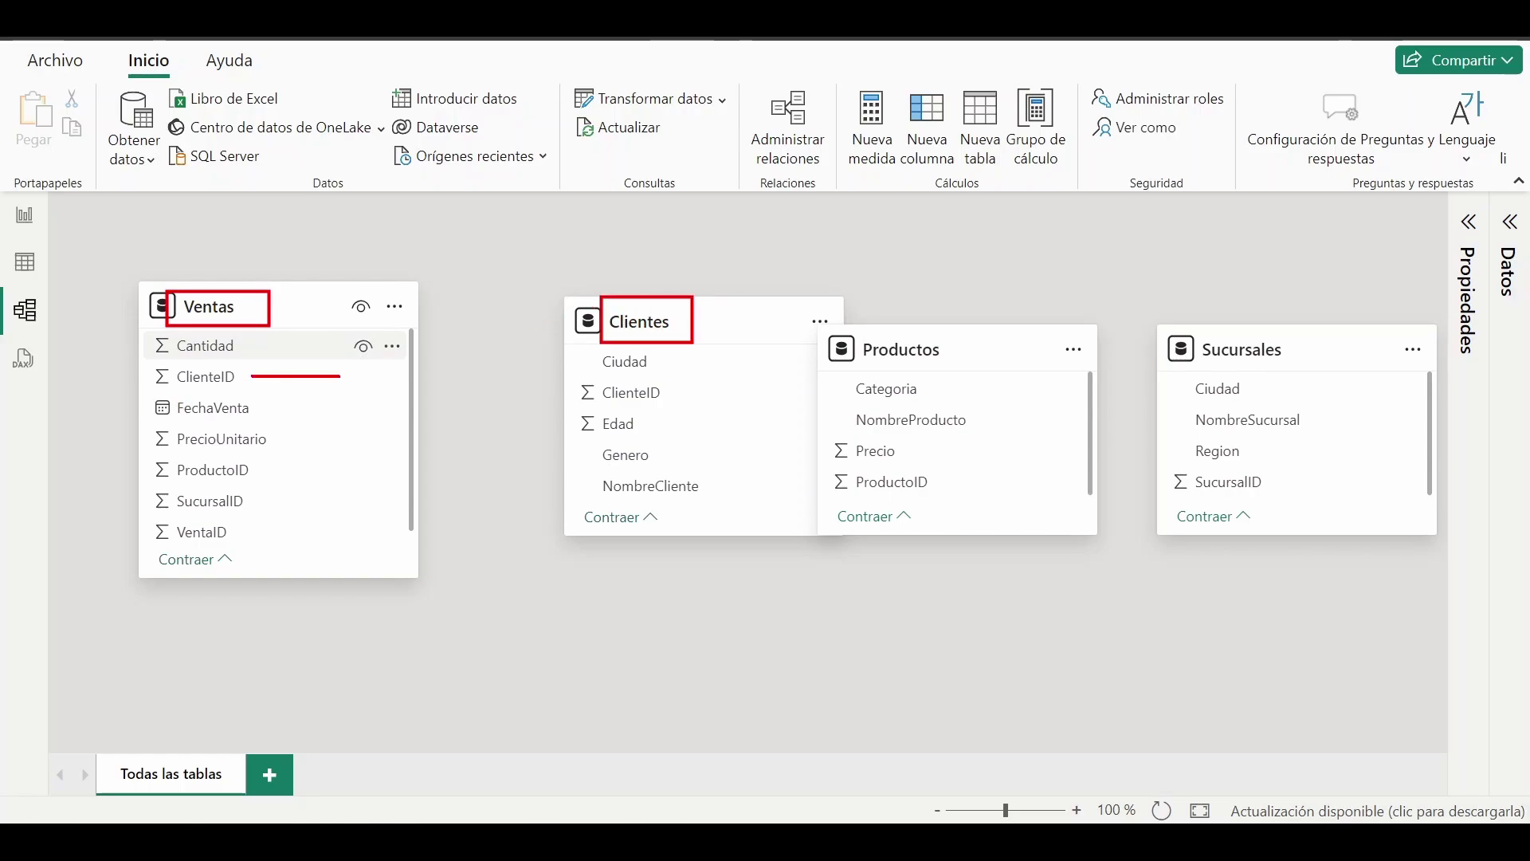
drag(363, 377, 572, 374)
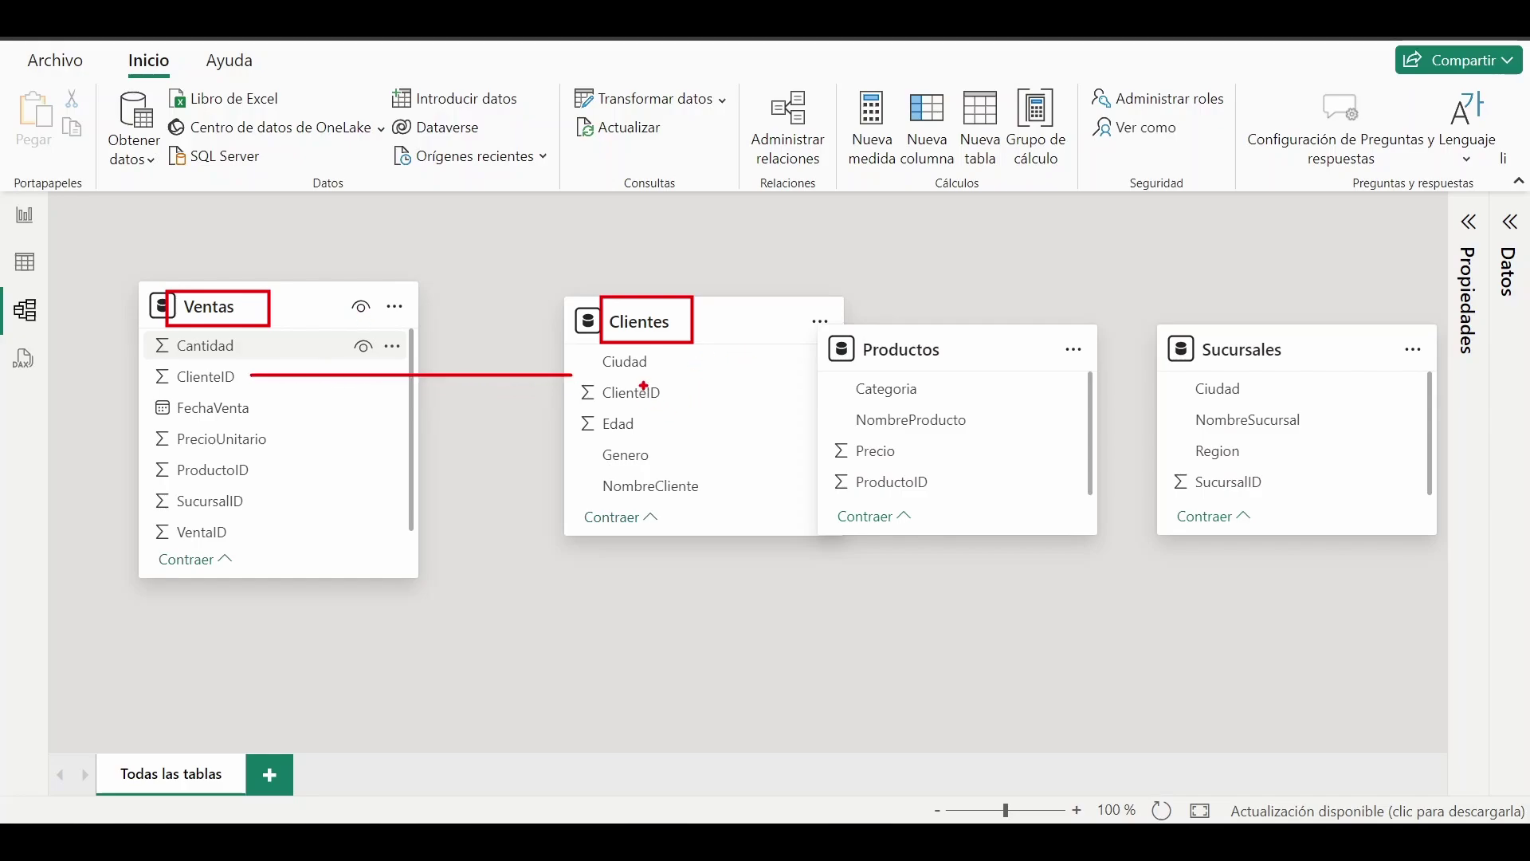
key(Escape)
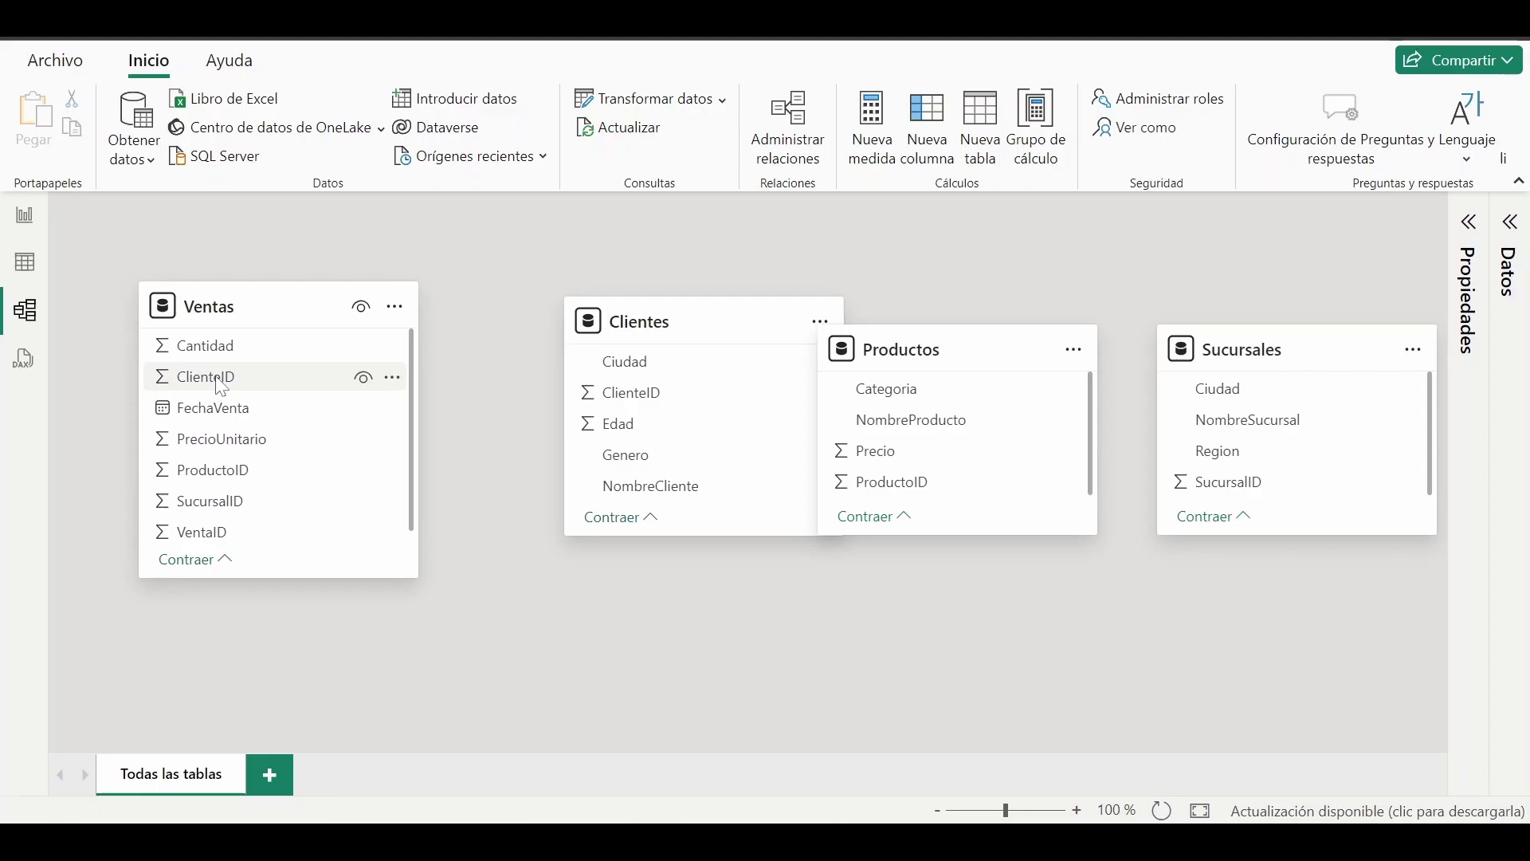
Create a many-to-one relationship from Ventas to Clientes on ClienteID with the cross-filter direction set to Ambas
drag(222, 387, 690, 409)
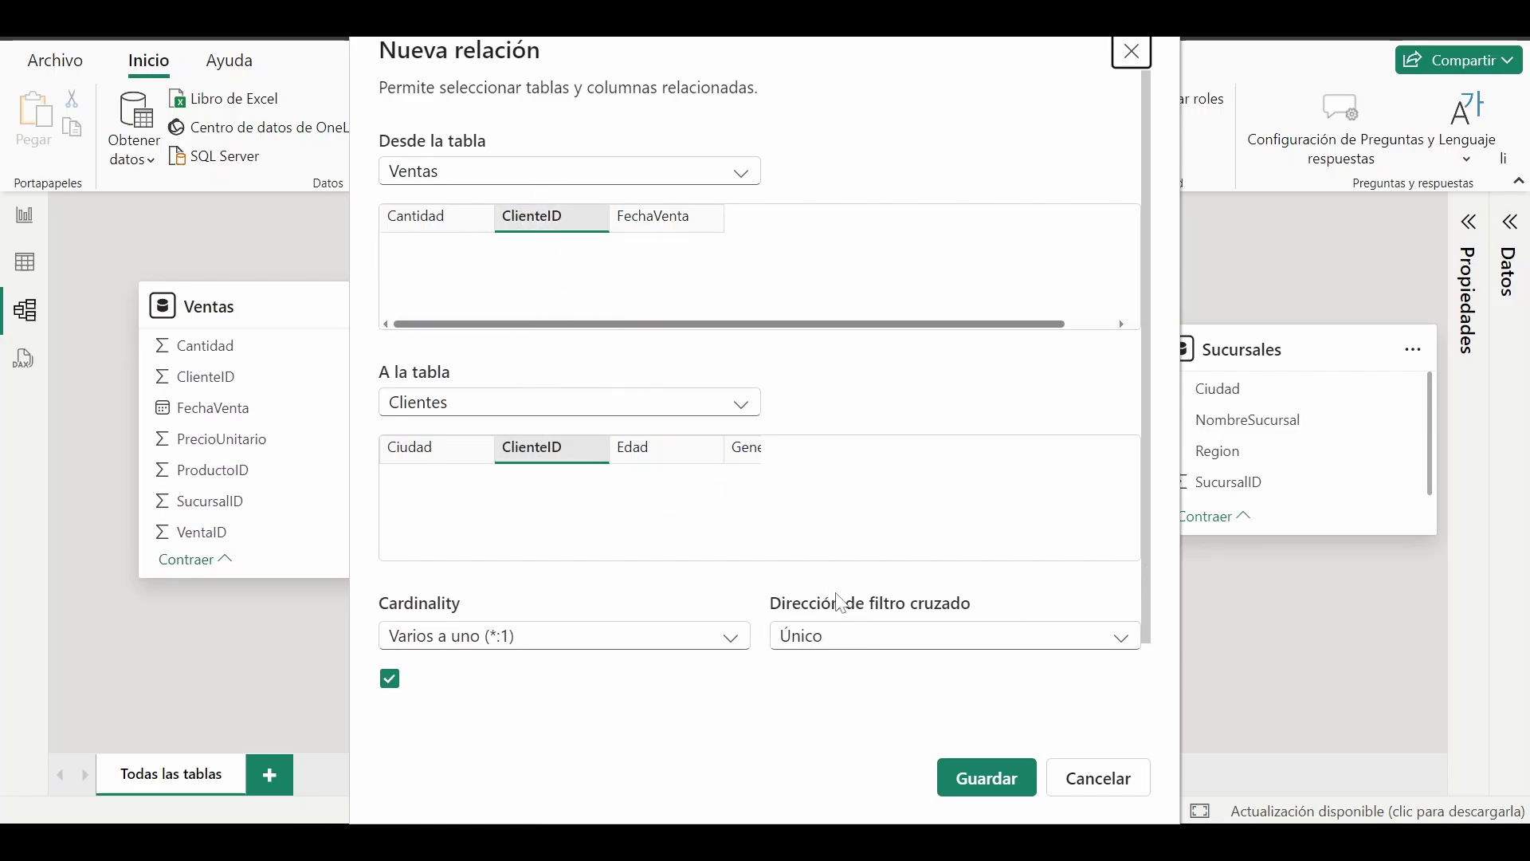
click(854, 638)
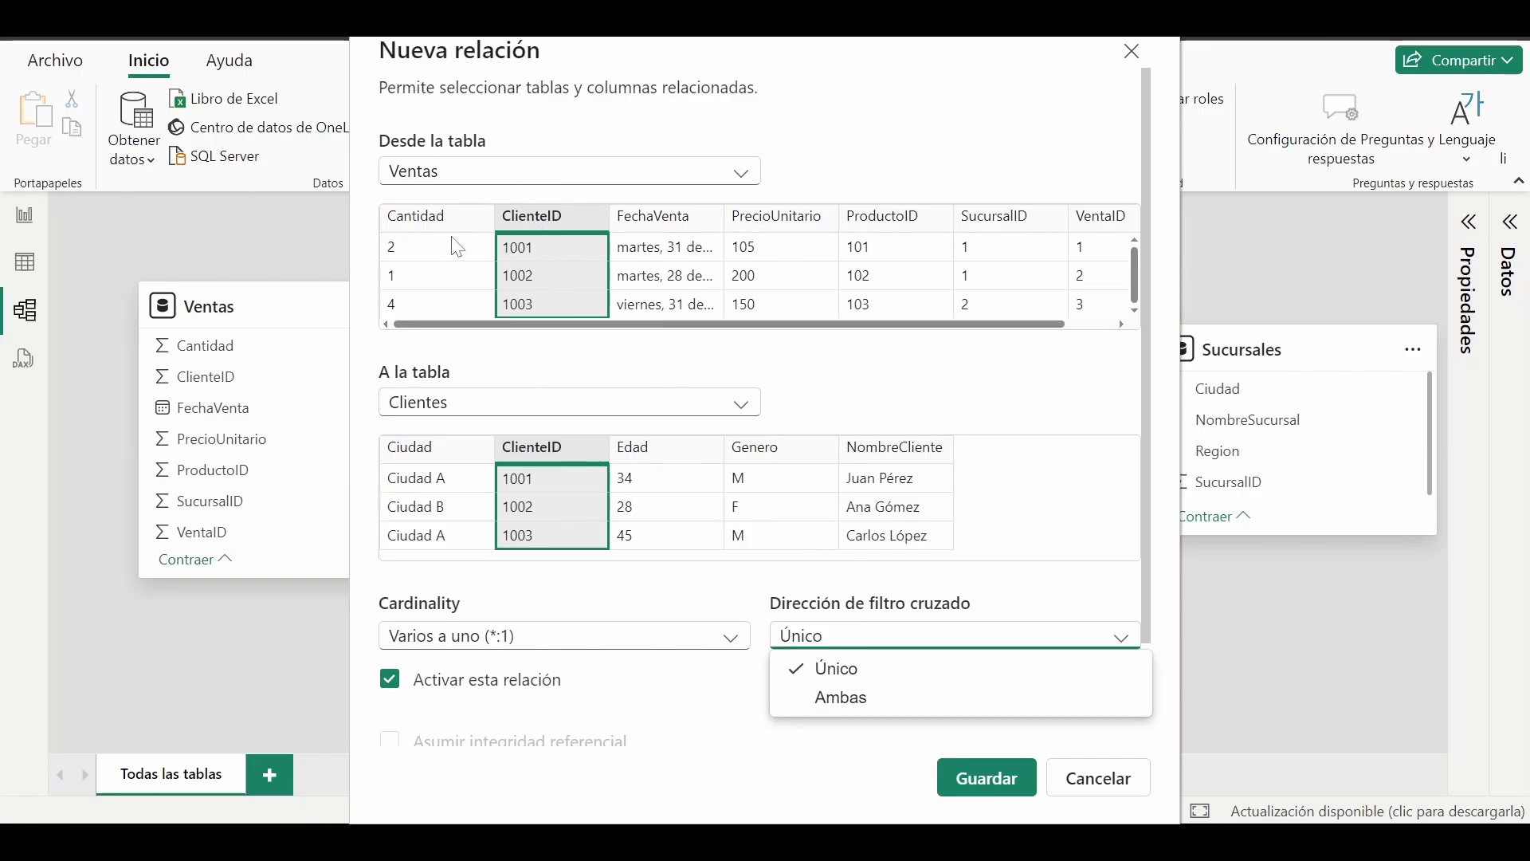
click(862, 701)
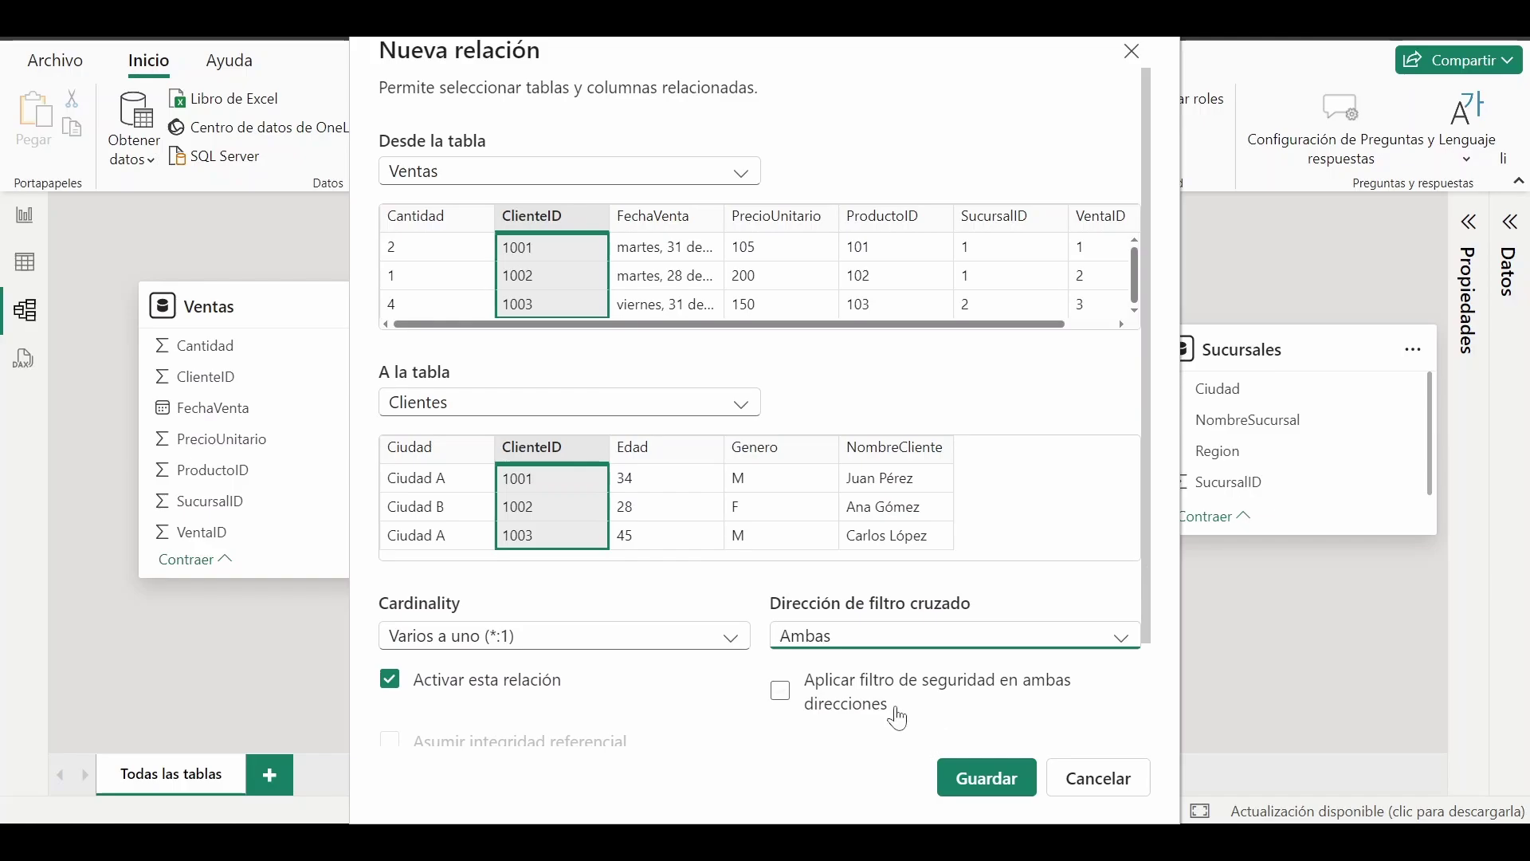
mouse_move(358, 596)
mouse_down()
mouse_move(556, 664)
mouse_move(787, 665)
mouse_up()
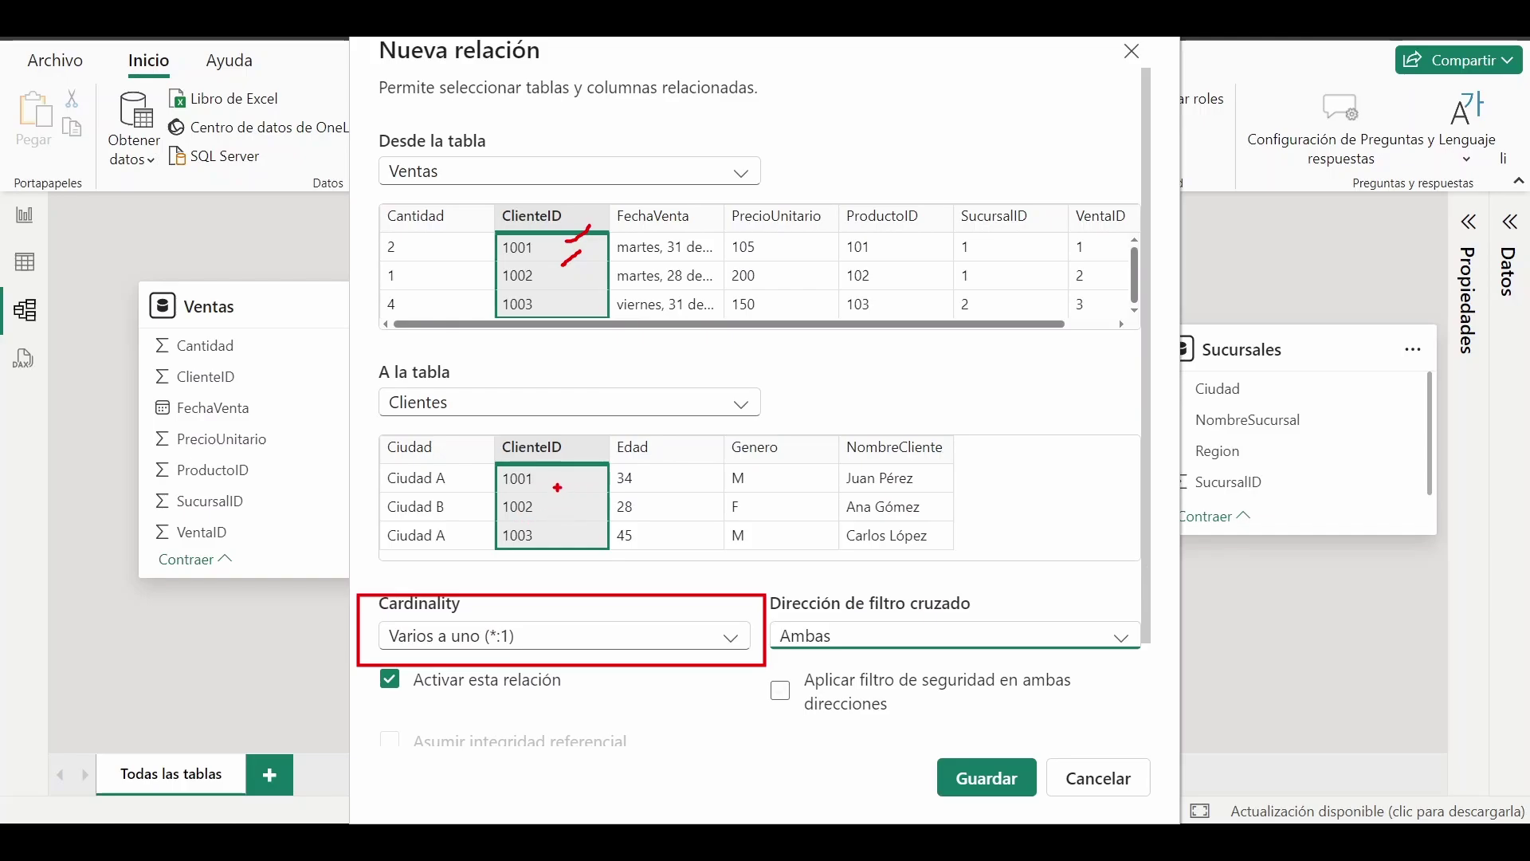
key(Escape)
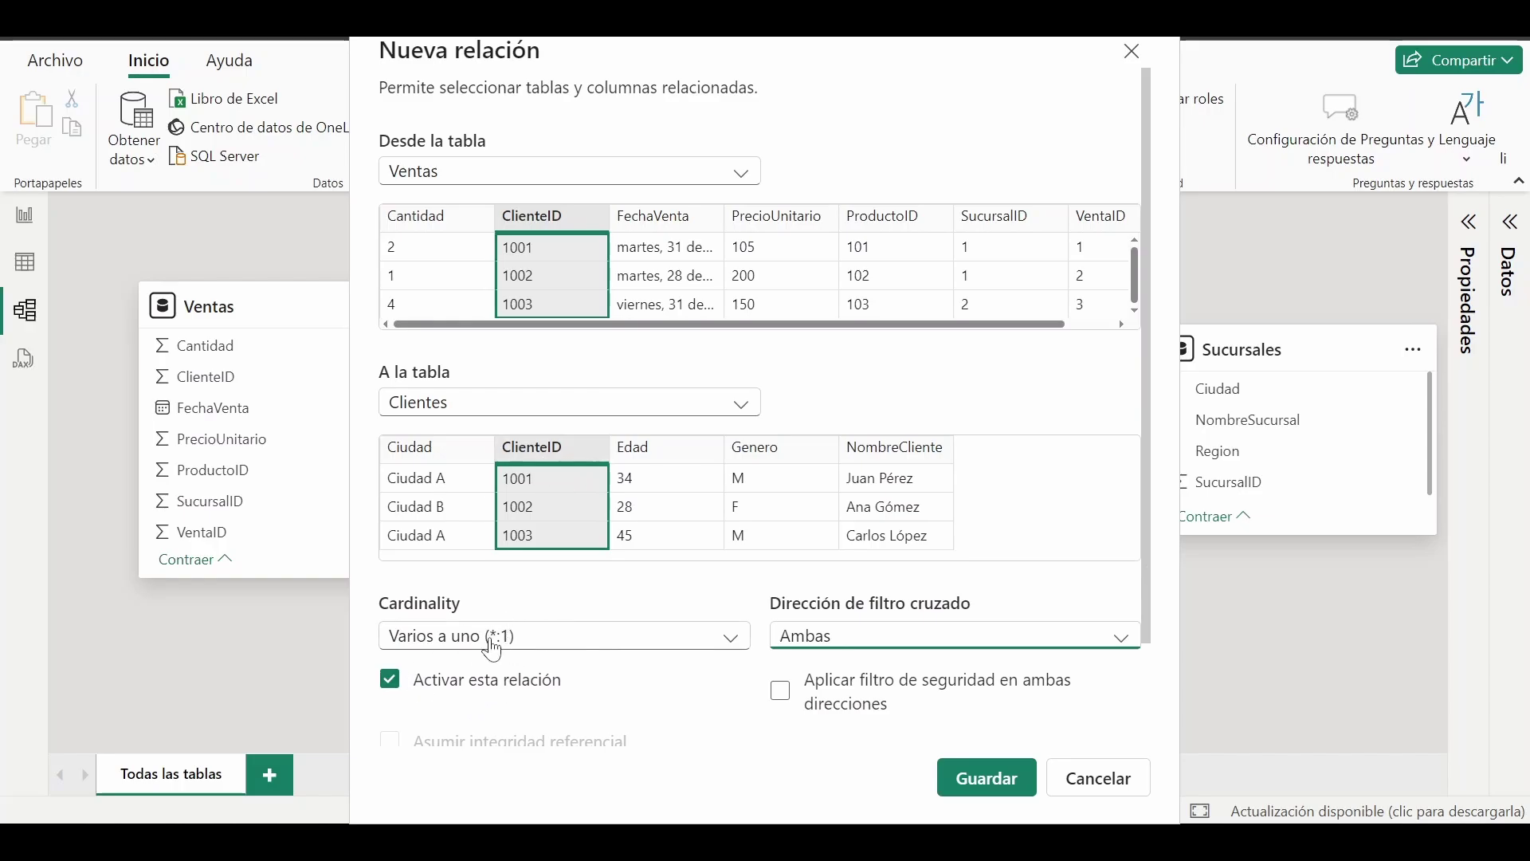
click(996, 787)
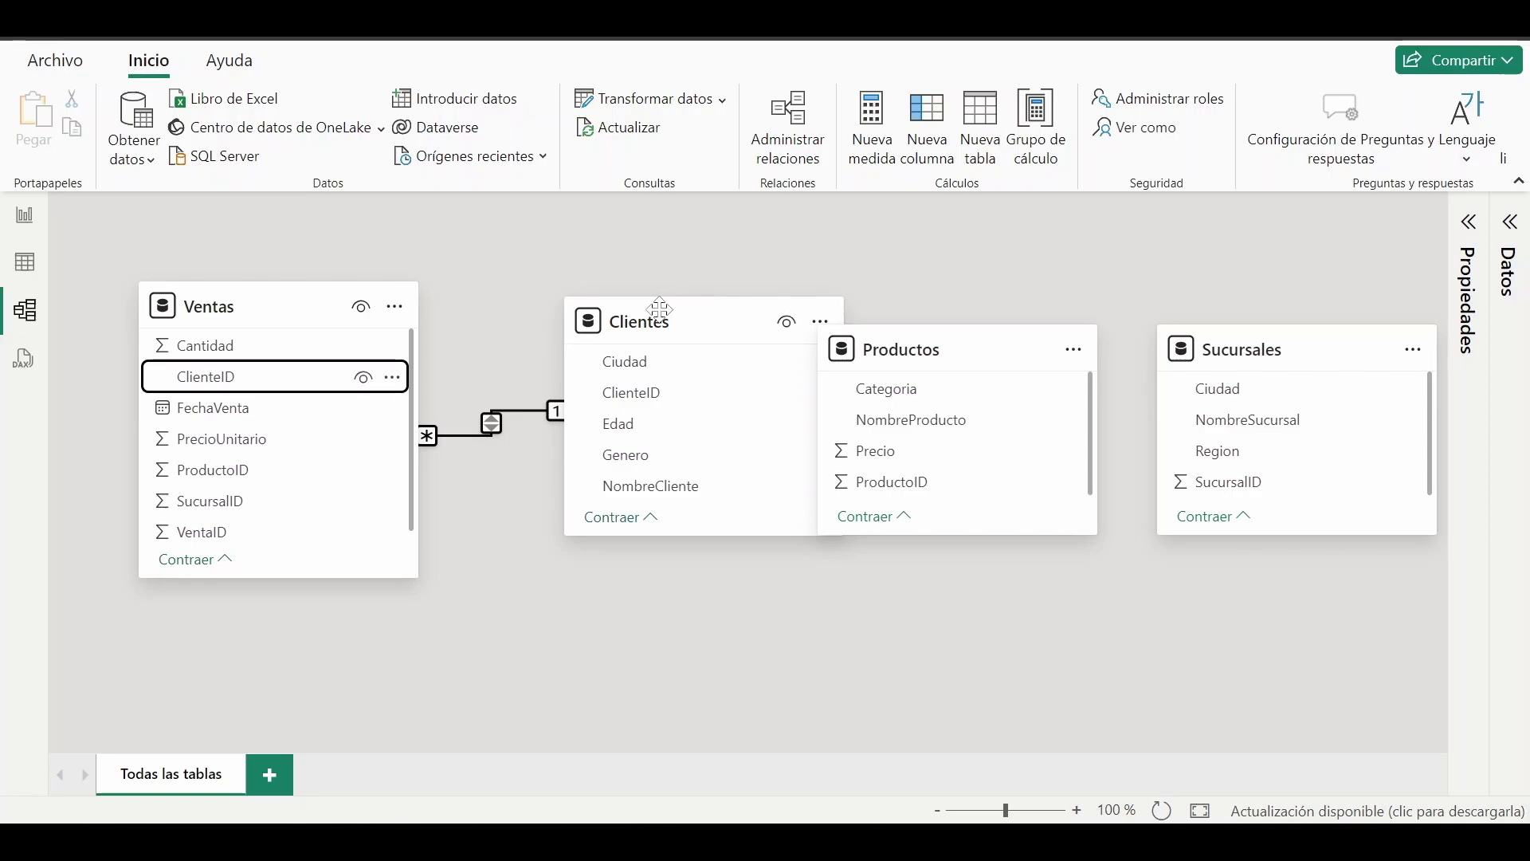
Move the Productos table directly below the Clientes table in the model diagram
mouse_move(908, 381)
drag(909, 381, 674, 650)
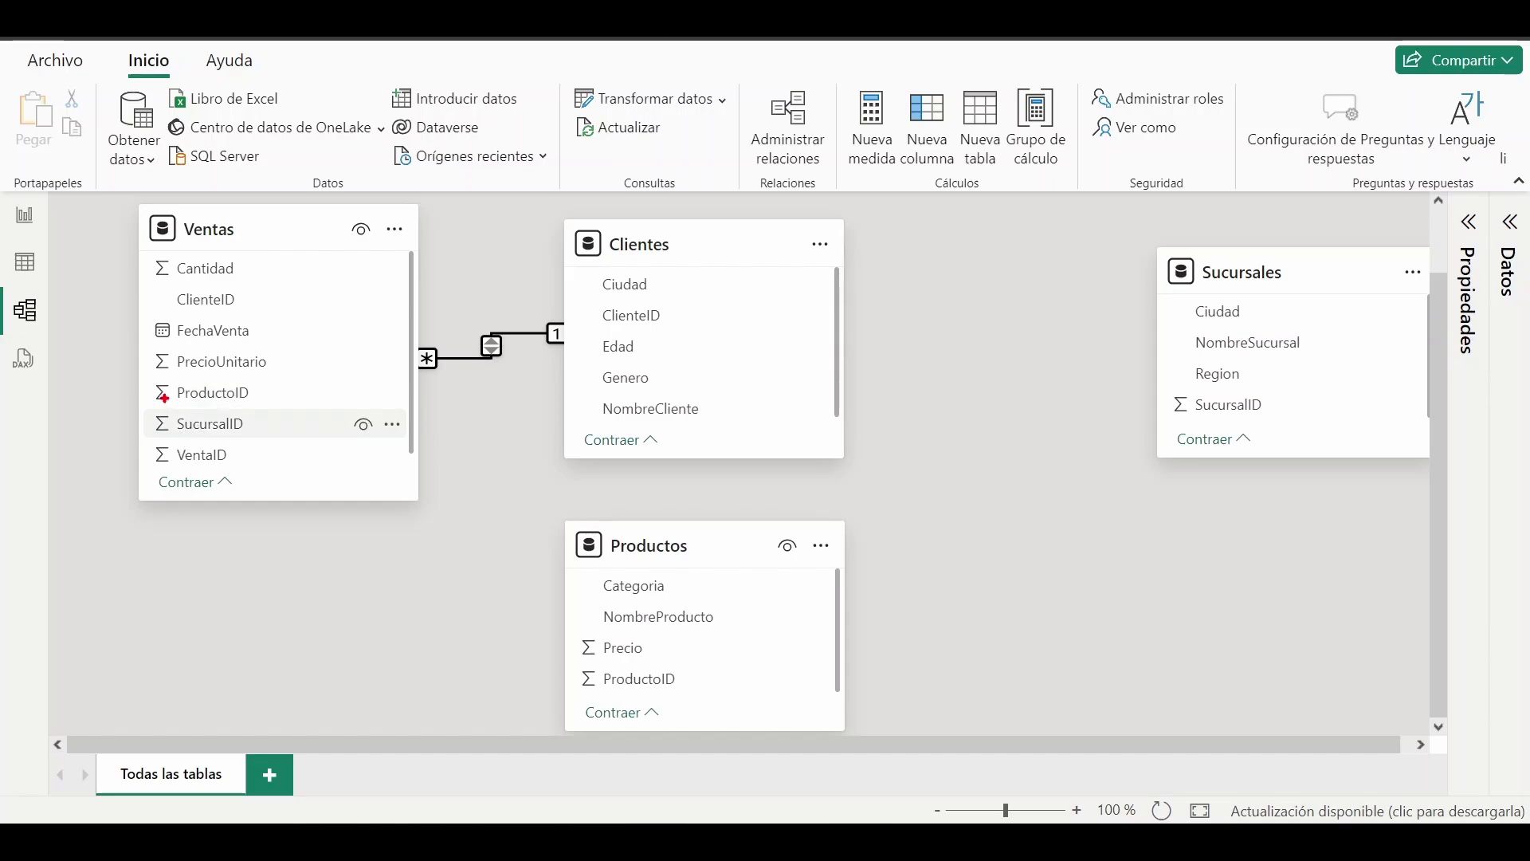
drag(143, 368, 273, 416)
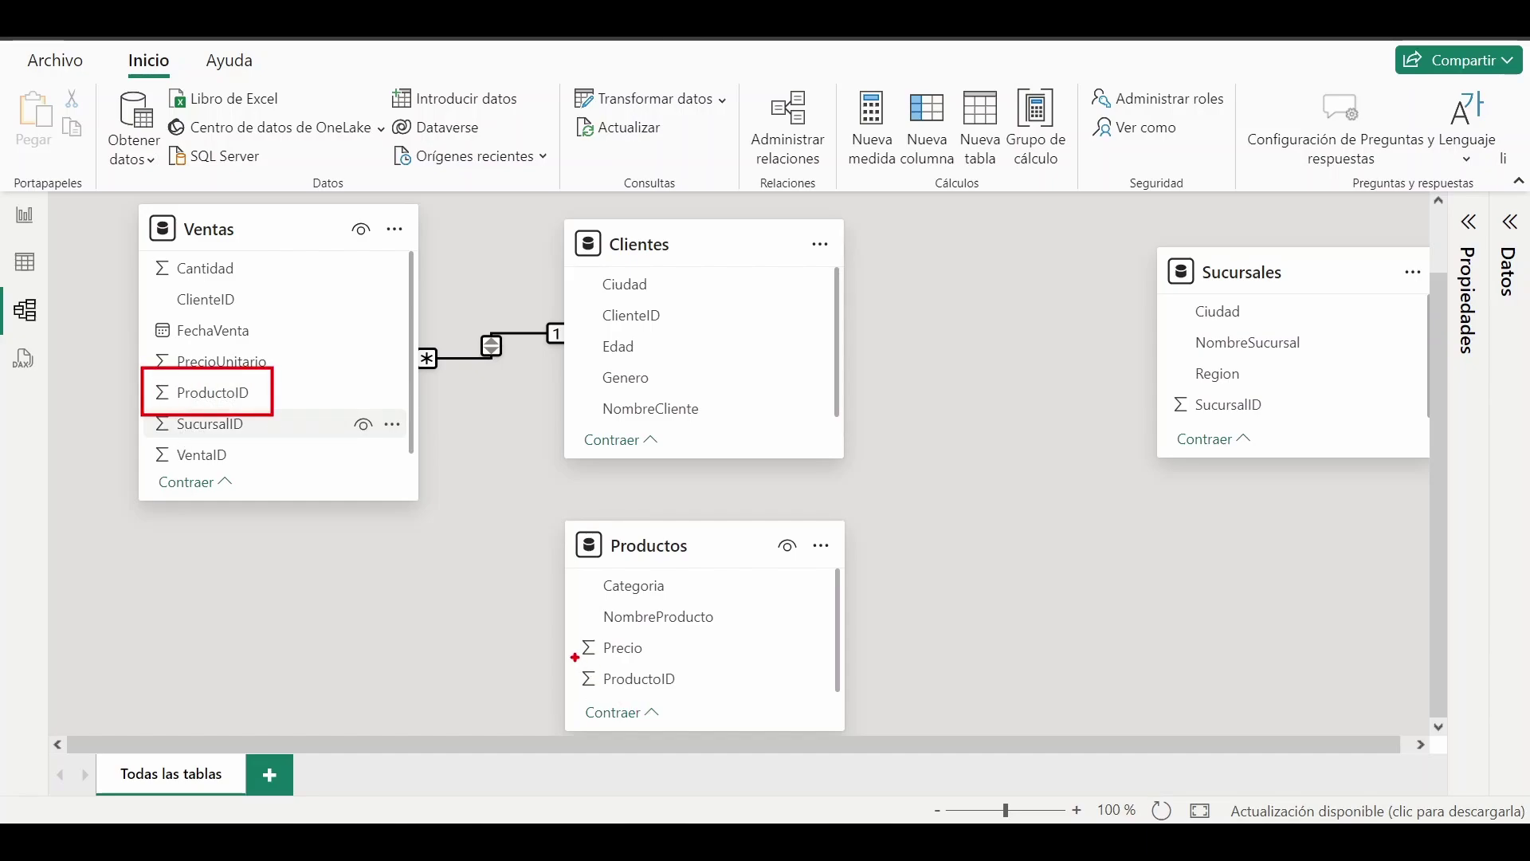
drag(574, 656, 700, 695)
mouse_move(296, 399)
mouse_down()
mouse_move(414, 486)
mouse_move(541, 671)
mouse_up()
key(Escape)
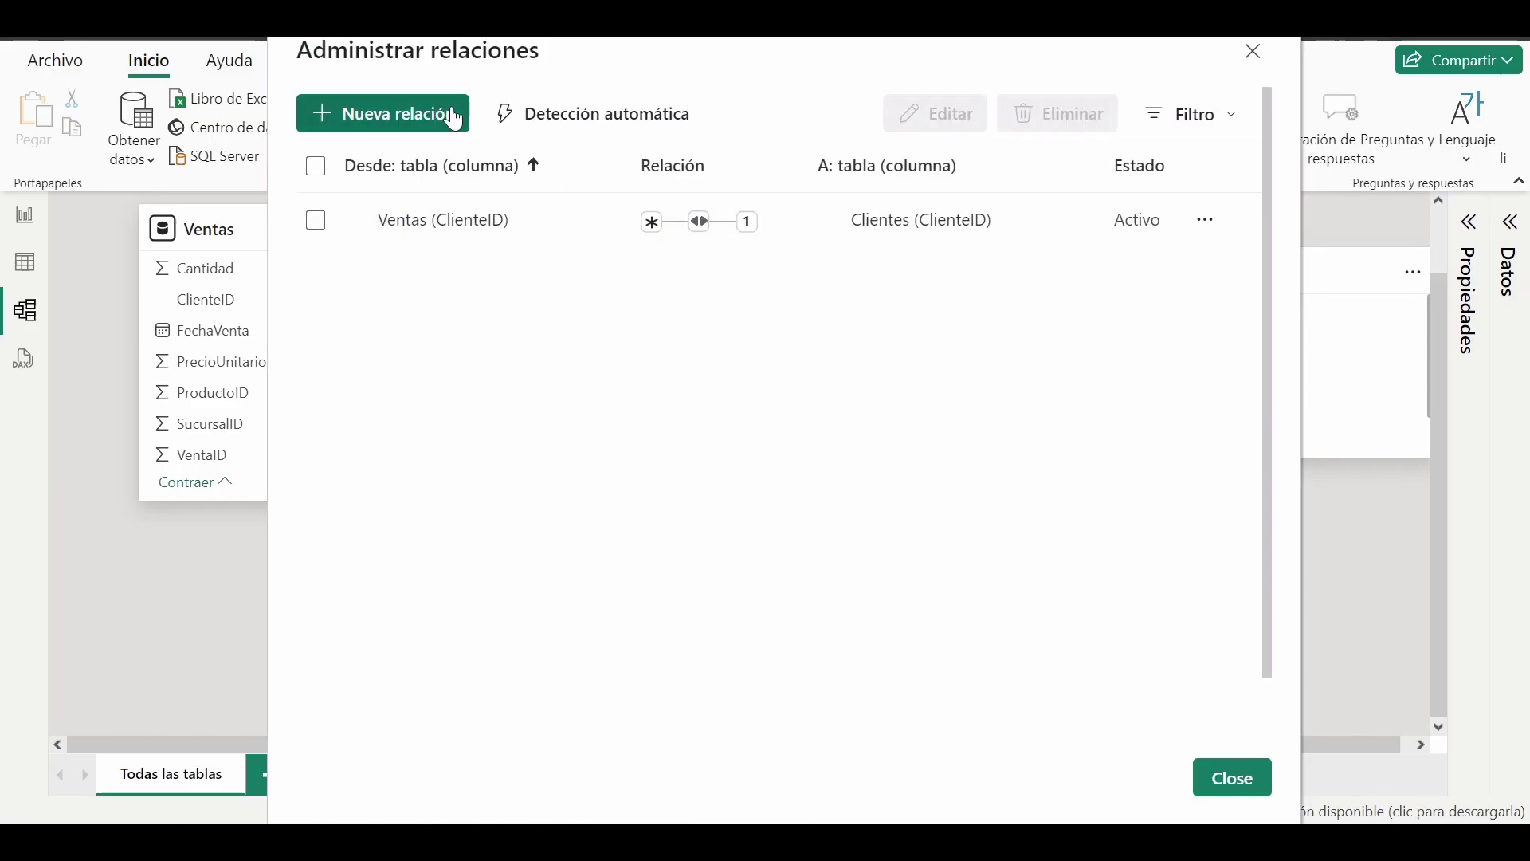
Create a many-to-one relationship from Ventas to Productos on ProductoID in the relationship manager, with the cross-filter direction Ambas
key(Escape)
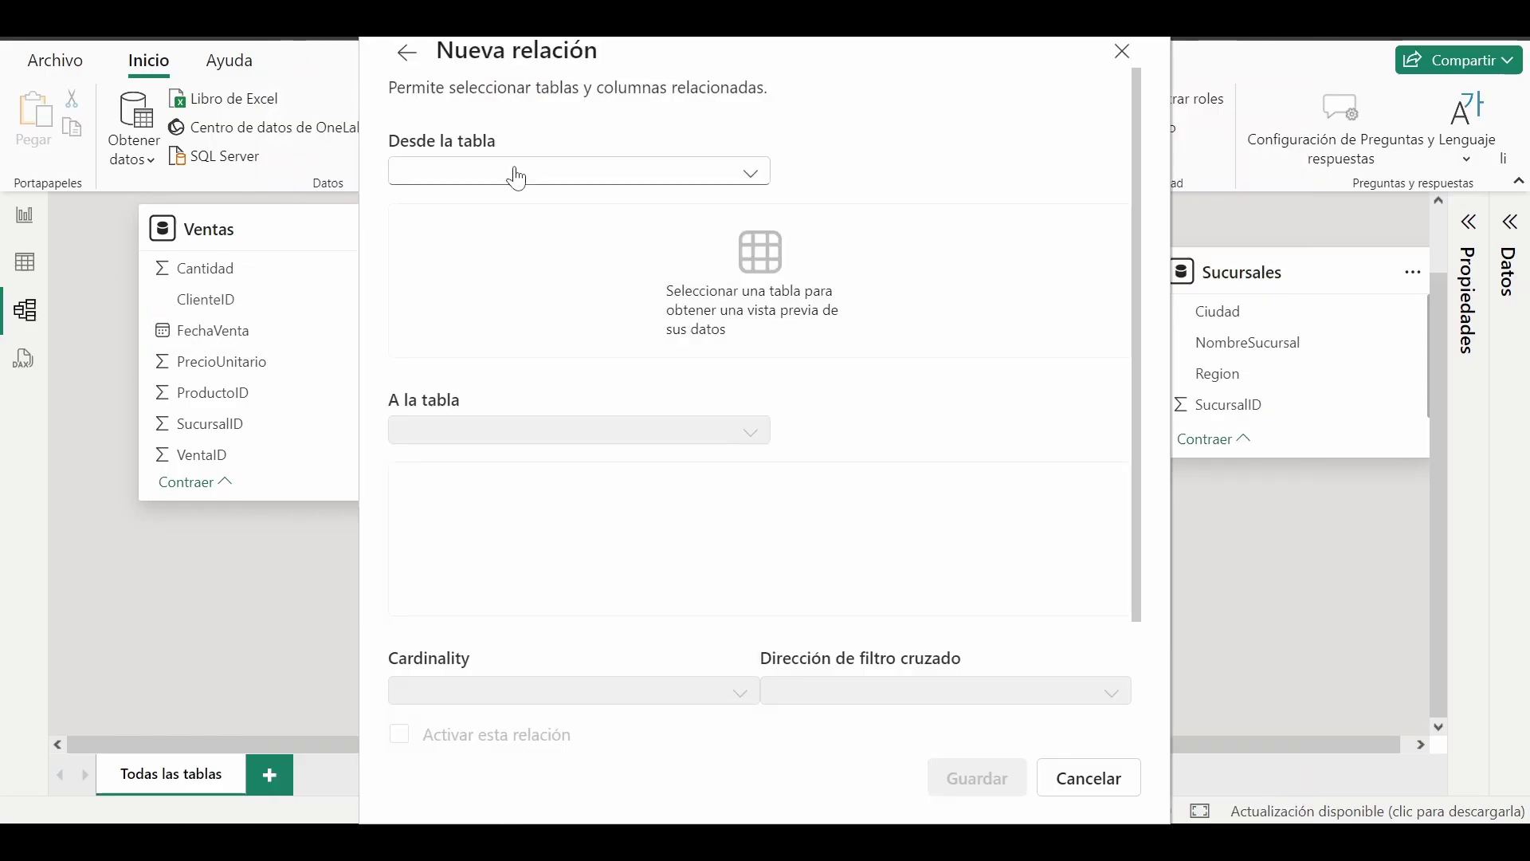
click(519, 173)
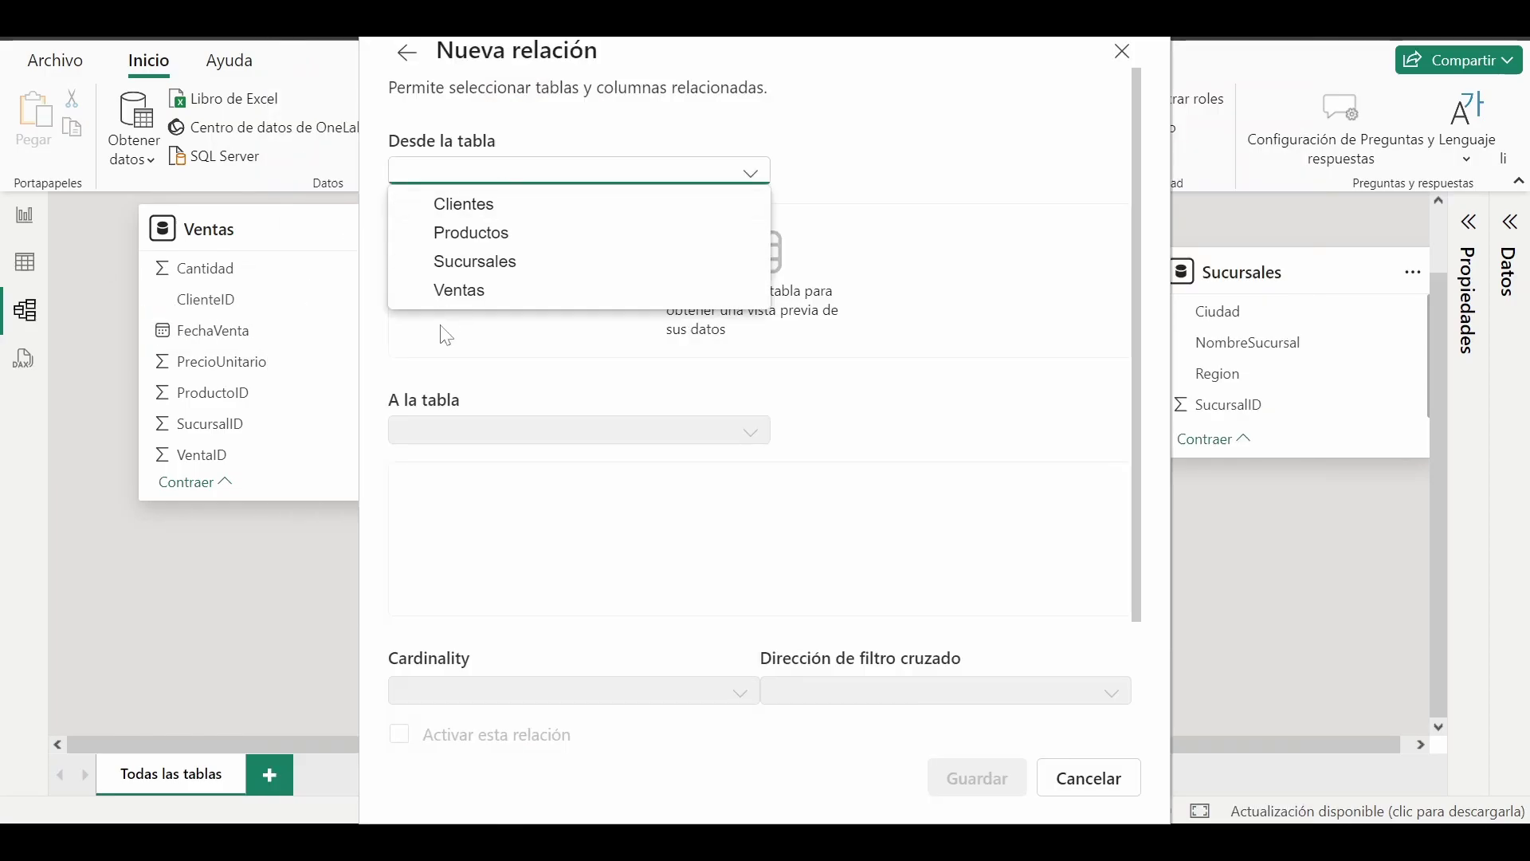
click(459, 292)
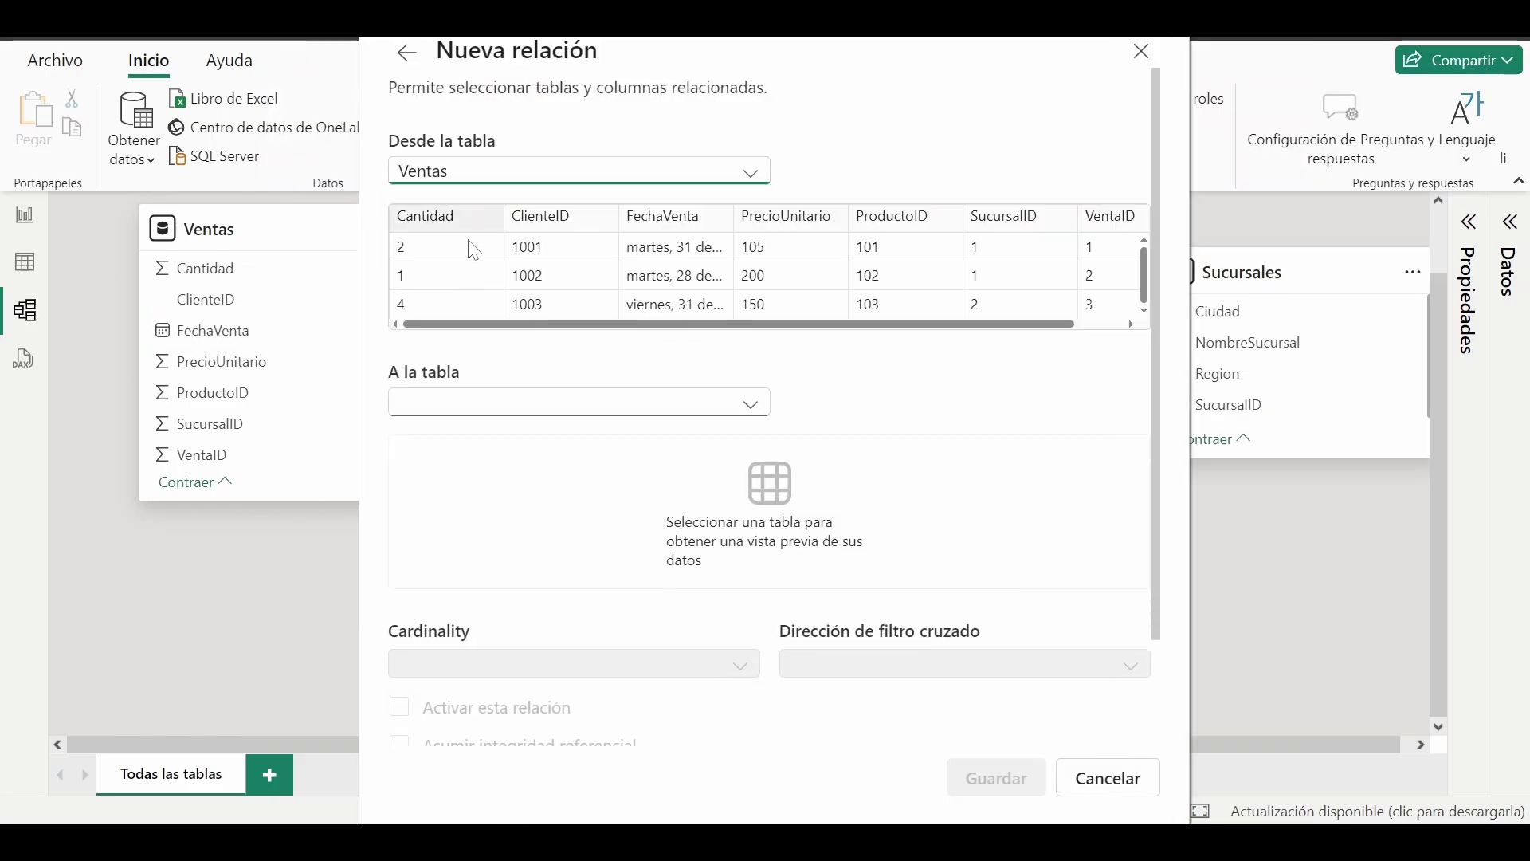
click(484, 417)
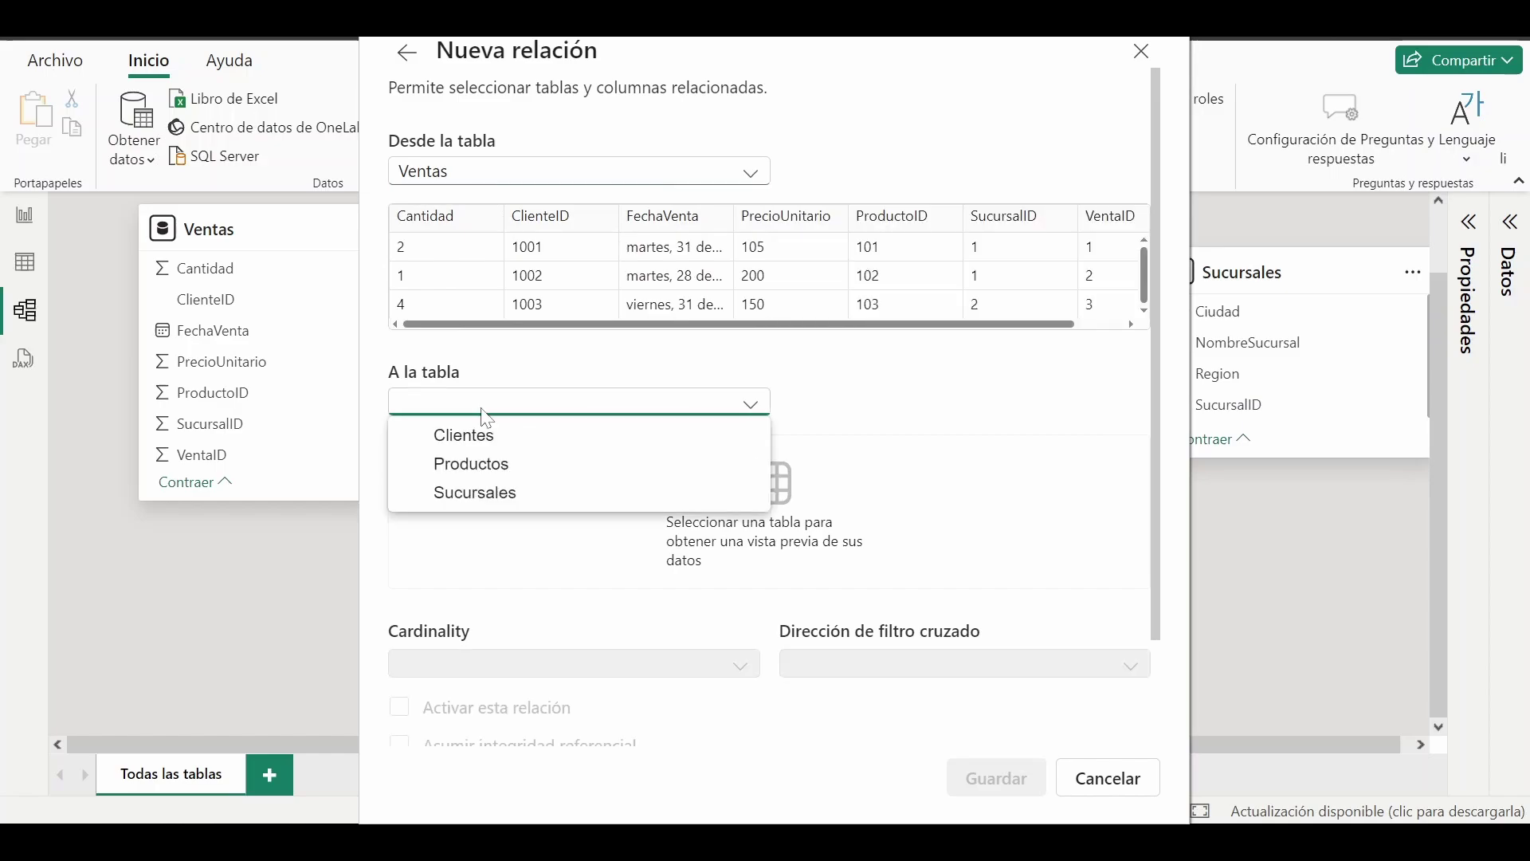
click(490, 471)
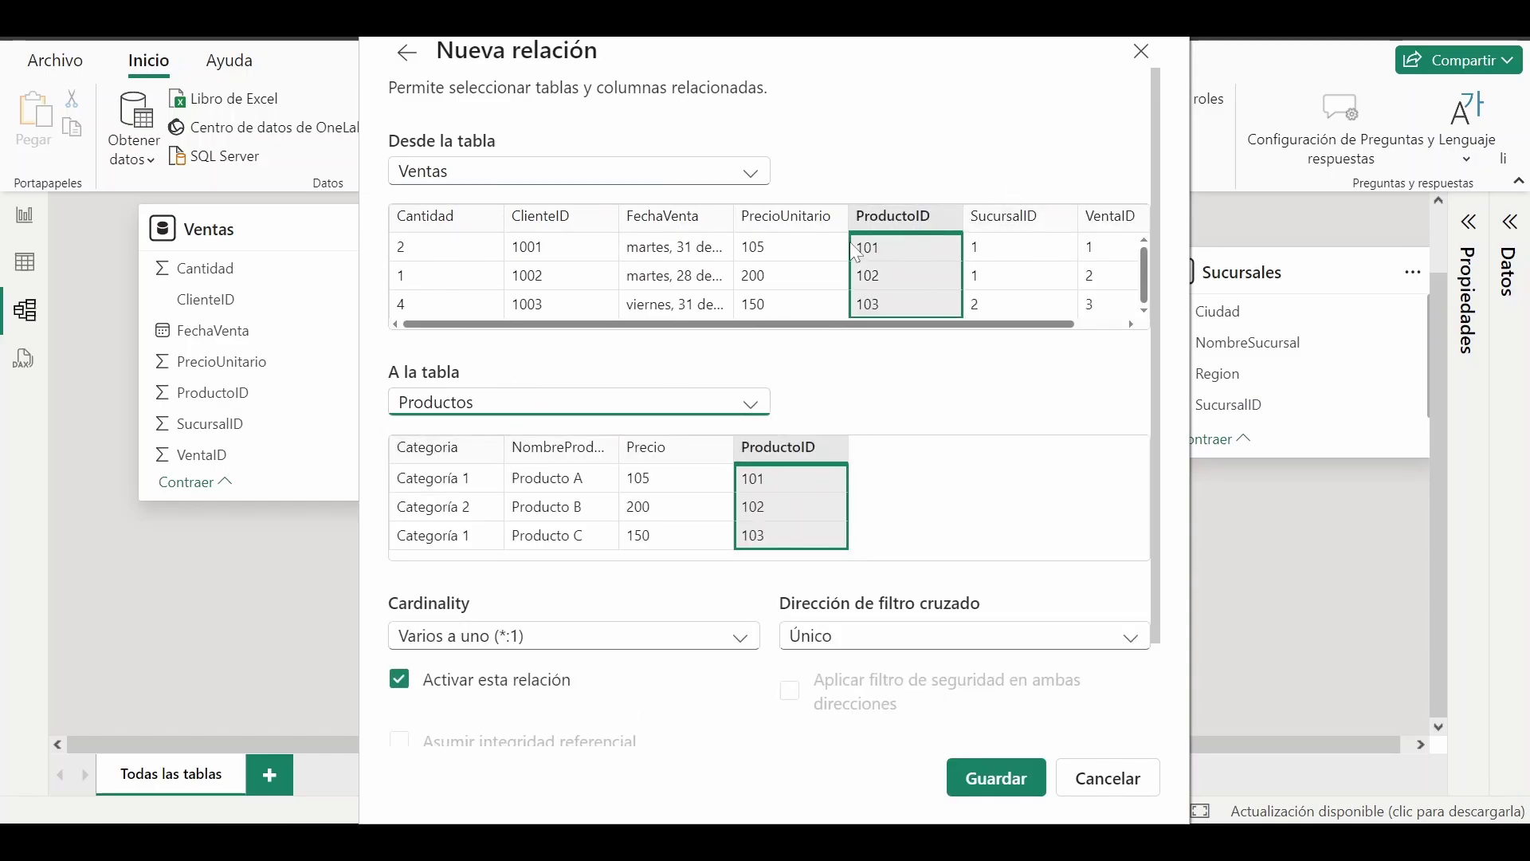
drag(839, 177, 994, 356)
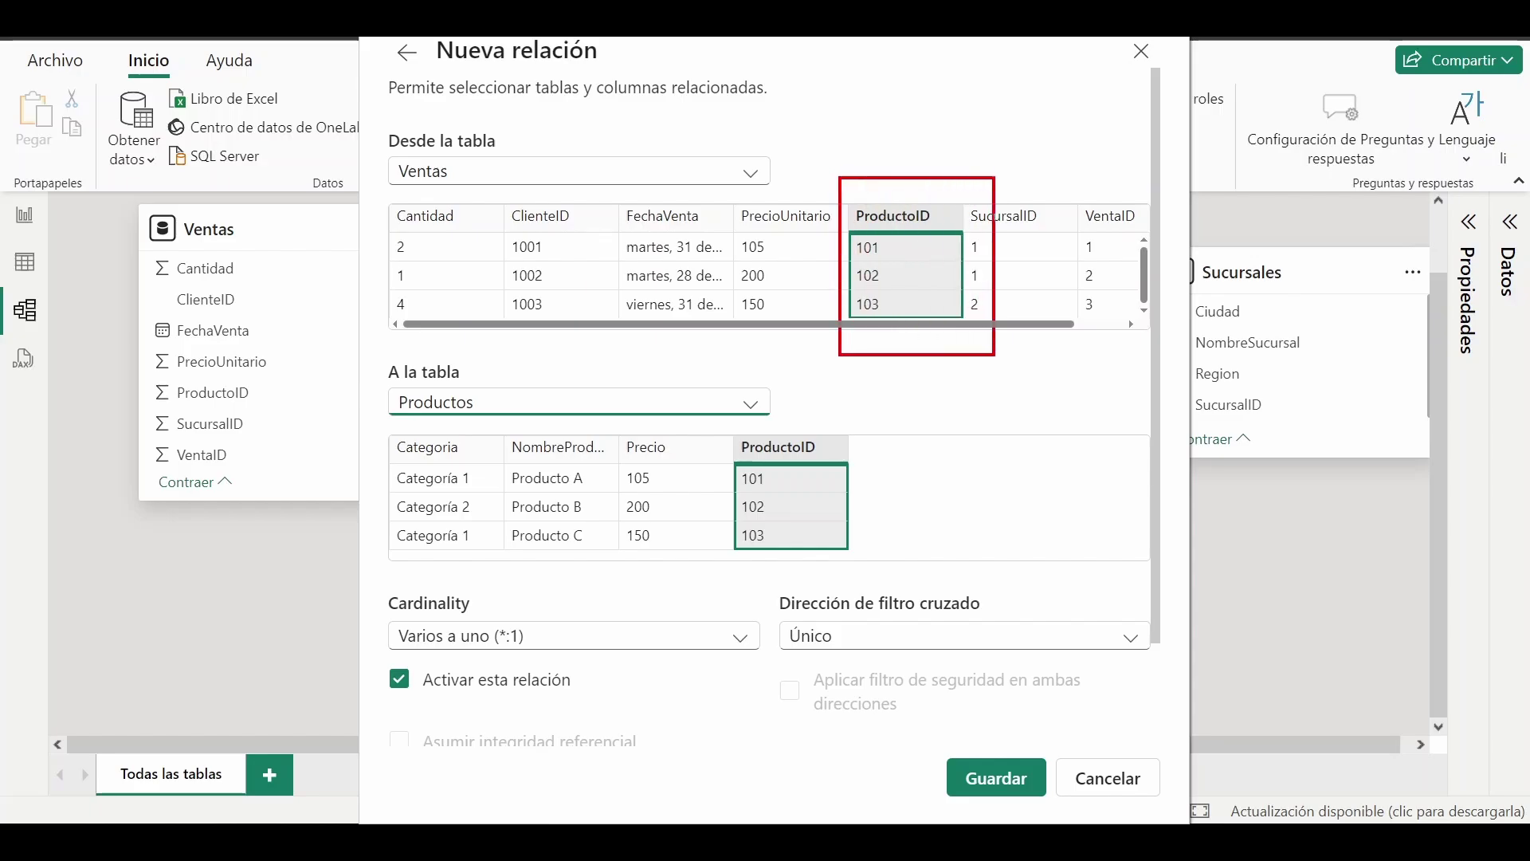
mouse_move(733, 415)
mouse_down()
mouse_move(733, 492)
mouse_move(878, 567)
mouse_up()
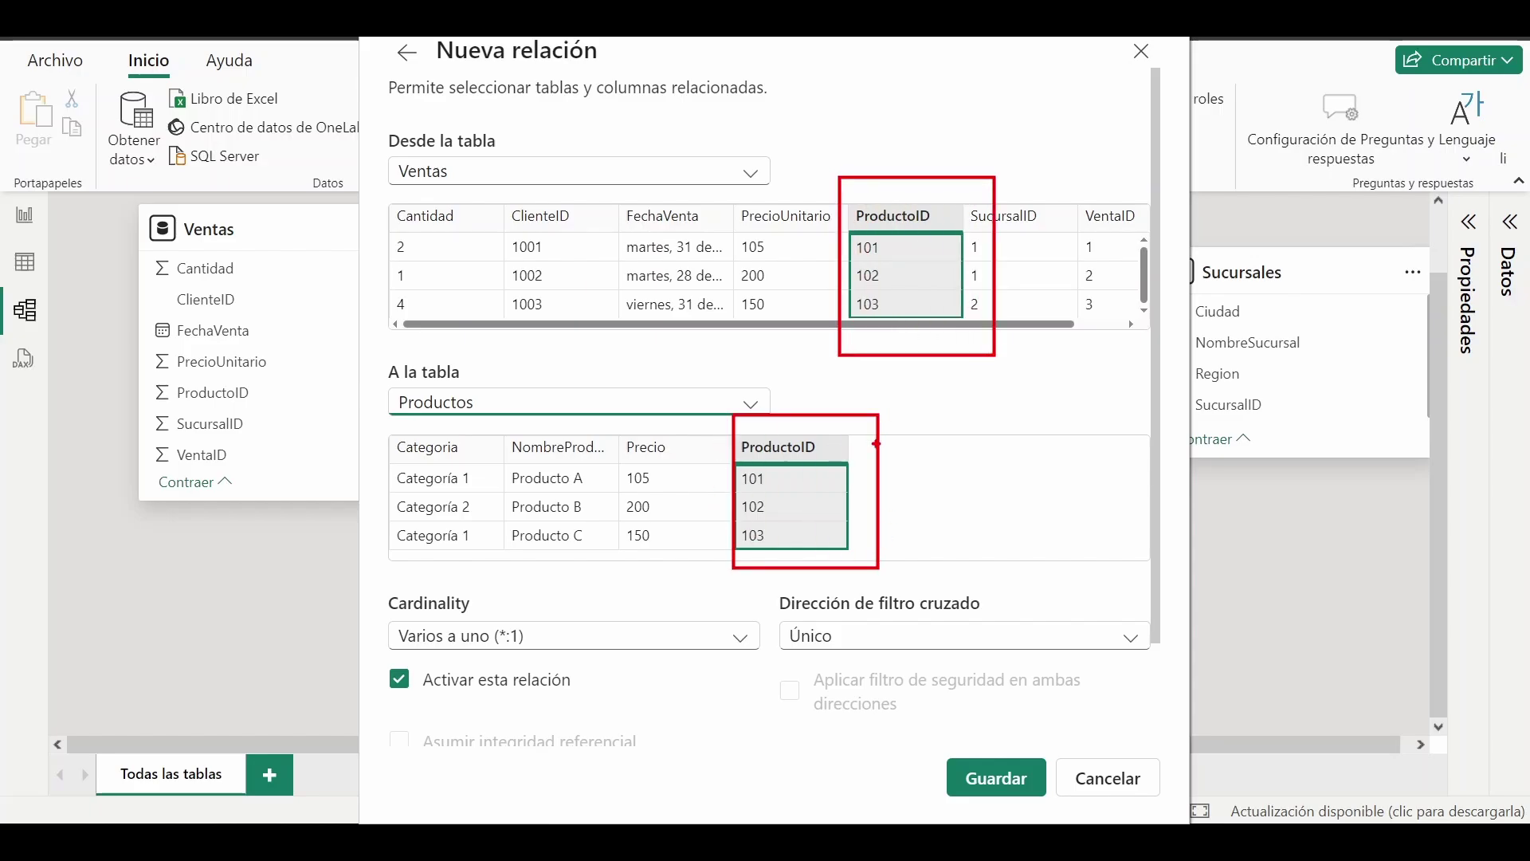
drag(881, 449, 936, 369)
key(Escape)
click(897, 642)
click(896, 697)
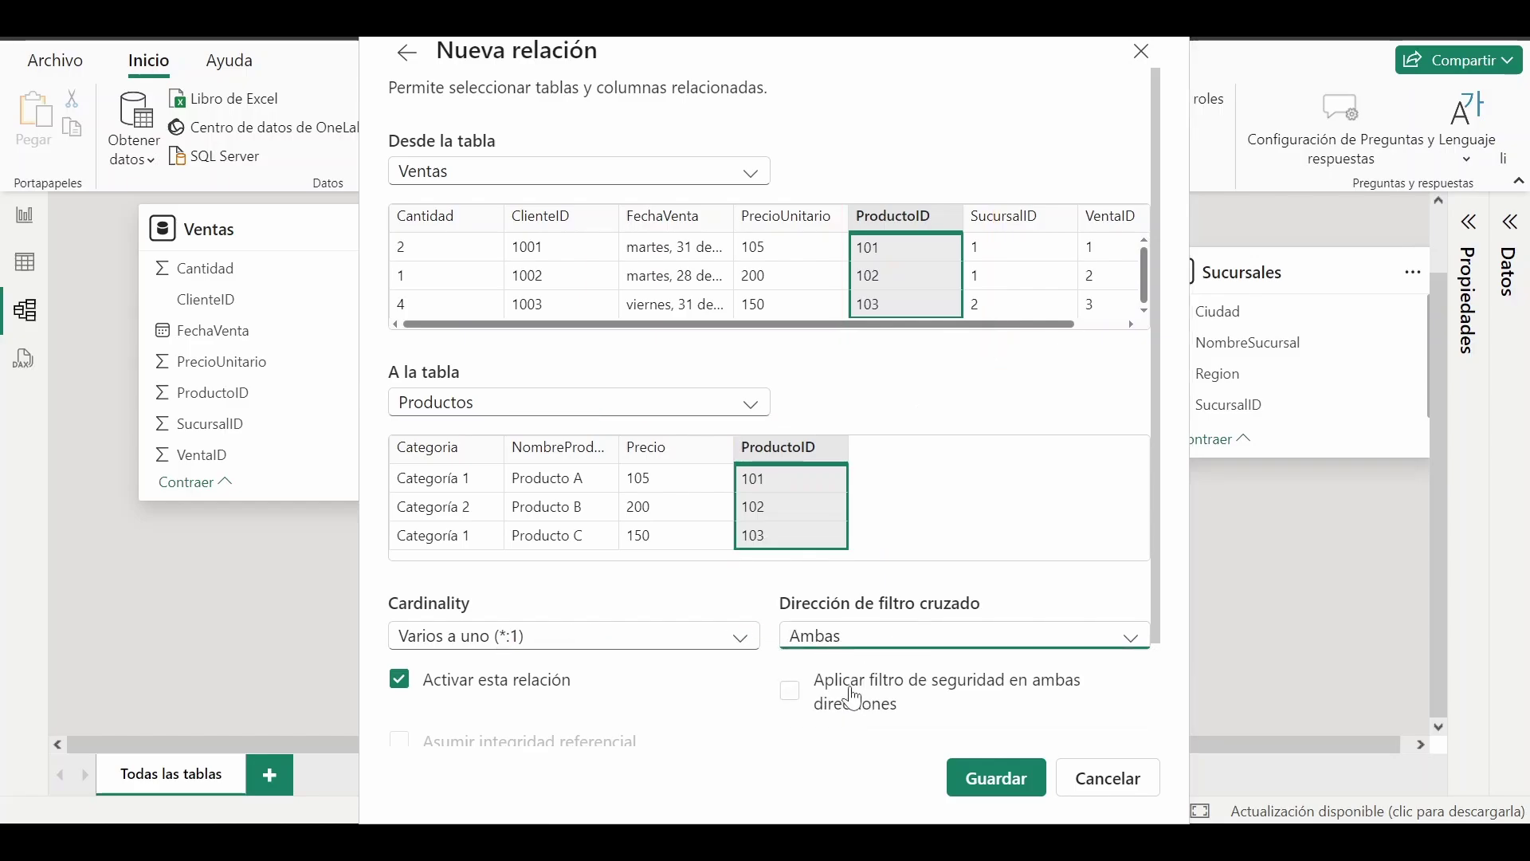
scroll(877, 741, down, 2)
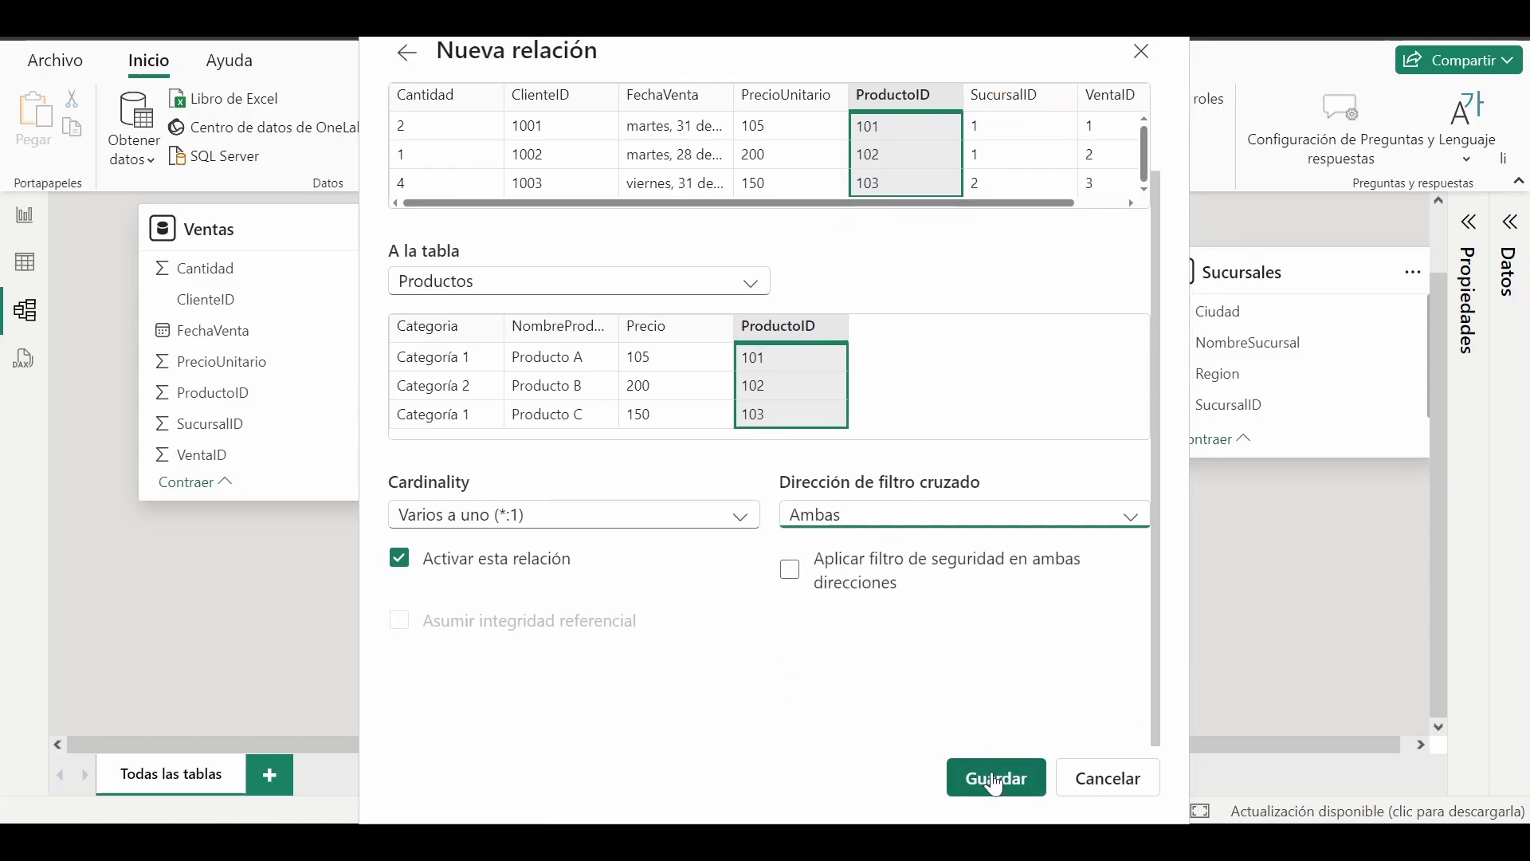
click(996, 783)
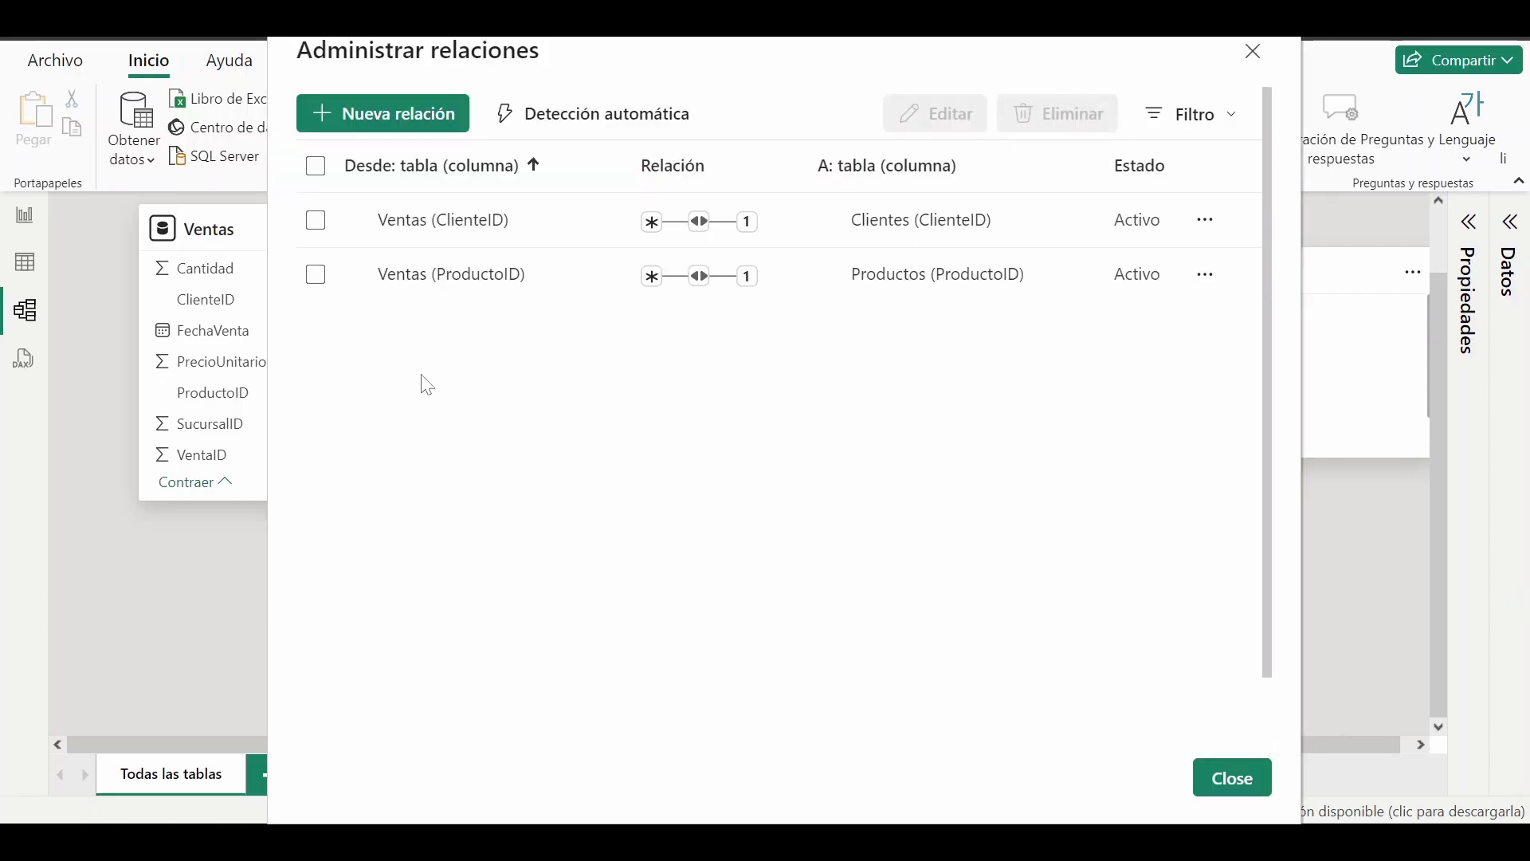
Create a many-to-one relationship from Ventas to Sucursales on SucursalID with the cross-filter direction Ambas
click(381, 120)
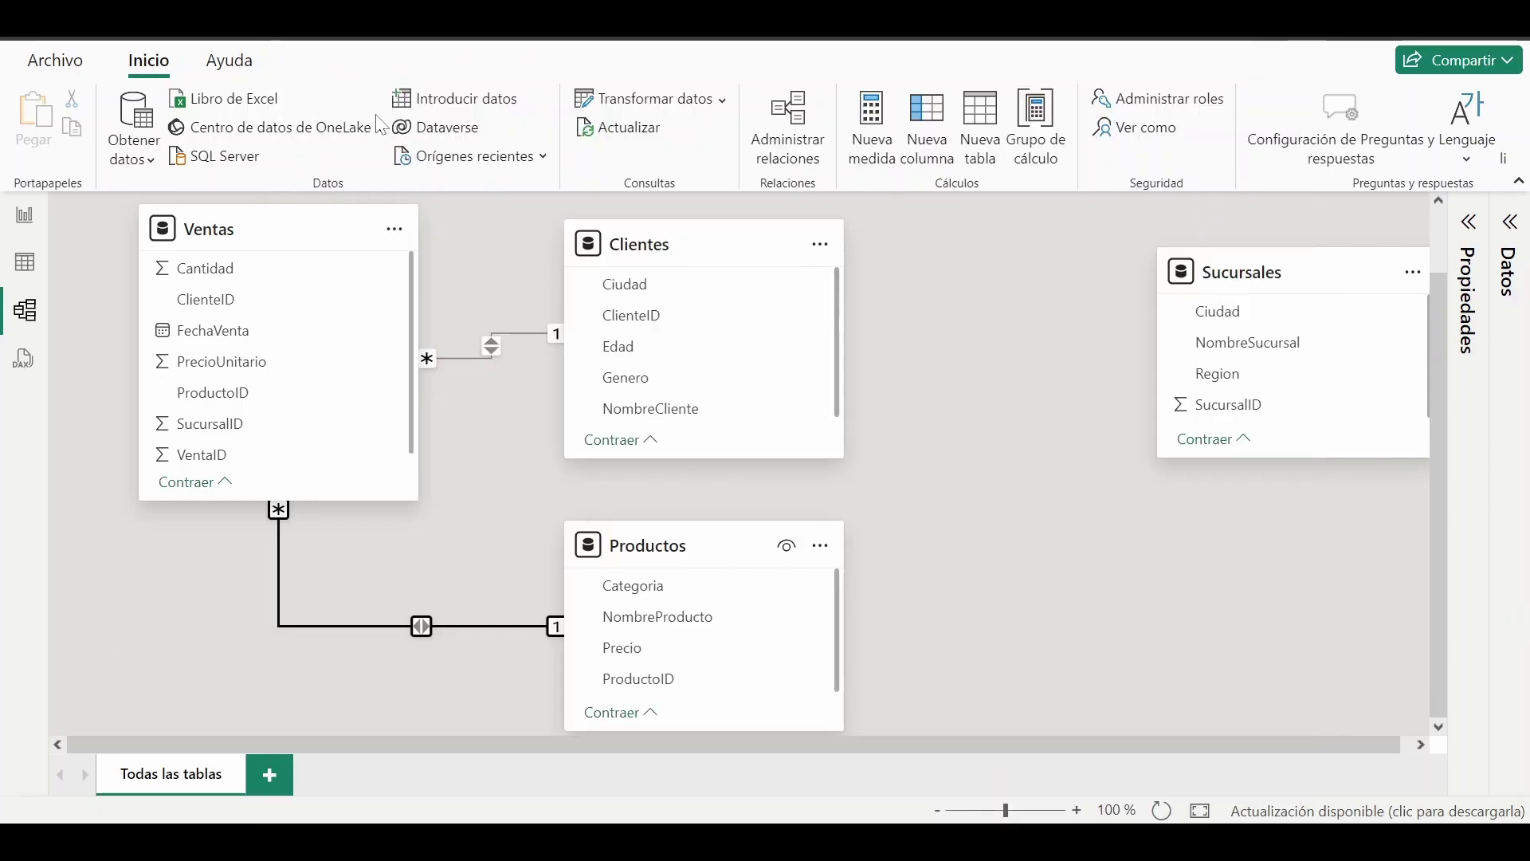
click(467, 180)
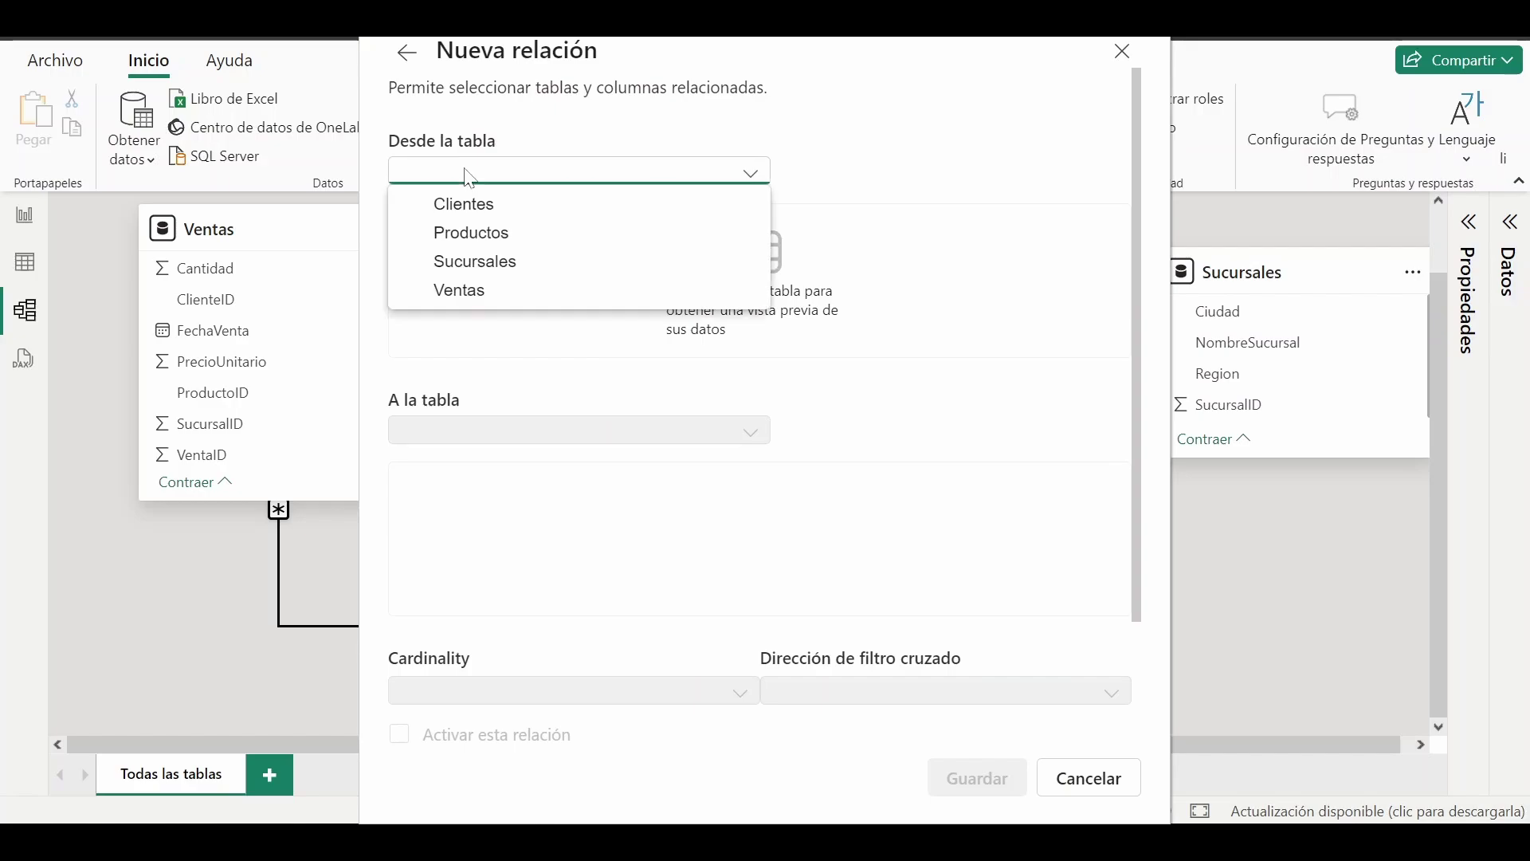
click(484, 263)
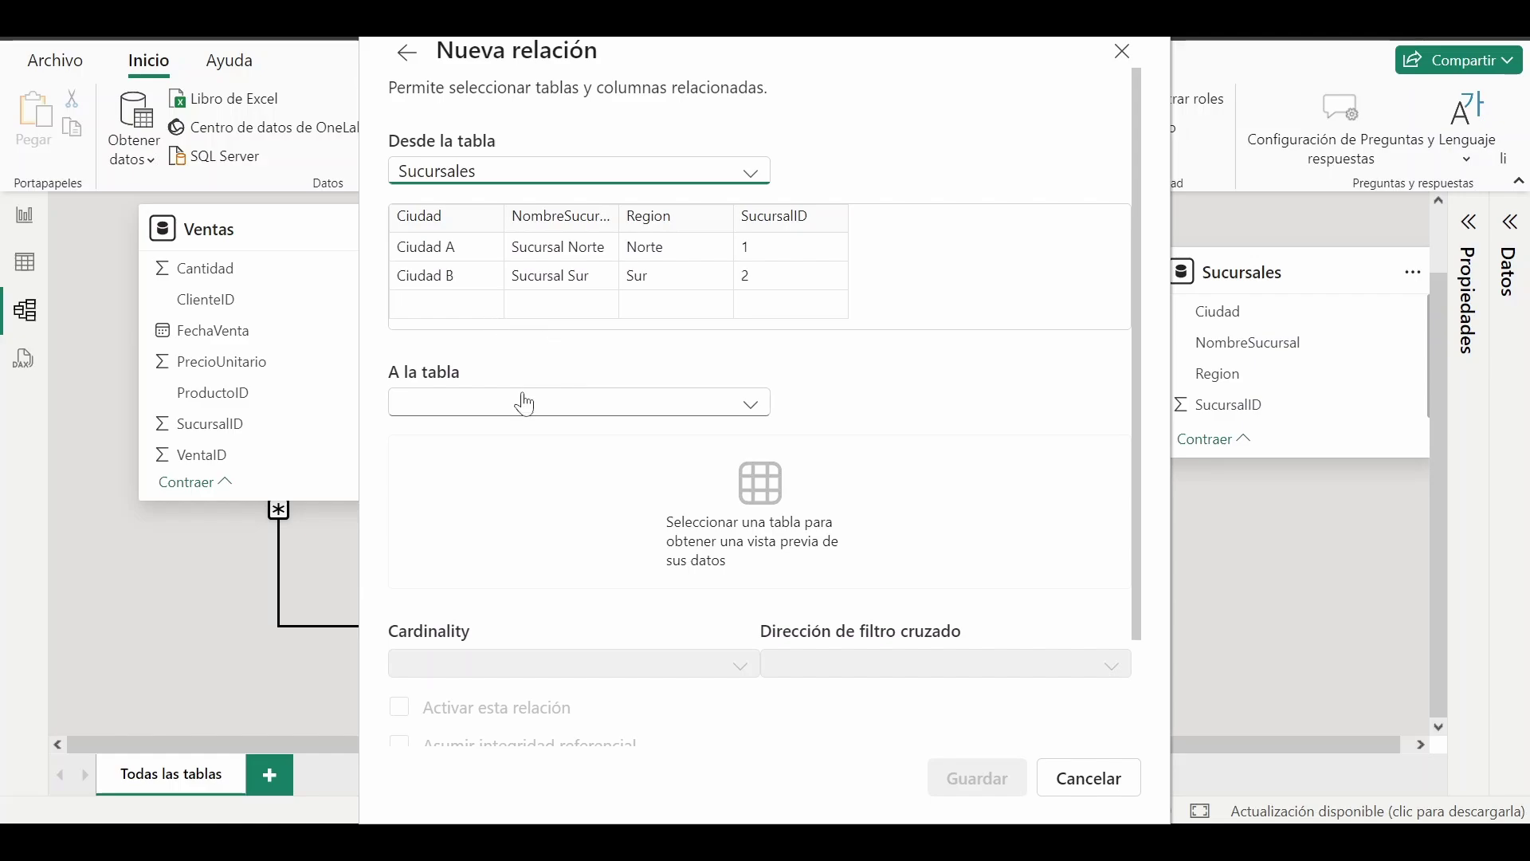
click(475, 171)
click(464, 289)
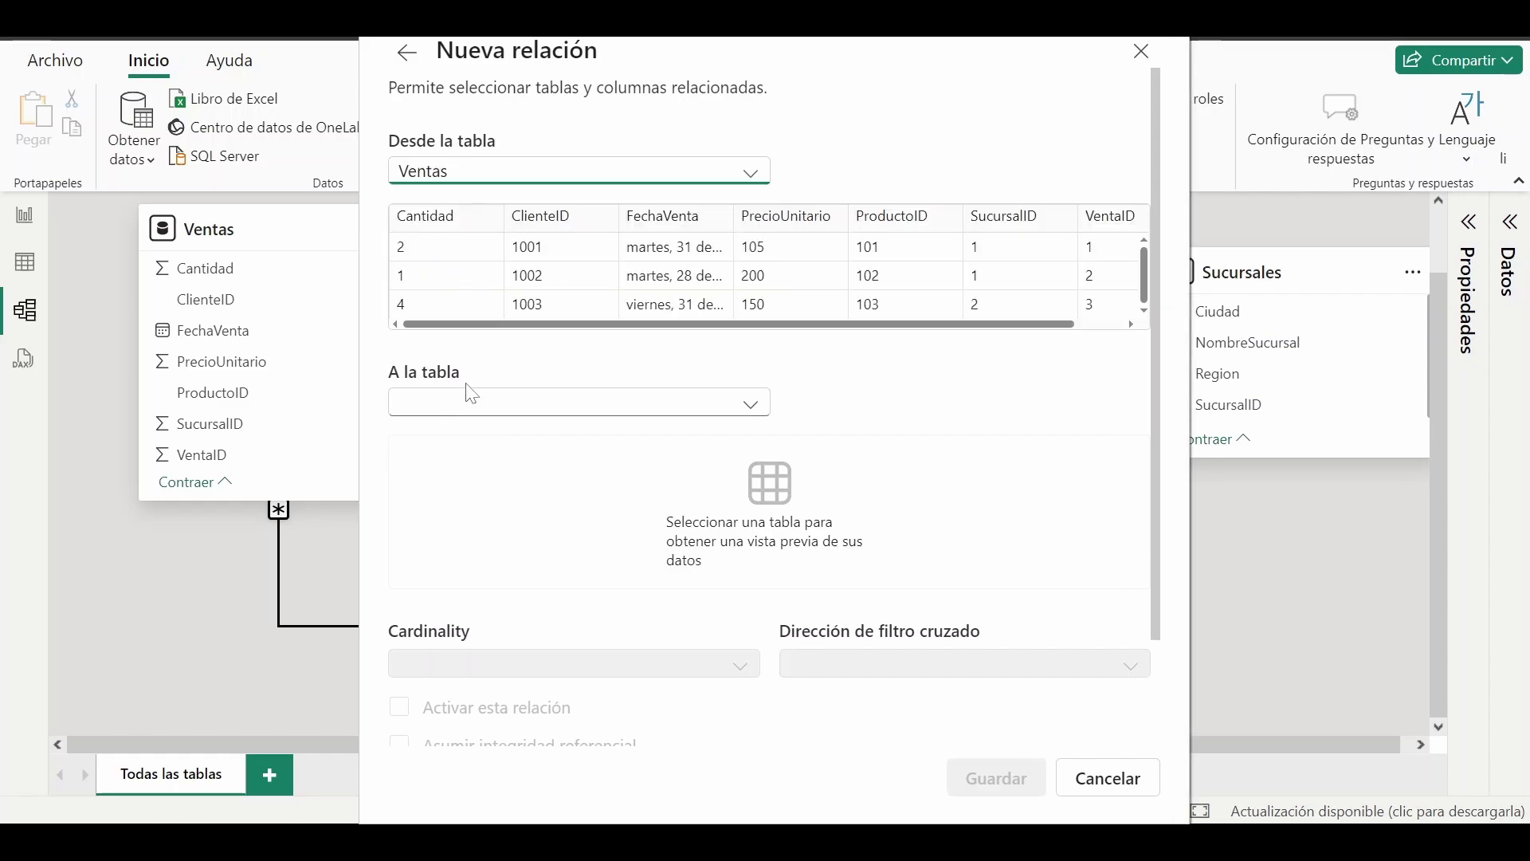
click(472, 396)
click(481, 494)
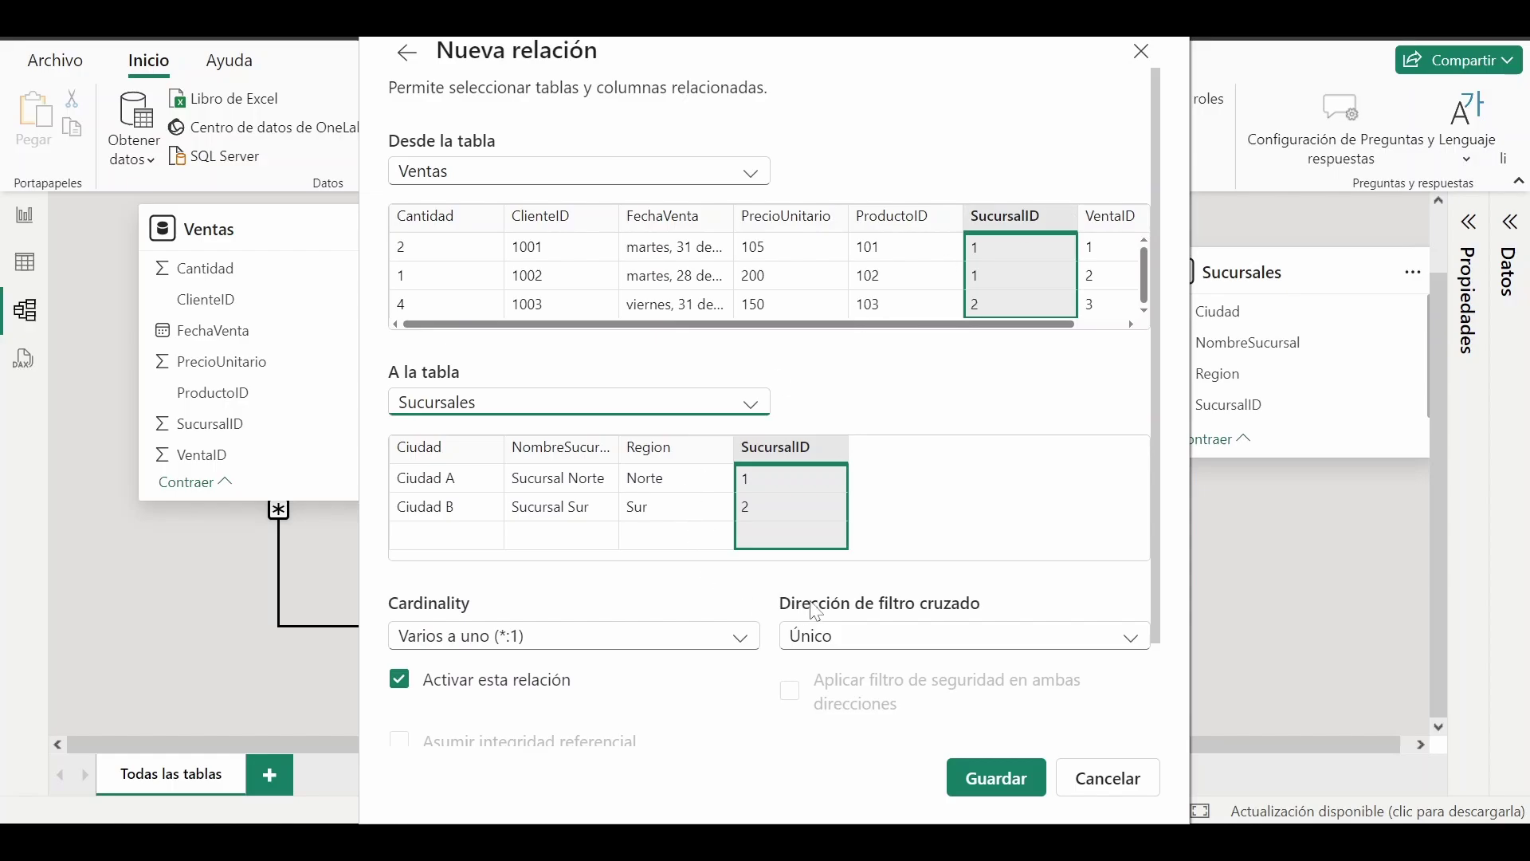
click(854, 637)
click(839, 699)
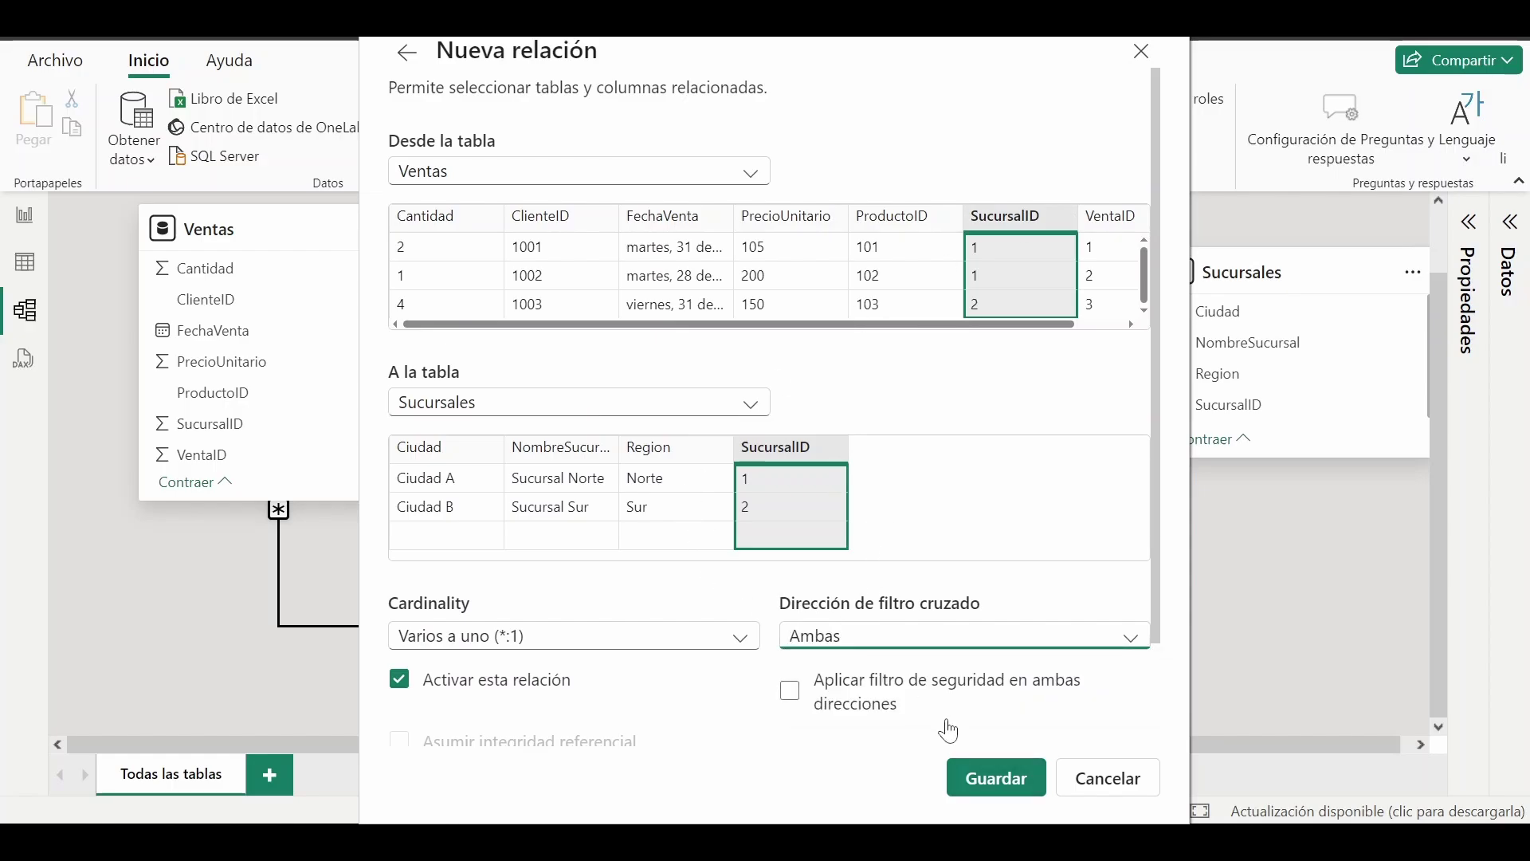
click(992, 789)
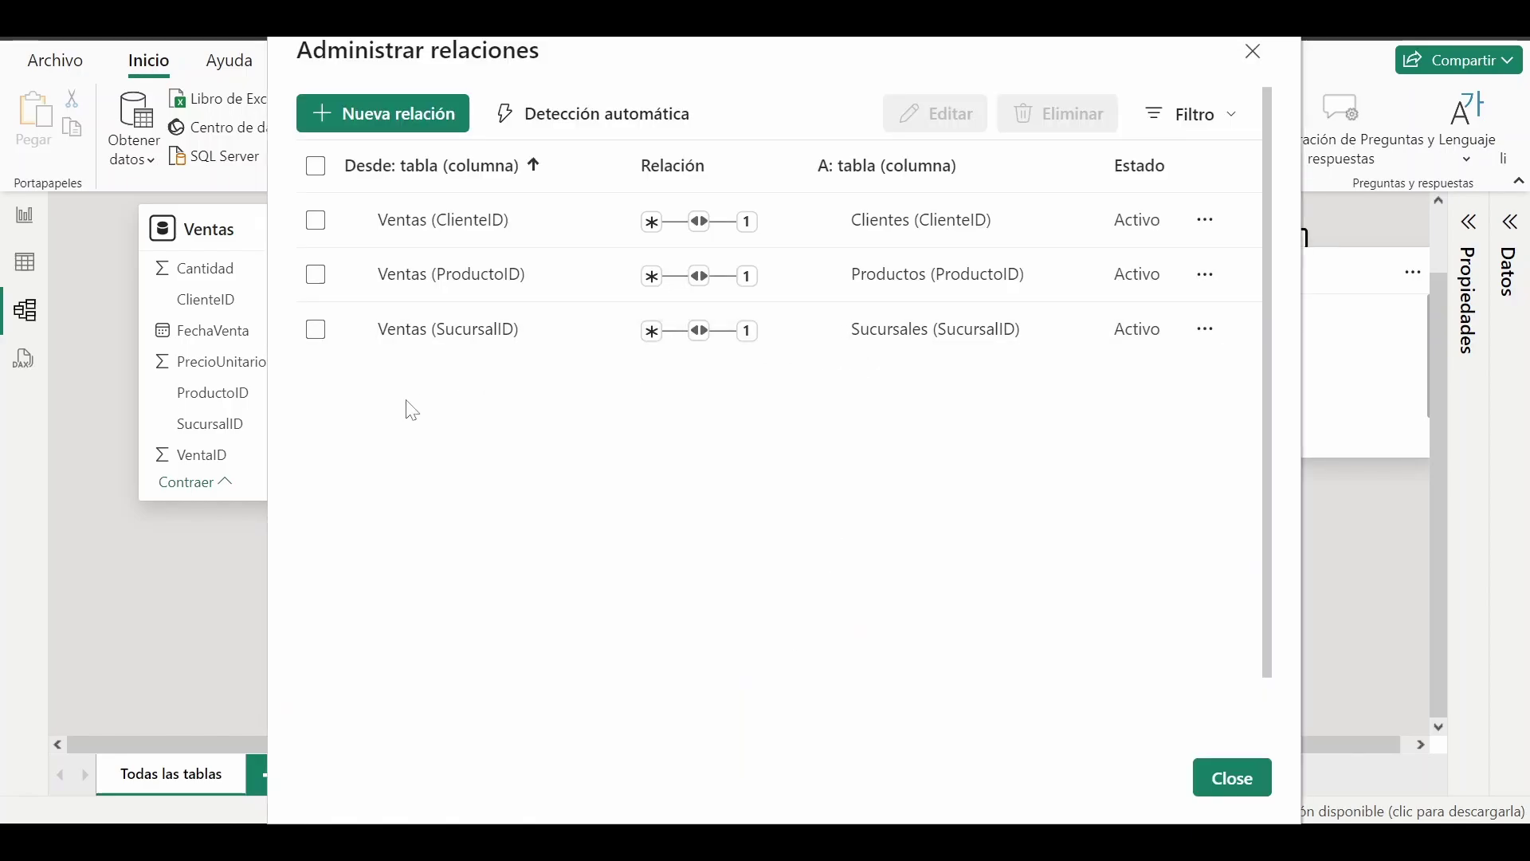
click(386, 113)
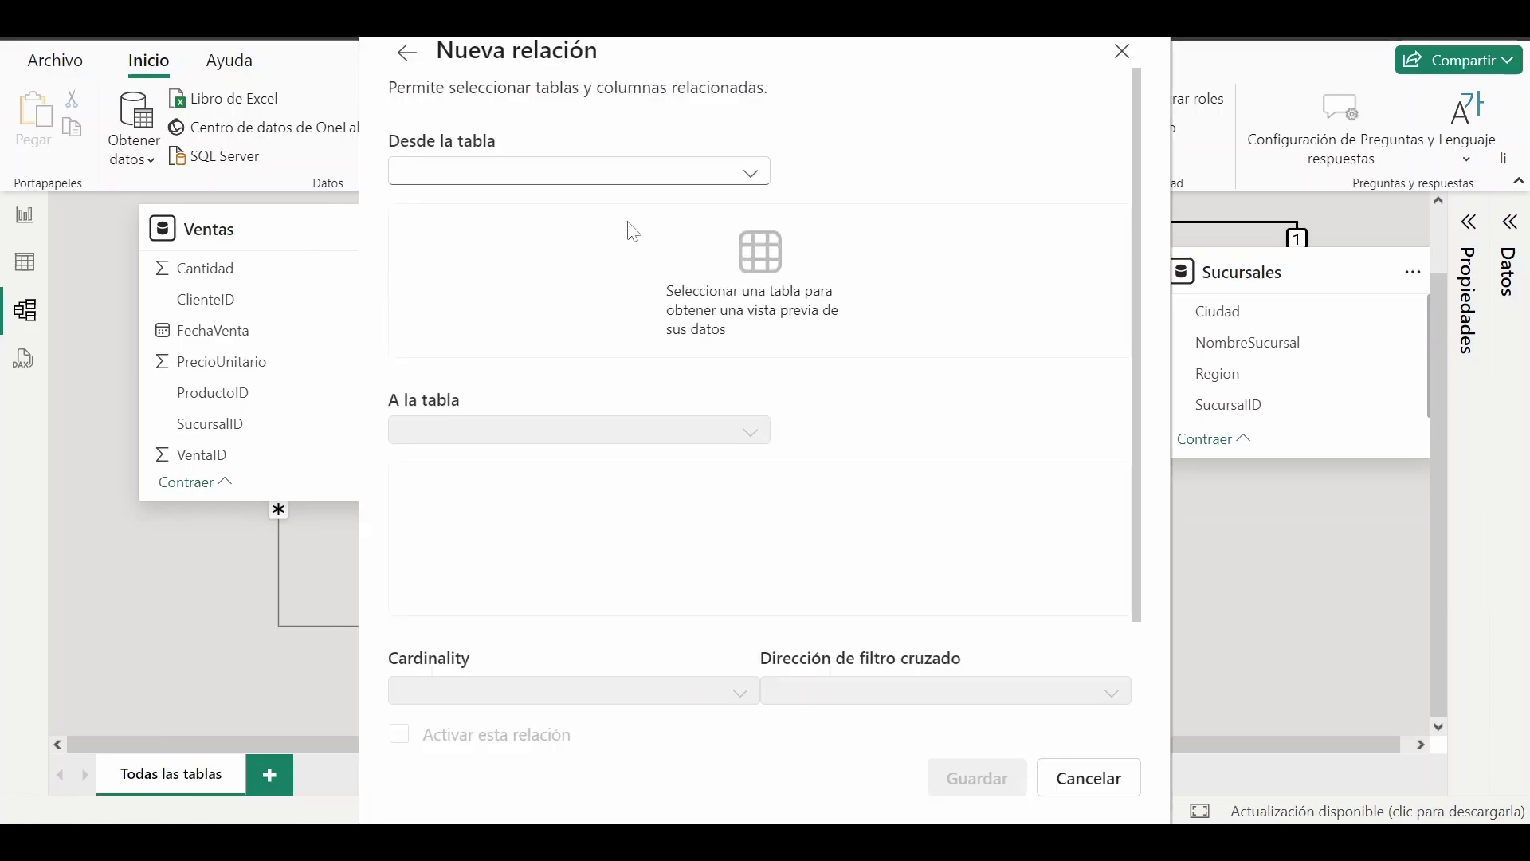
click(529, 170)
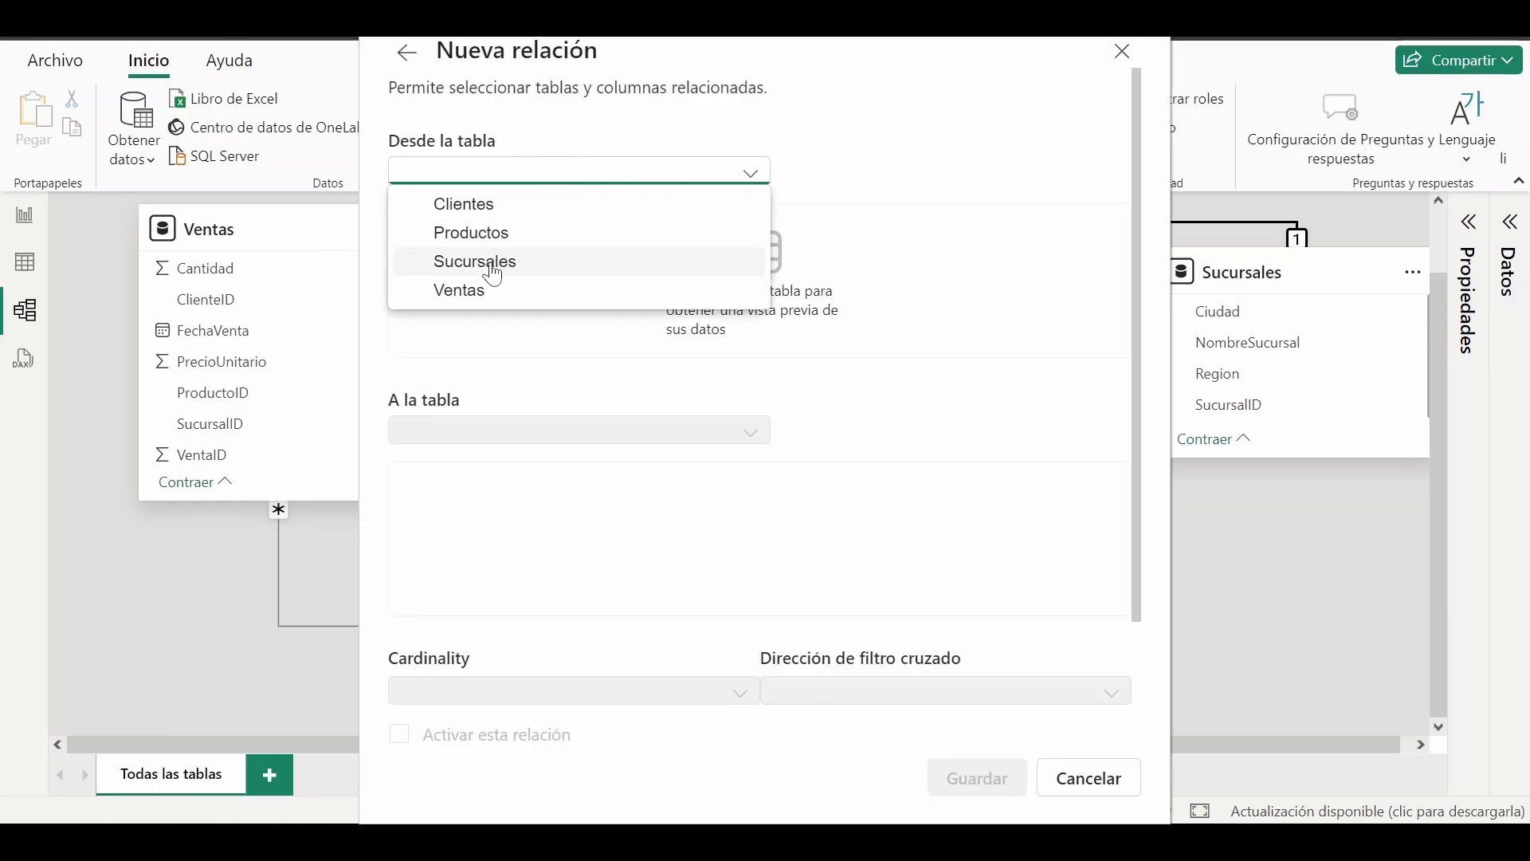
click(481, 294)
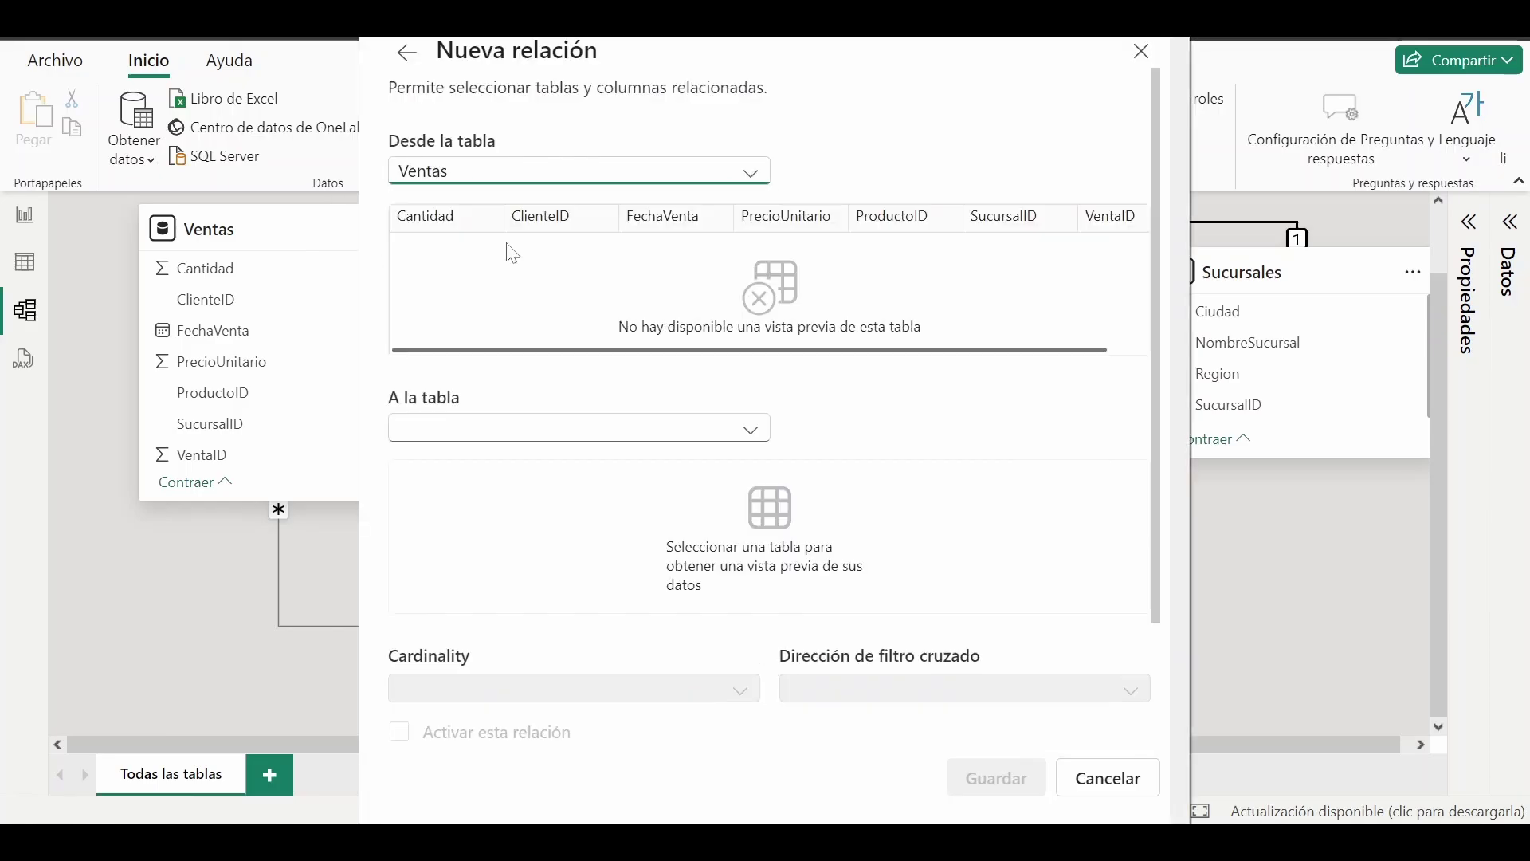
click(543, 408)
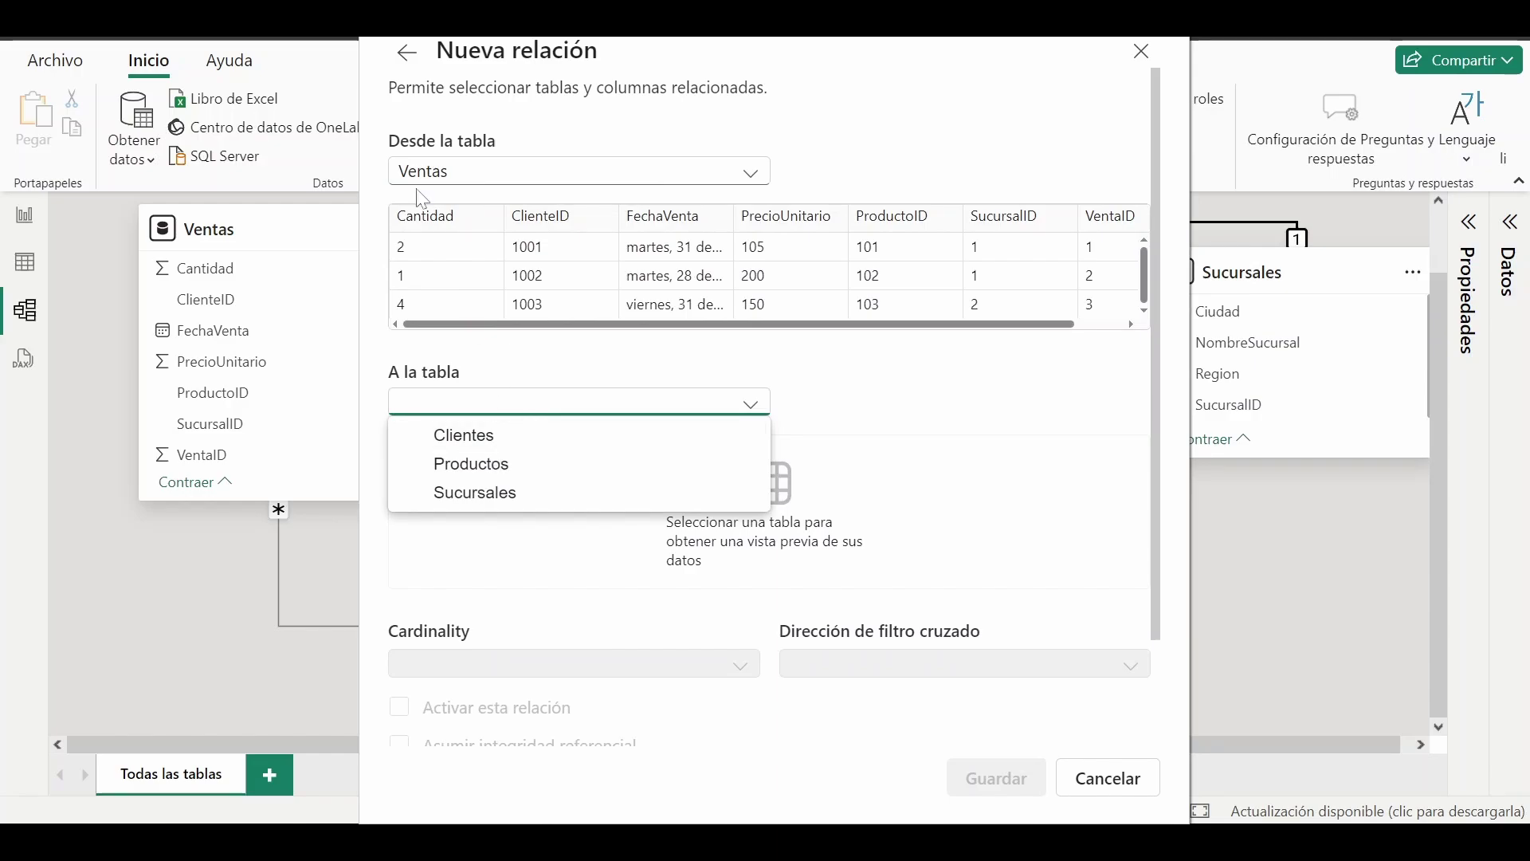
click(458, 172)
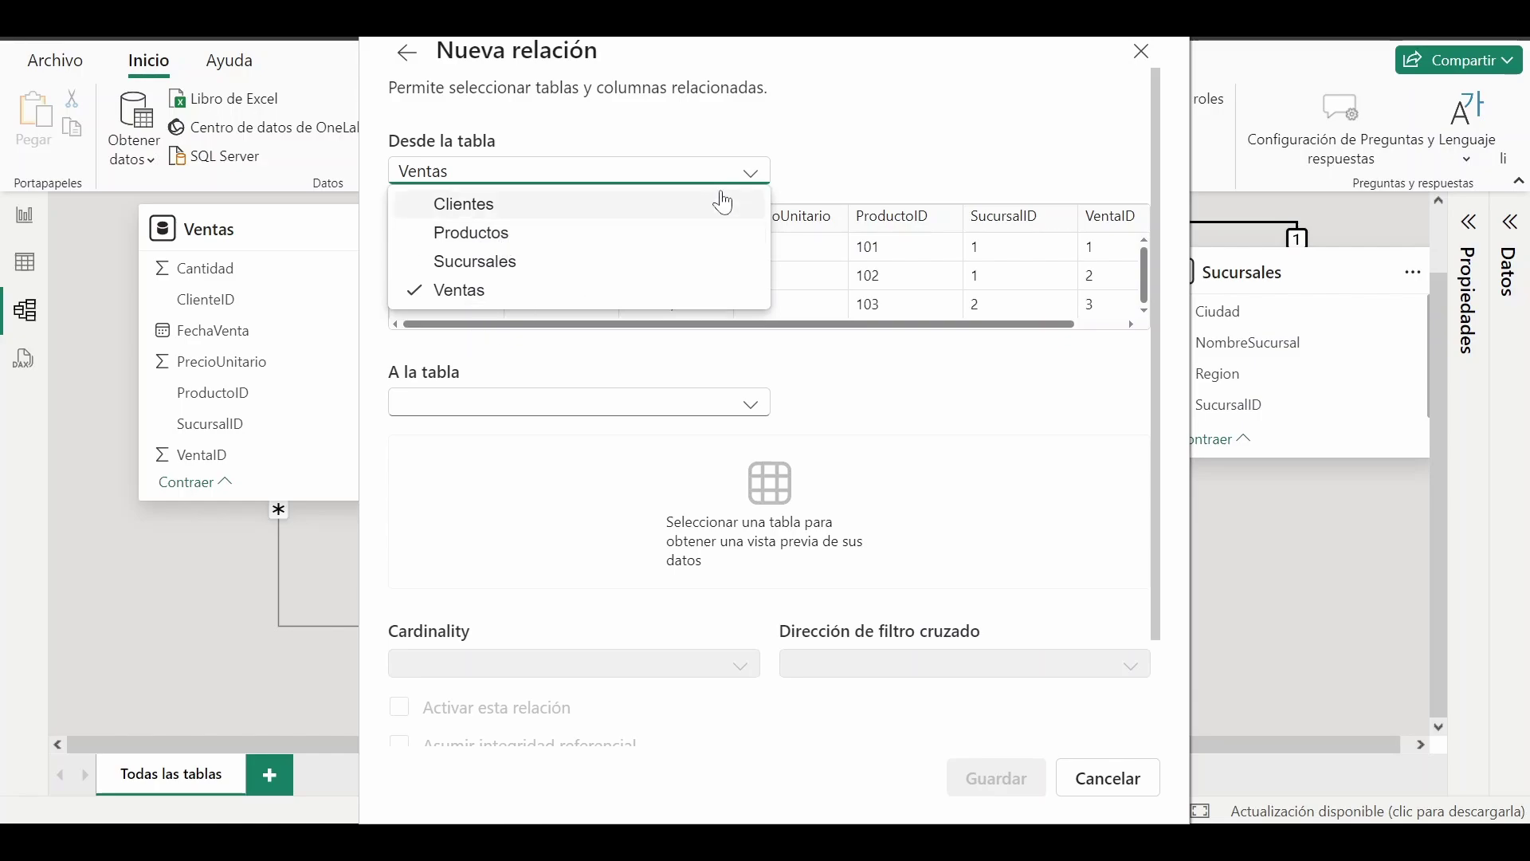
click(1137, 788)
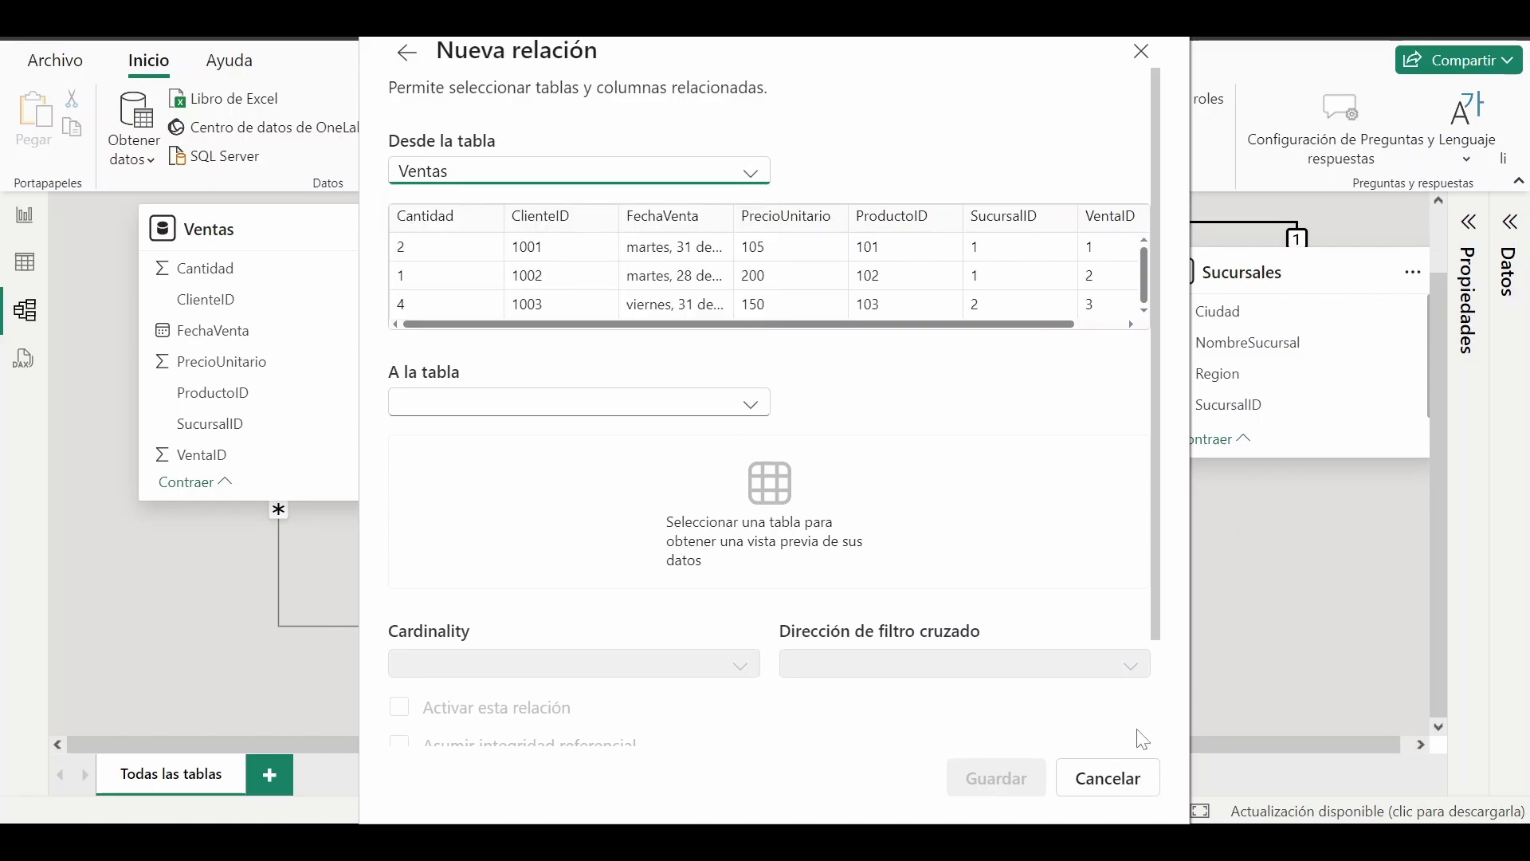
scroll(940, 510, down, 2)
click(1092, 777)
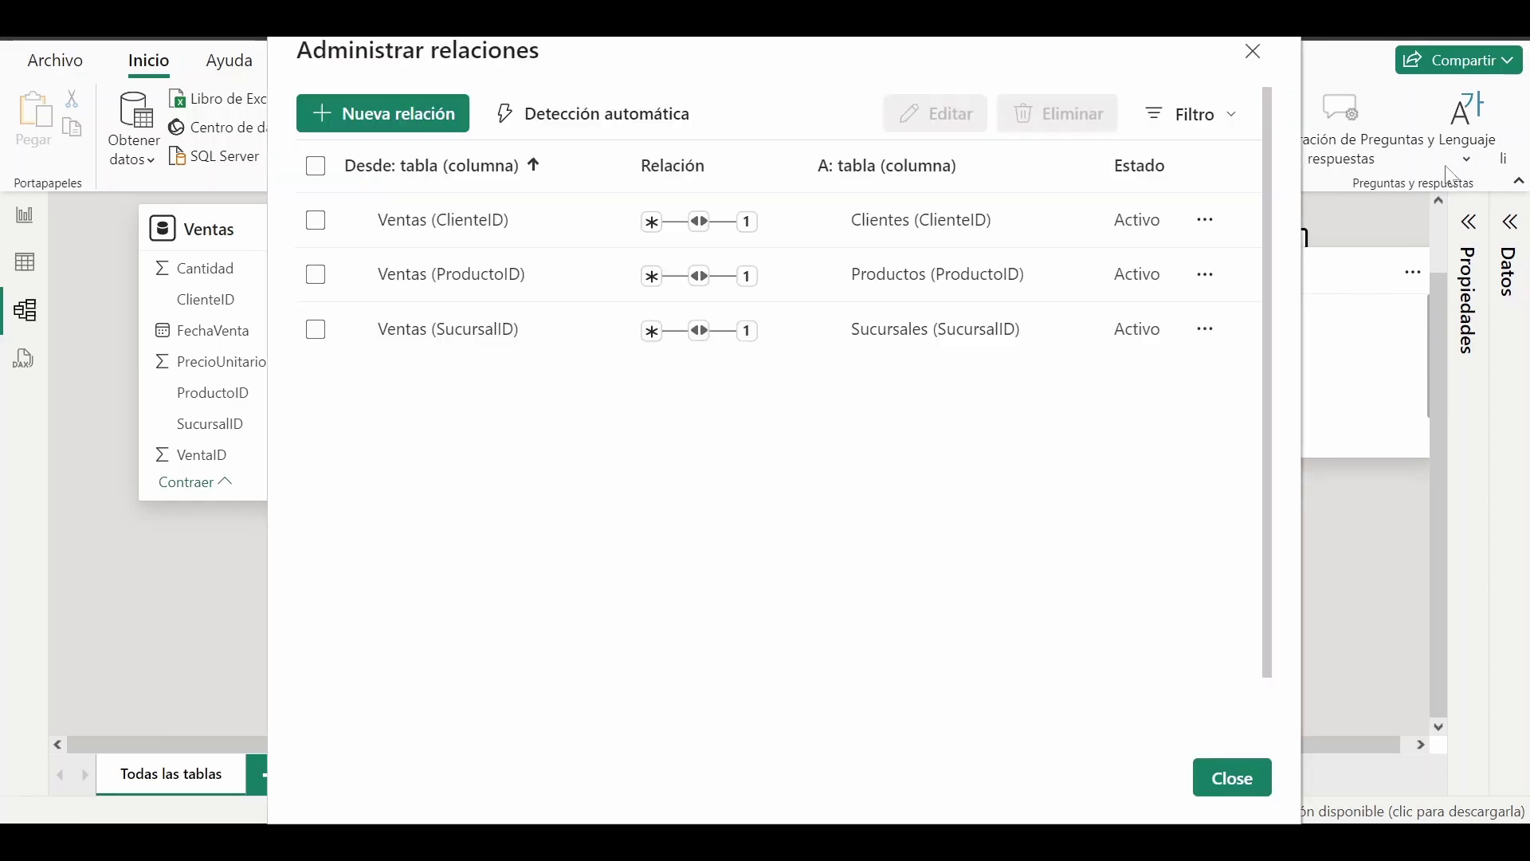
Close the relationship manager and expand the Datos pane in the model view
click(1232, 777)
click(1510, 227)
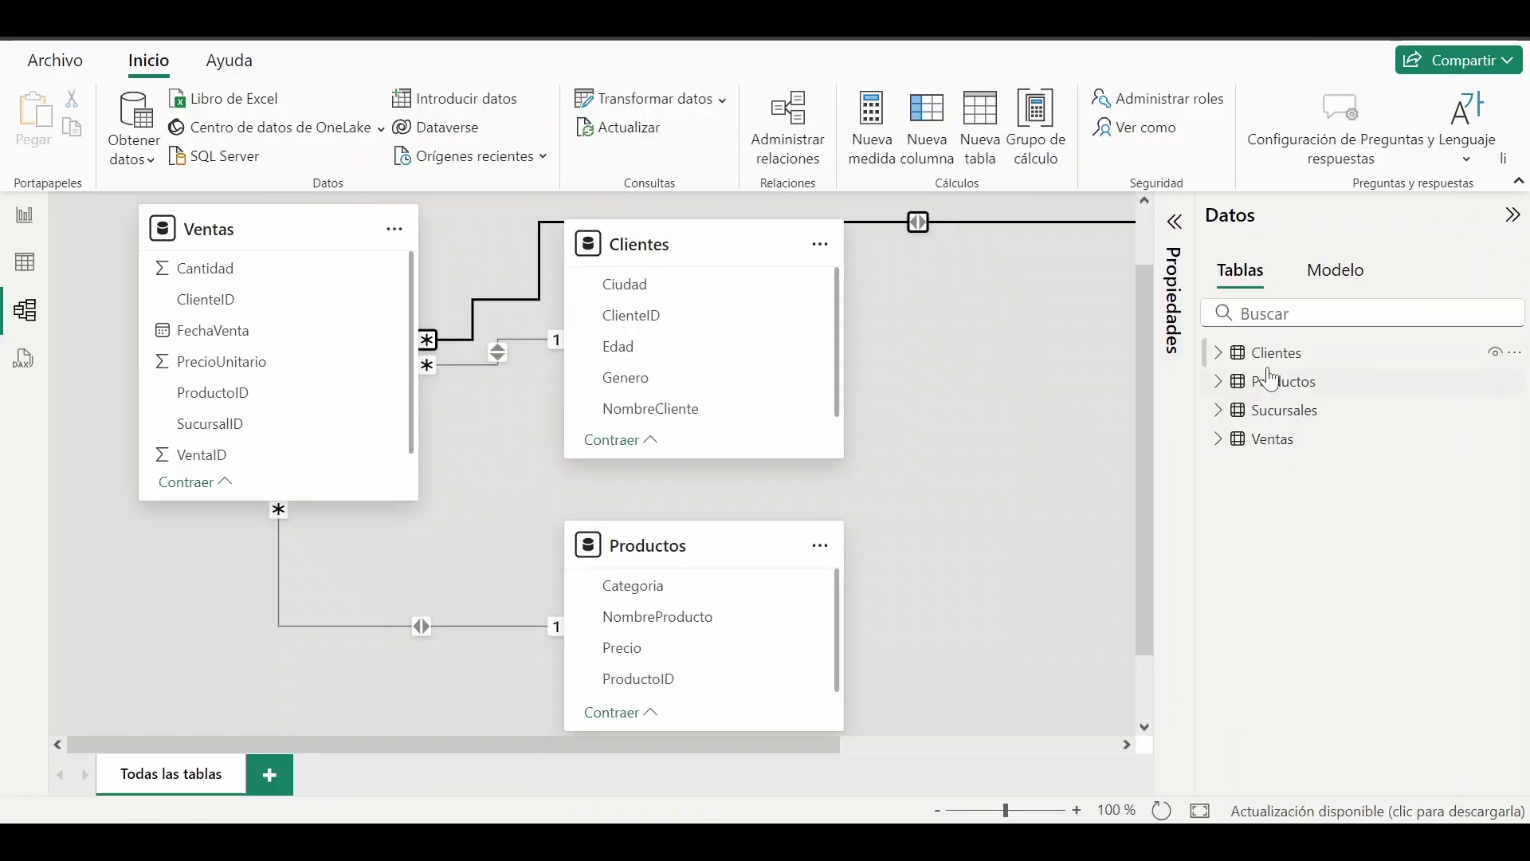
Import the SatisfaccionClientes.csv file as a text/CSV source and load it into the model
click(133, 155)
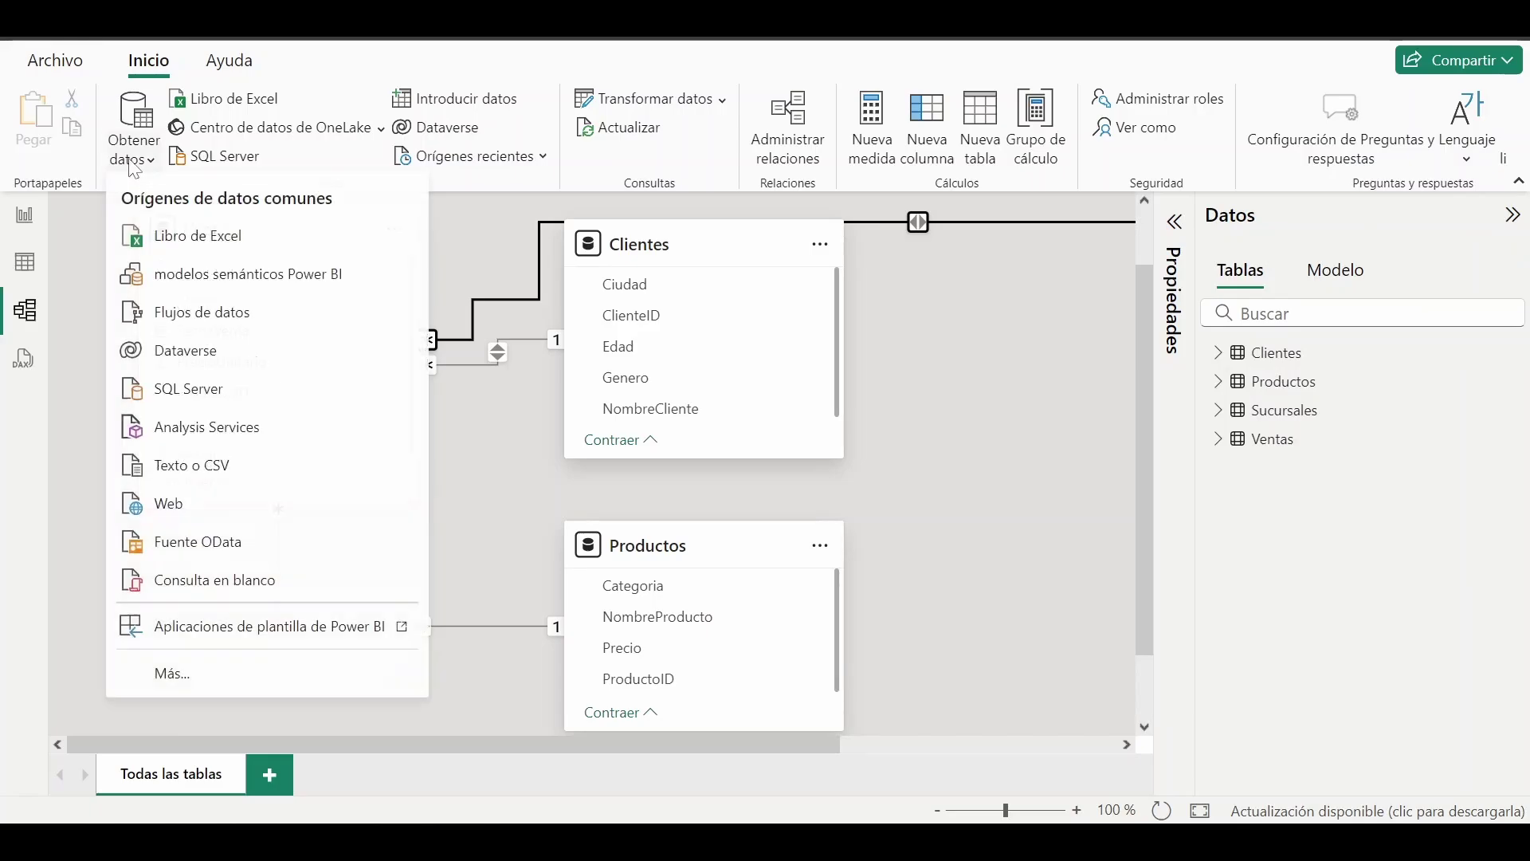
click(206, 478)
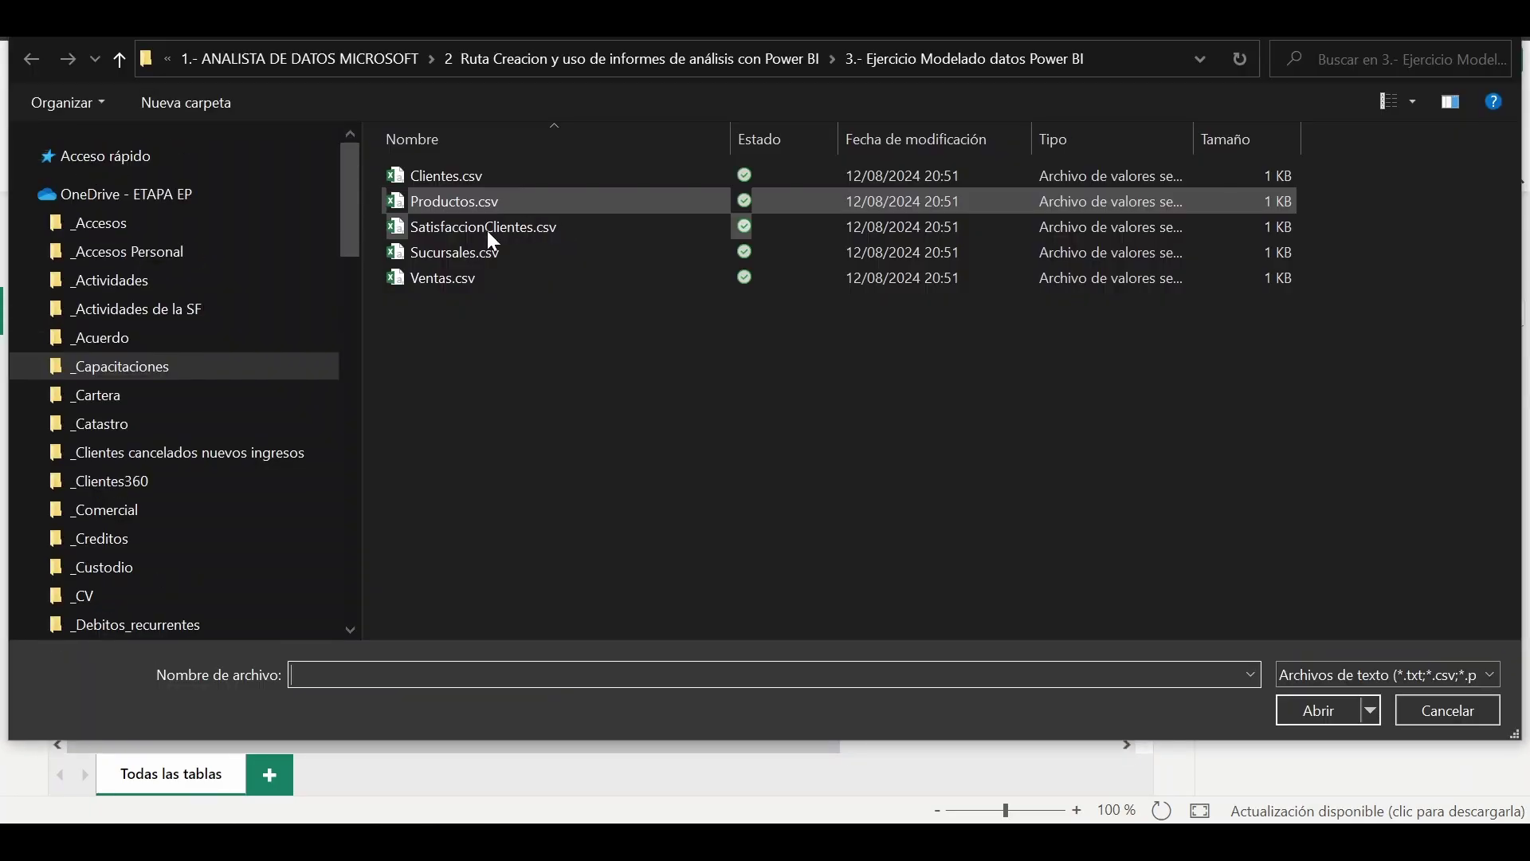
click(443, 227)
click(1323, 710)
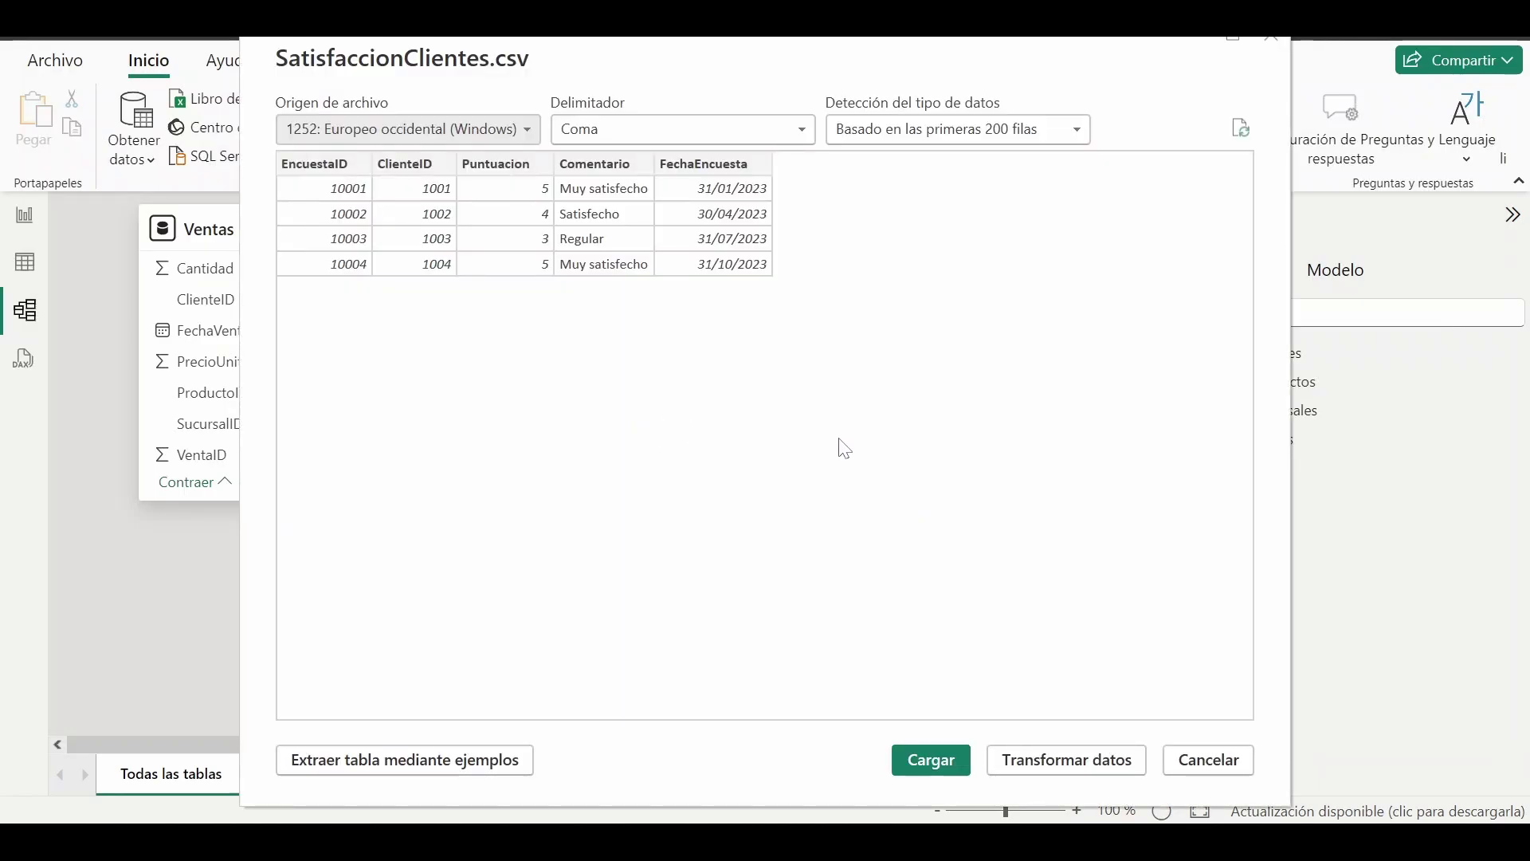
click(931, 760)
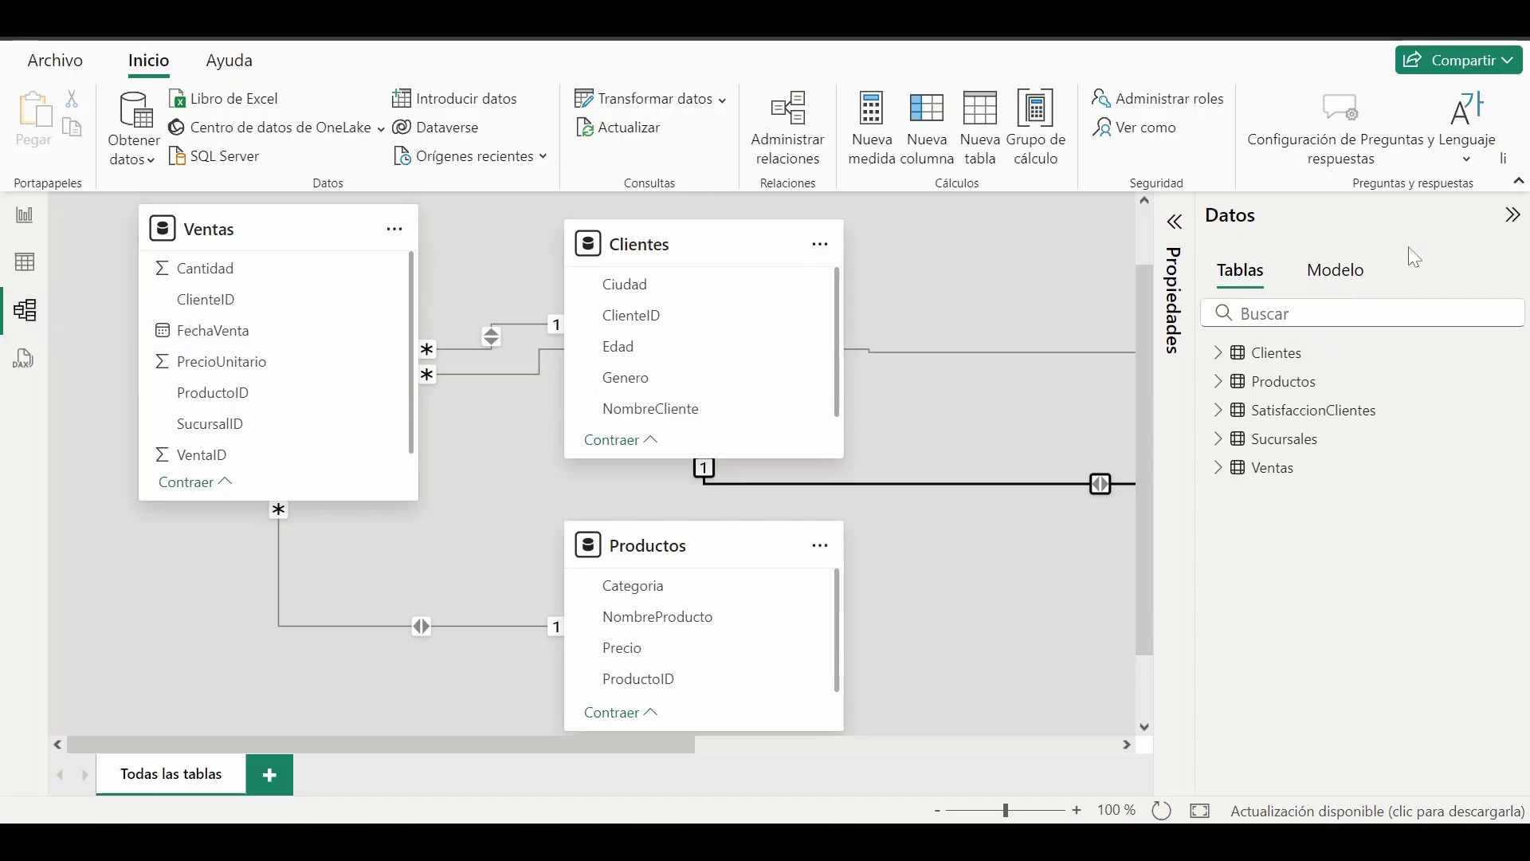
Collapse the Datos pane and examine the relationship between Clientes and SatisfaccionClientes in the model diagram
click(1511, 219)
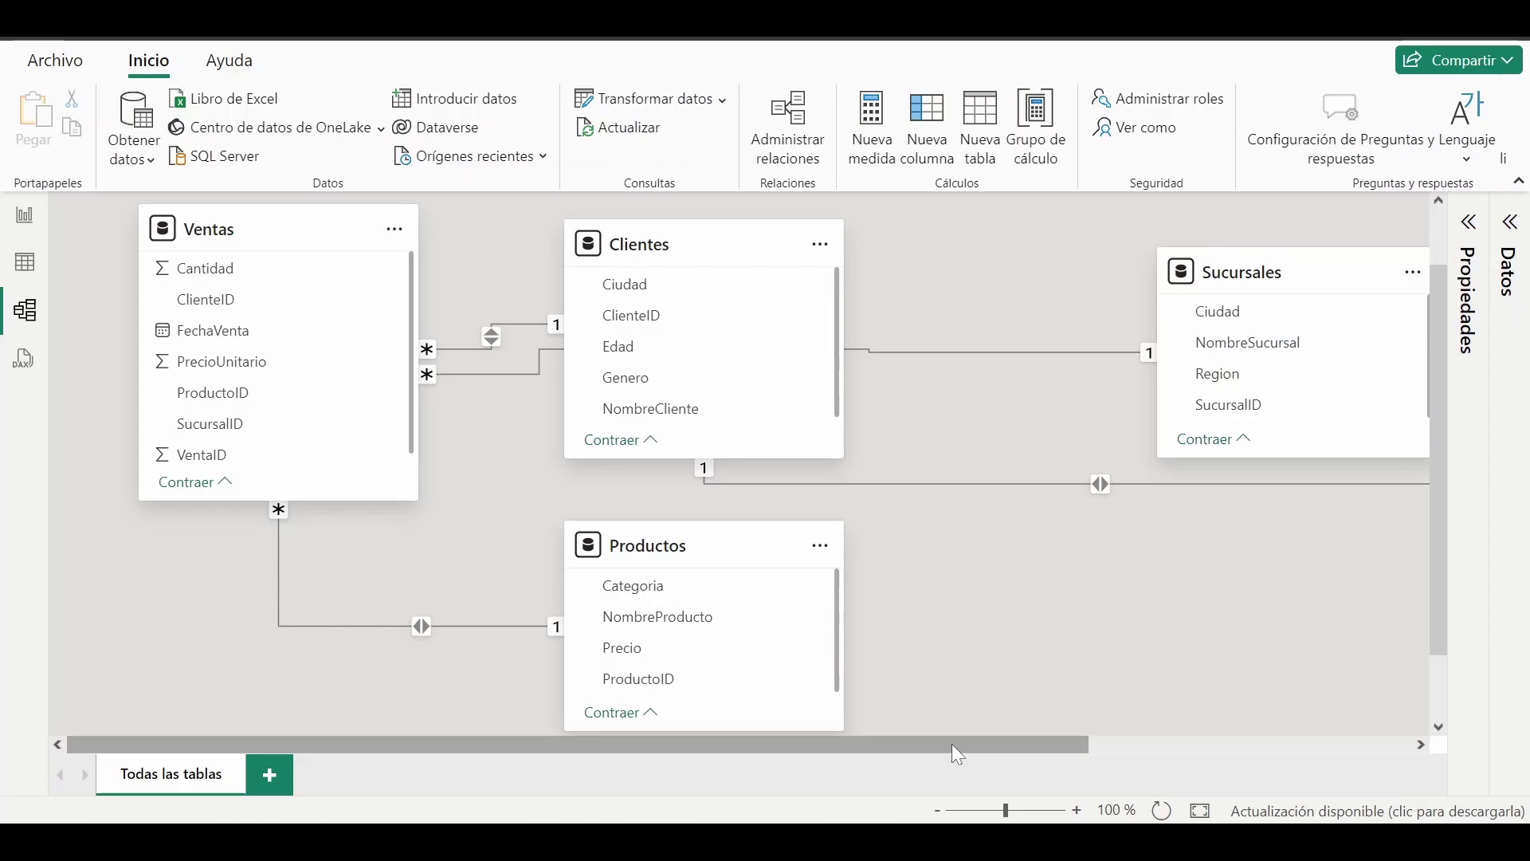
drag(951, 744, 1166, 745)
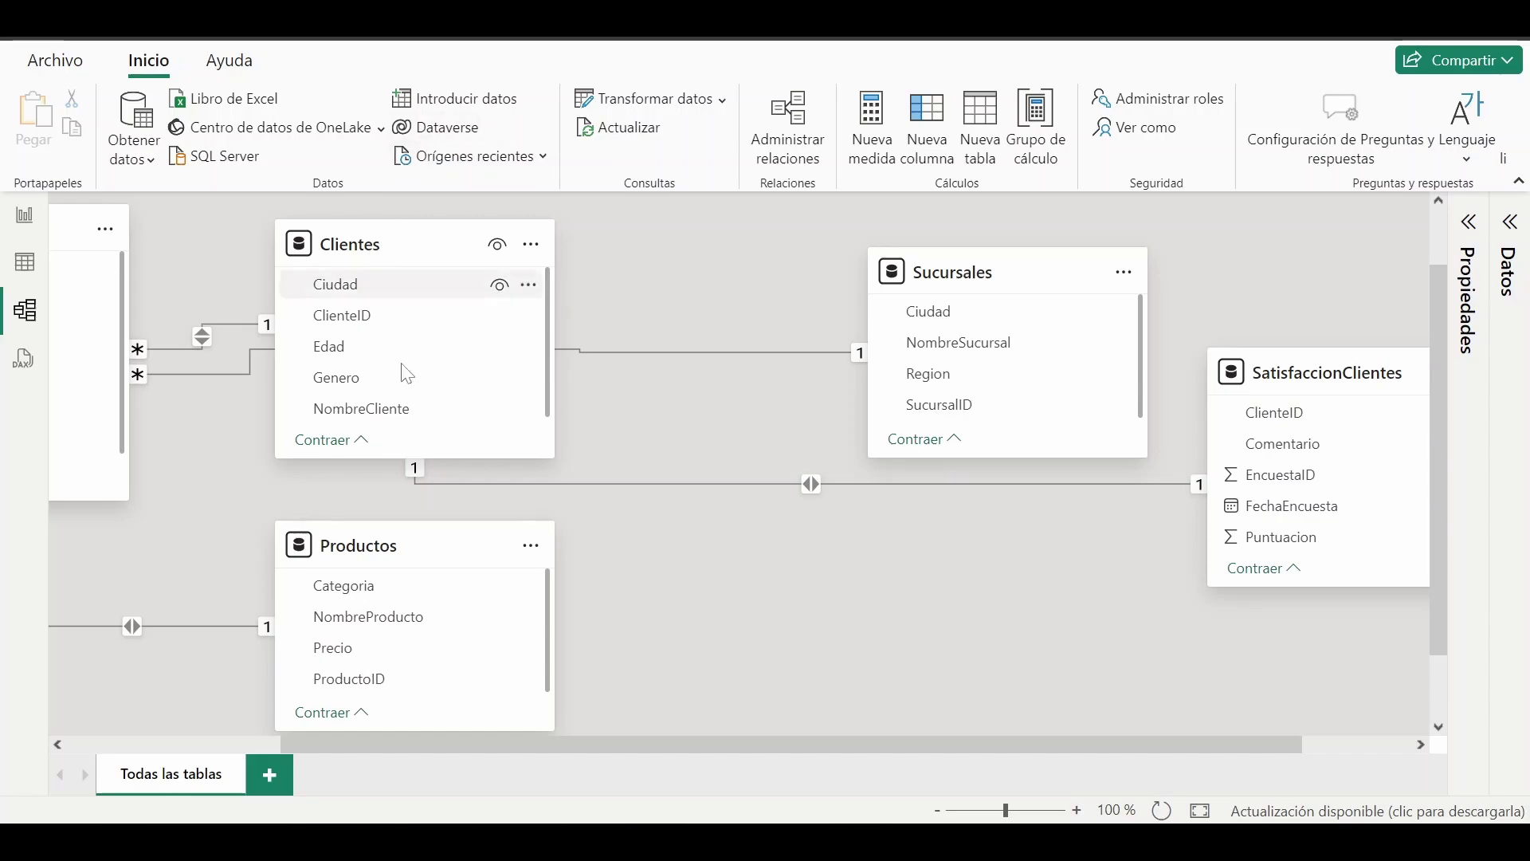
click(517, 482)
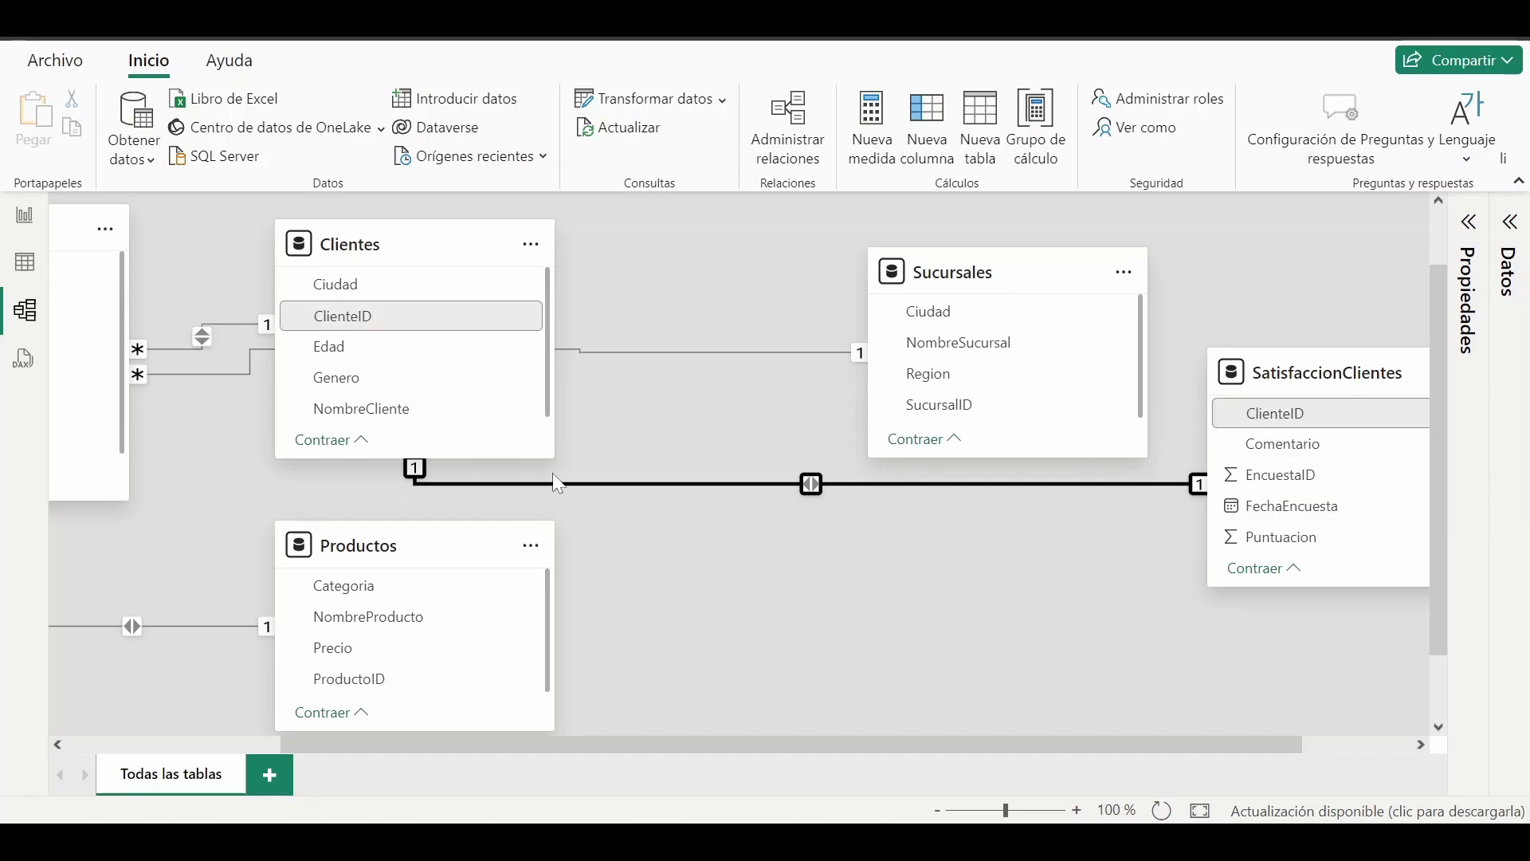
mouse_move(349, 368)
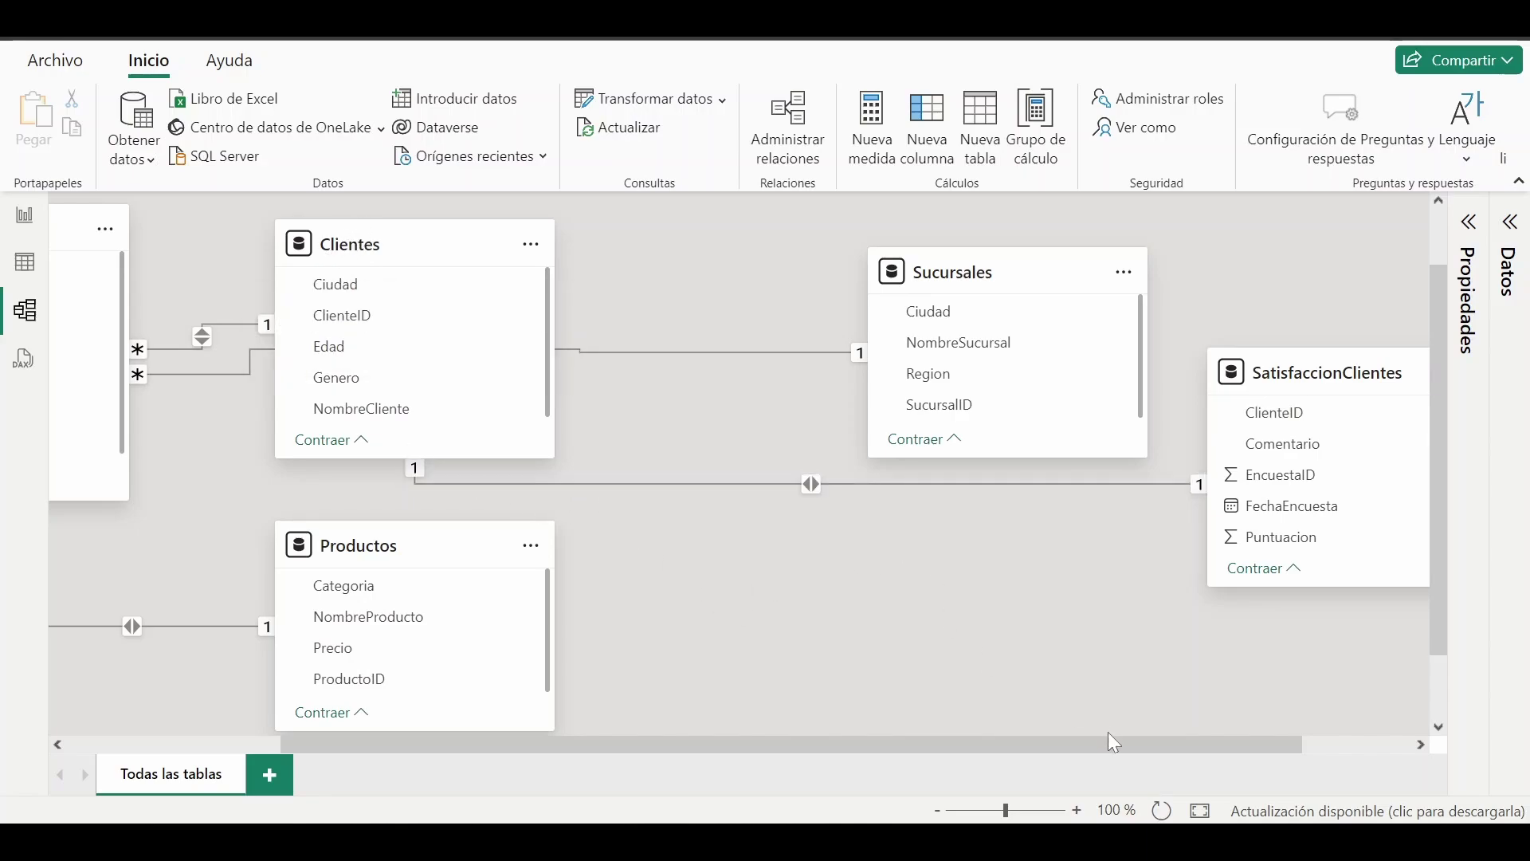
drag(1113, 743, 683, 744)
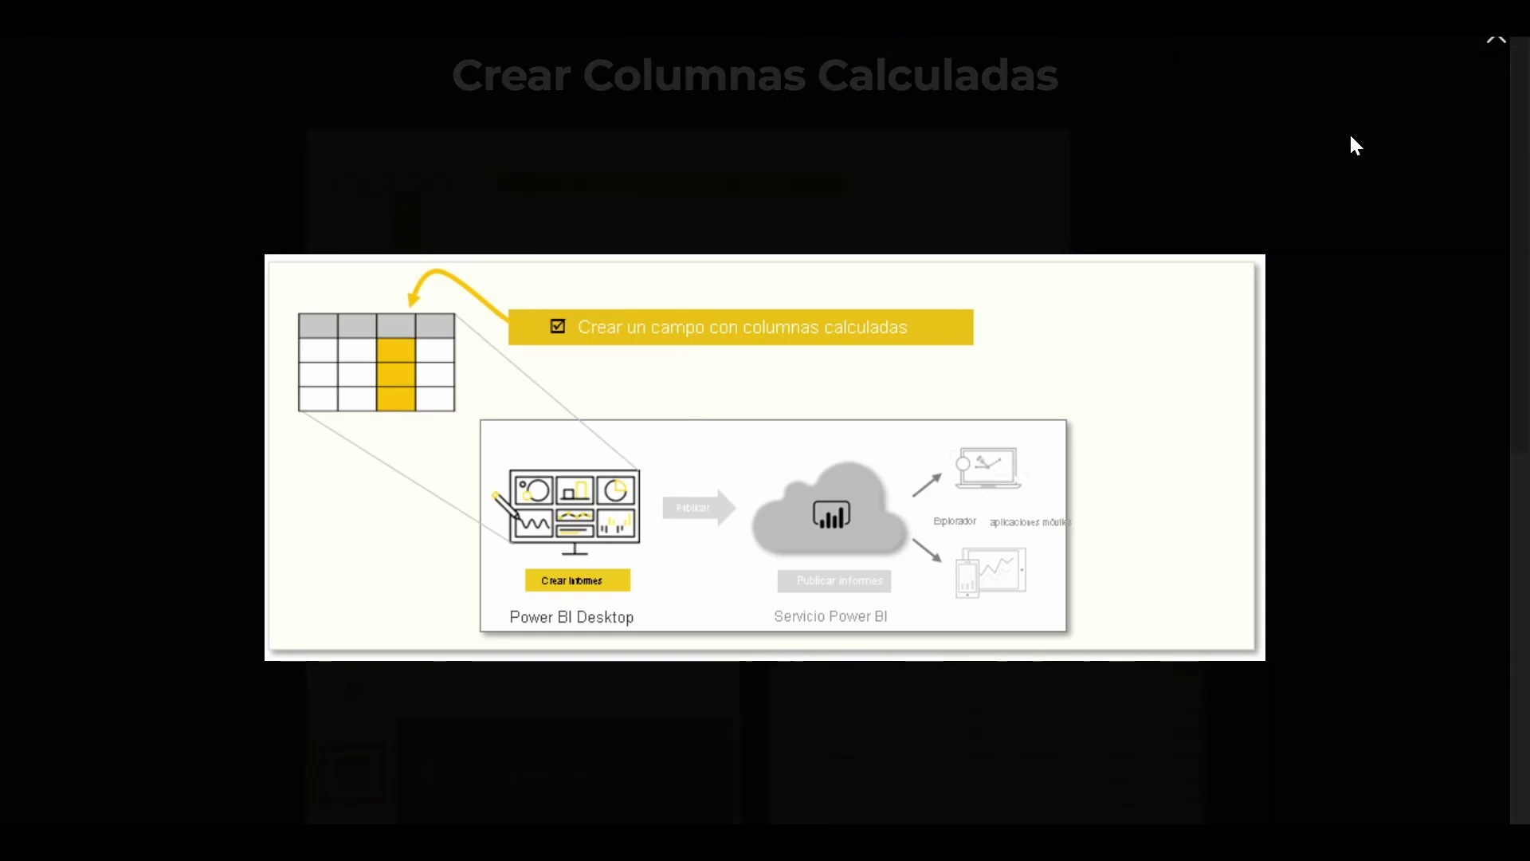
Review the Crear Columnas Calculadas slide in the browser, covering data view access, new column creation, the DAX formula and its use
key(F11)
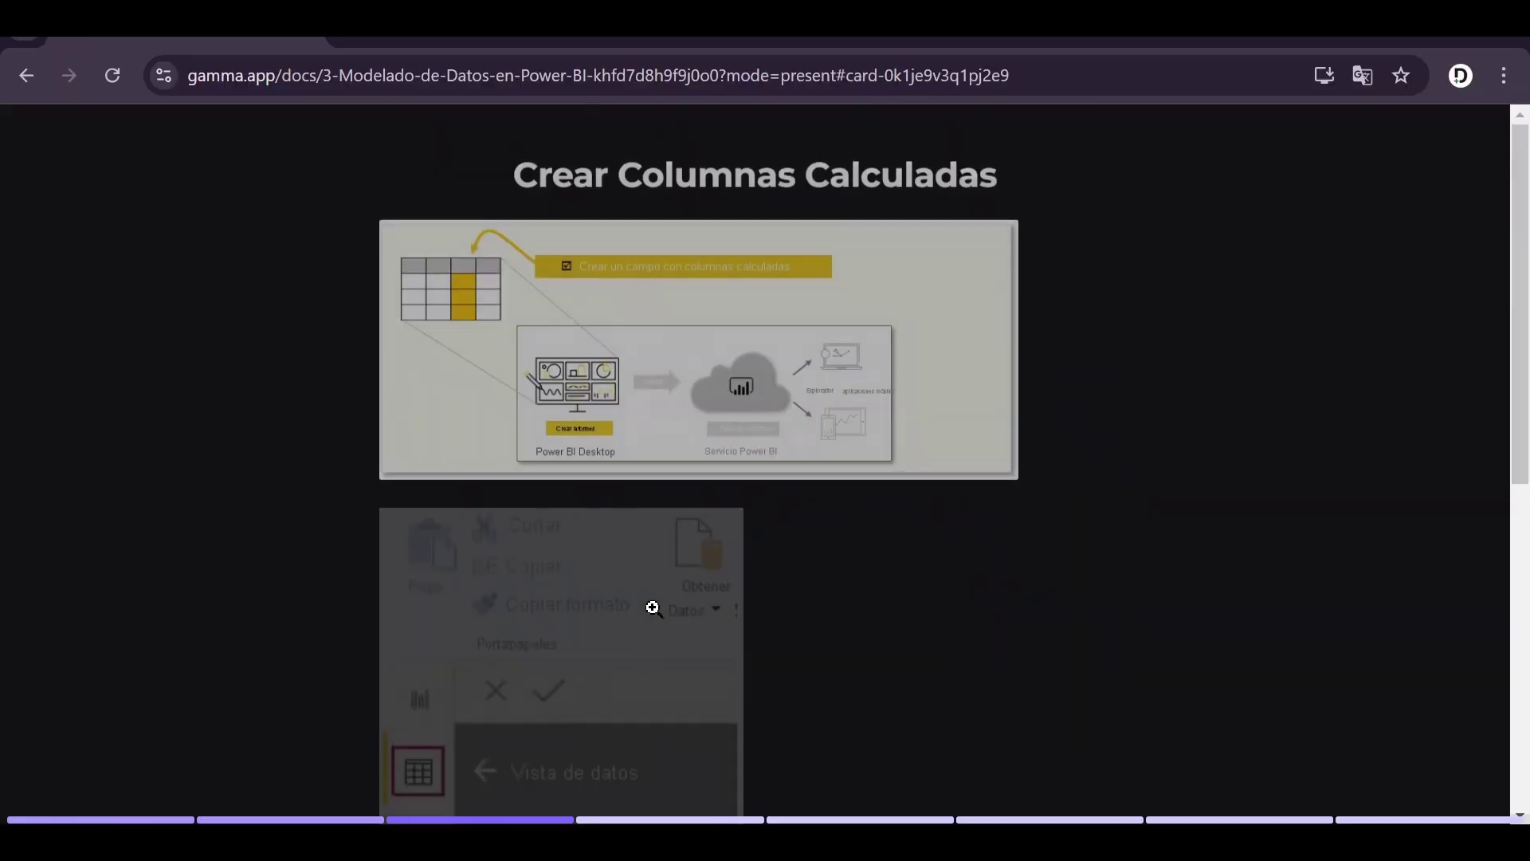
click(1496, 140)
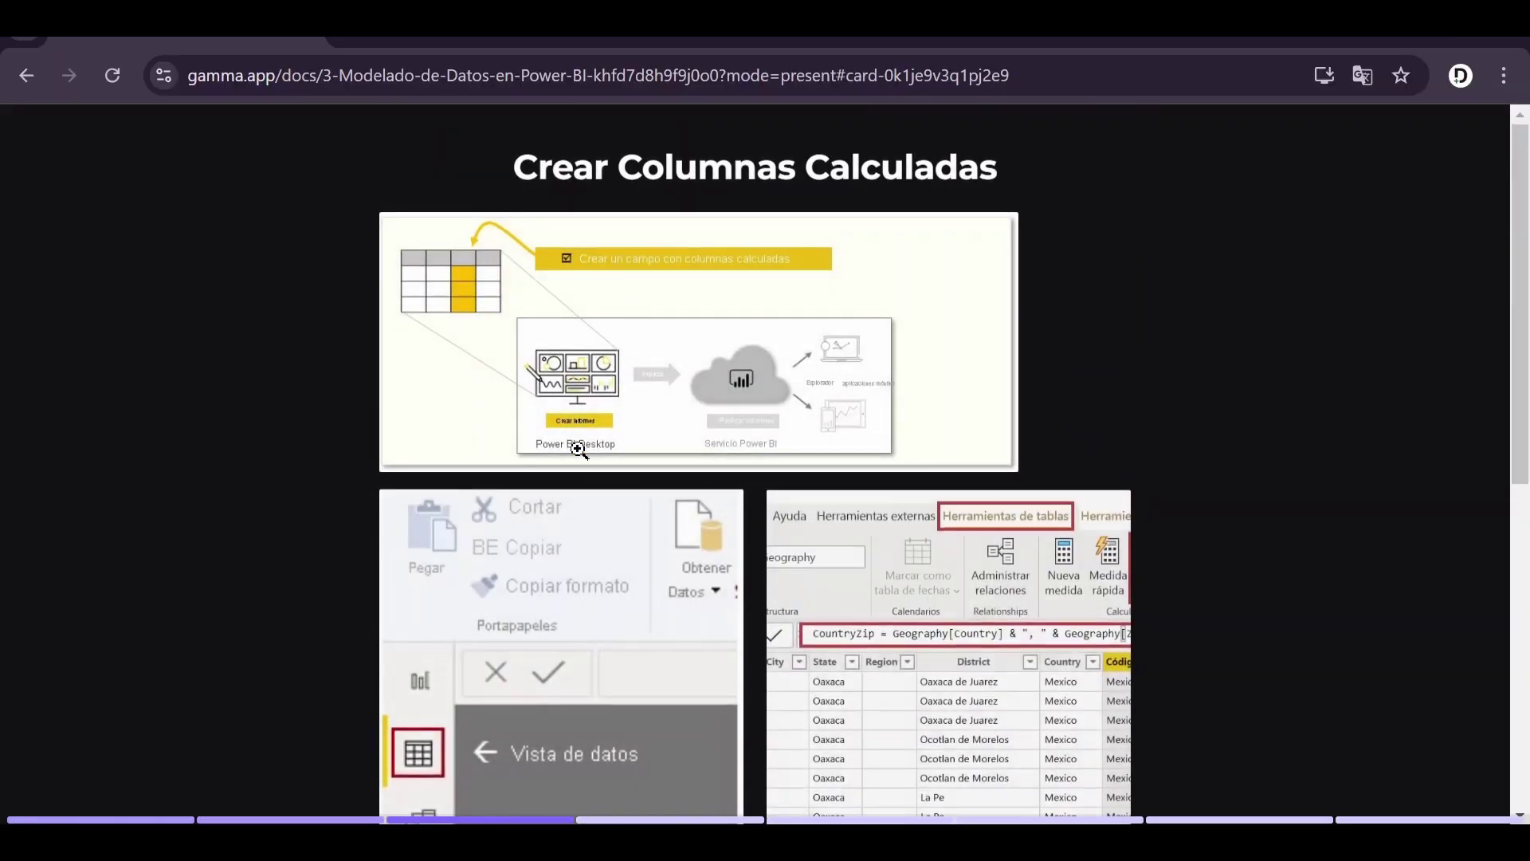
click(605, 518)
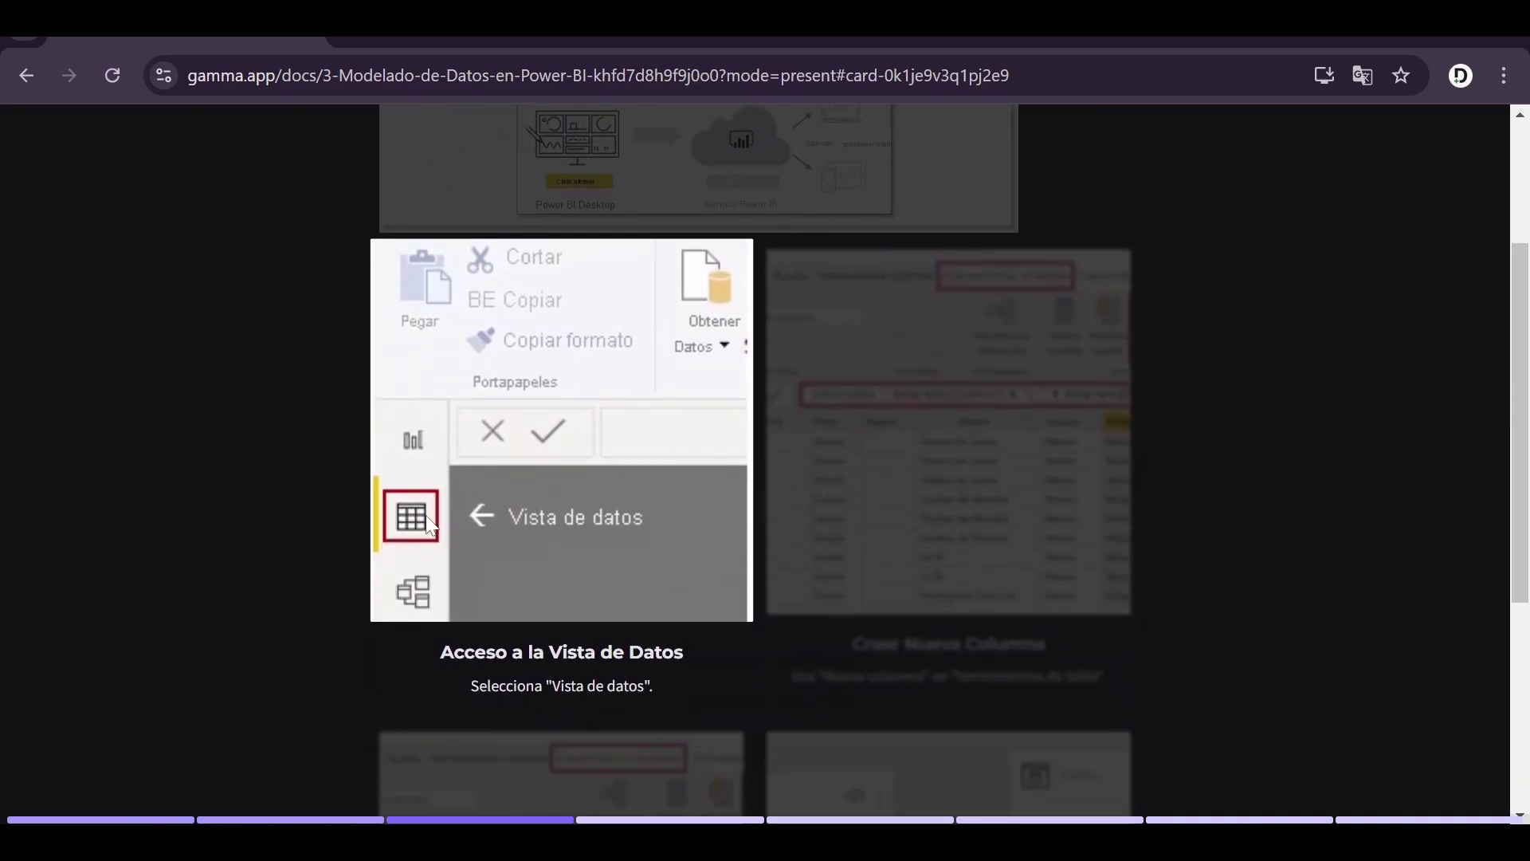
click(885, 490)
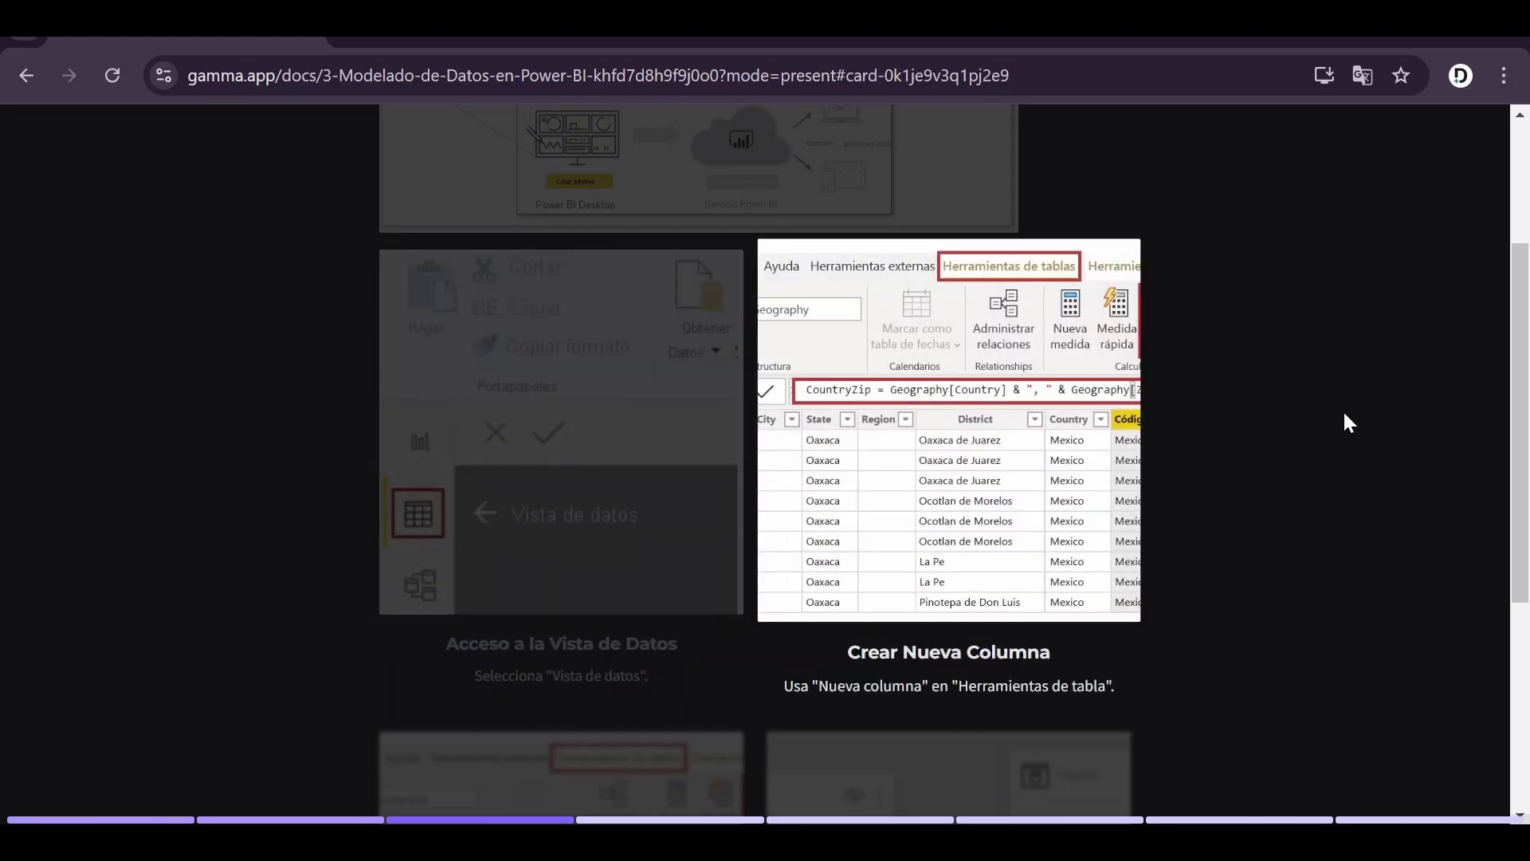
scroll(1347, 409, up, 3)
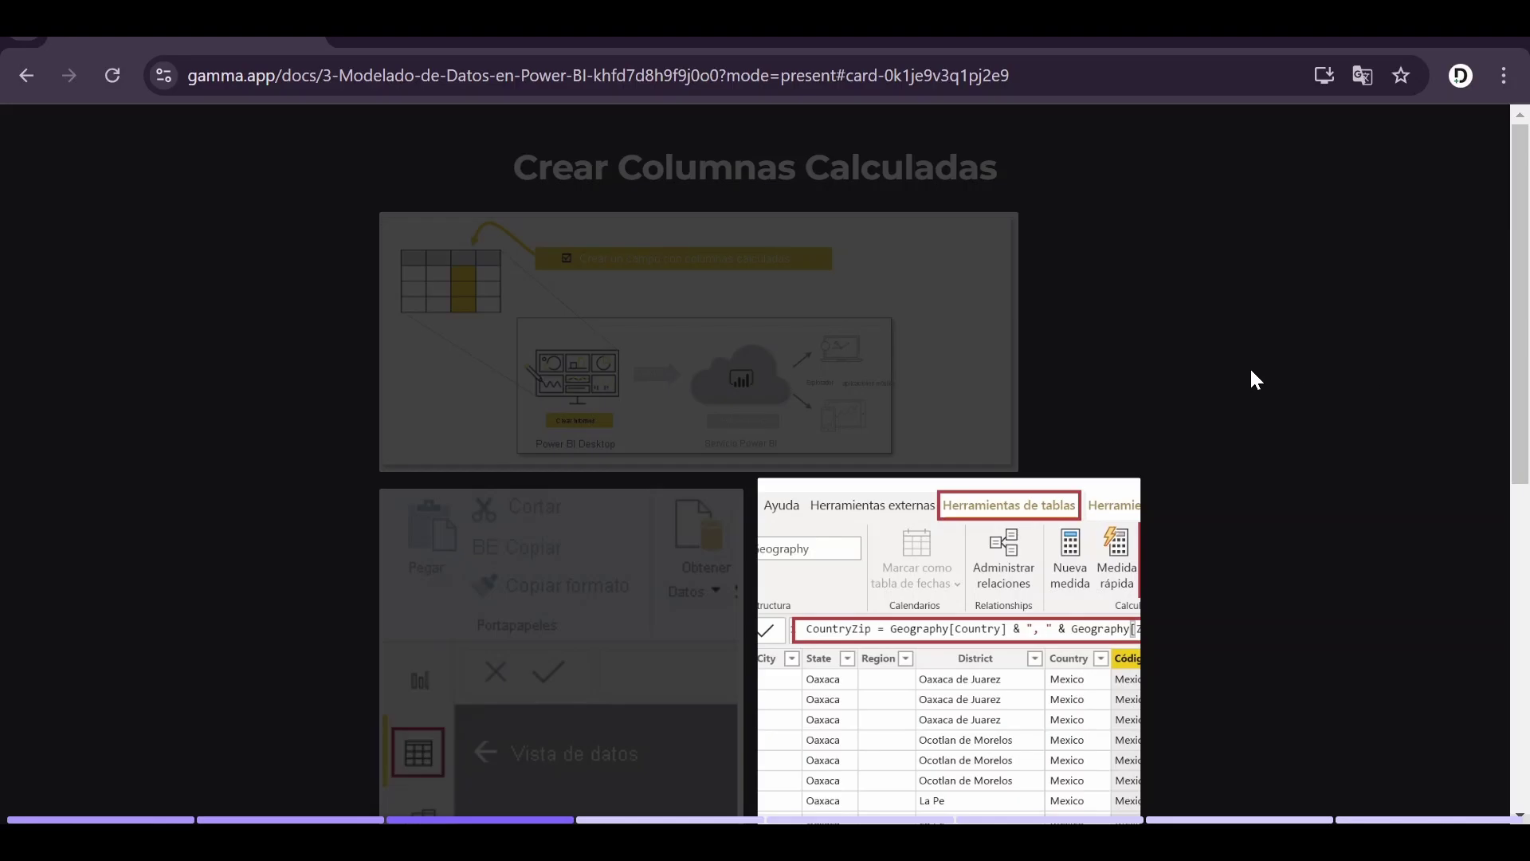
click(1269, 487)
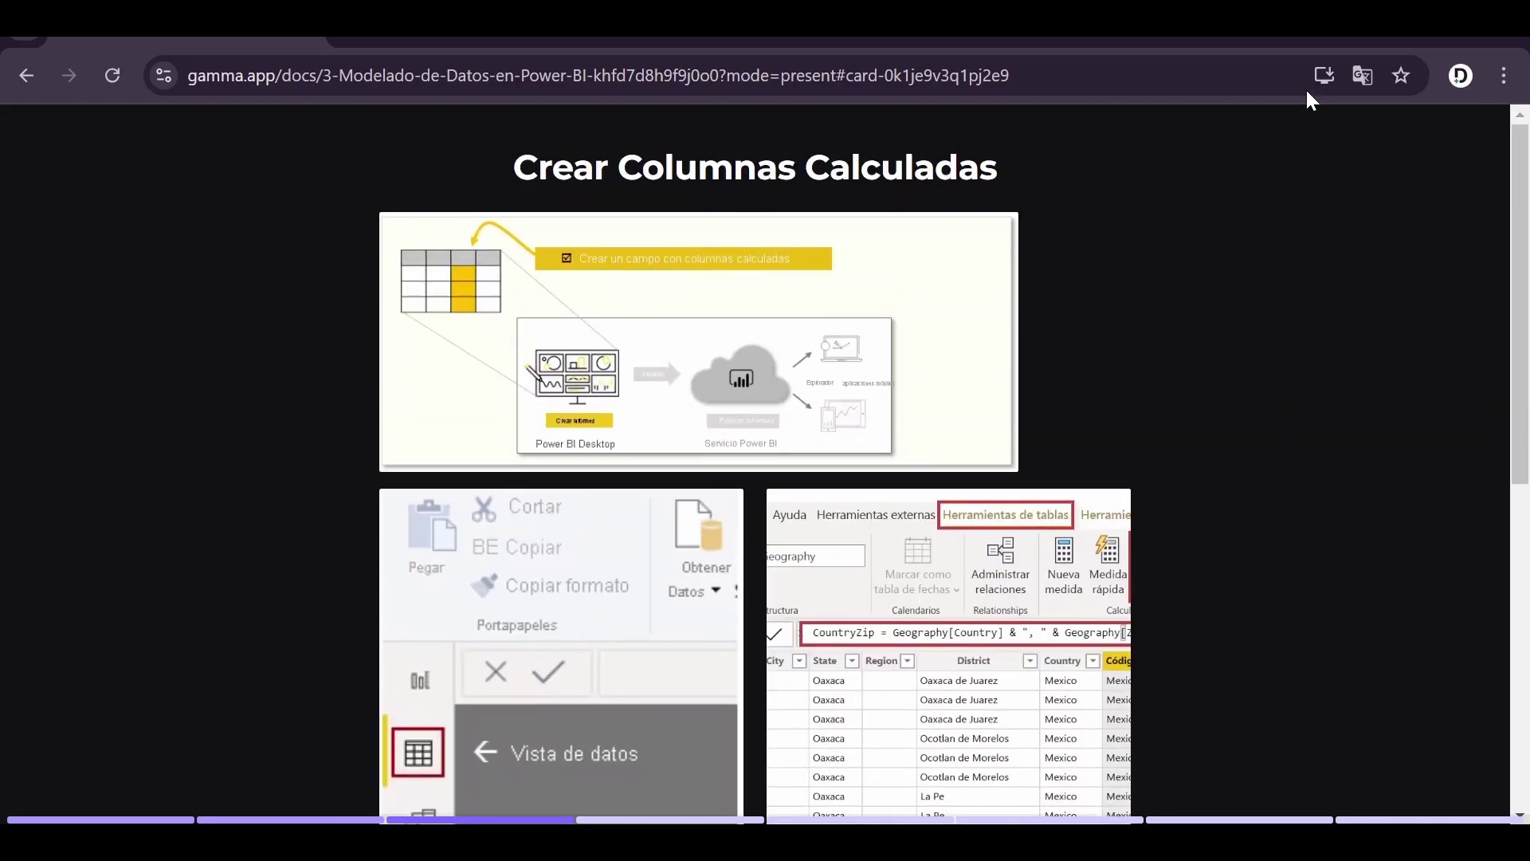
mouse_move(1308, 95)
click(1263, 137)
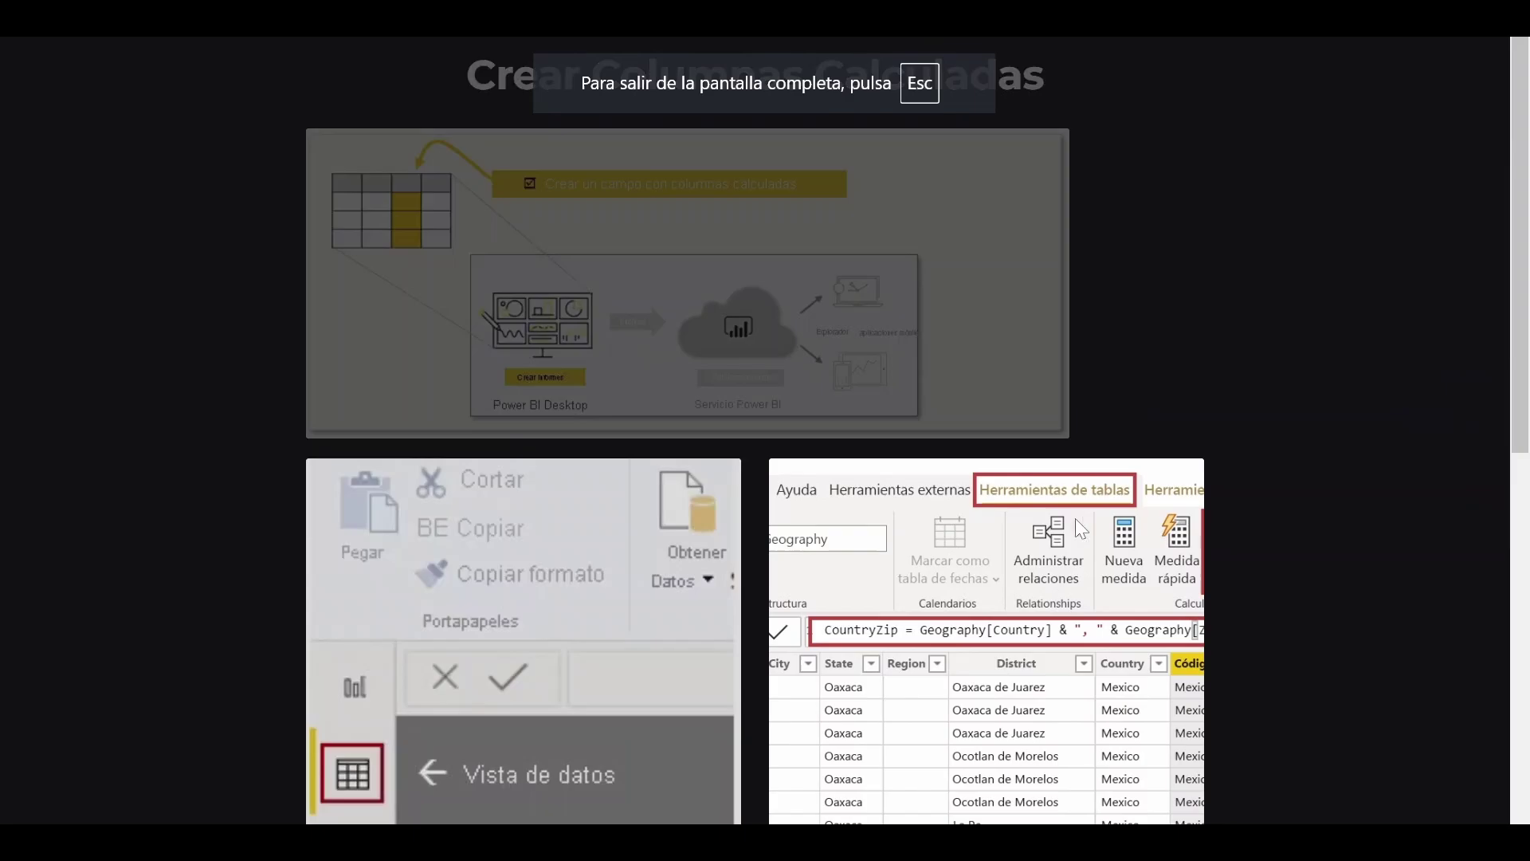
click(1080, 530)
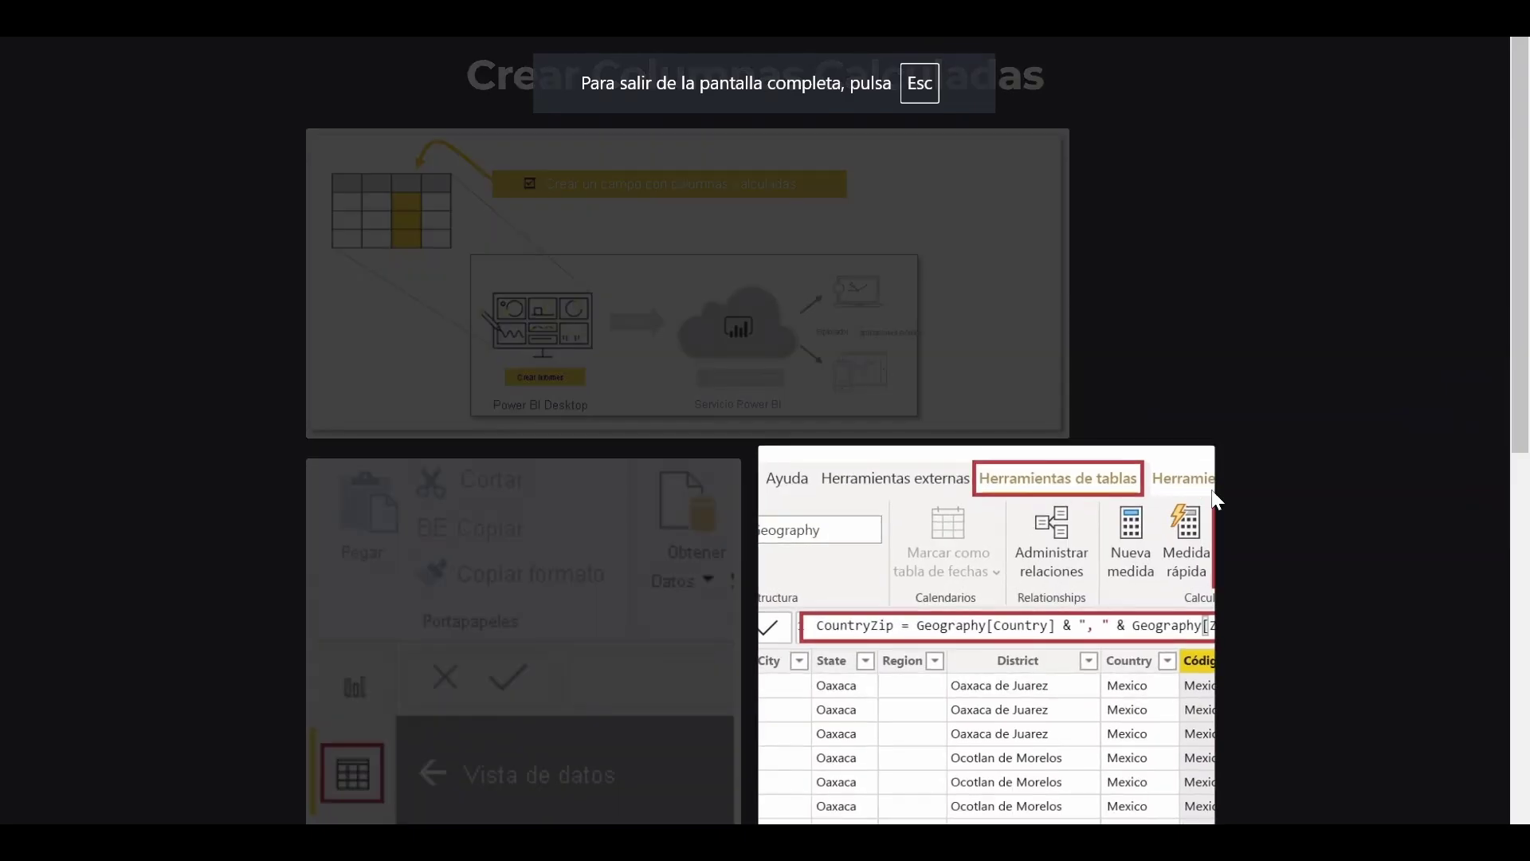
scroll(1209, 508, down, 5)
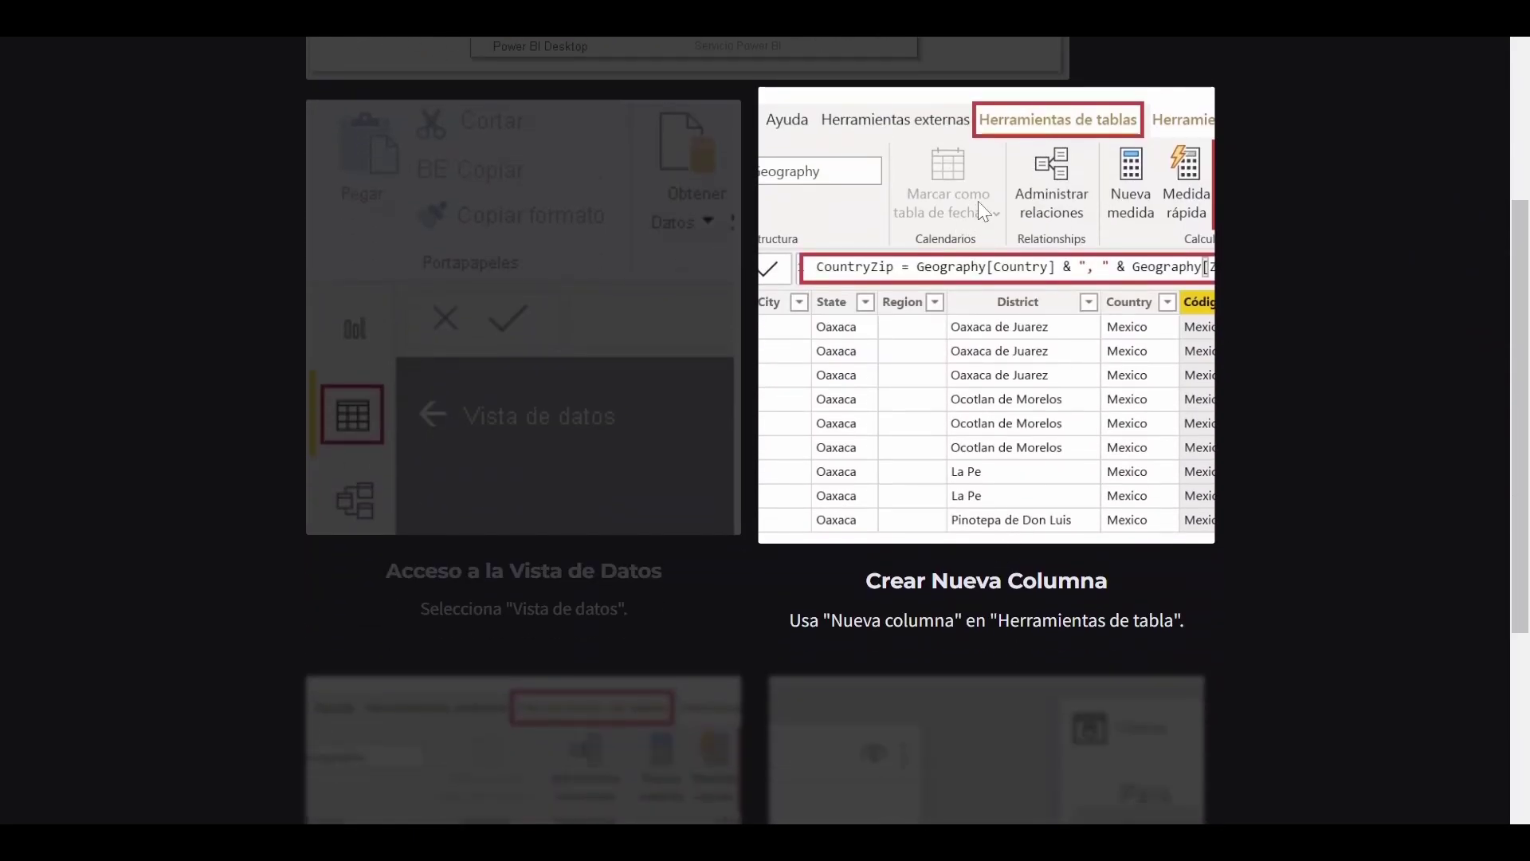
scroll(1036, 430, down, 1)
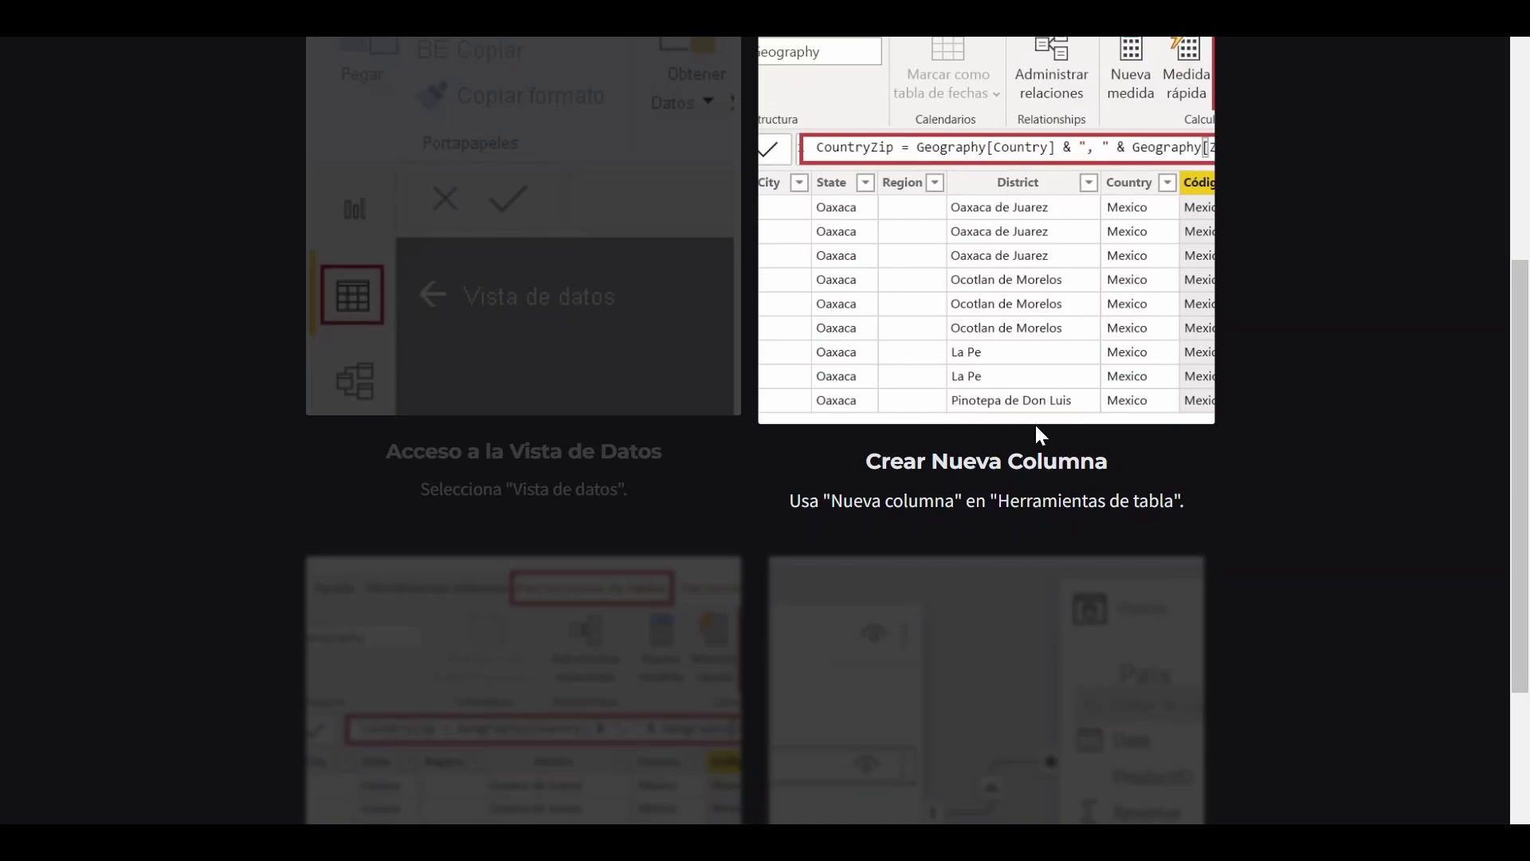
scroll(1044, 435, up, 1)
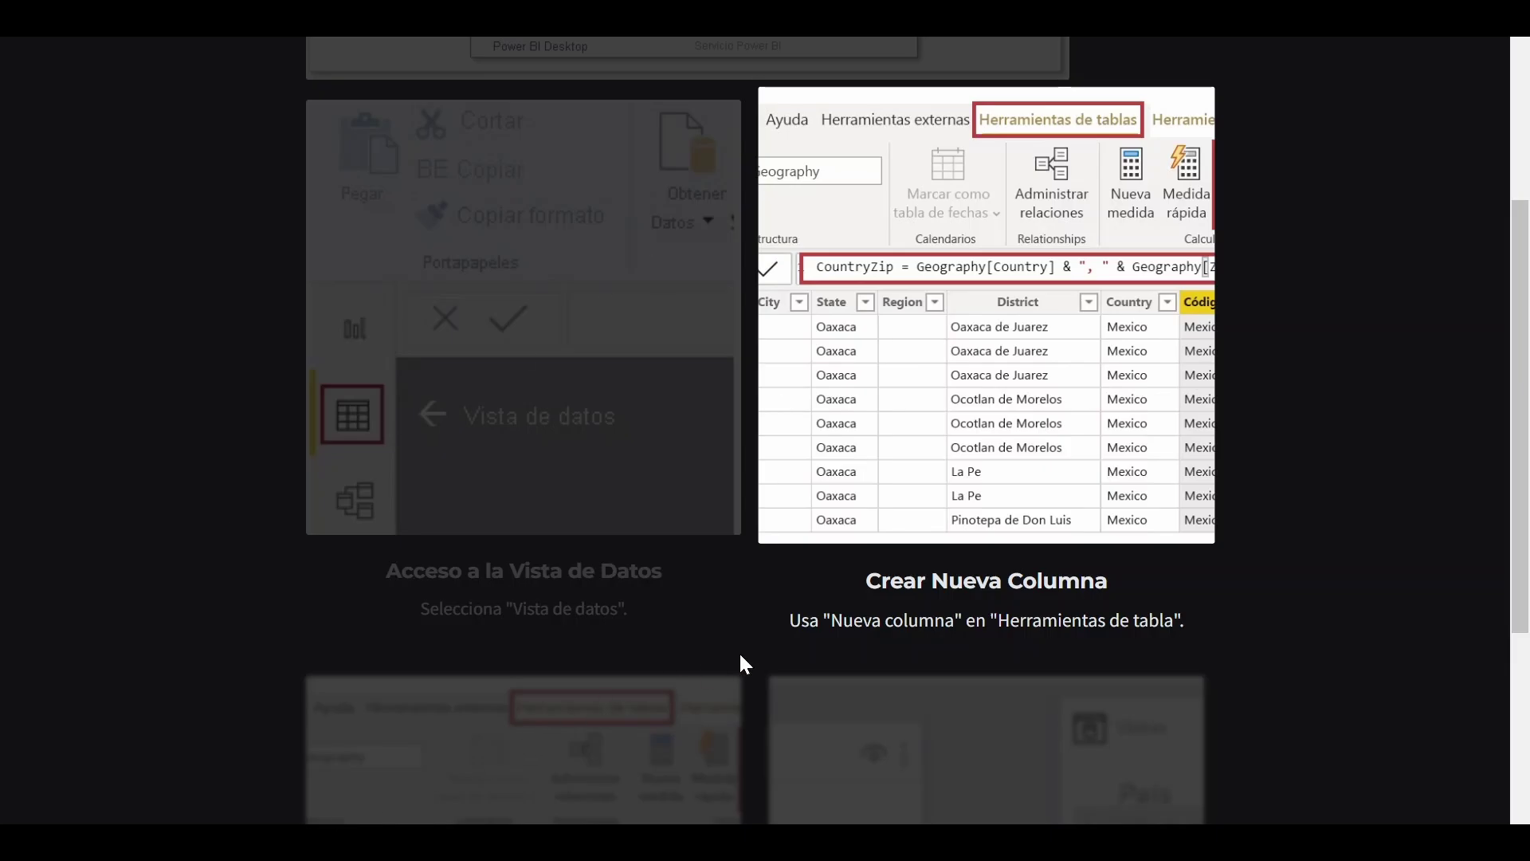
scroll(741, 660, down, 4)
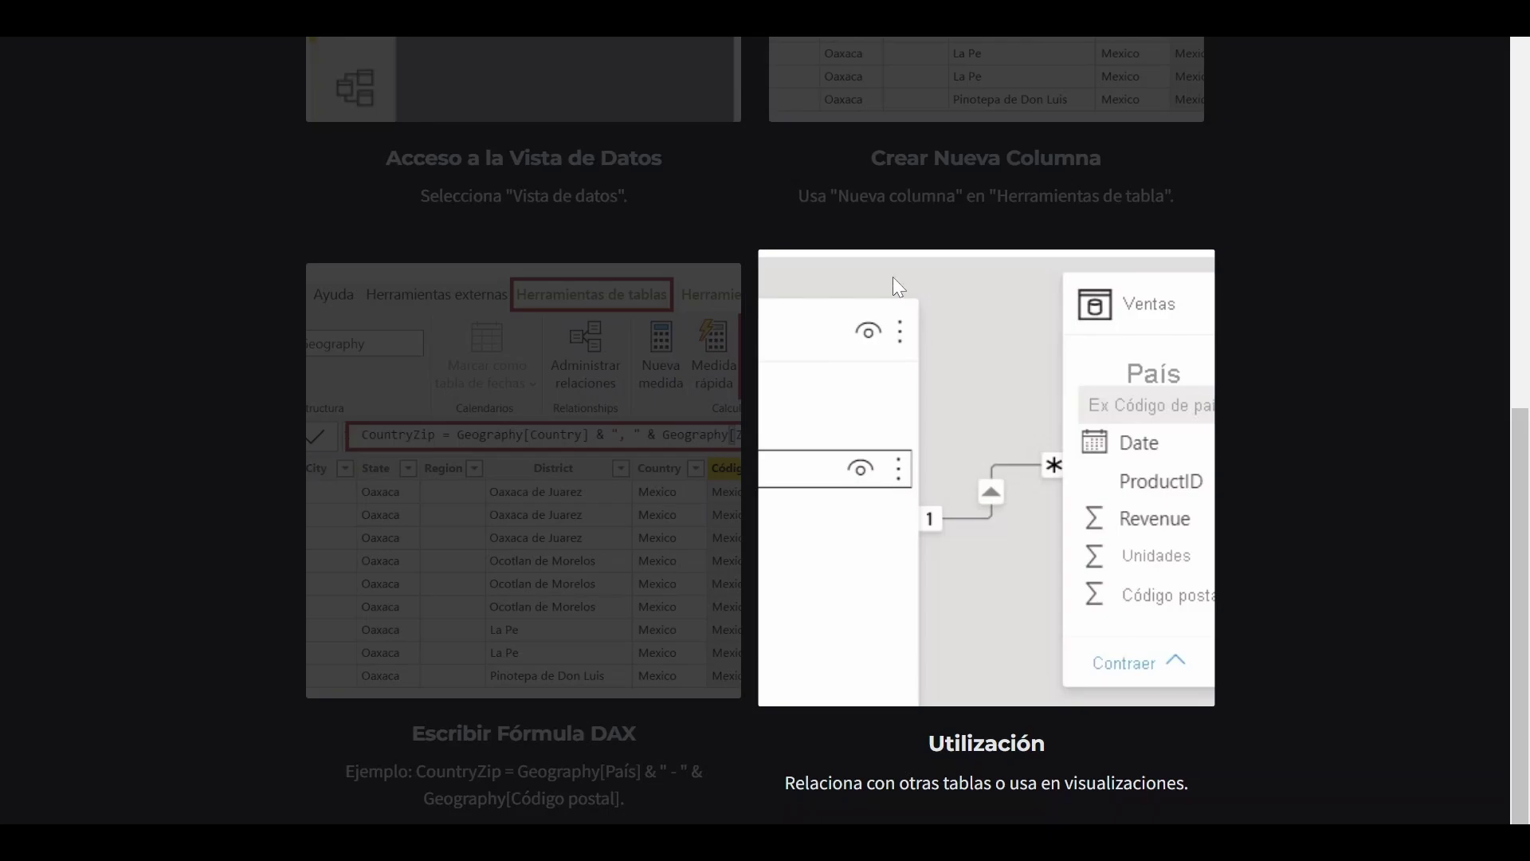
Switch back to Power BI and add a new calculated column to the Ventas table in the table view
key(alt+Tab)
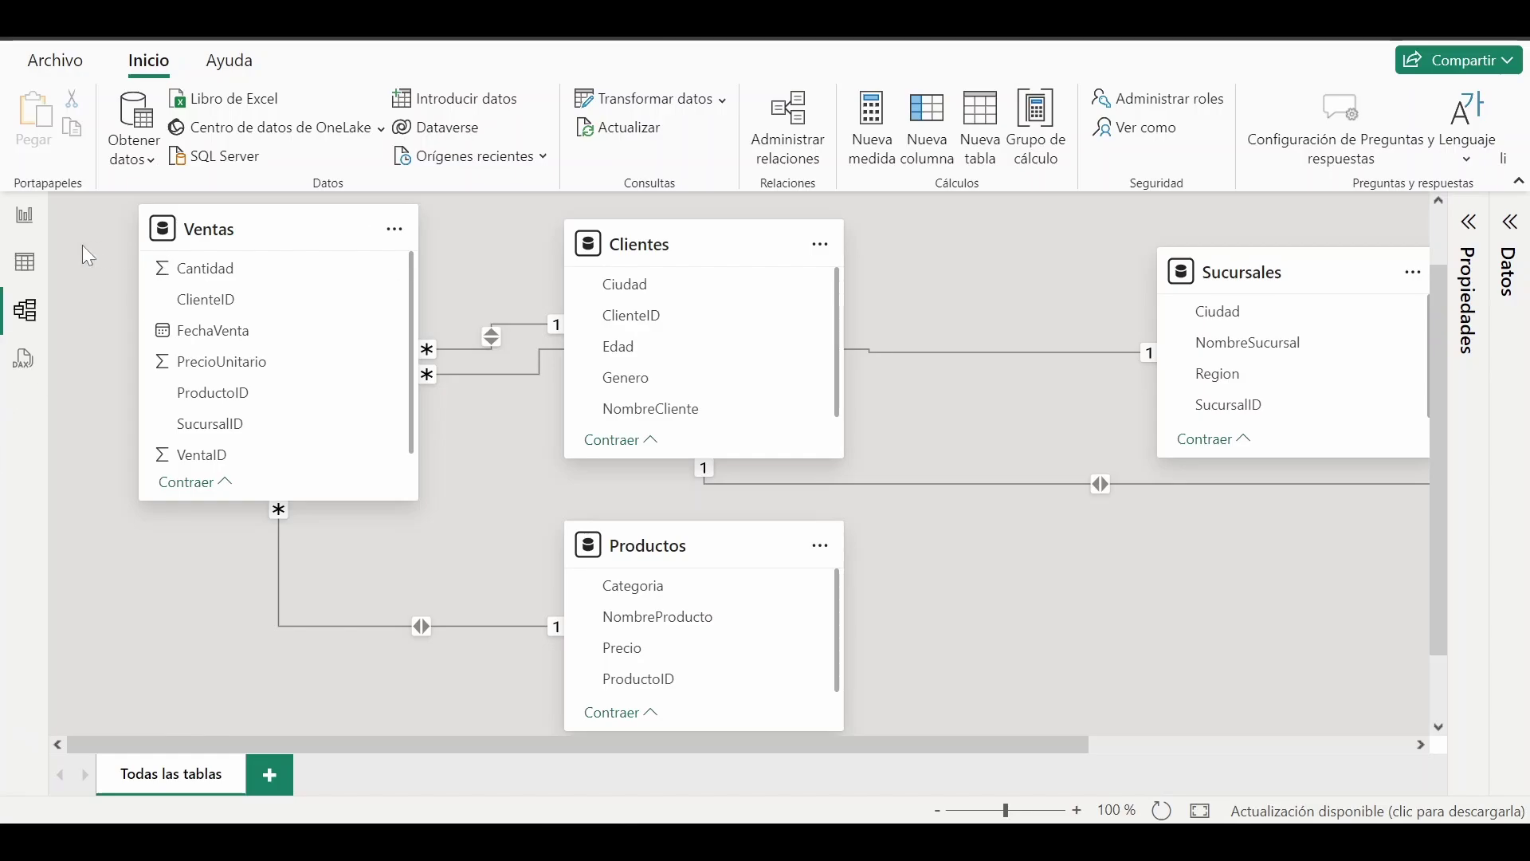
click(24, 262)
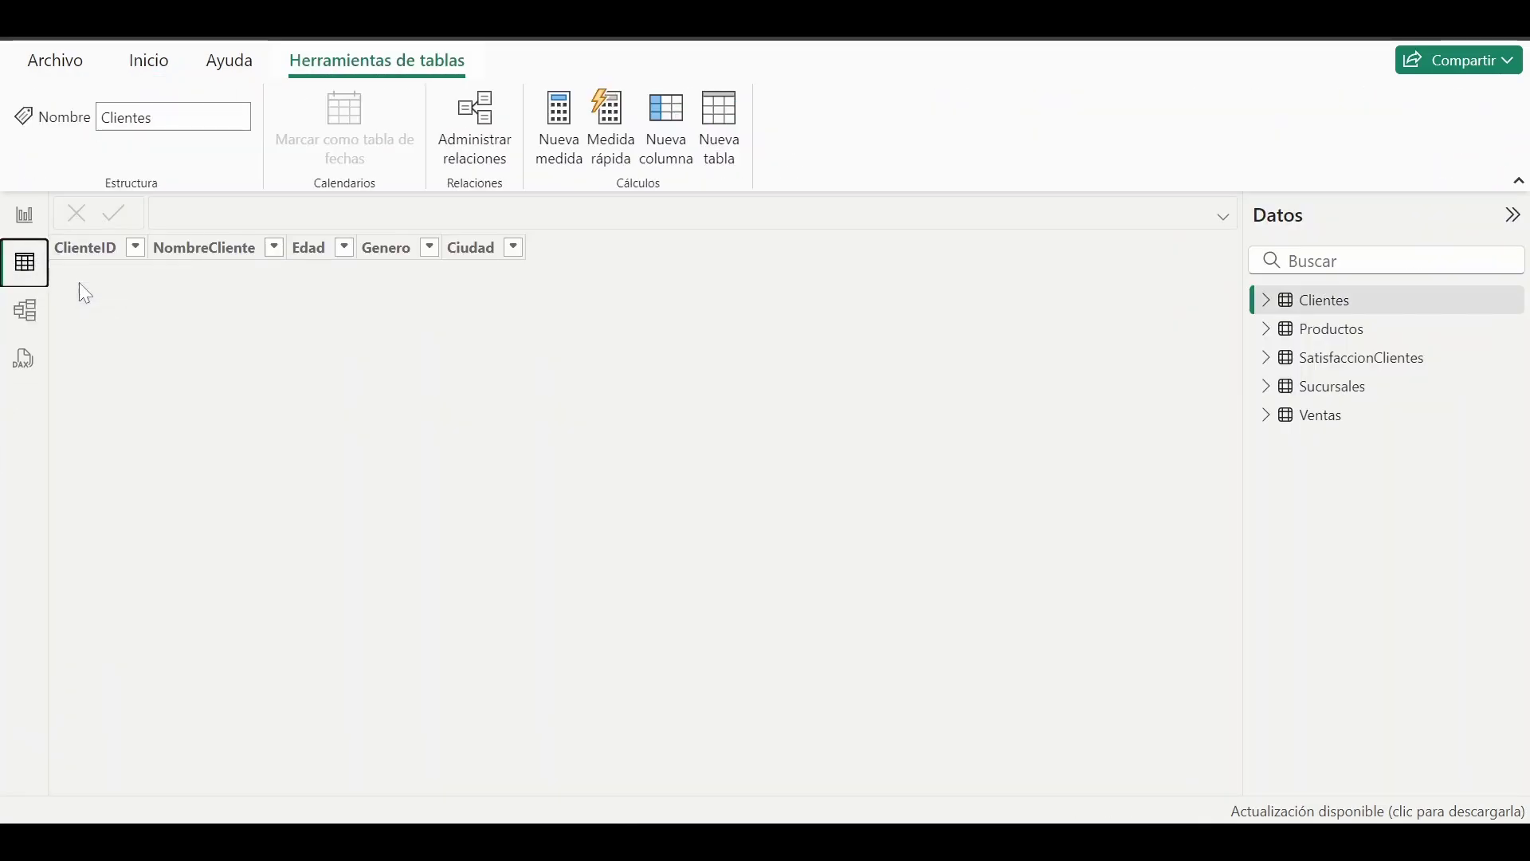
click(1329, 413)
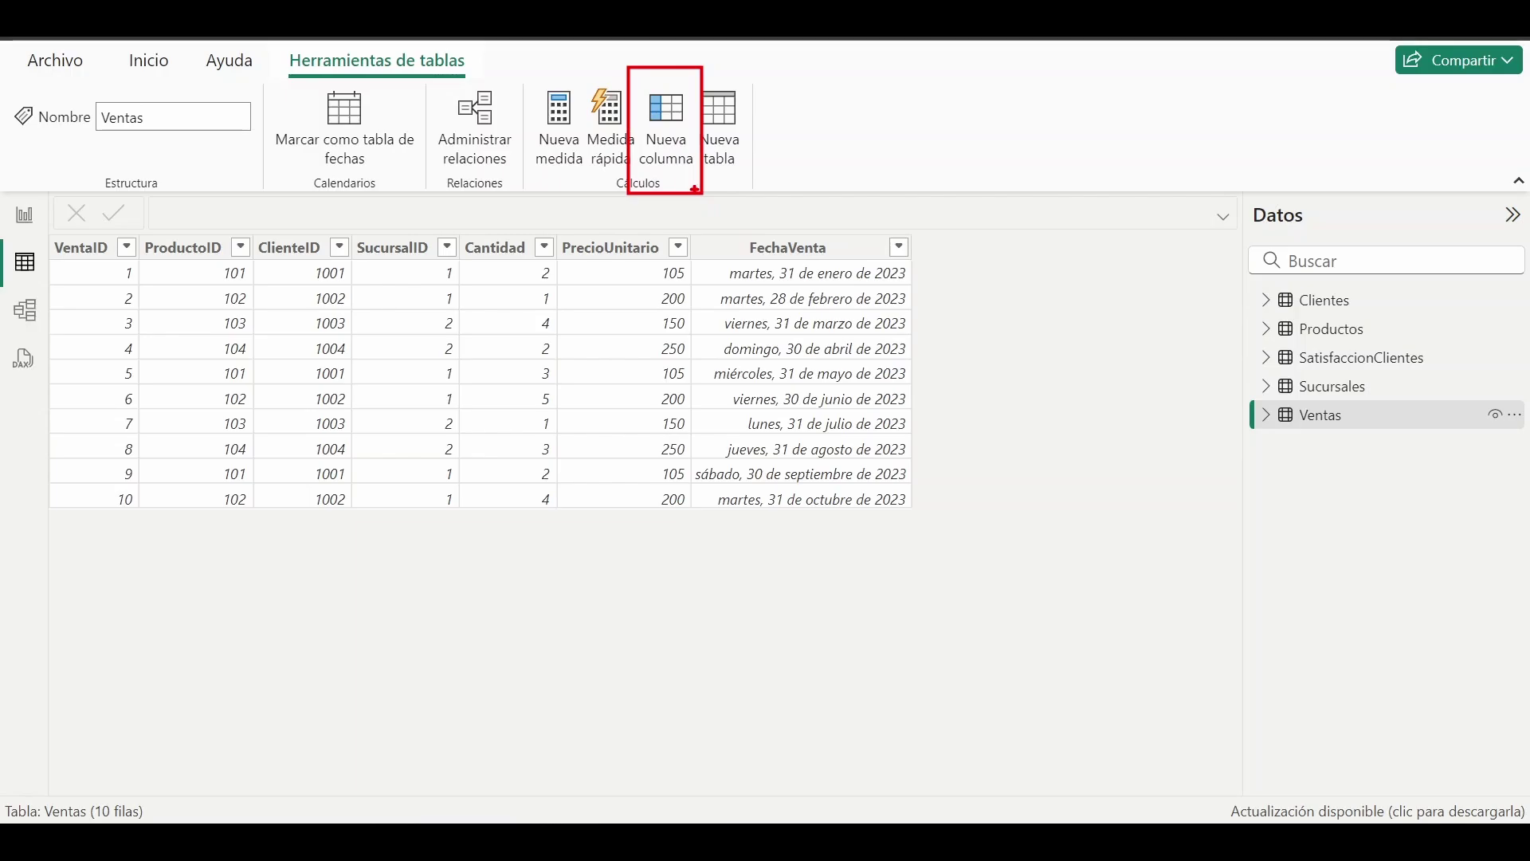
click(674, 151)
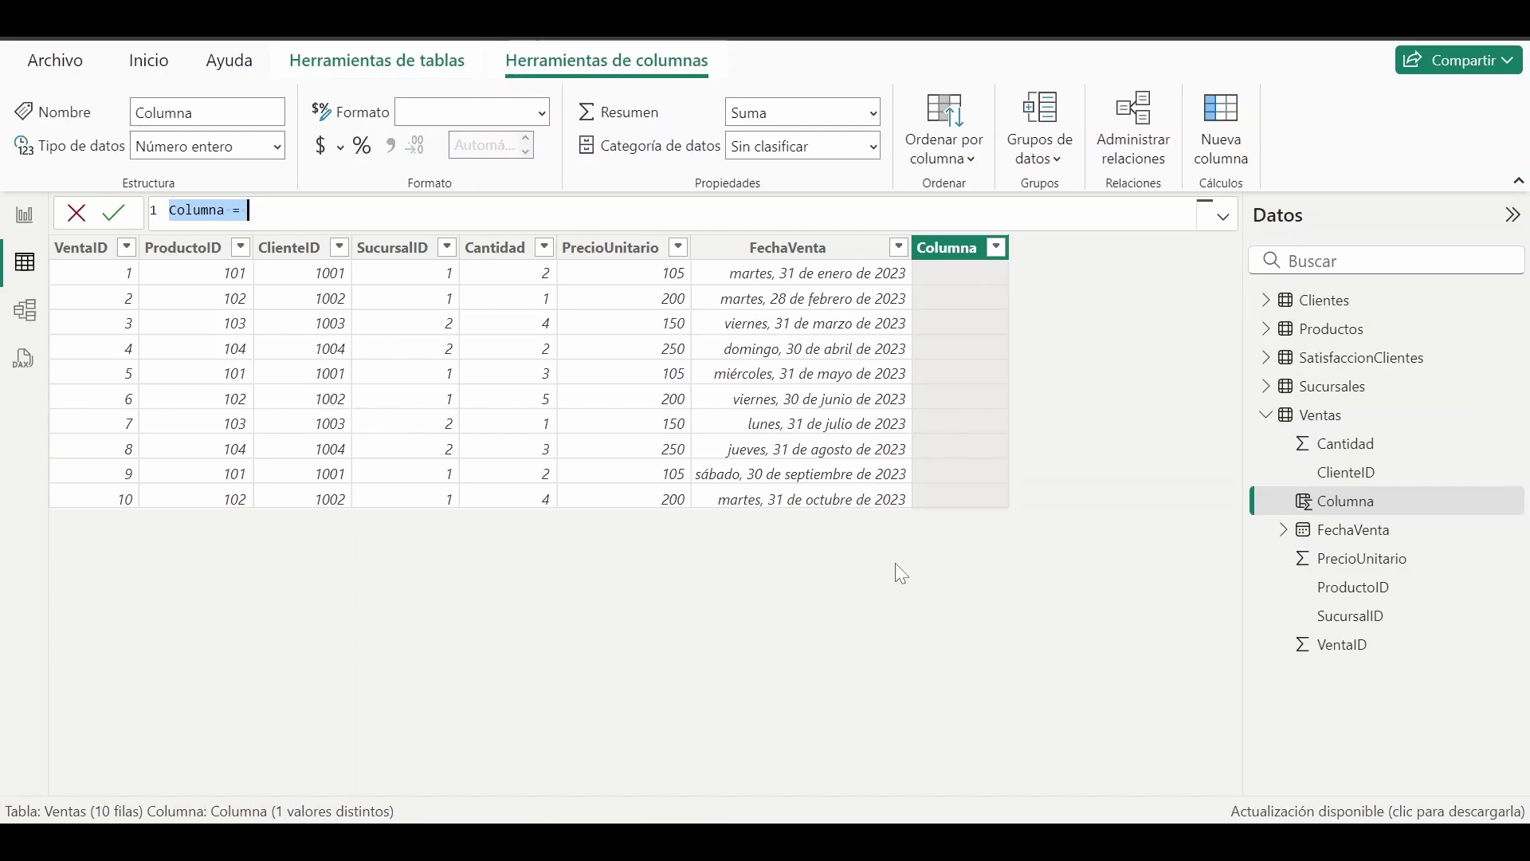
Define the new Ventas column with the formula TotalIngresos = Ventas[Cantidad]*Ventas[PrecioUnitario]
key(BackSpace)
text(T)
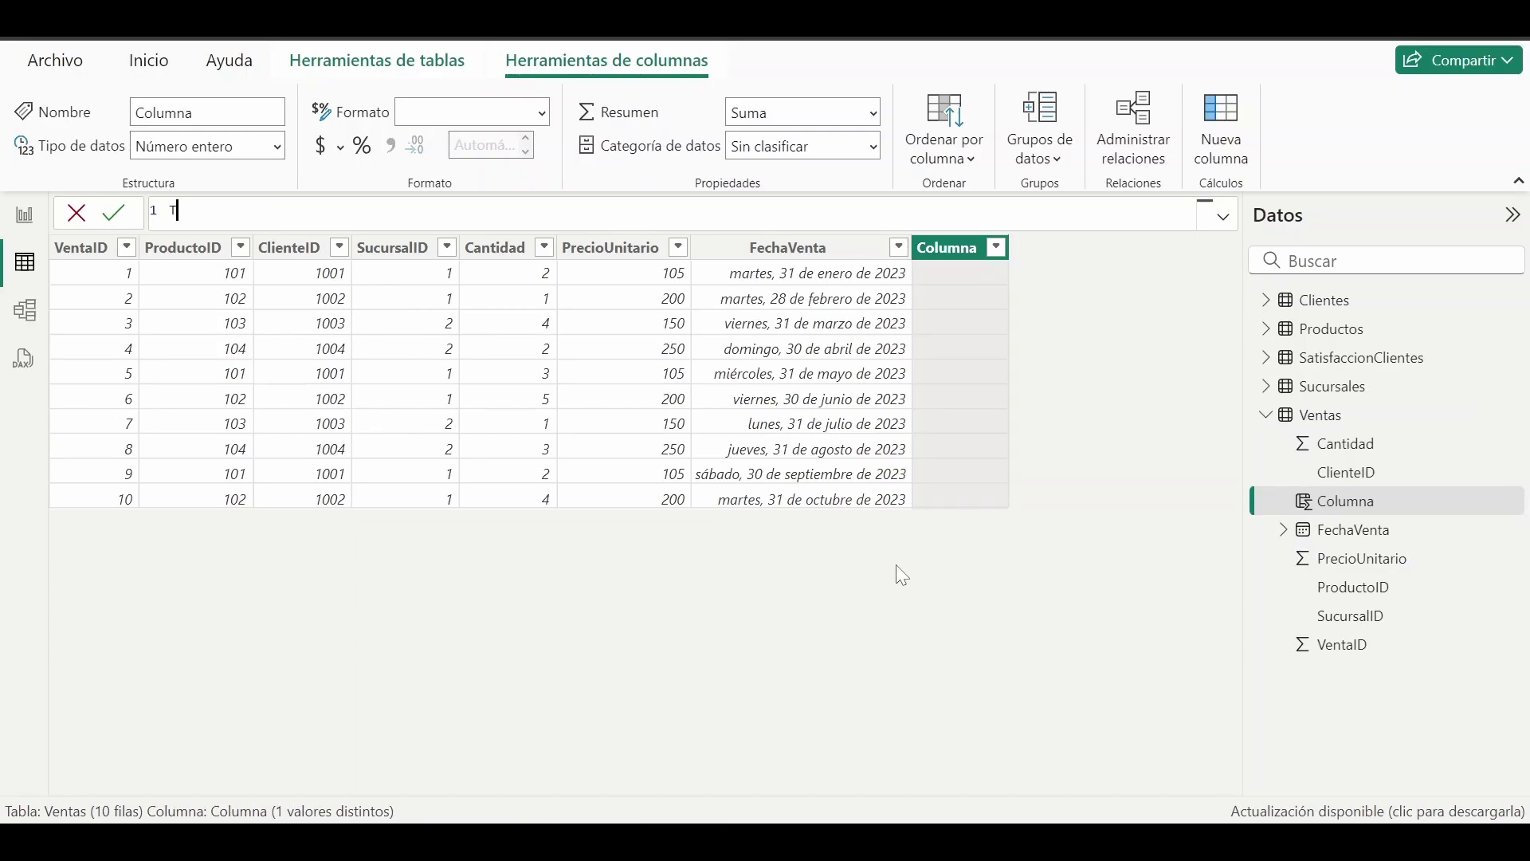
text(otalIngre)
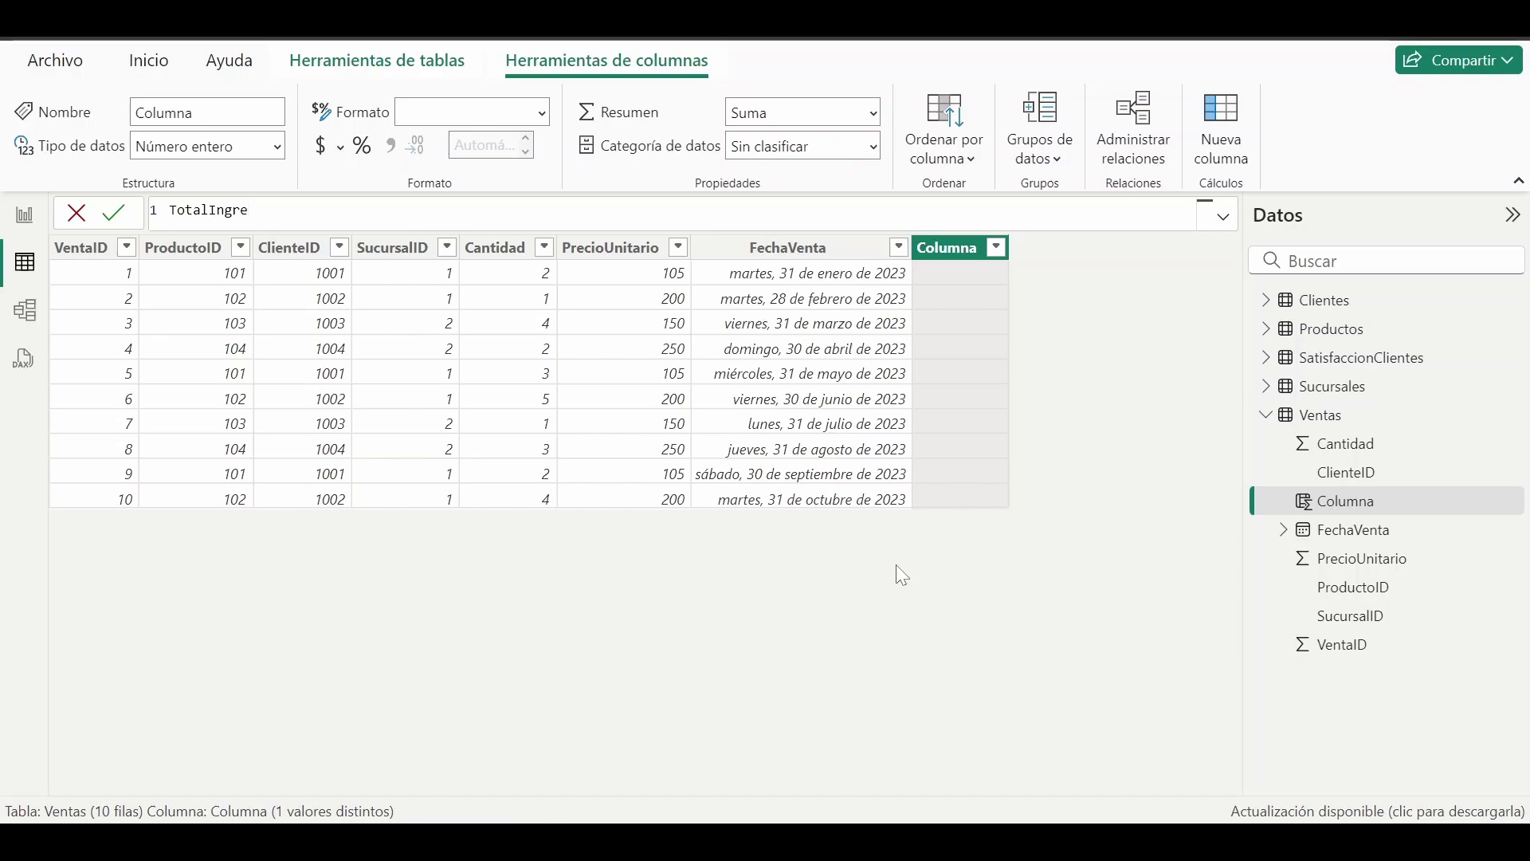
text(sos)
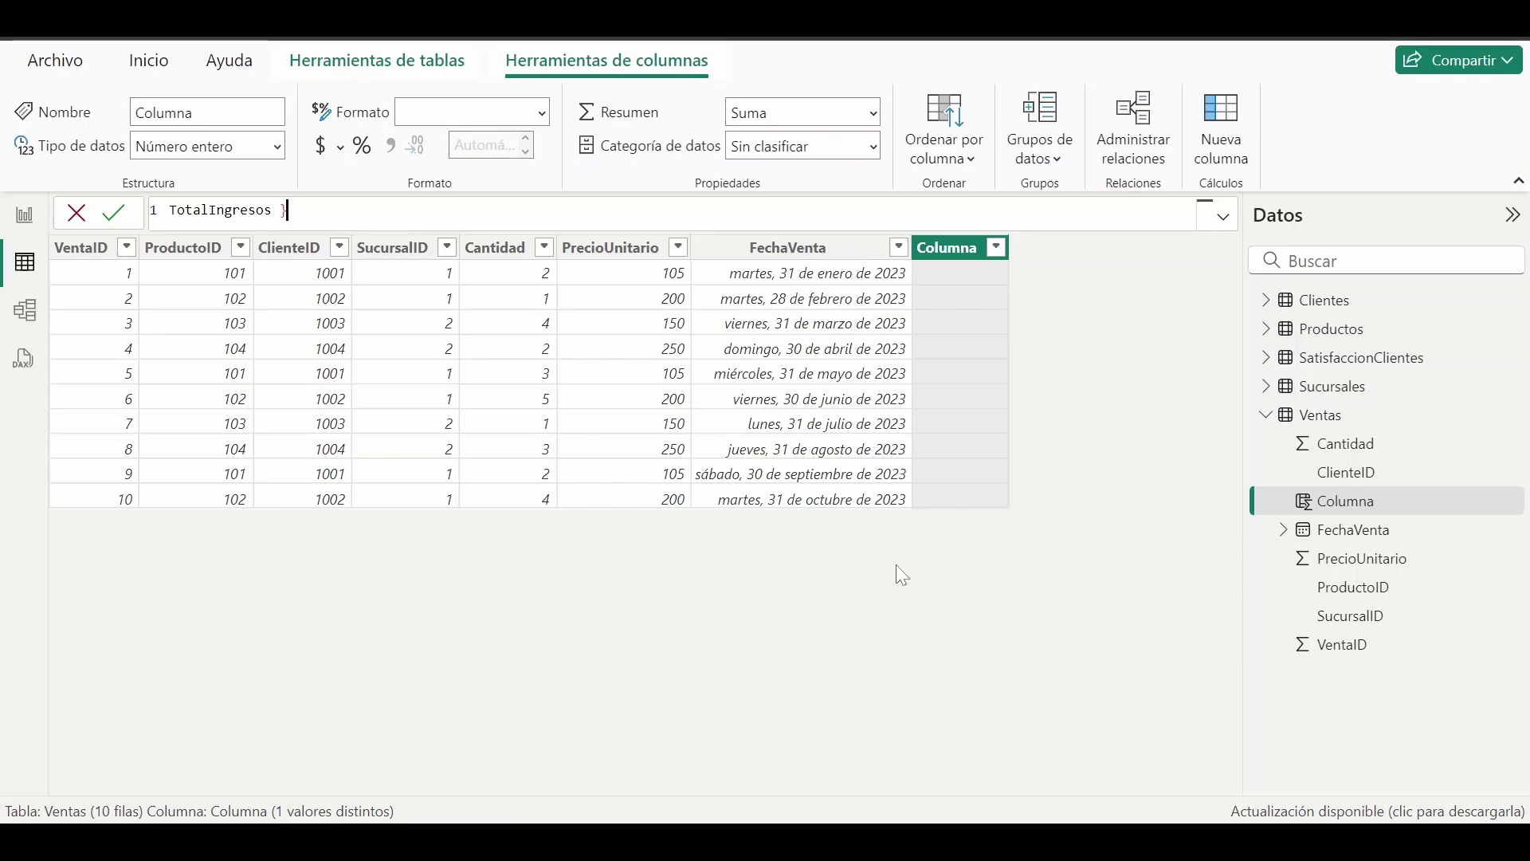
text( = vent)
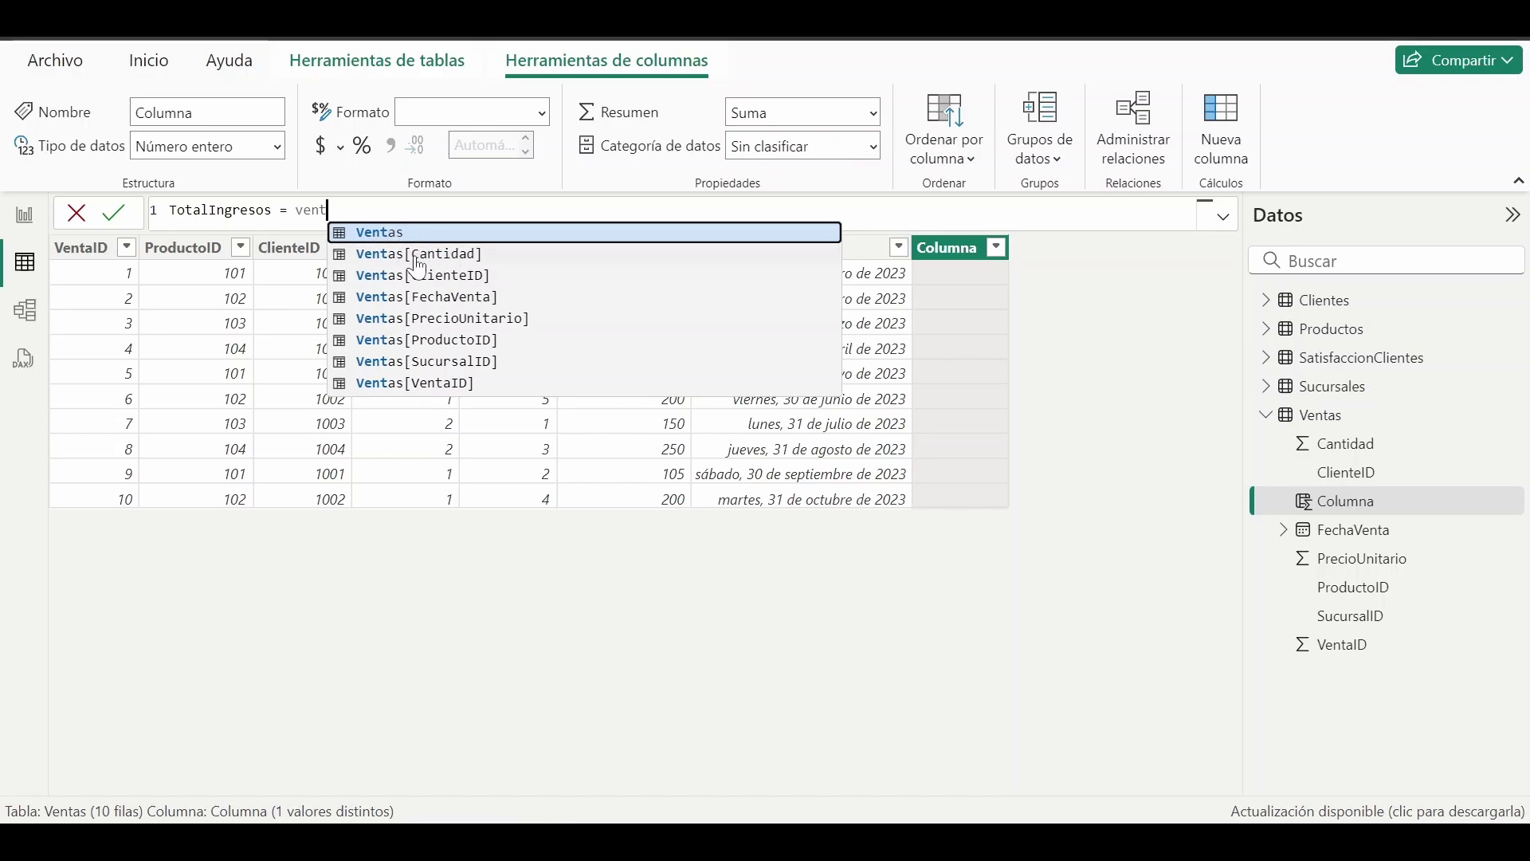
click(449, 256)
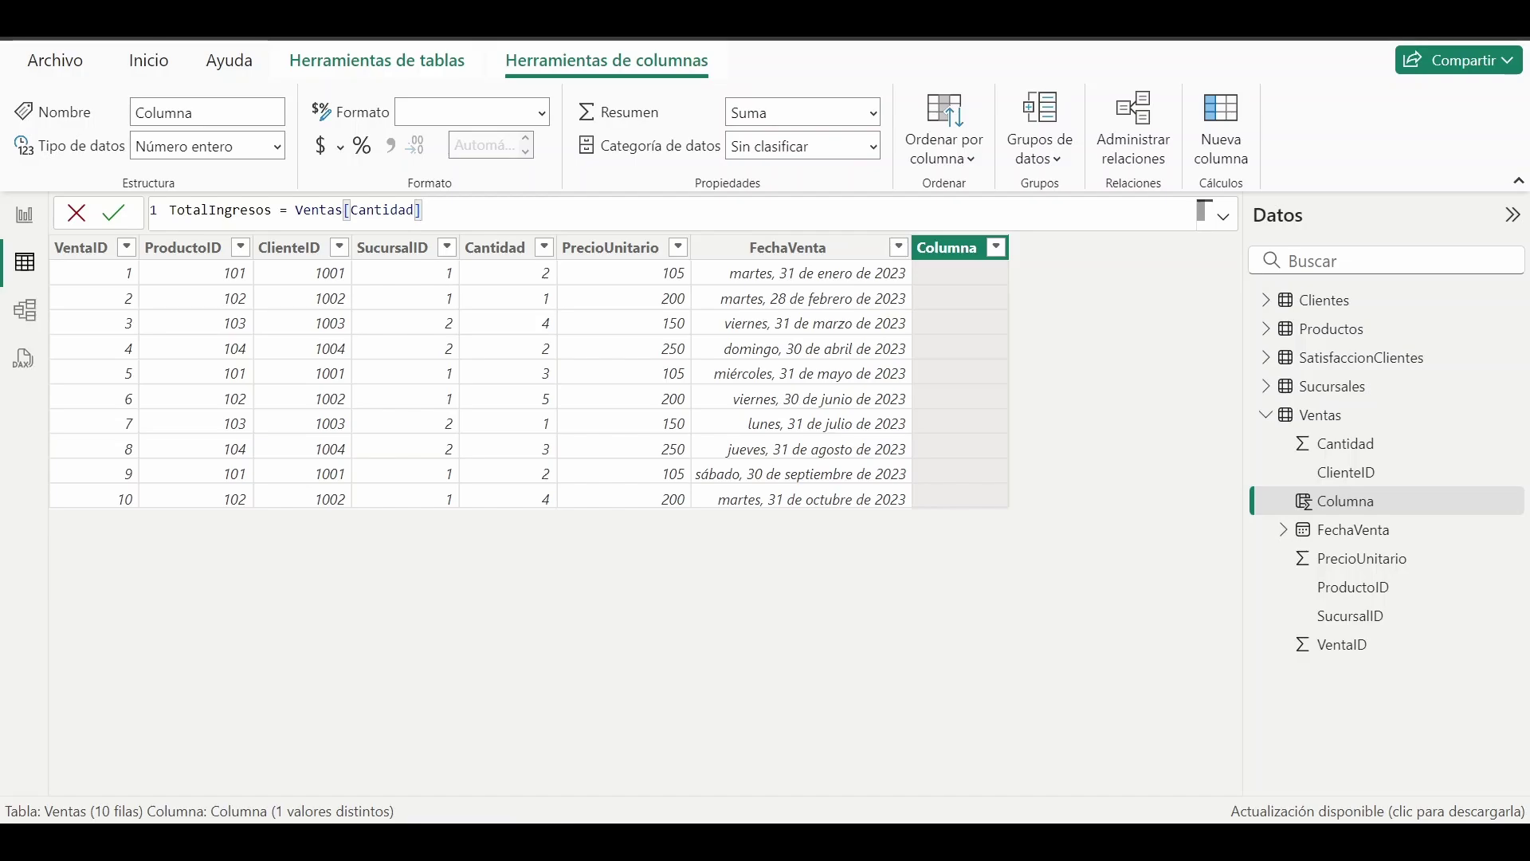
text(*vent)
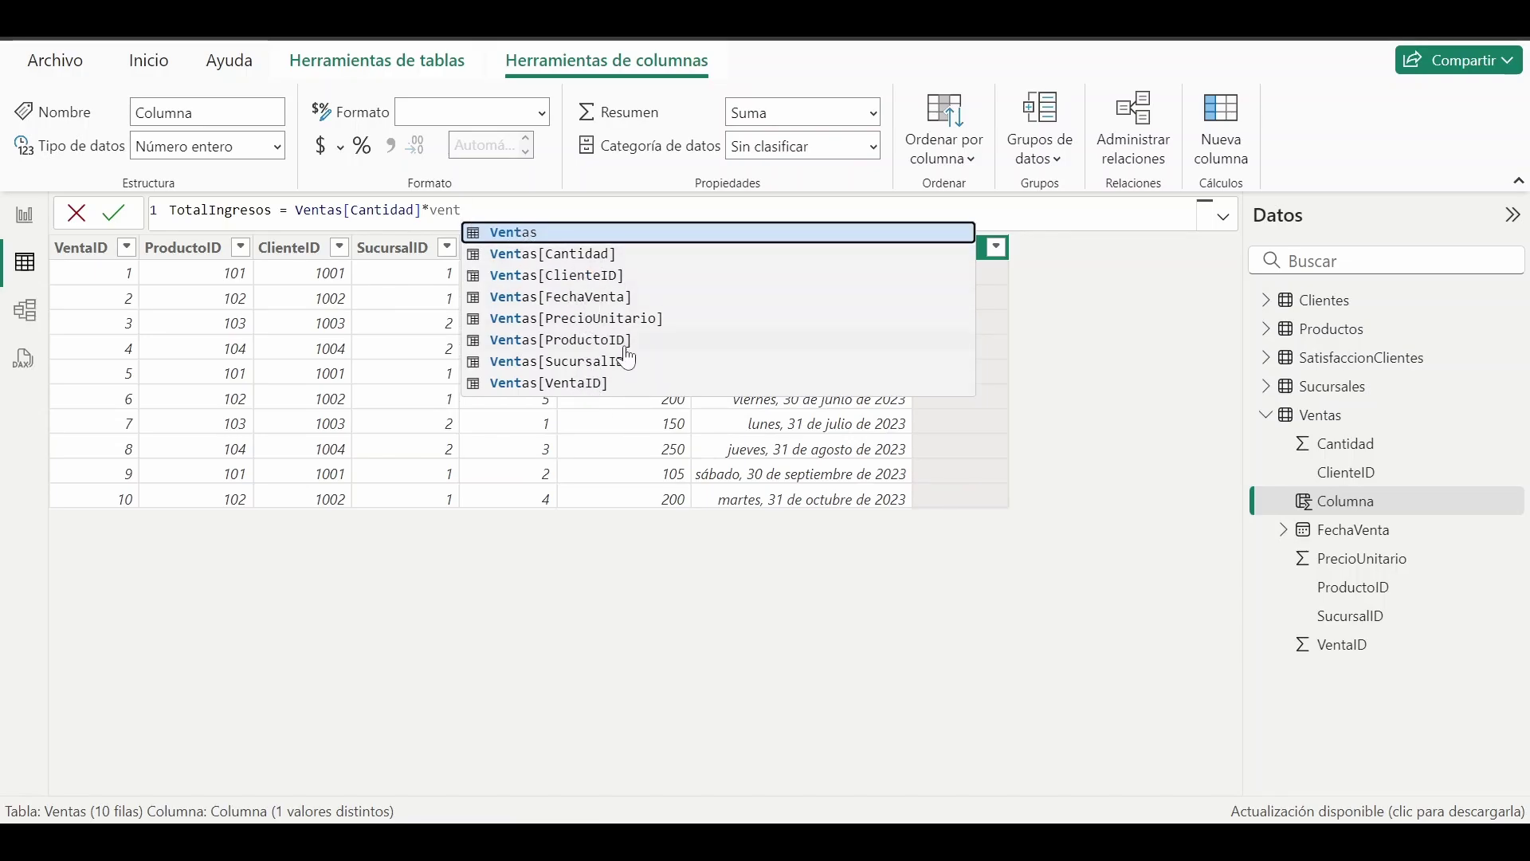
click(615, 322)
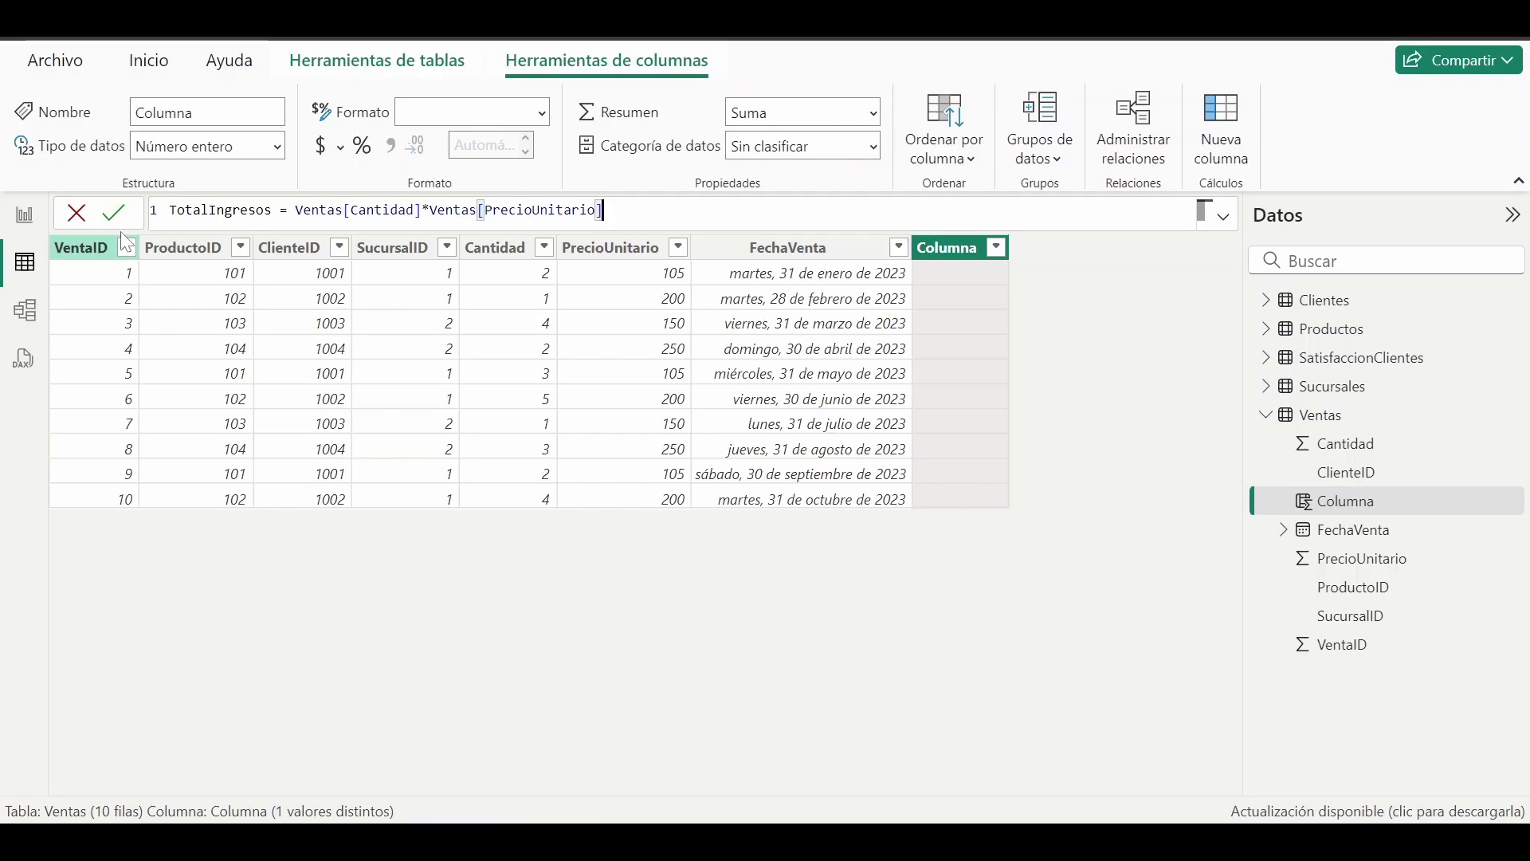
drag(603, 209, 342, 210)
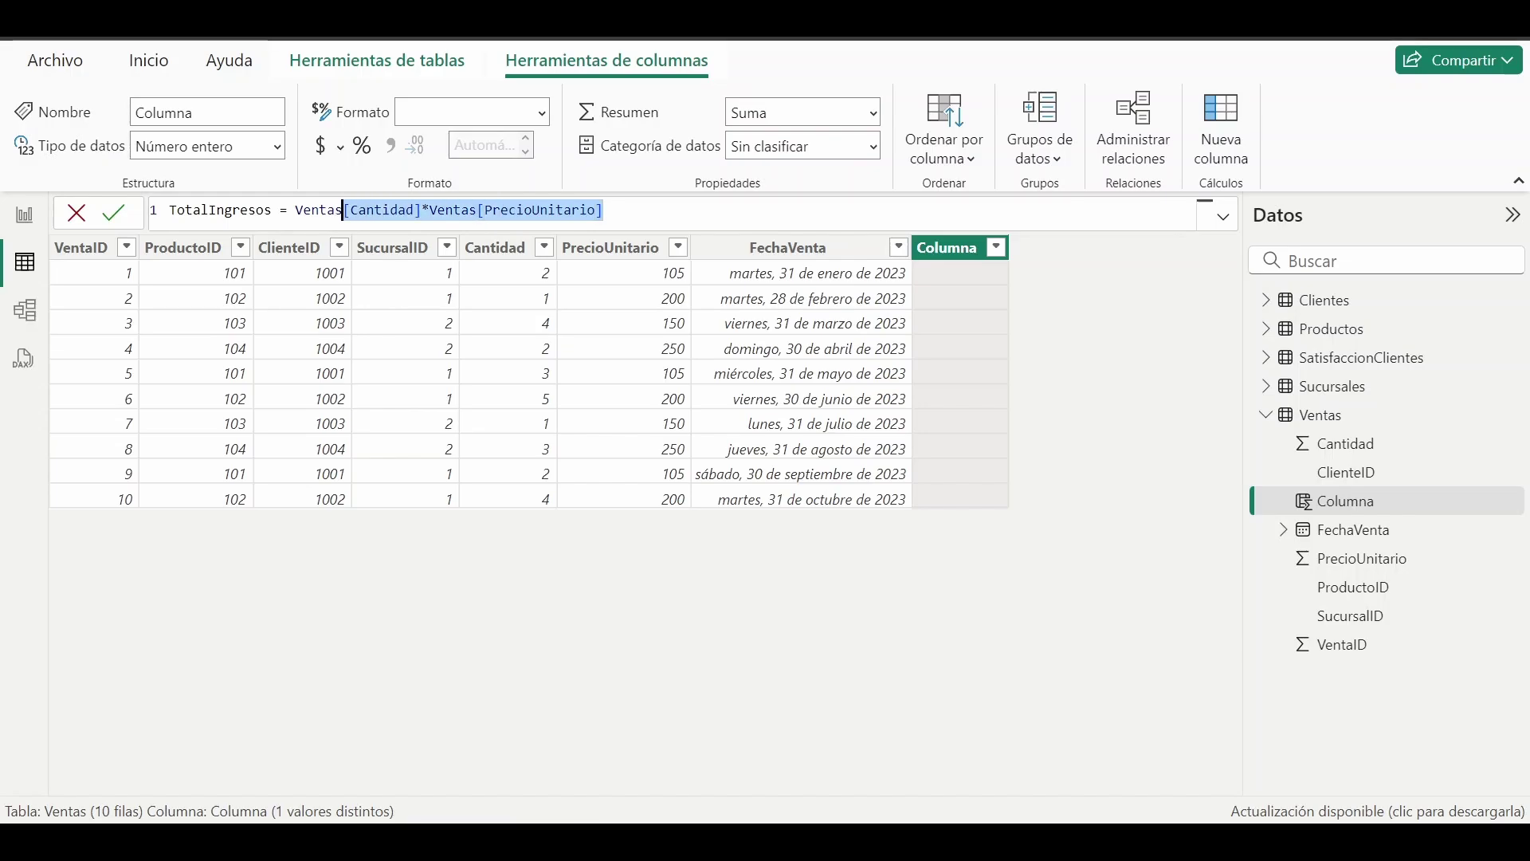
click(606, 211)
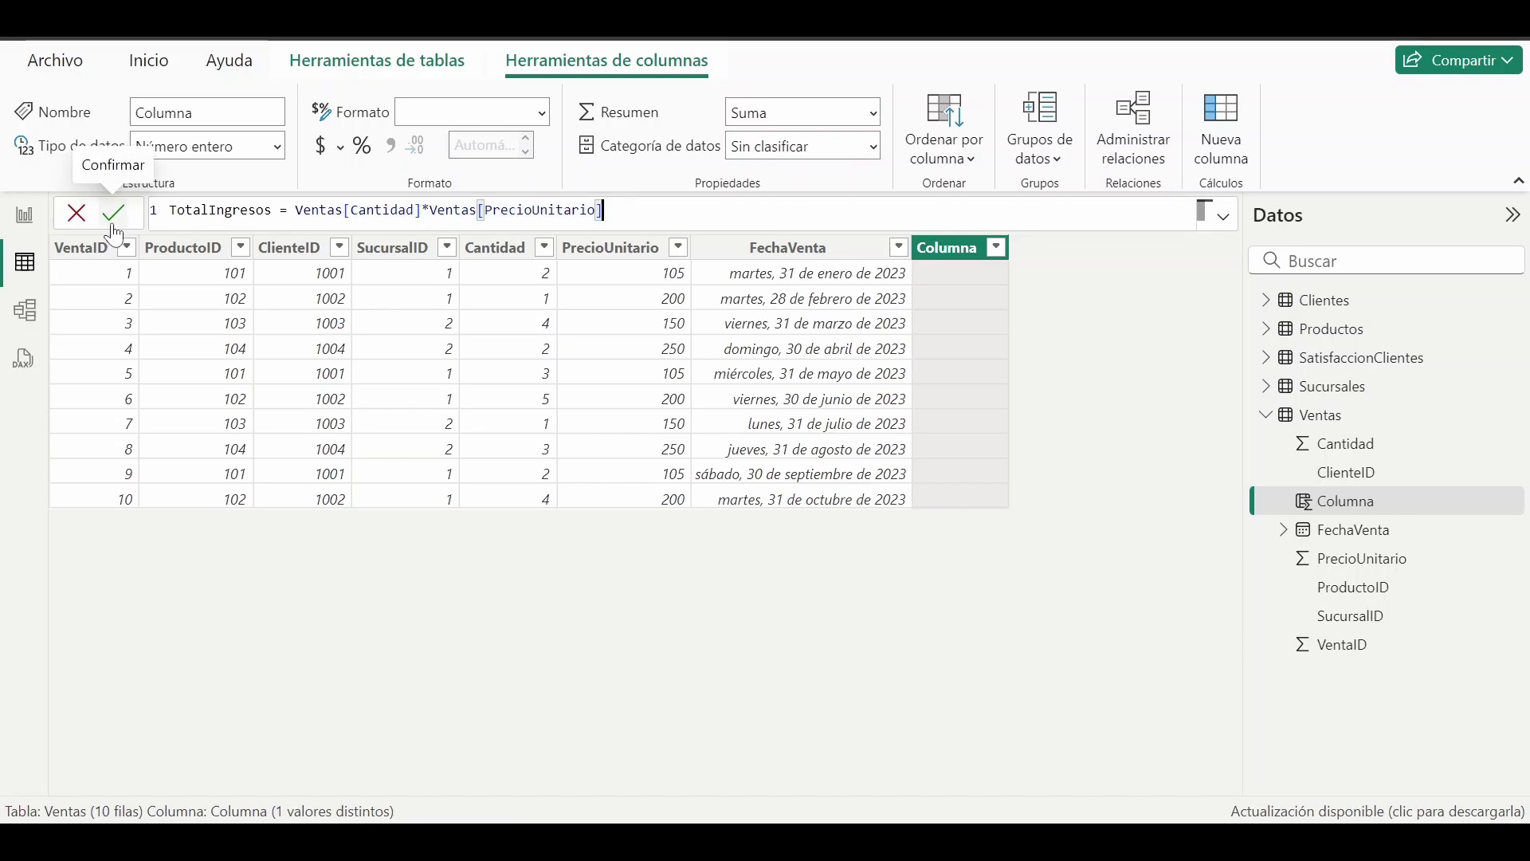
click(113, 224)
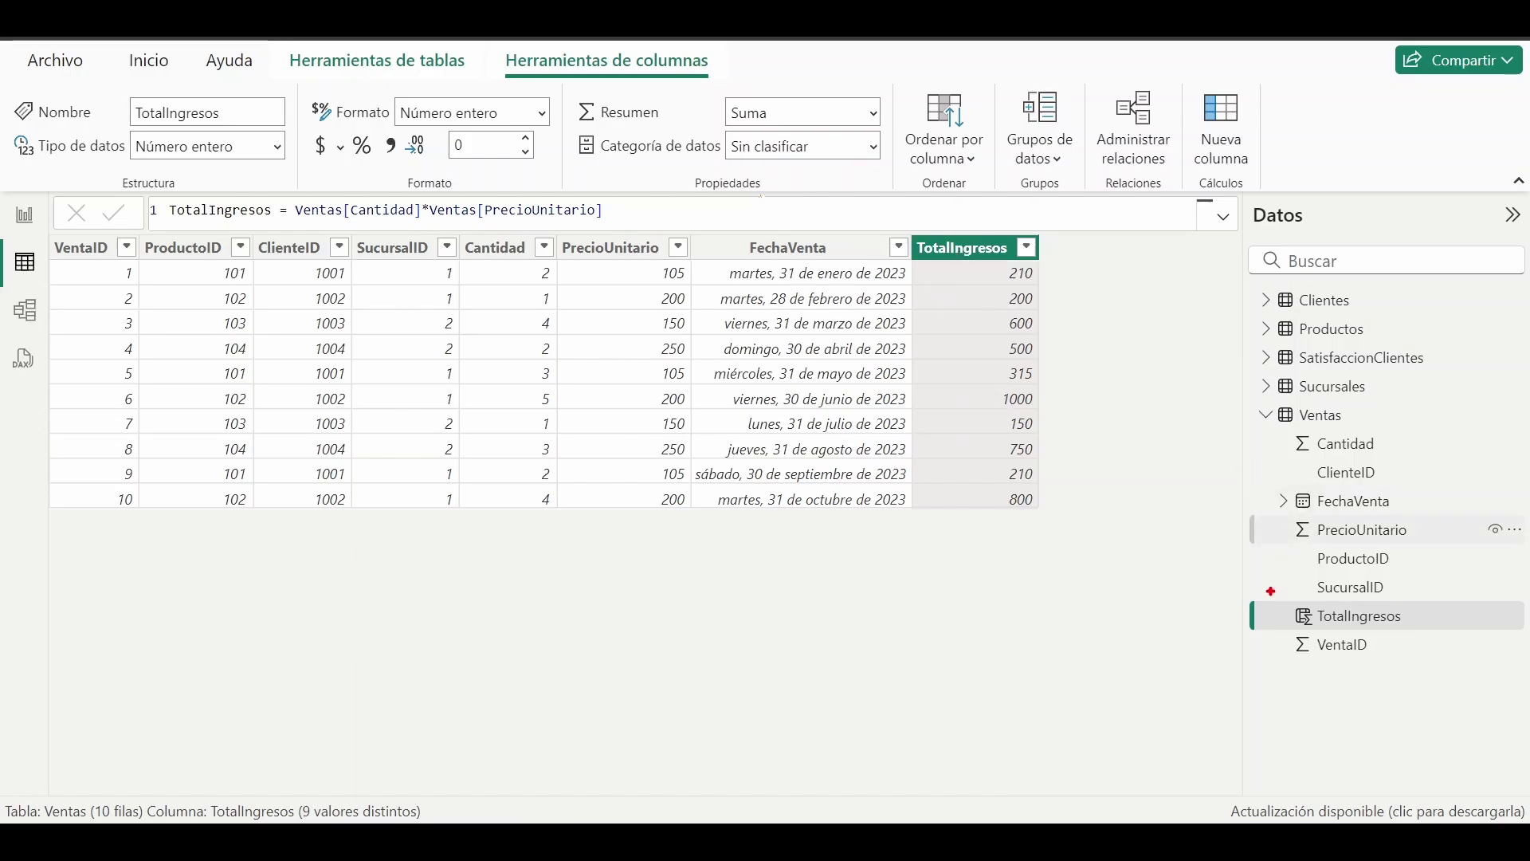
mouse_move(1262, 586)
mouse_down()
mouse_move(1474, 652)
mouse_move(1488, 640)
mouse_up()
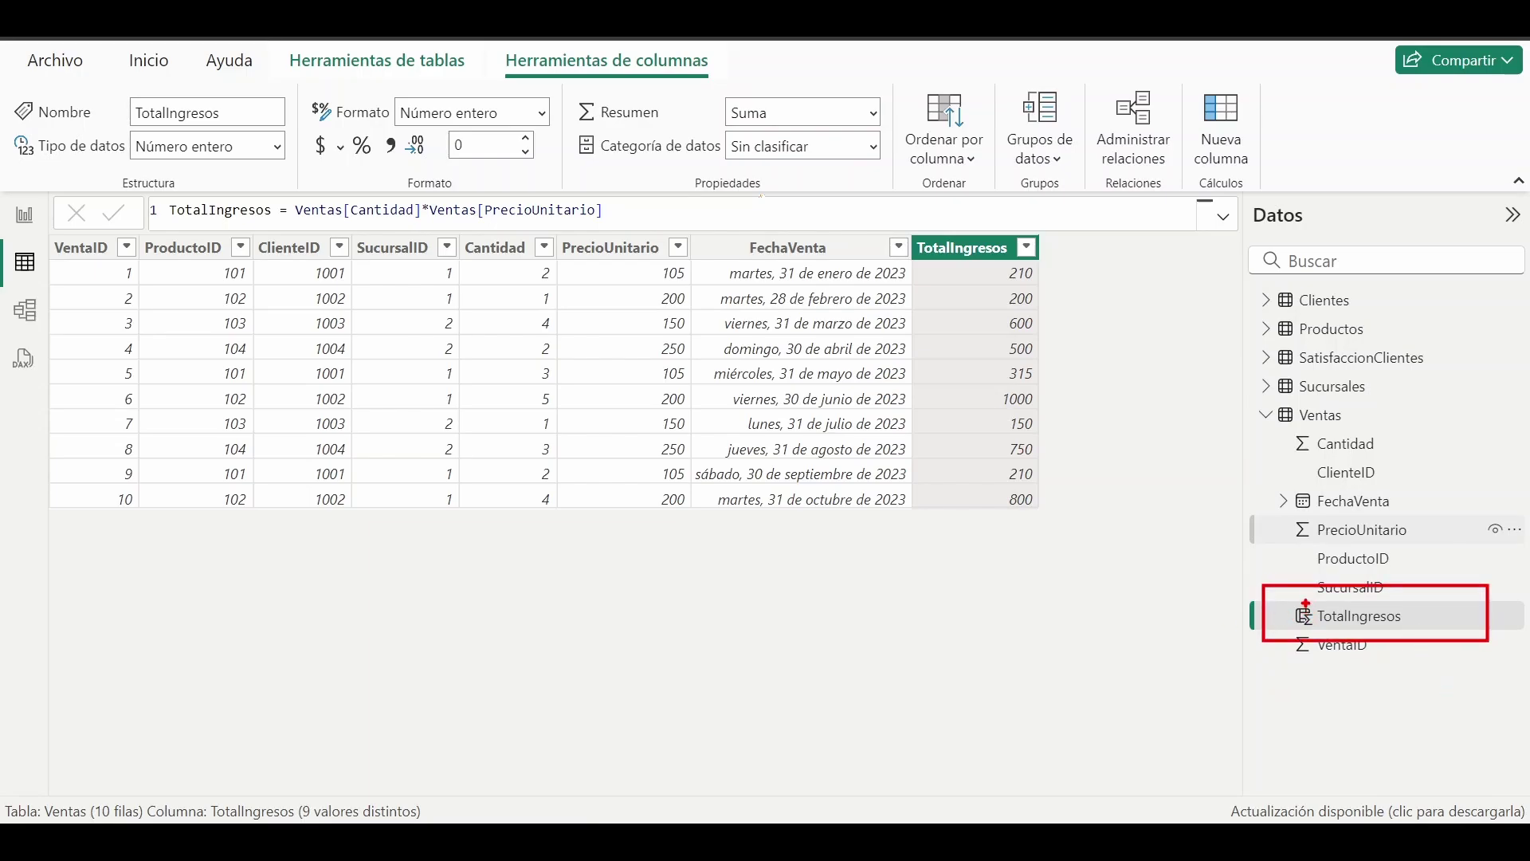
key(Escape)
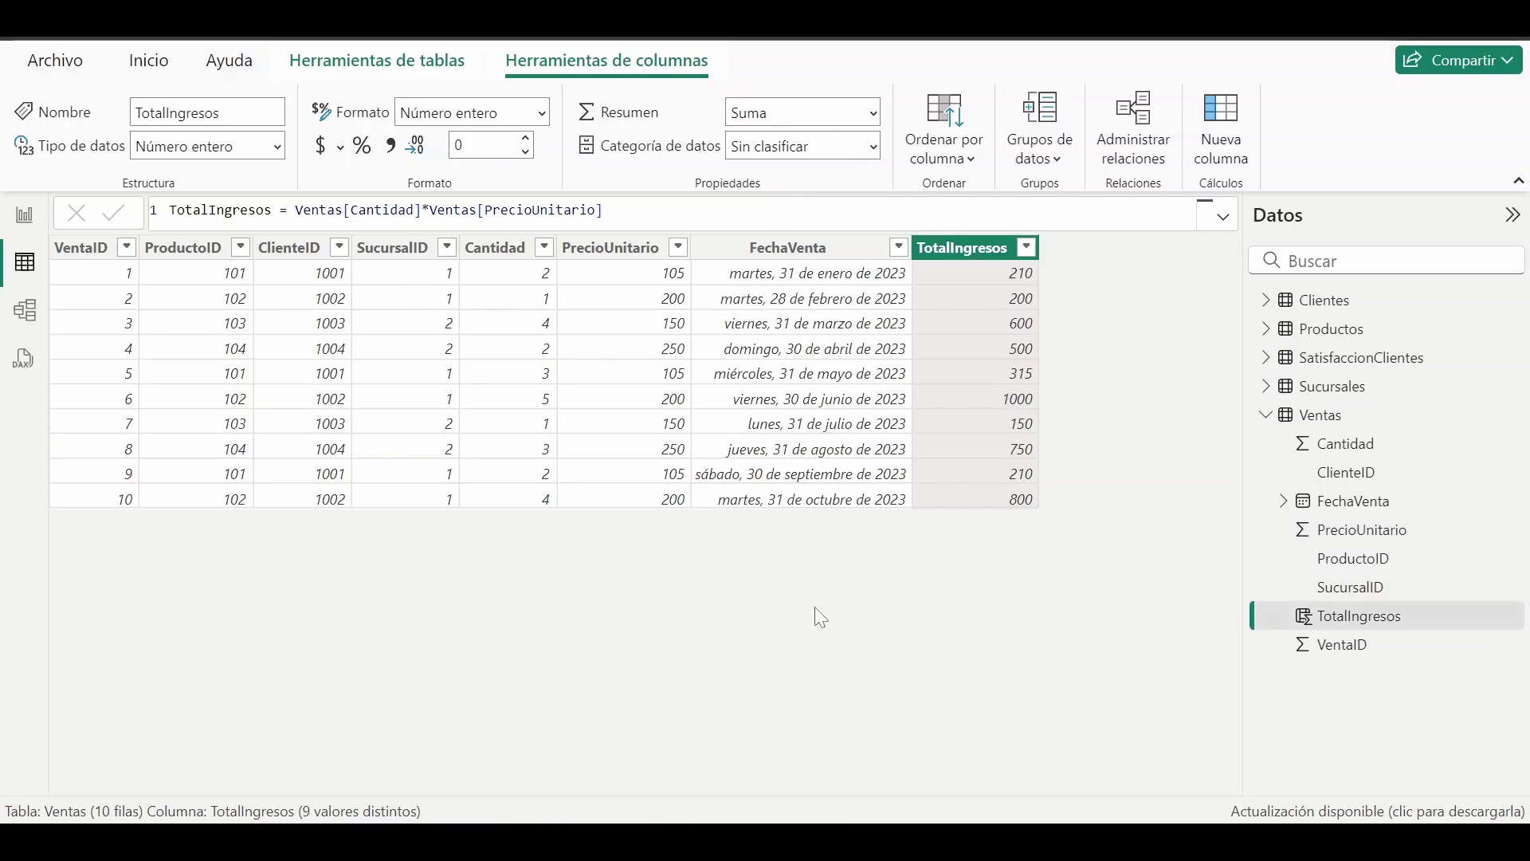
Review the Optimización de Modelos de Datos slide in the browser, covering hiding fields, sorting data and setting data types
key(alt+Tab)
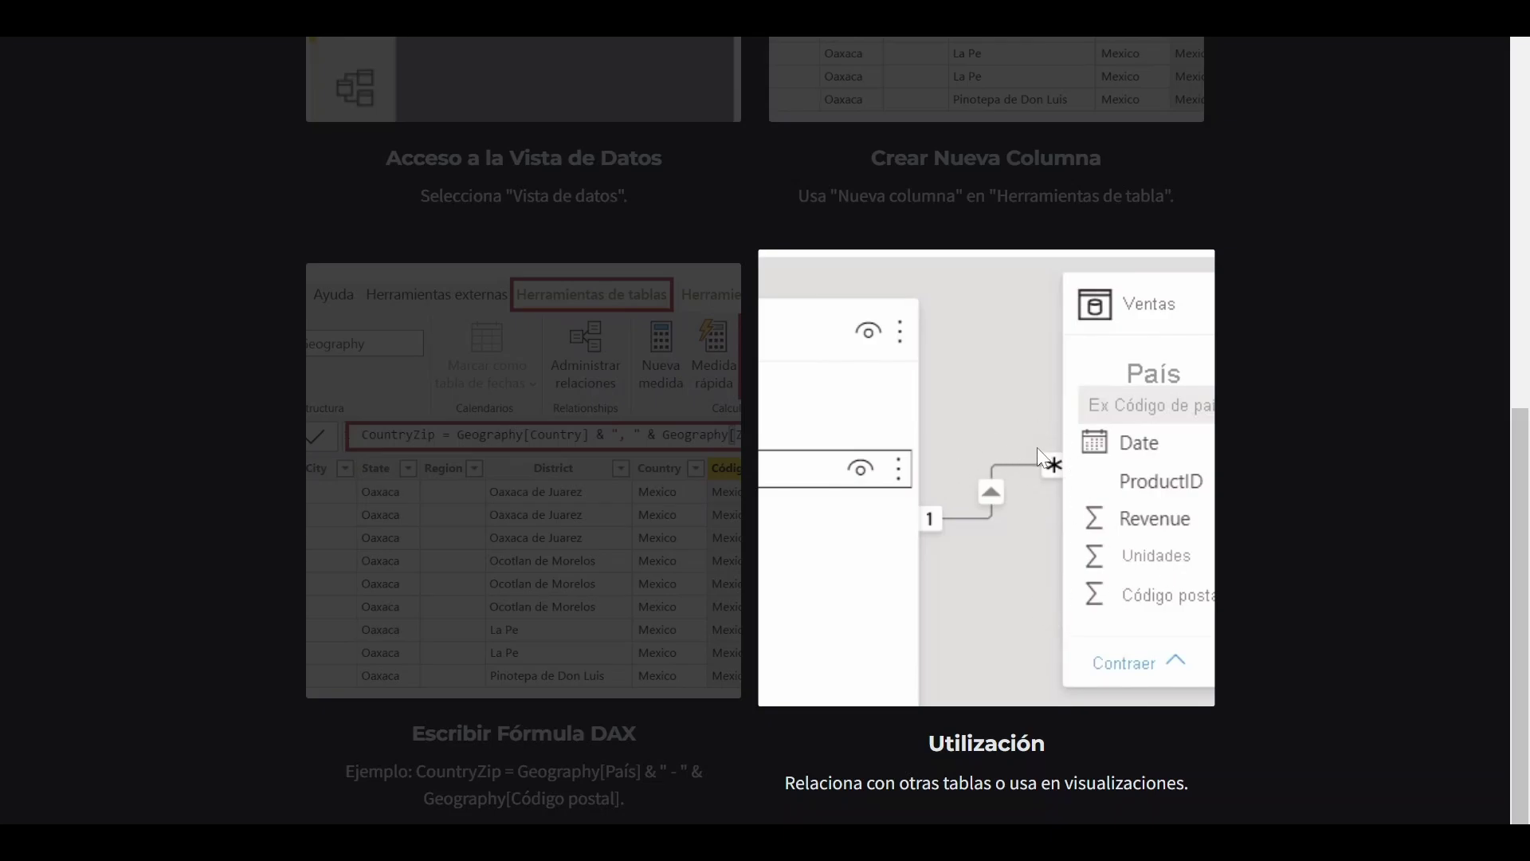
key(Right)
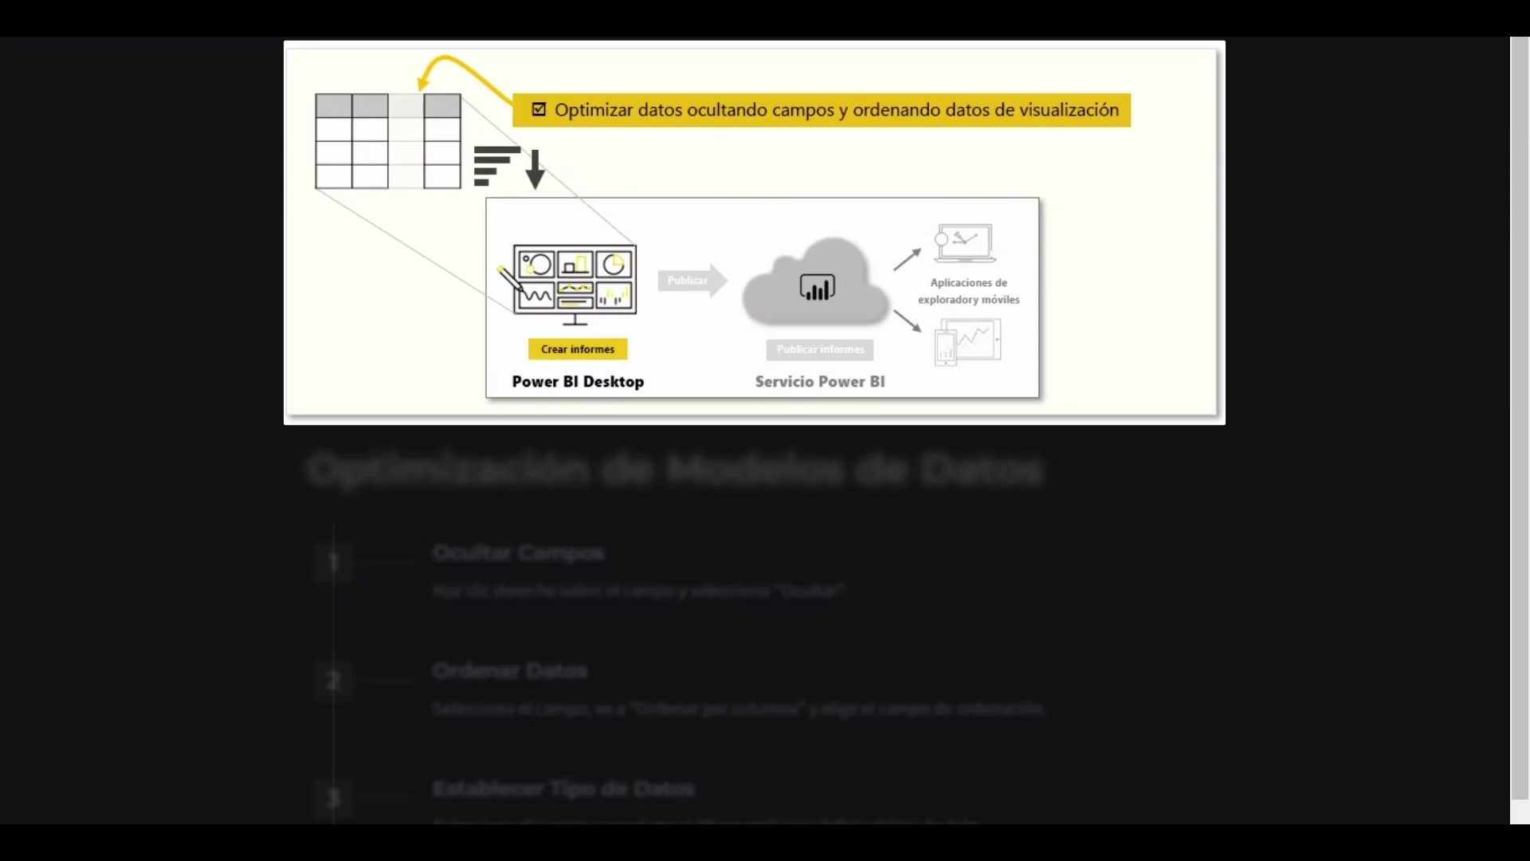
key(Escape)
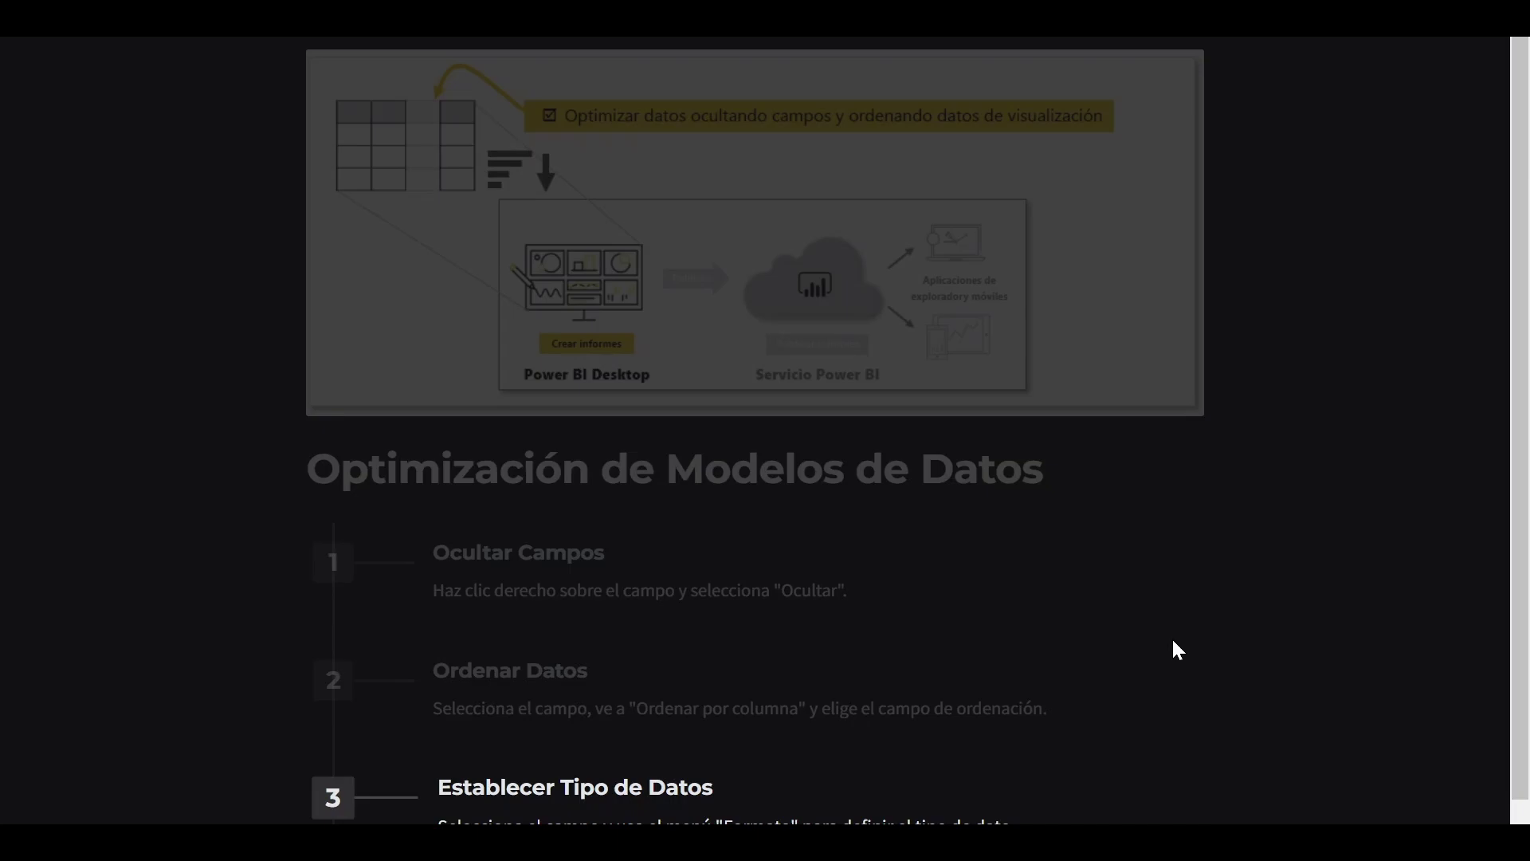
Switch back to Power BI, hide the ClienteID and ProductoID fields of Ventas in the model view, and check the field list in report view
key(alt+Tab)
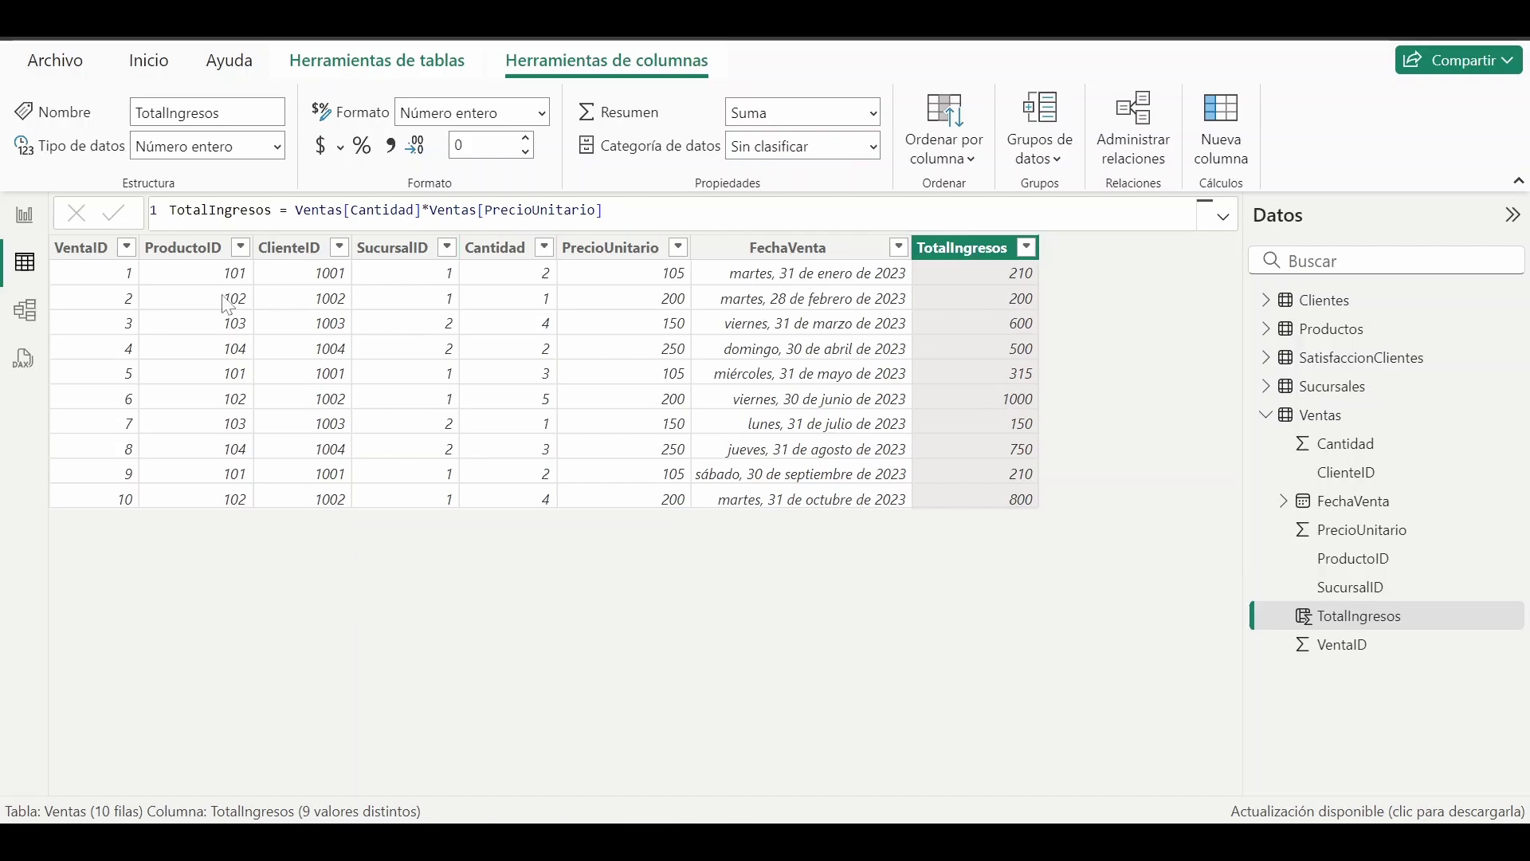
click(24, 315)
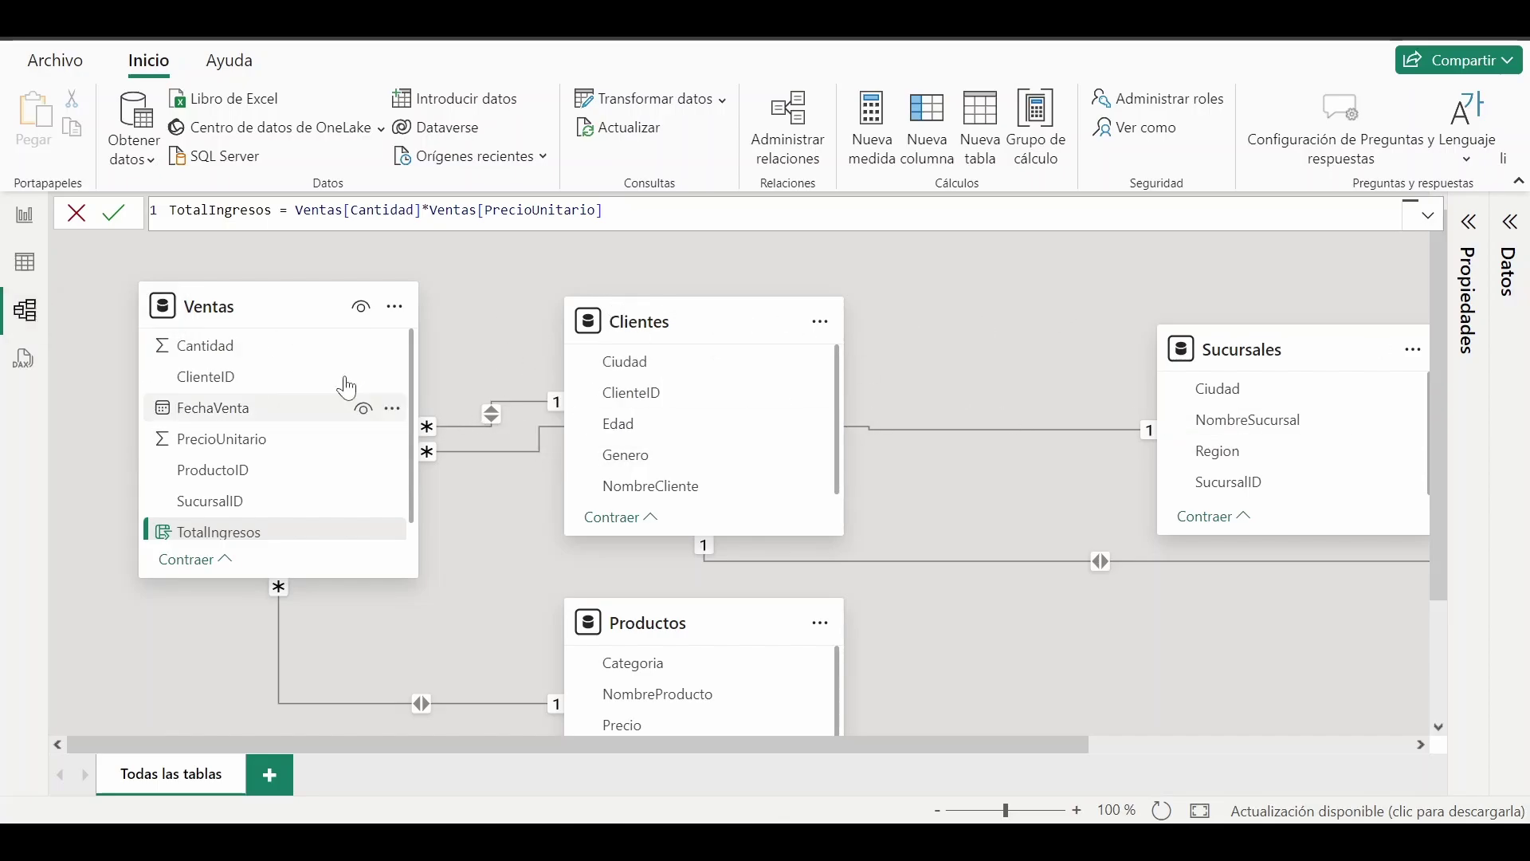
click(245, 326)
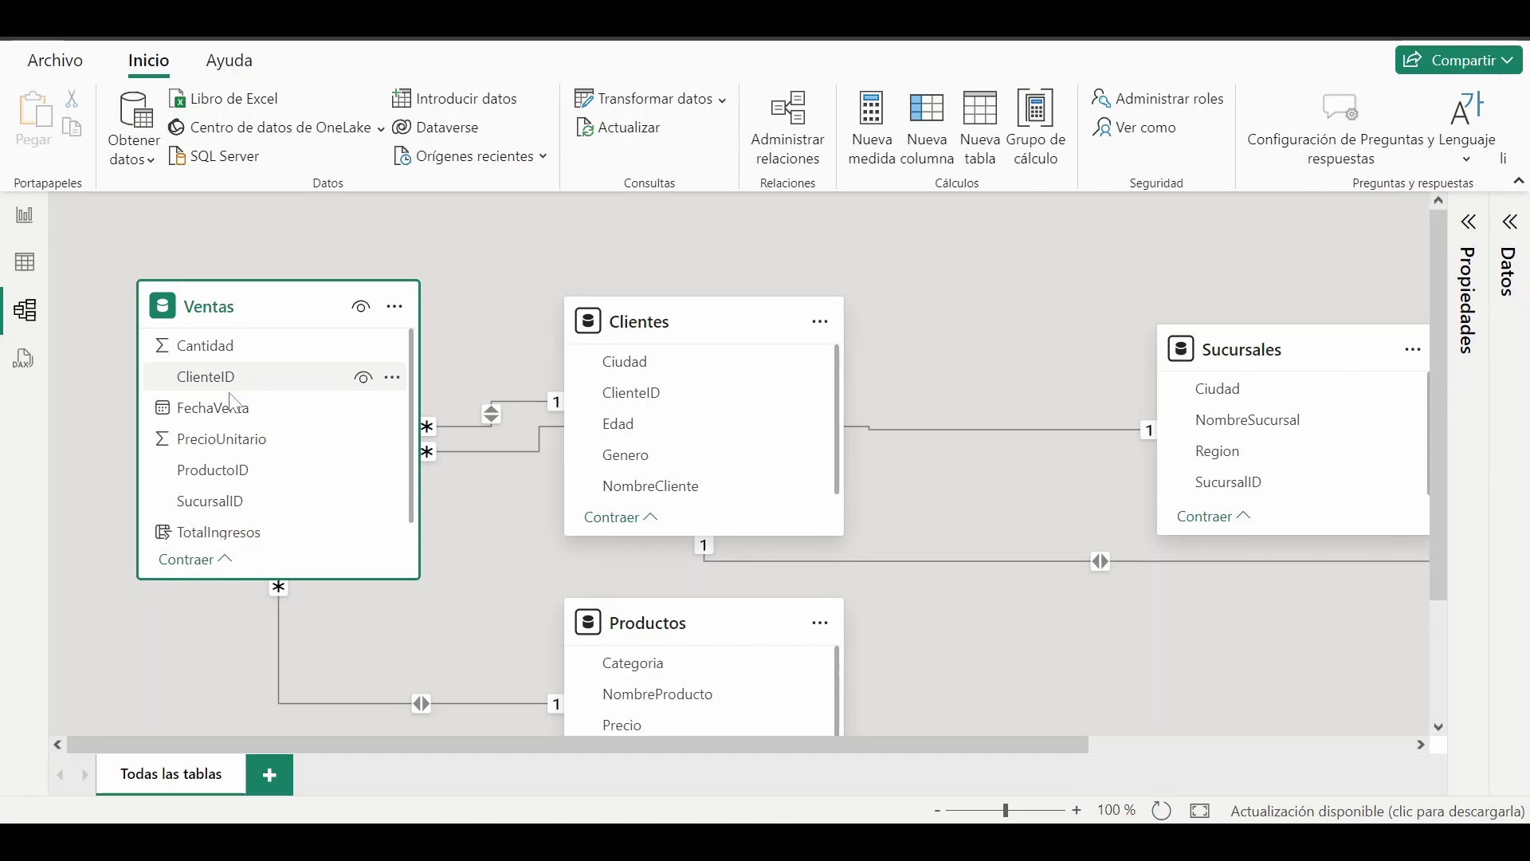
click(364, 380)
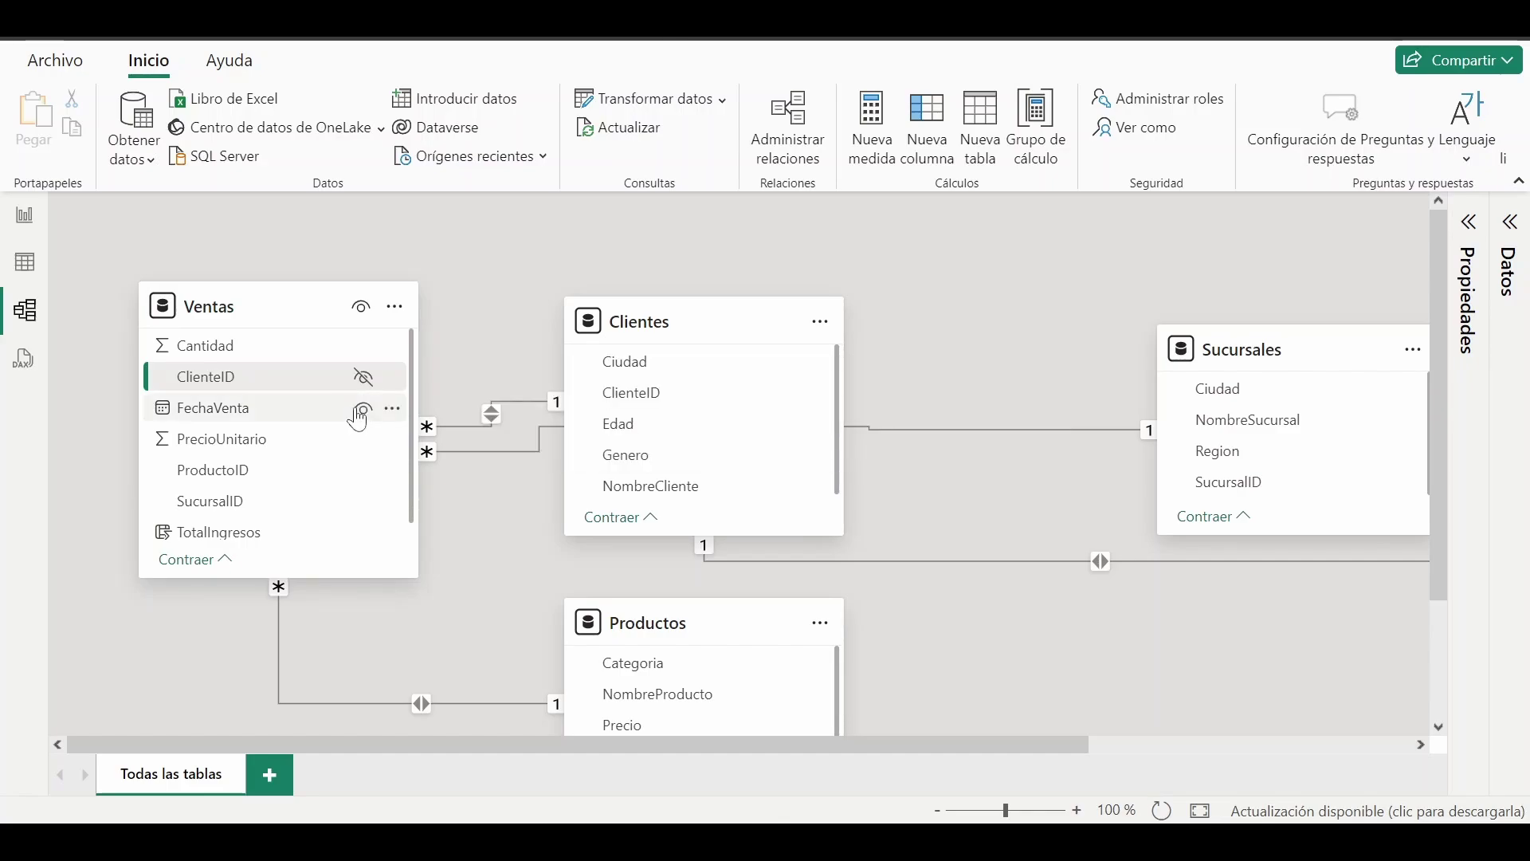
scroll(331, 485, down, 1)
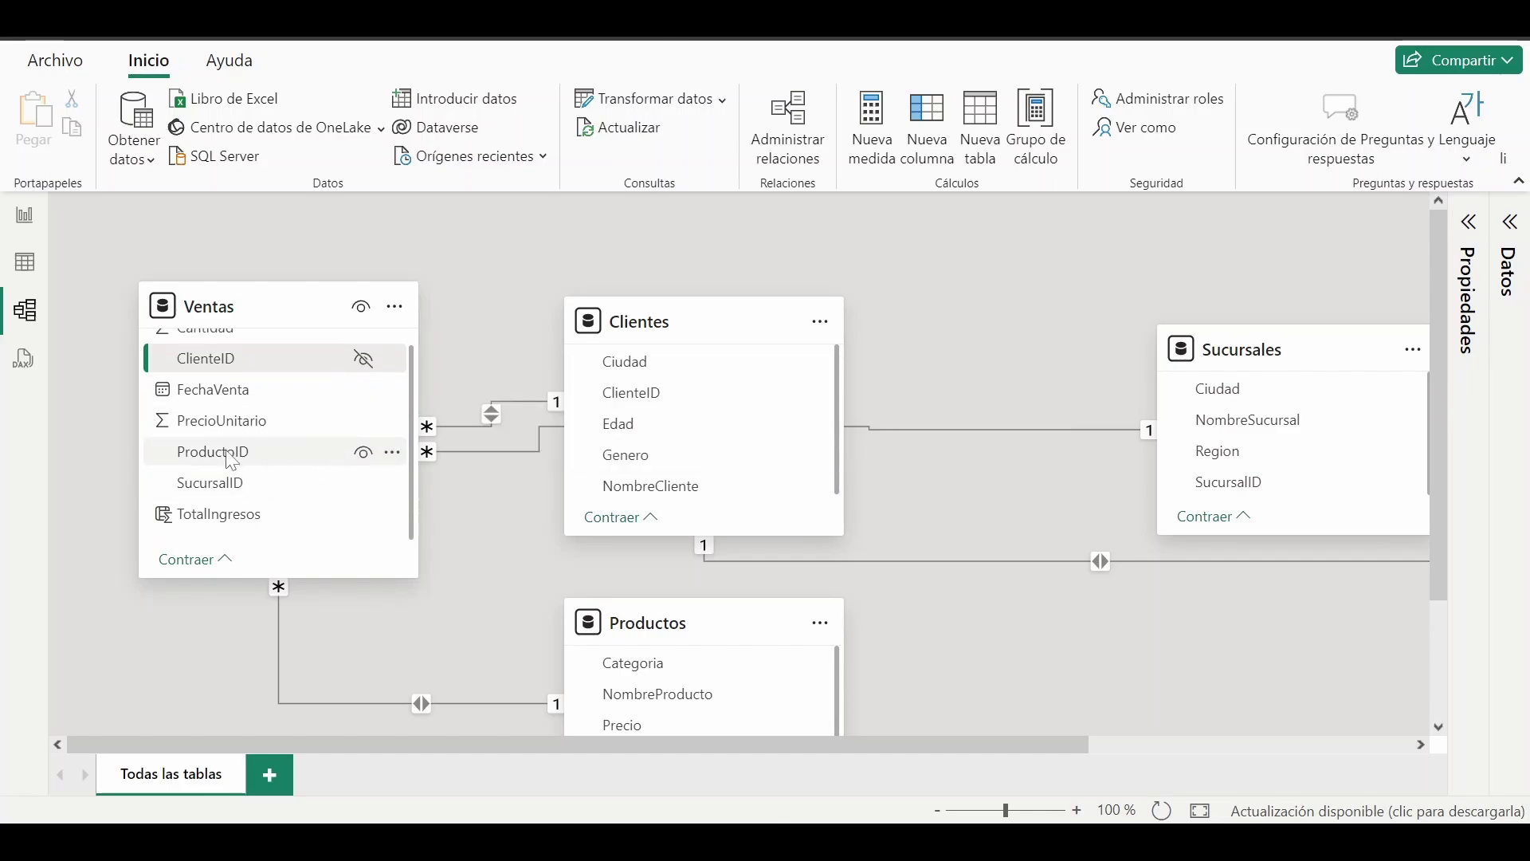
click(365, 458)
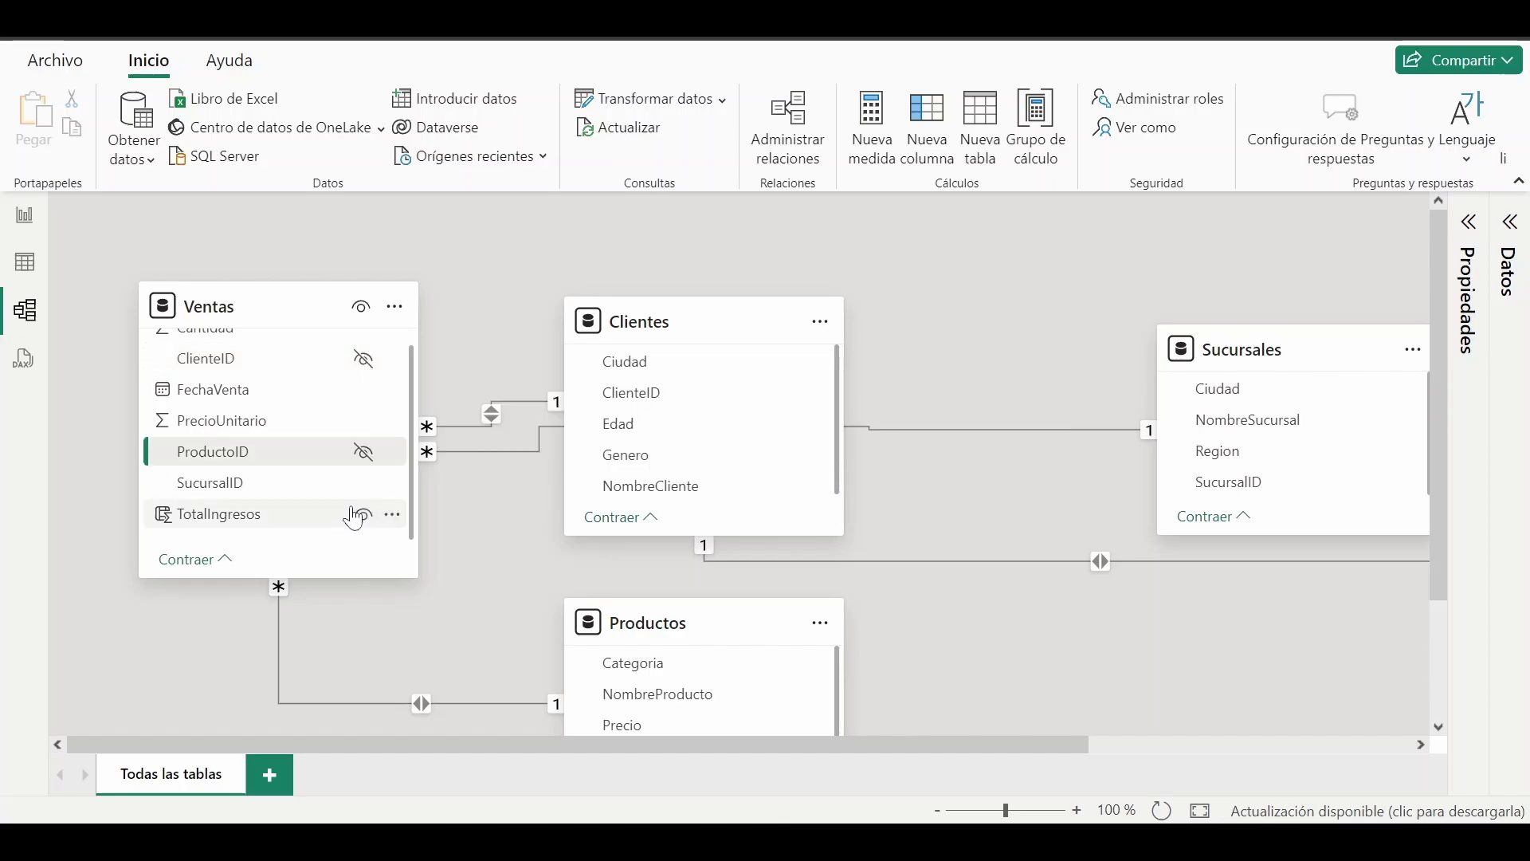
scroll(327, 496, up, 1)
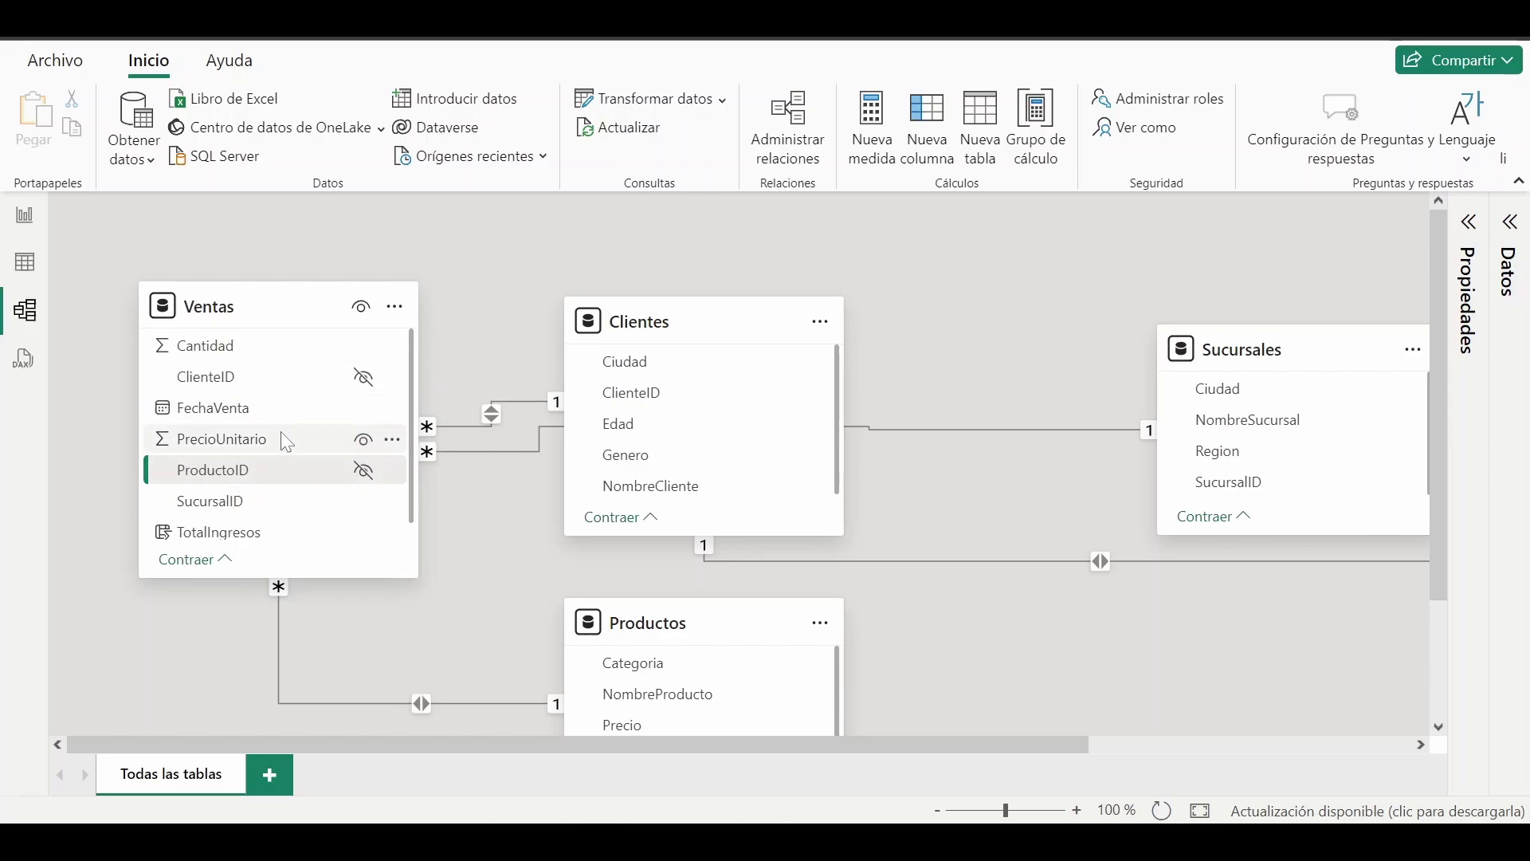
click(27, 219)
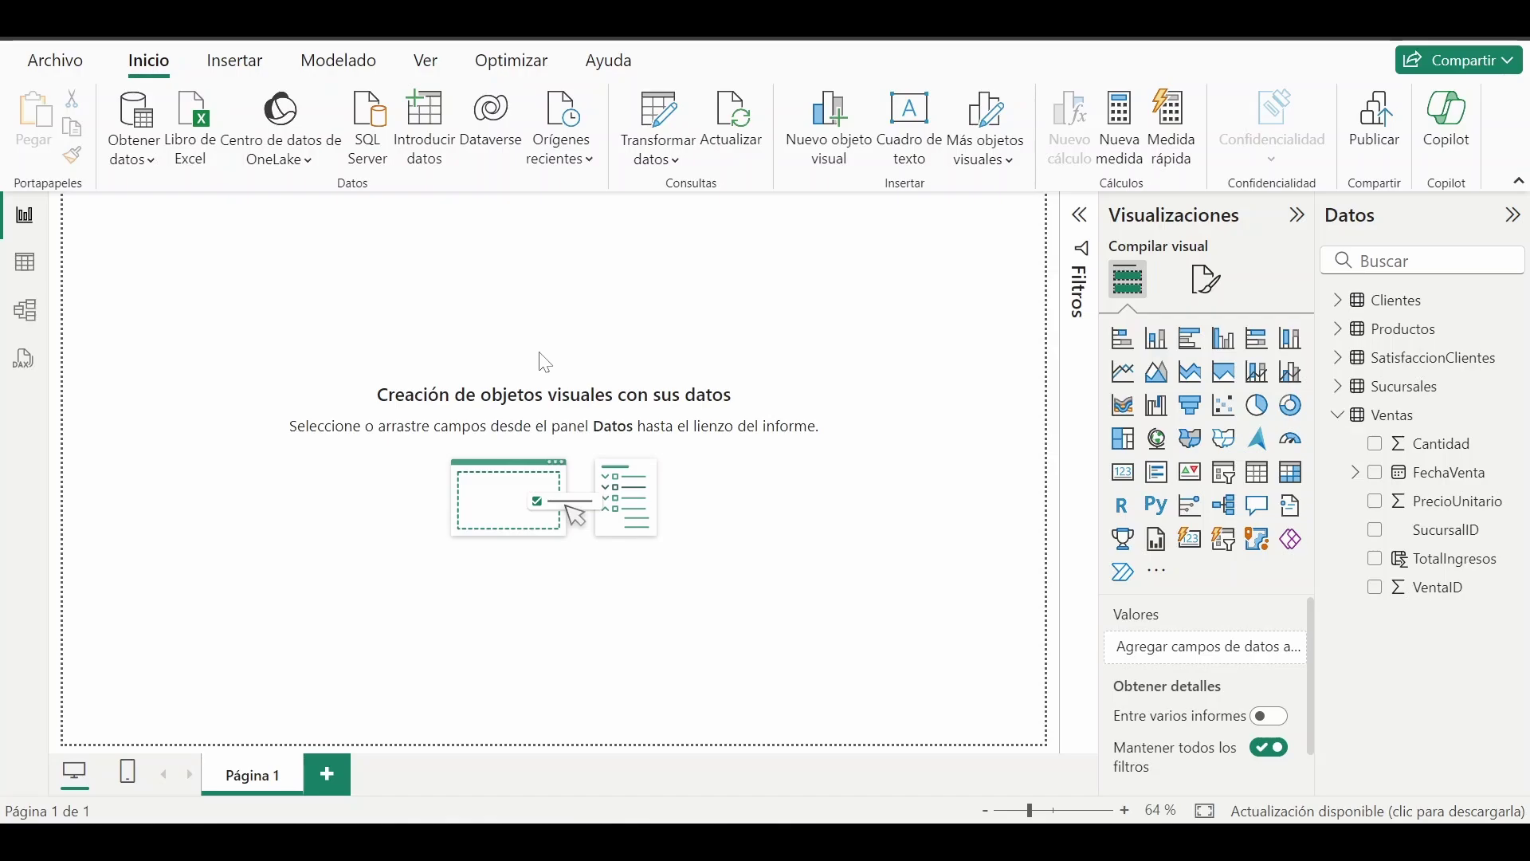
Show the Ventas table in the table view and sort it by FechaVenta in descending order
click(24, 278)
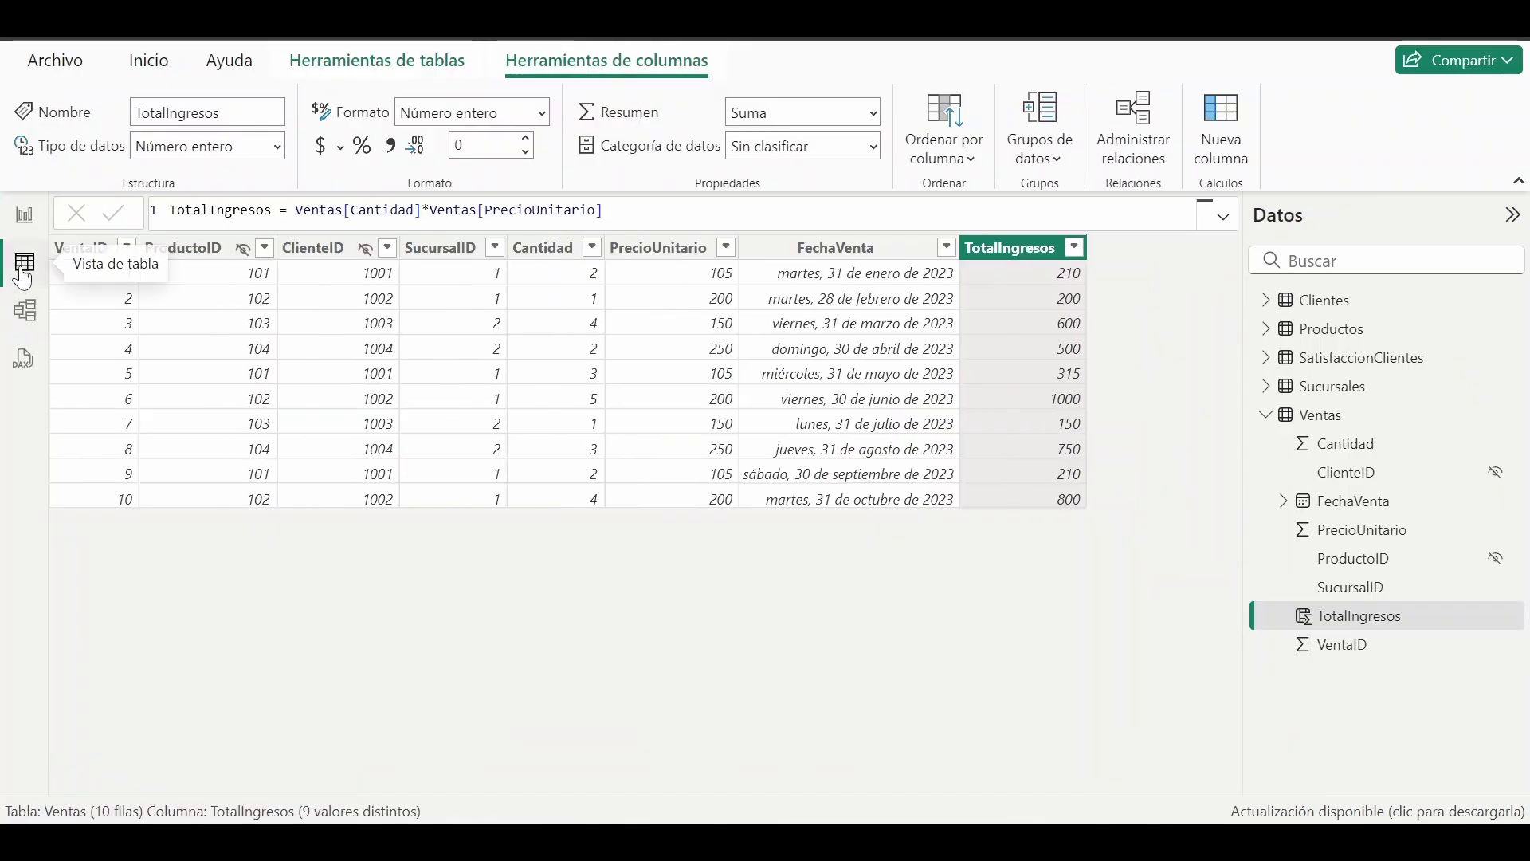
click(1339, 416)
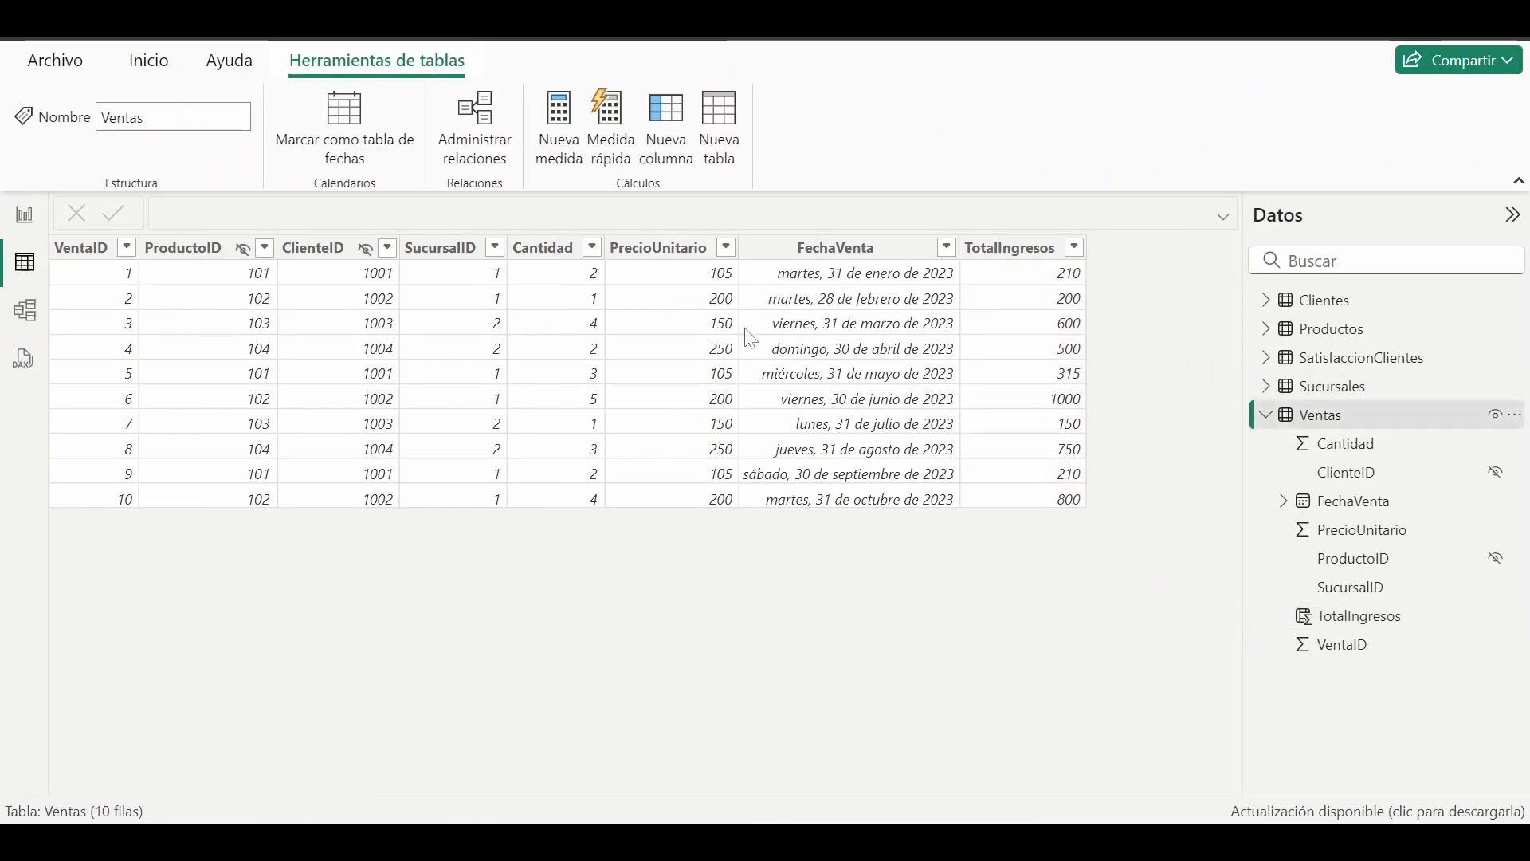
click(946, 247)
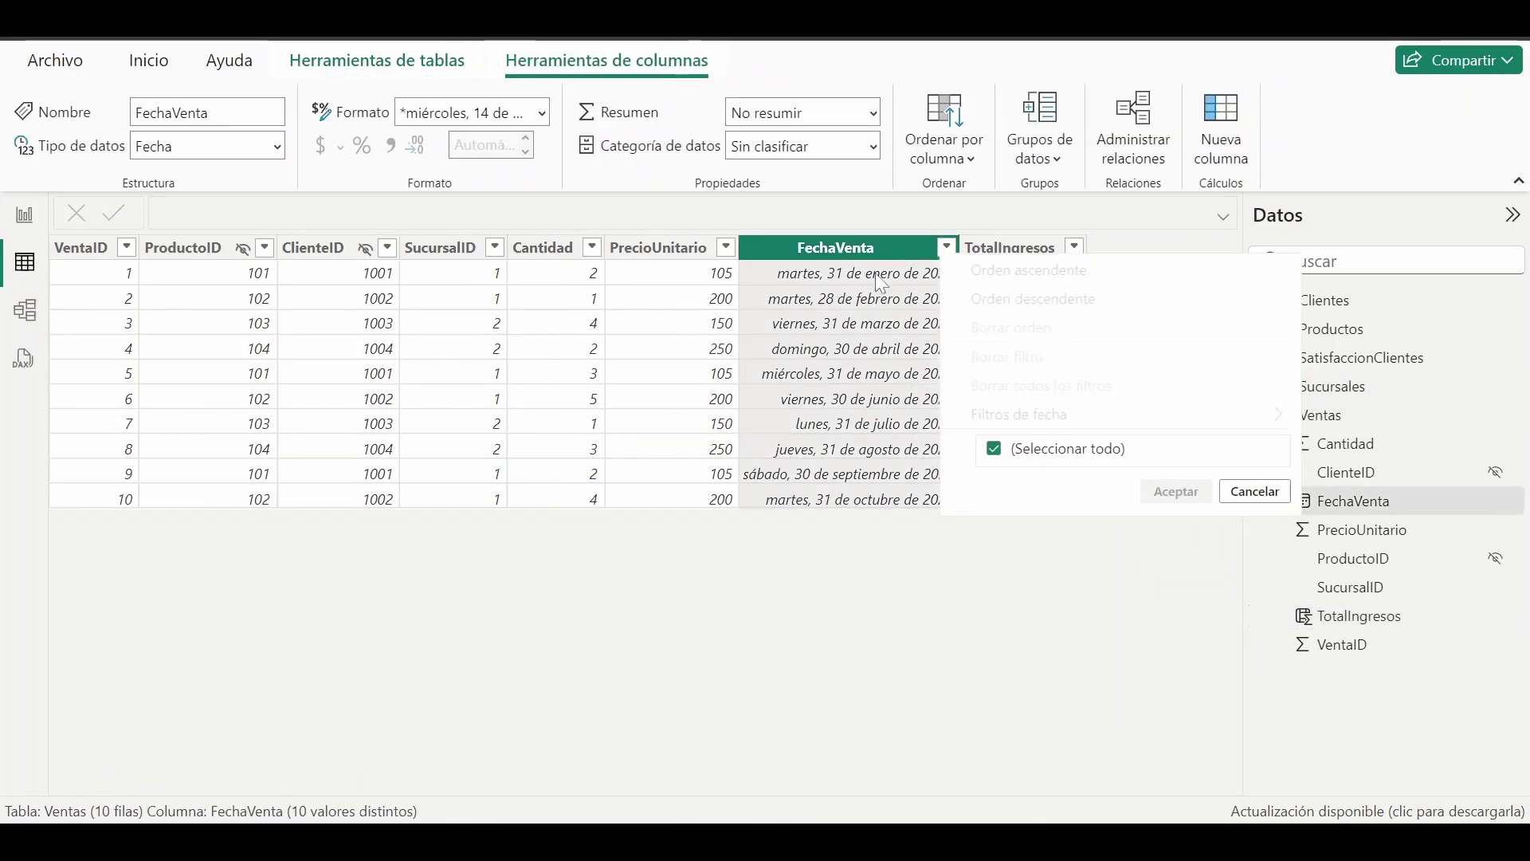
click(1028, 299)
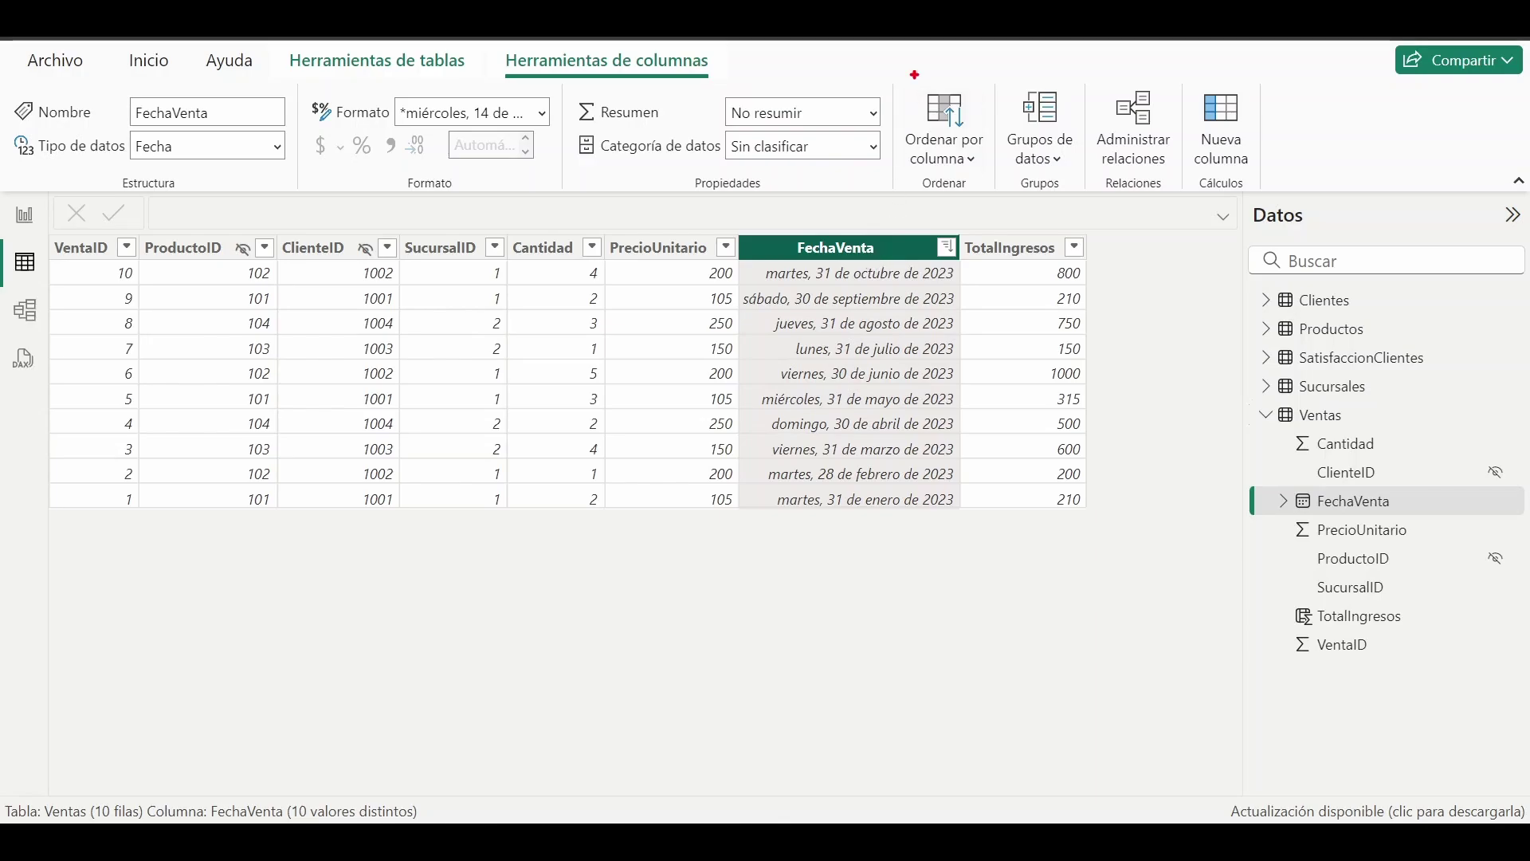
Set FechaVenta to sort by PrecioUnitario and look at the sort-by-column options for PrecioUnitario
click(966, 160)
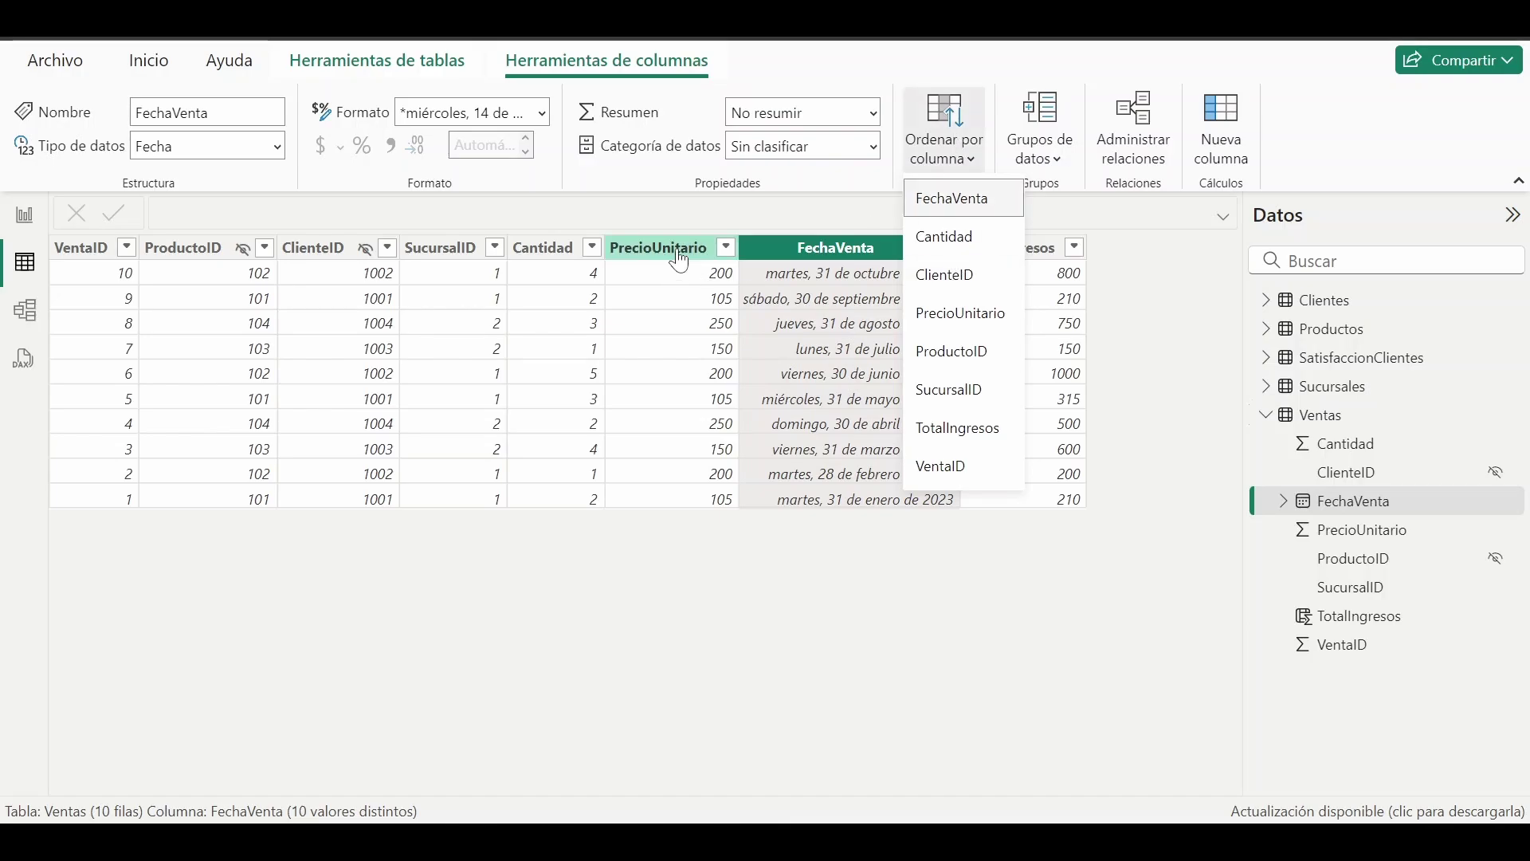
click(987, 313)
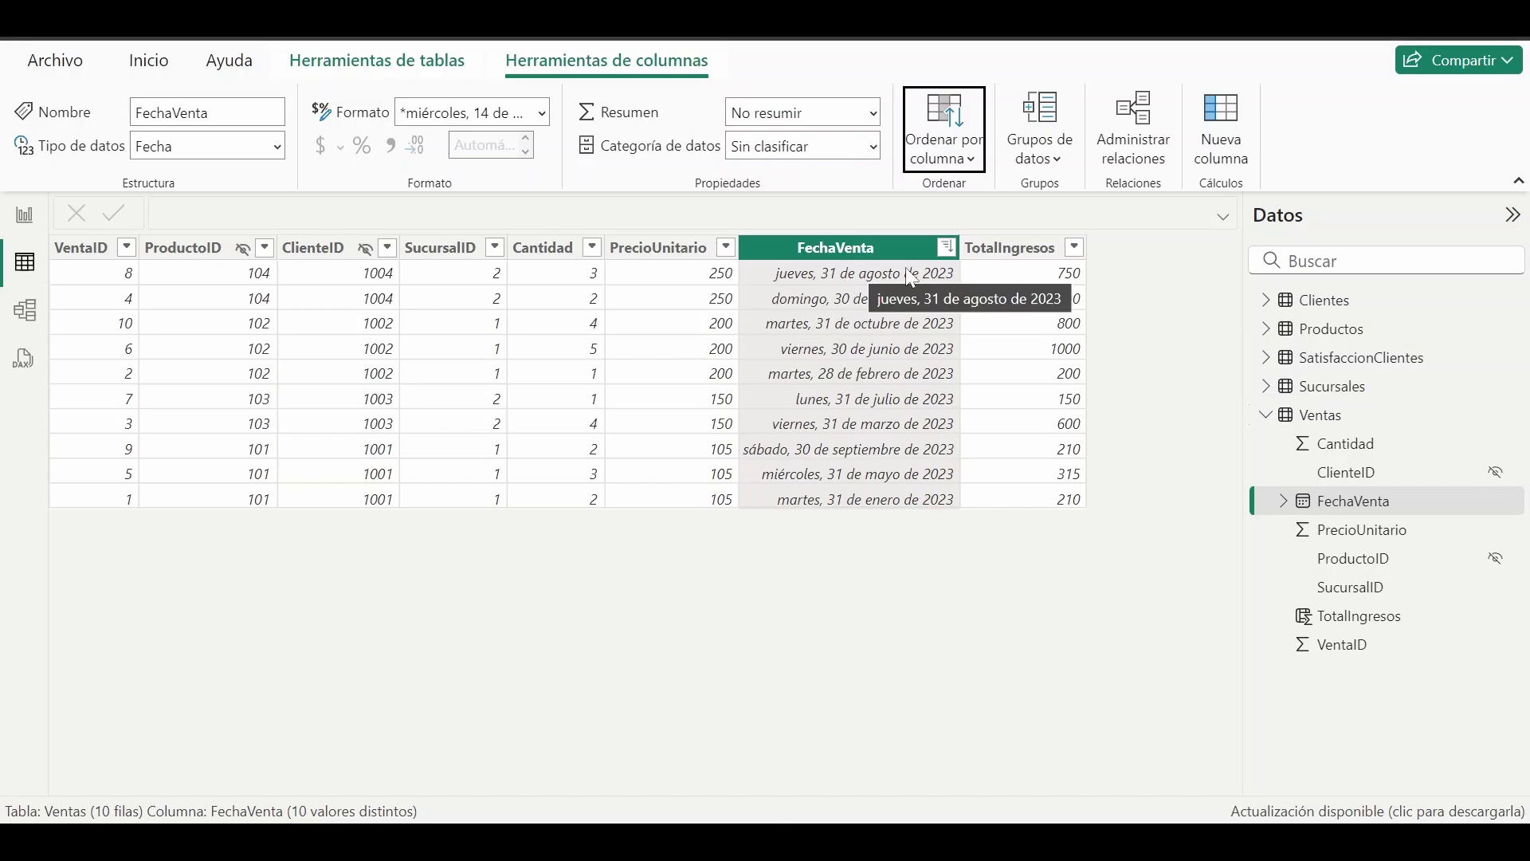
click(686, 275)
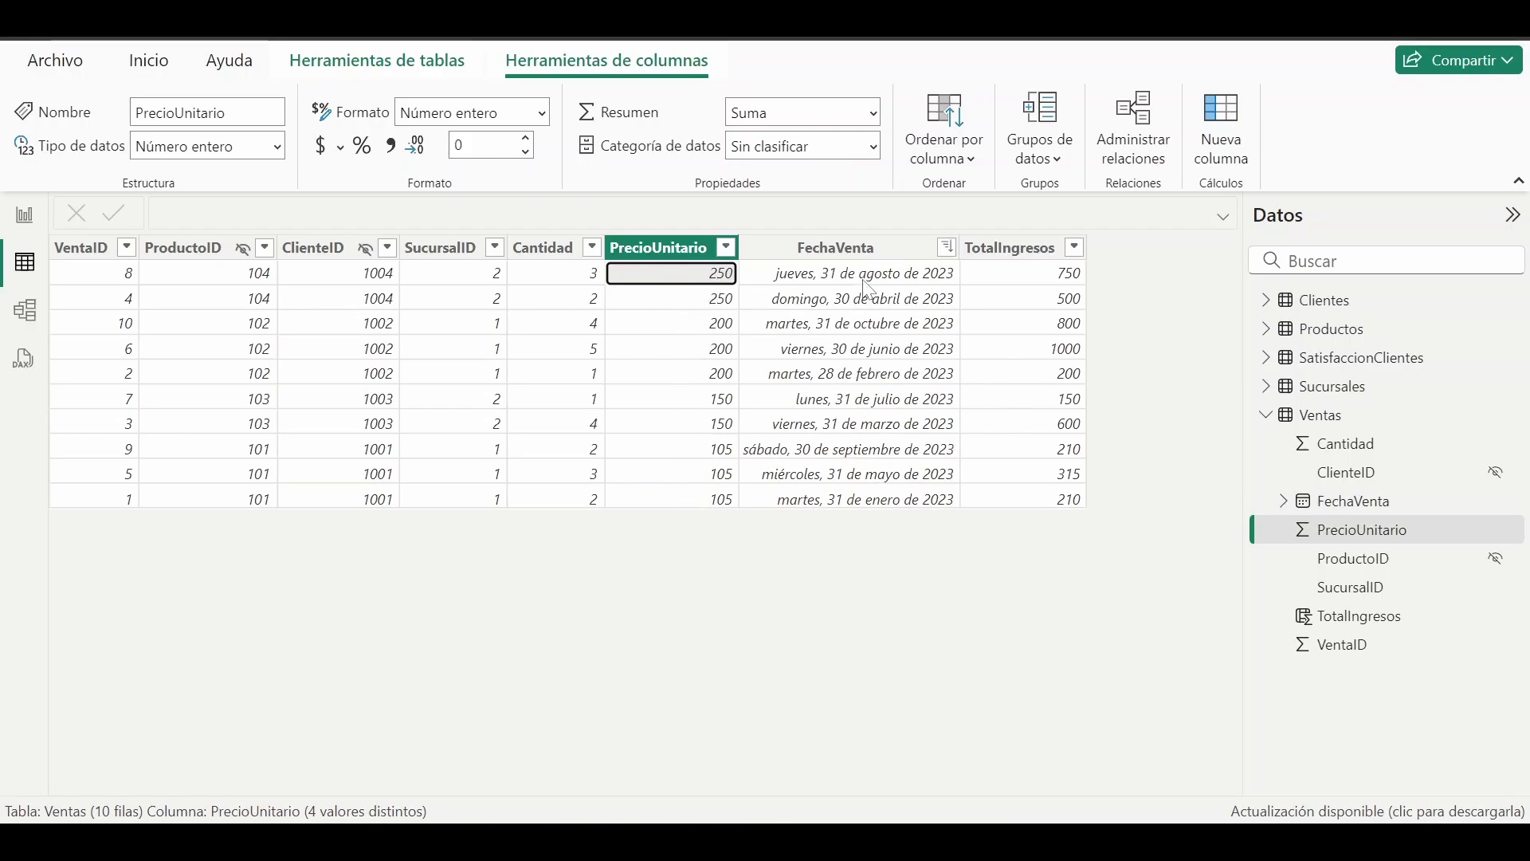
click(964, 145)
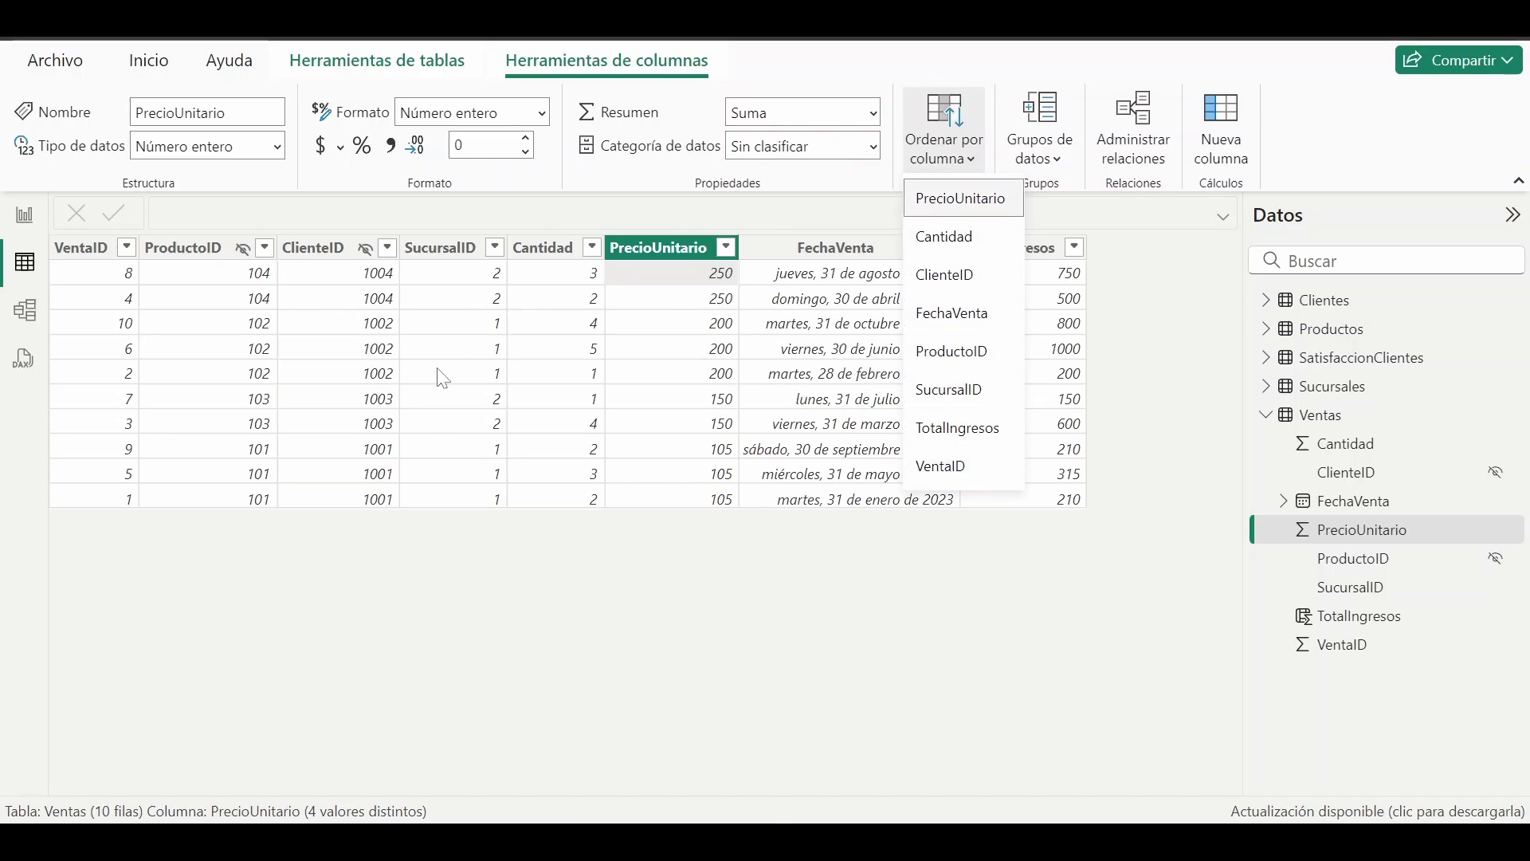
Set the FechaVenta column to sort by SucursalID and examine the resulting row order
click(833, 253)
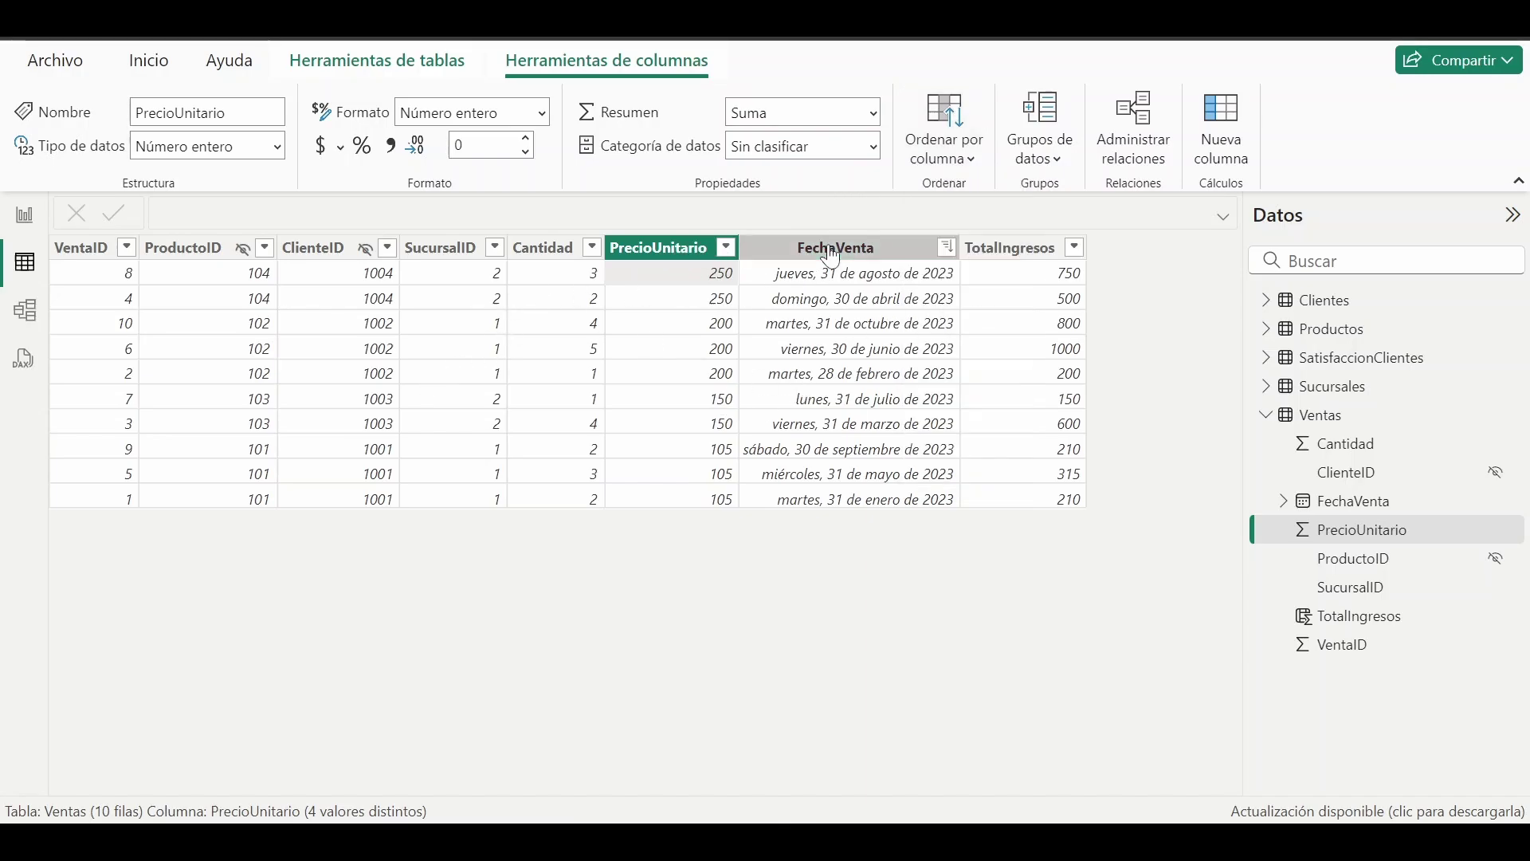
click(959, 165)
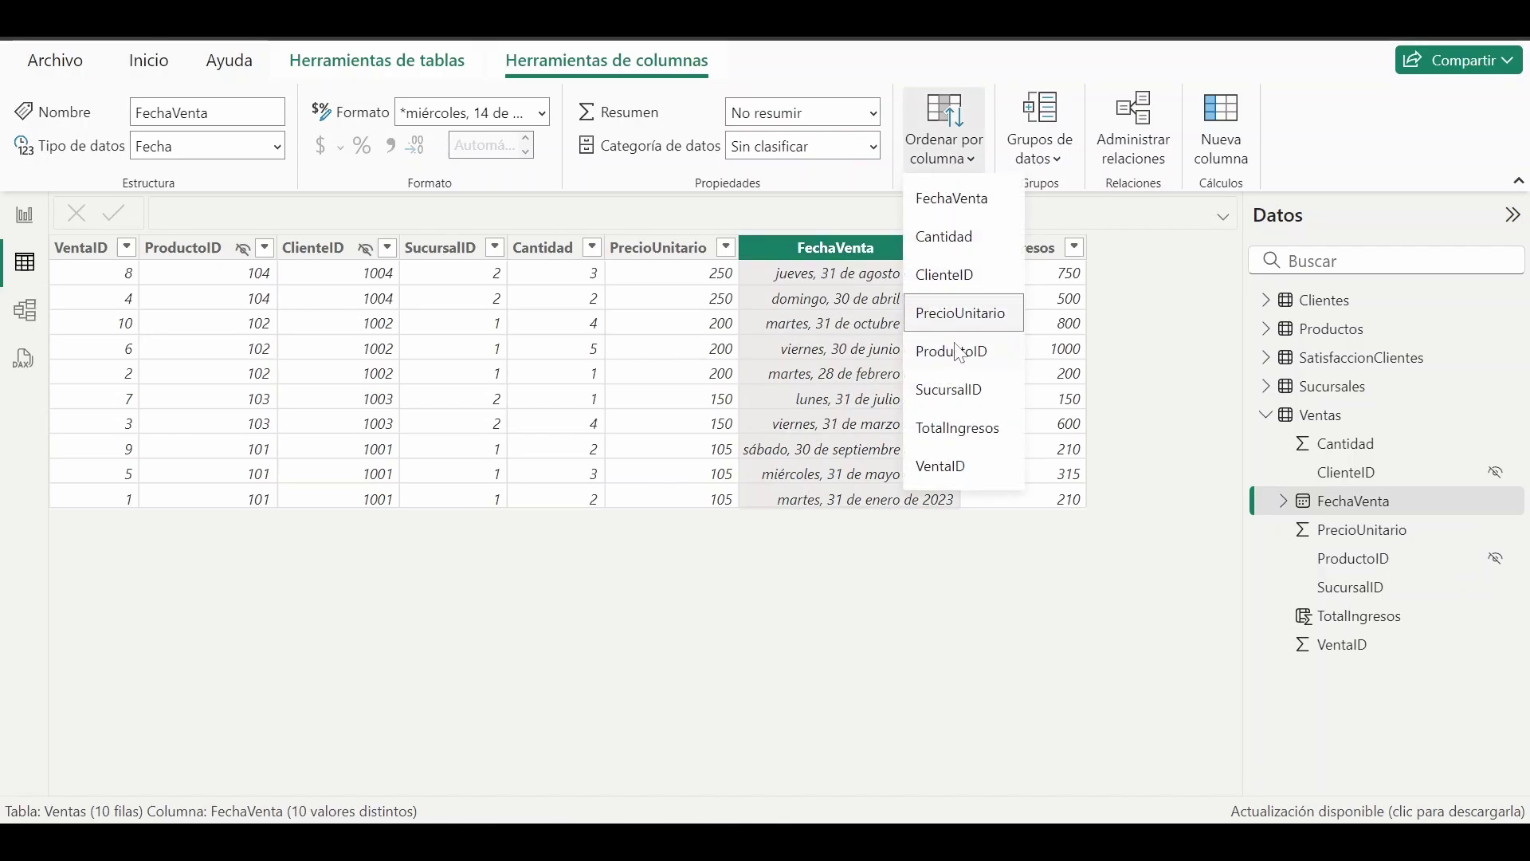
click(971, 391)
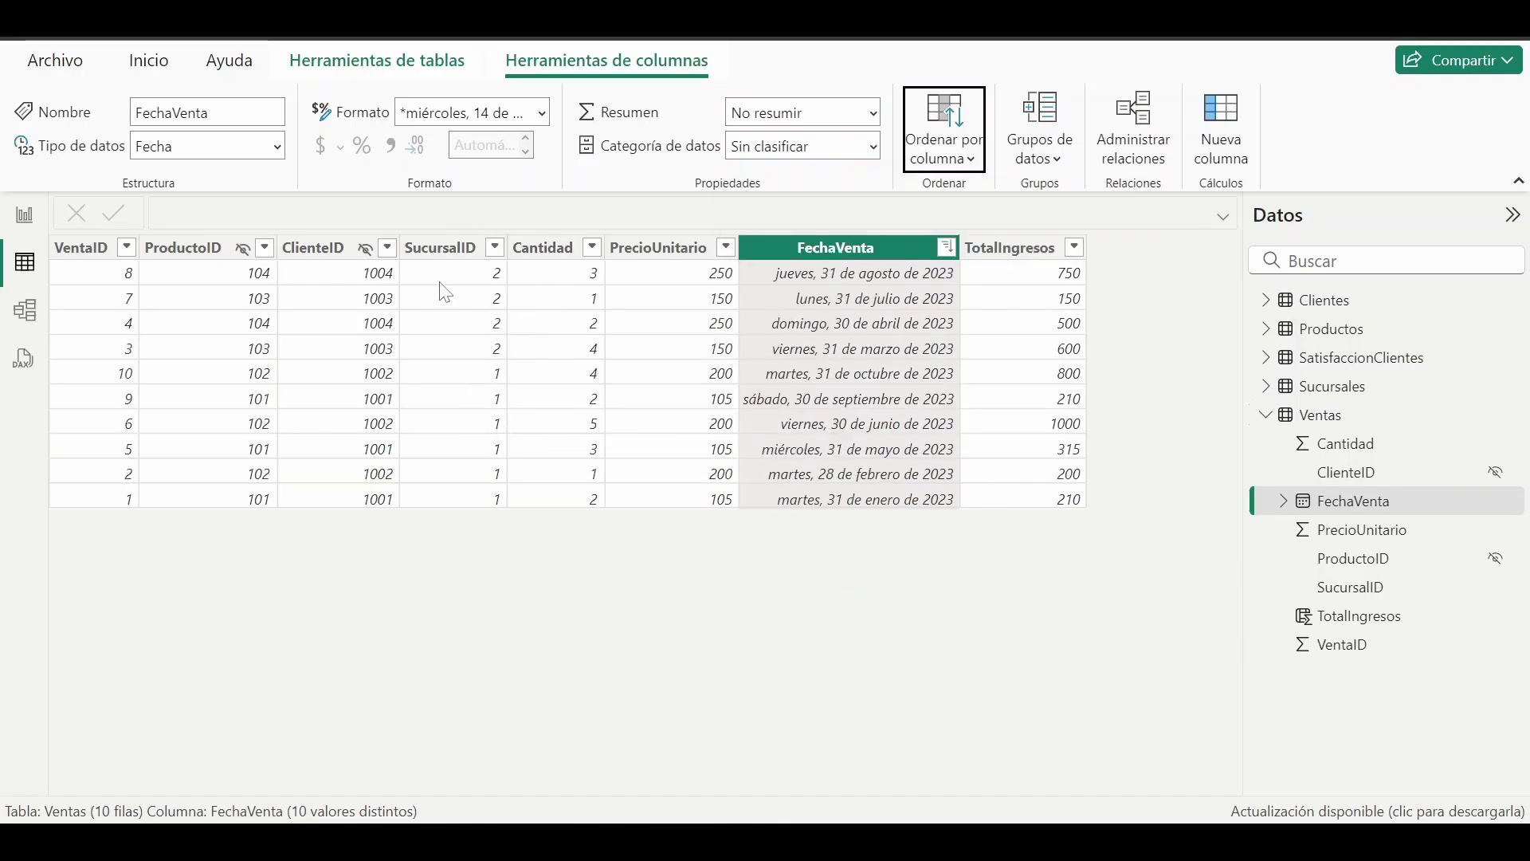
mouse_move(405, 237)
mouse_down()
mouse_move(444, 457)
mouse_move(526, 527)
mouse_up()
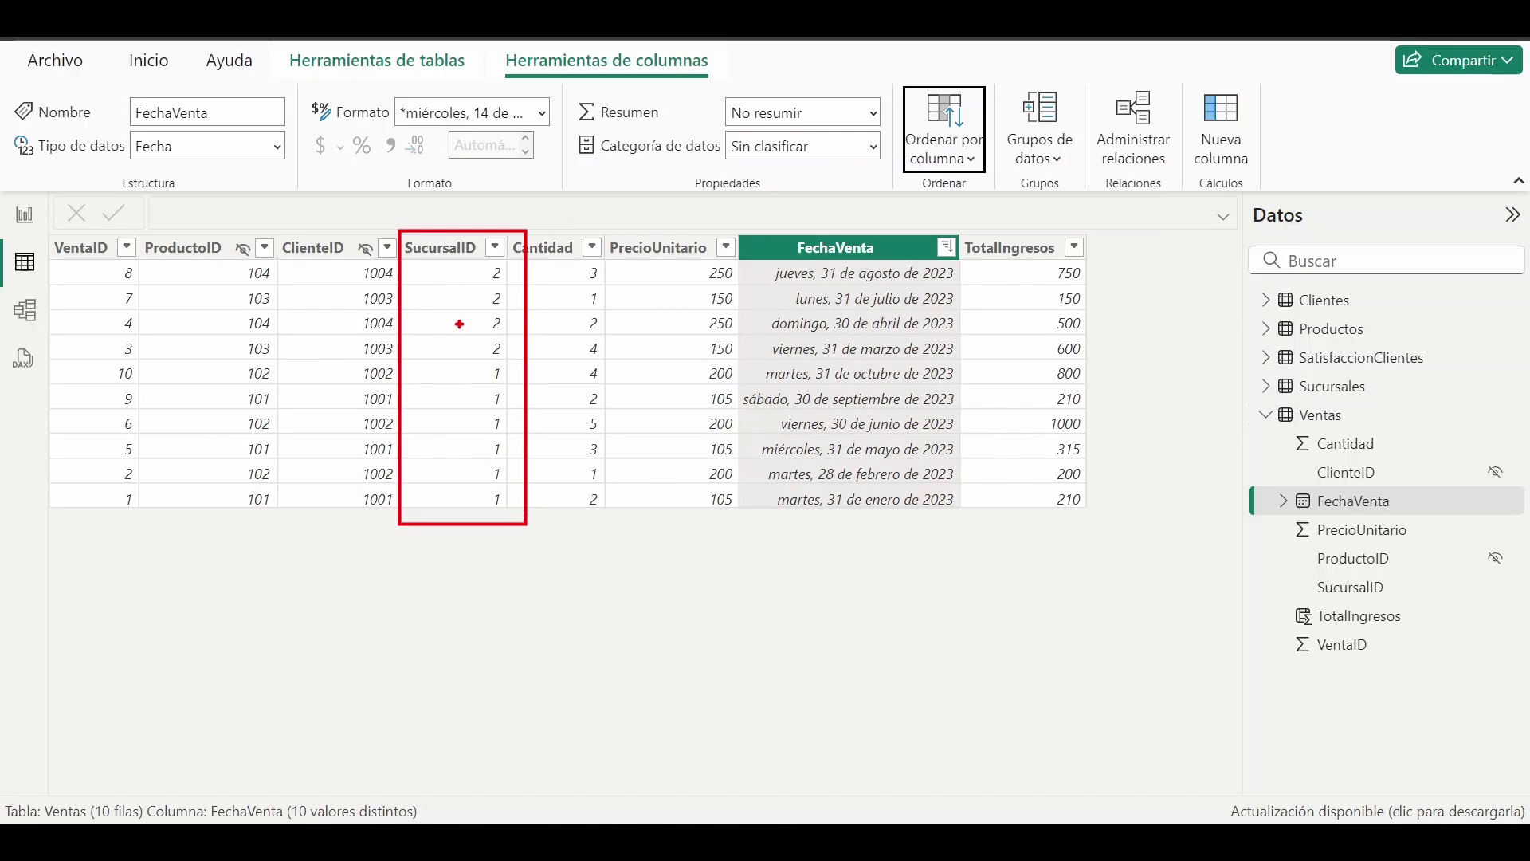
key(Escape)
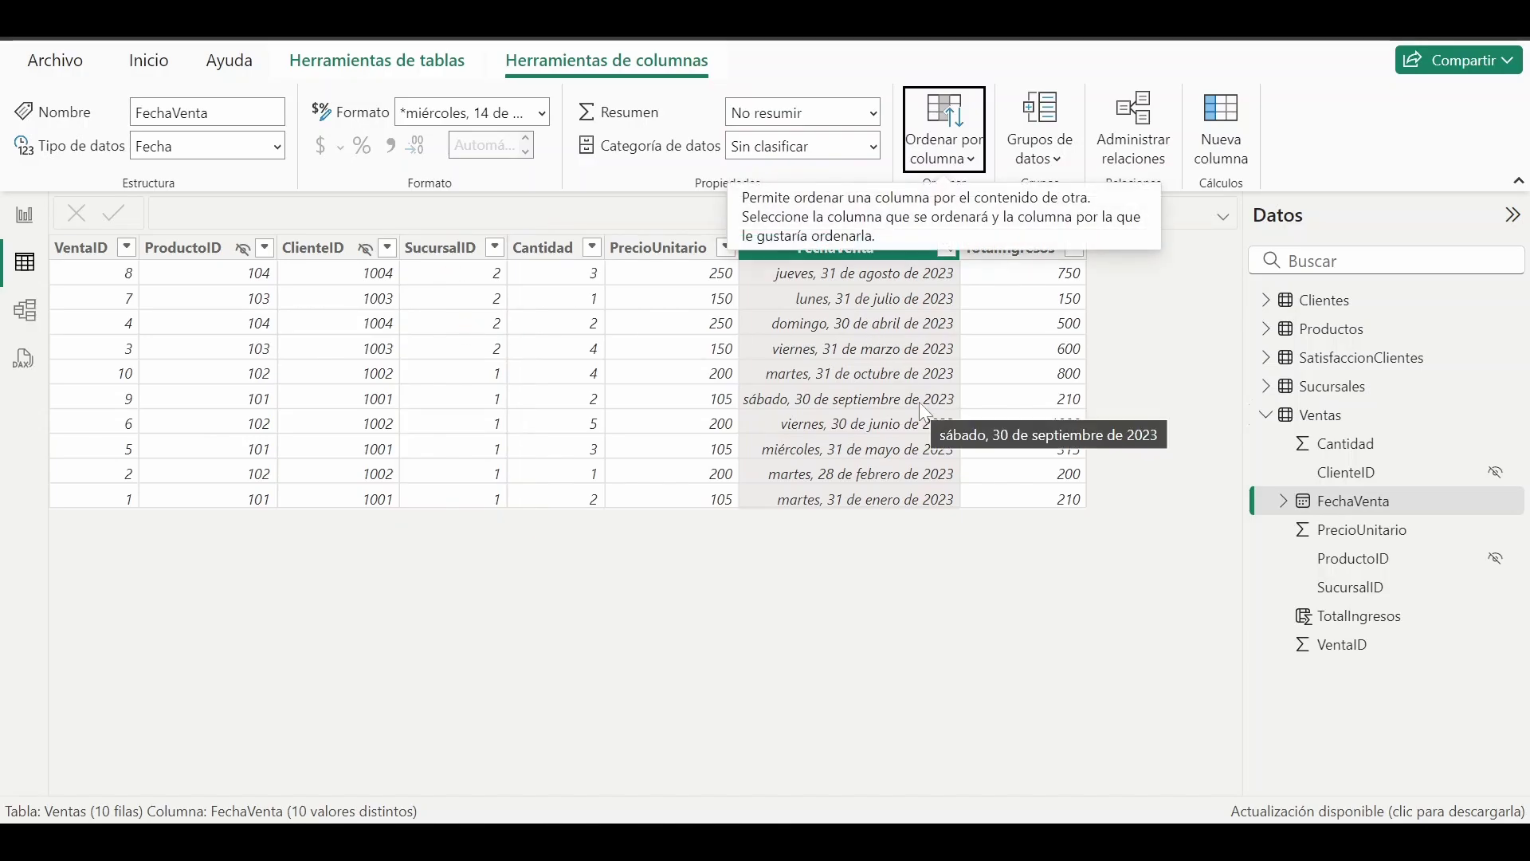
Visit the report view, return to the table view and look through the date formats available for FechaVenta
click(27, 221)
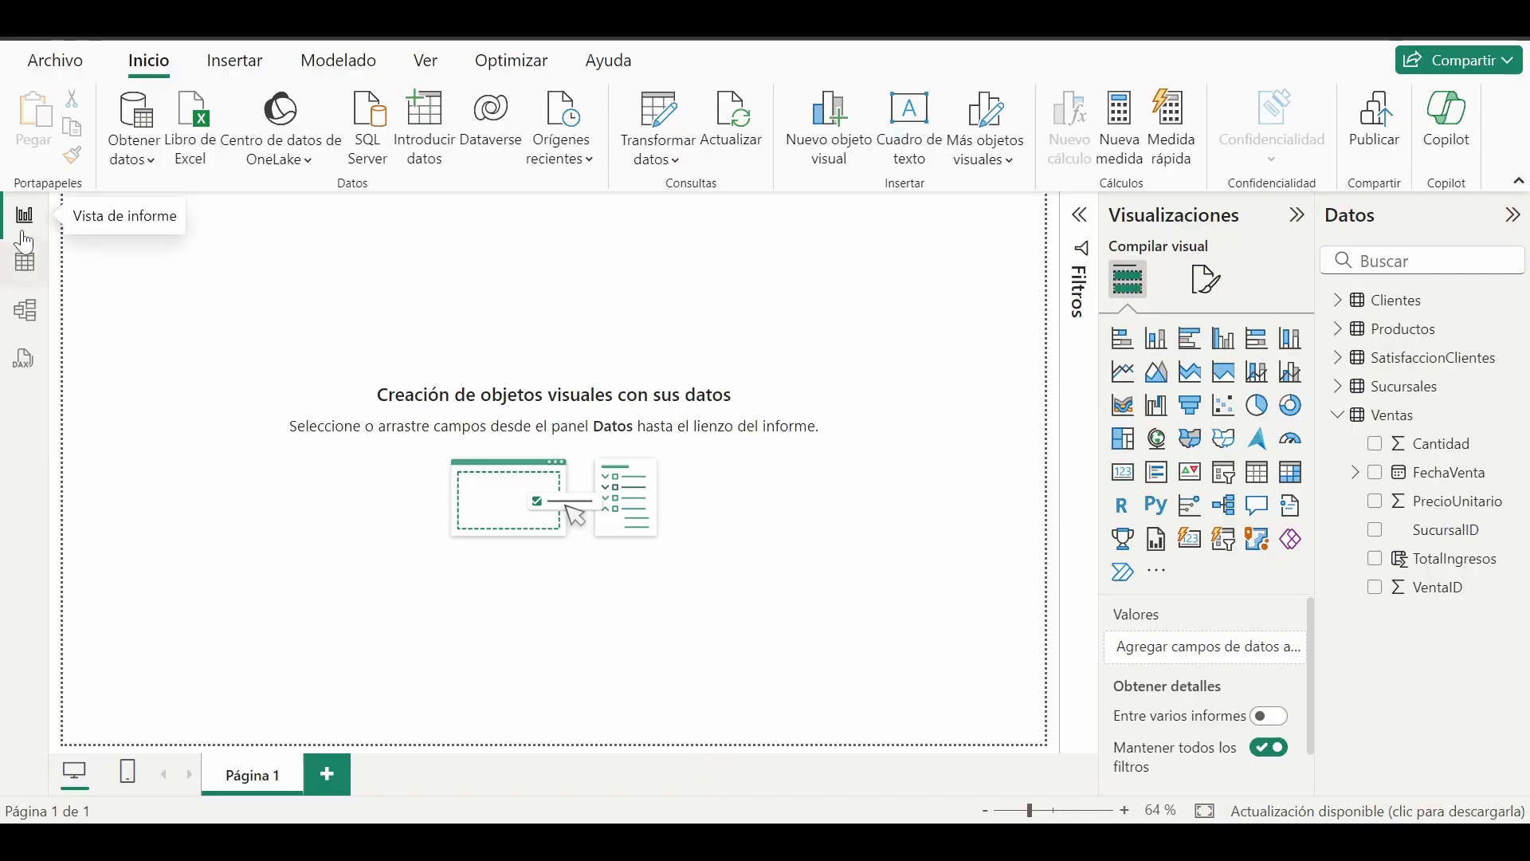
click(25, 267)
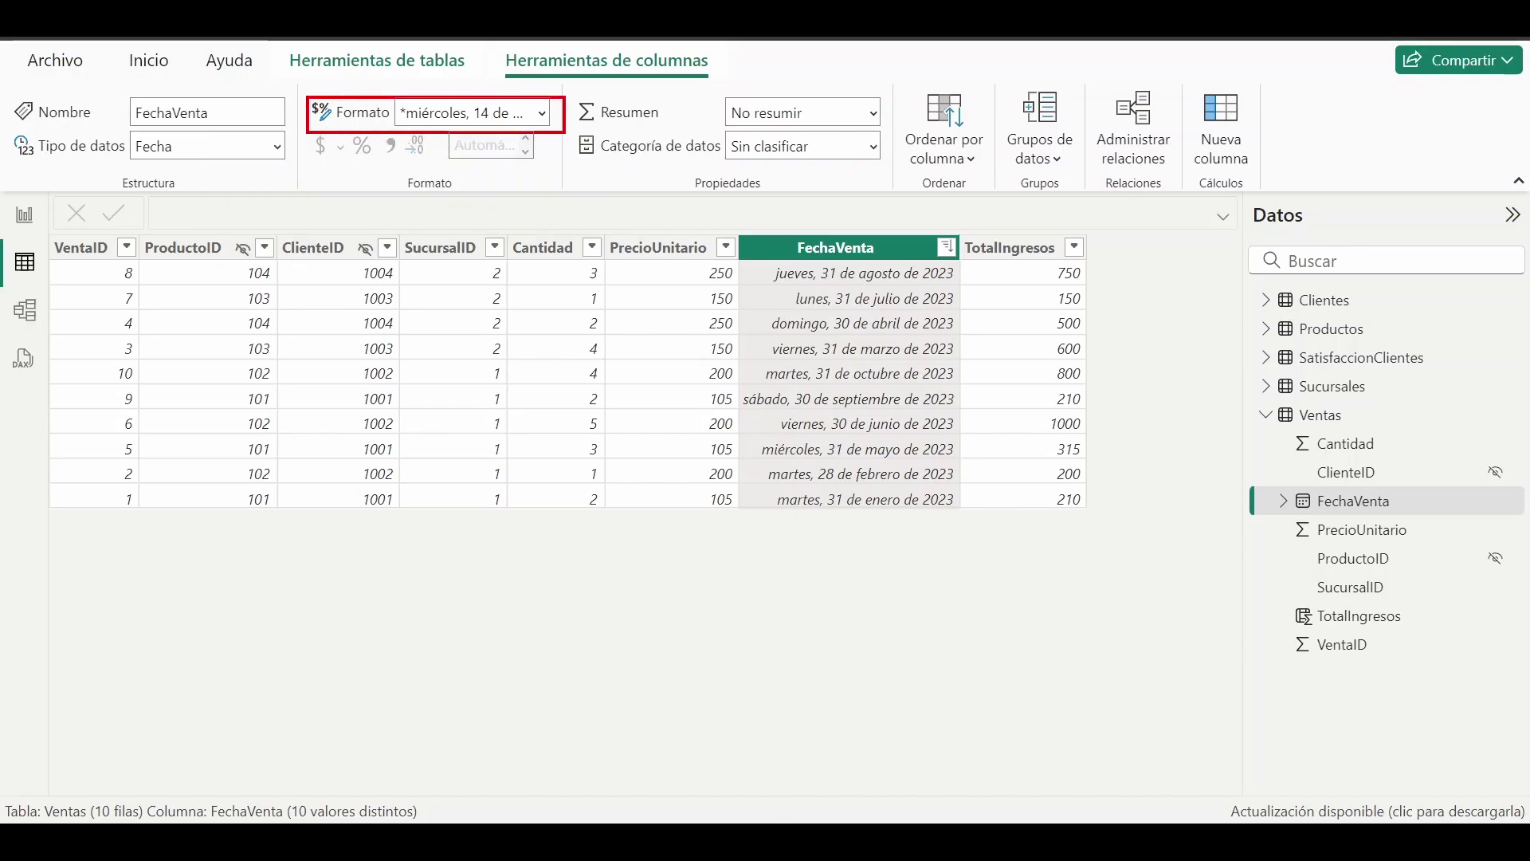
click(543, 113)
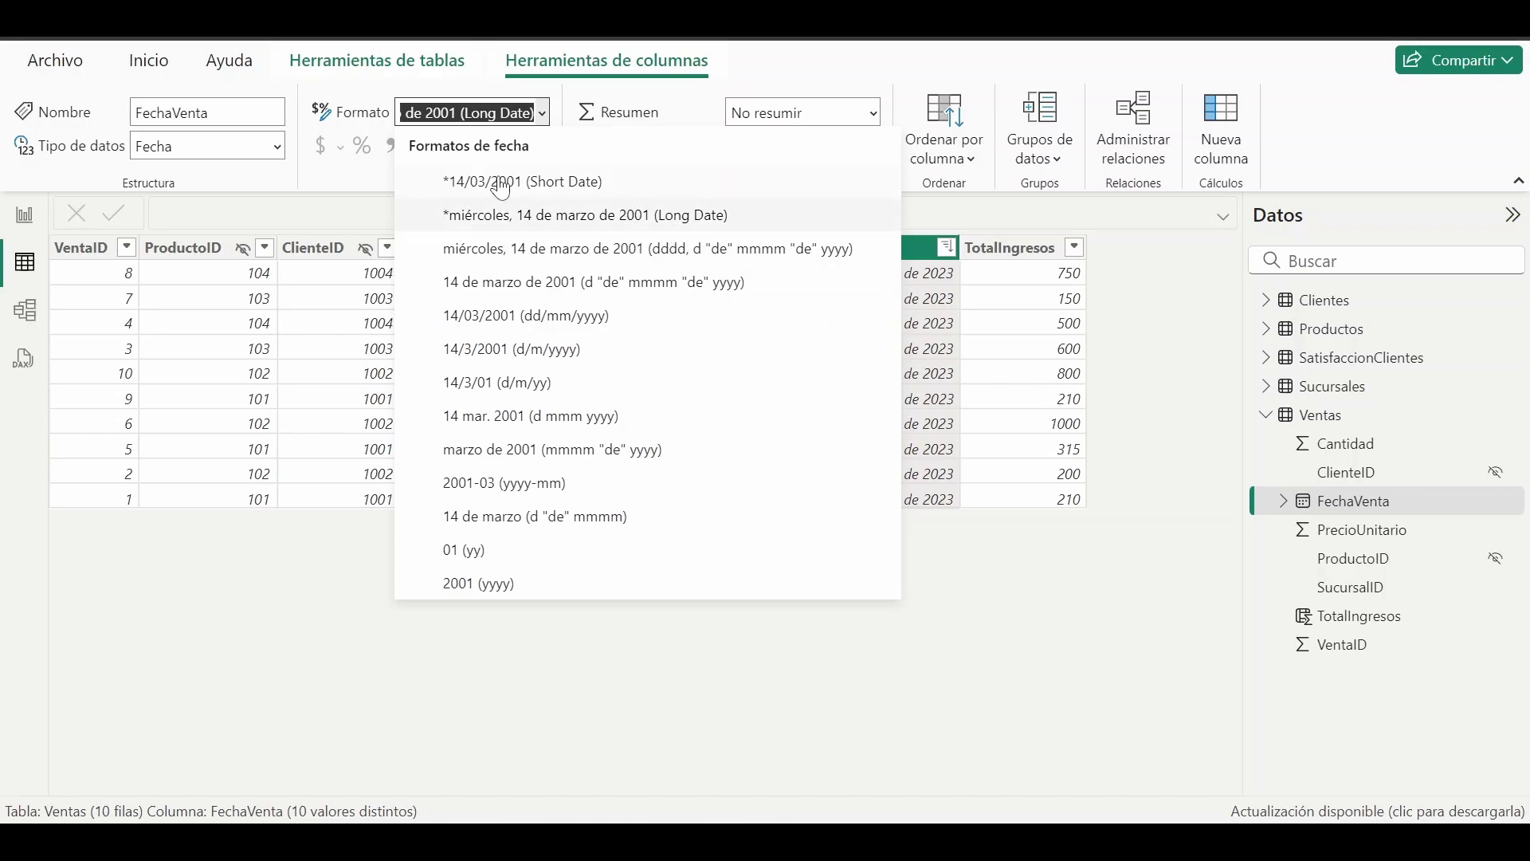
click(732, 668)
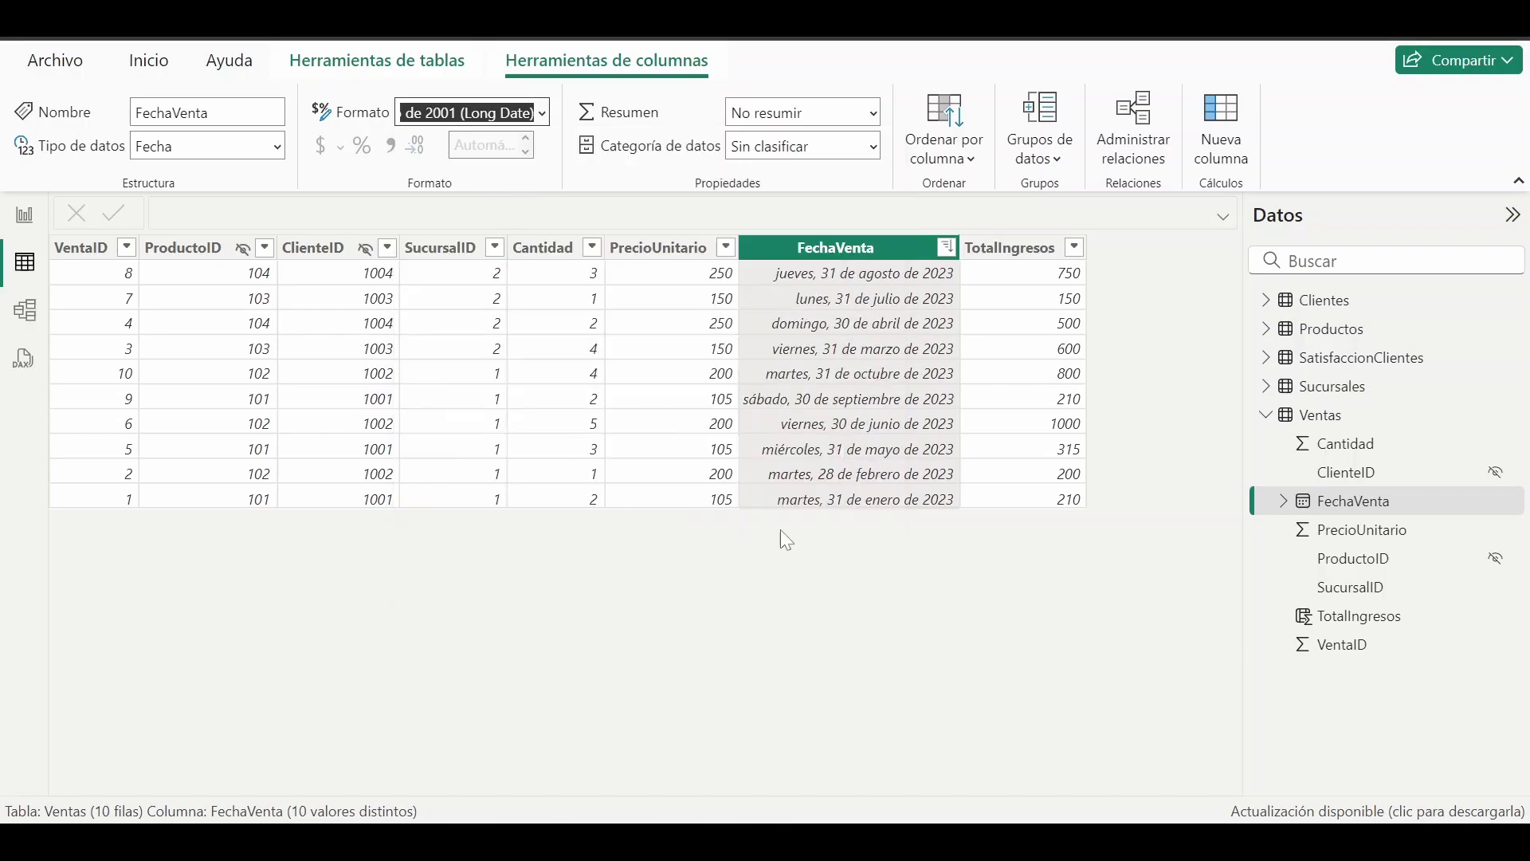
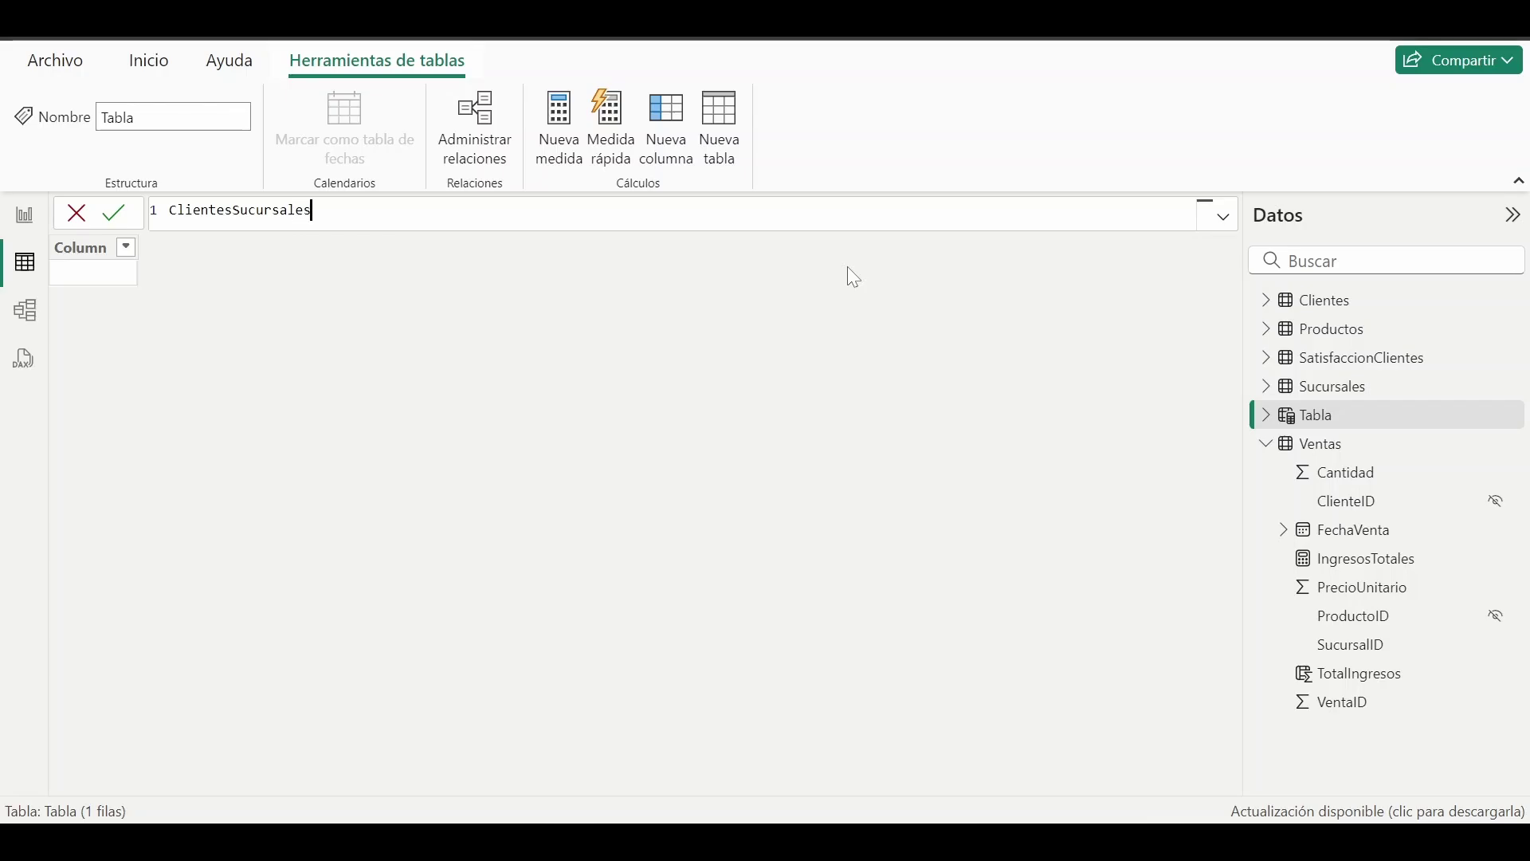
Begin the ClientesSucursales table formula with a DISTINCT function wrapping SELECTCOLUMNS
text(= dist)
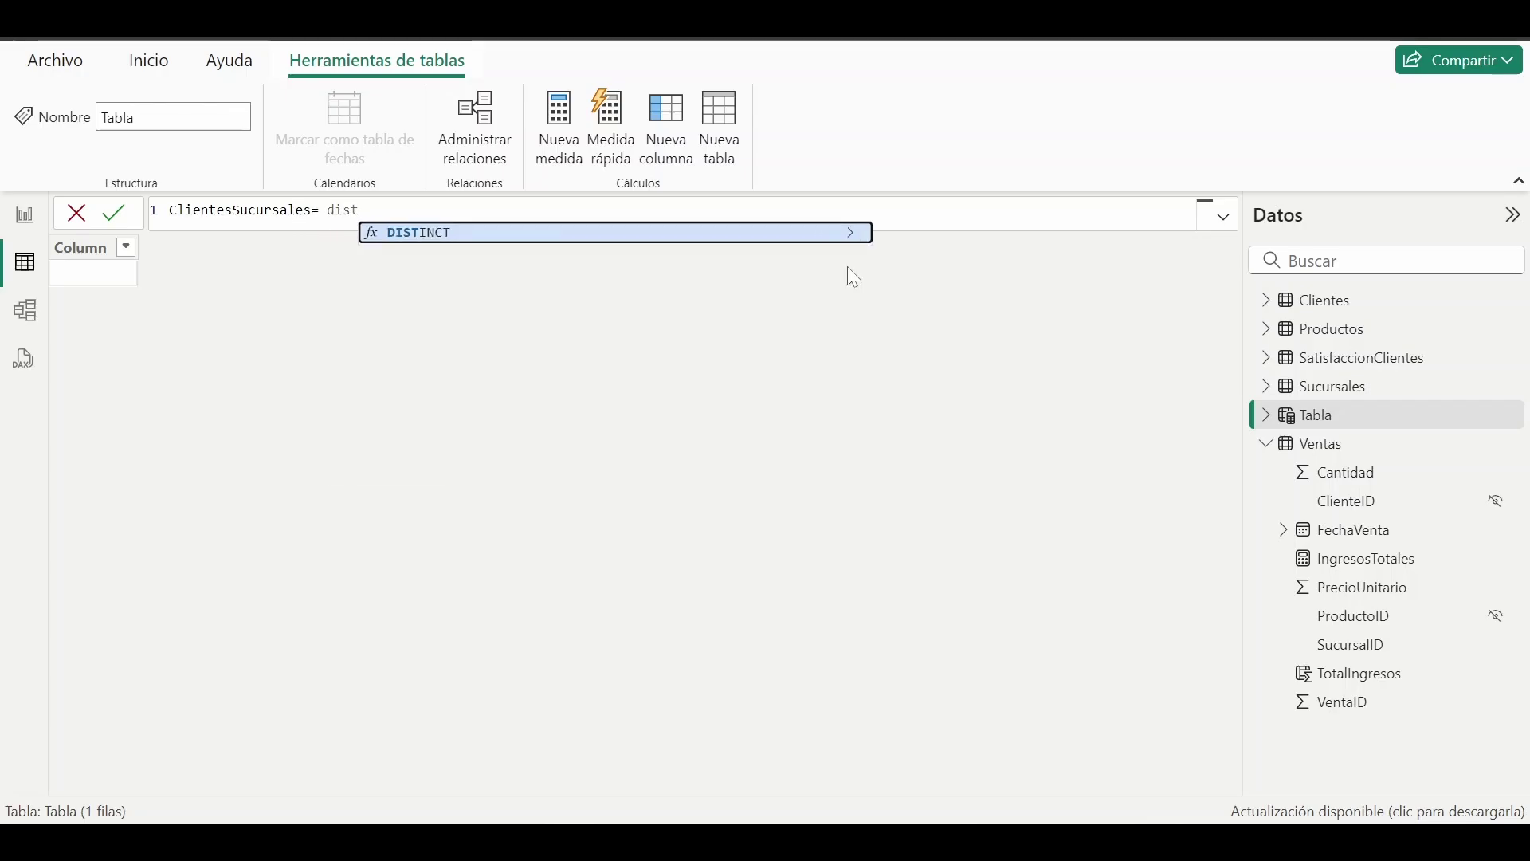
click(411, 236)
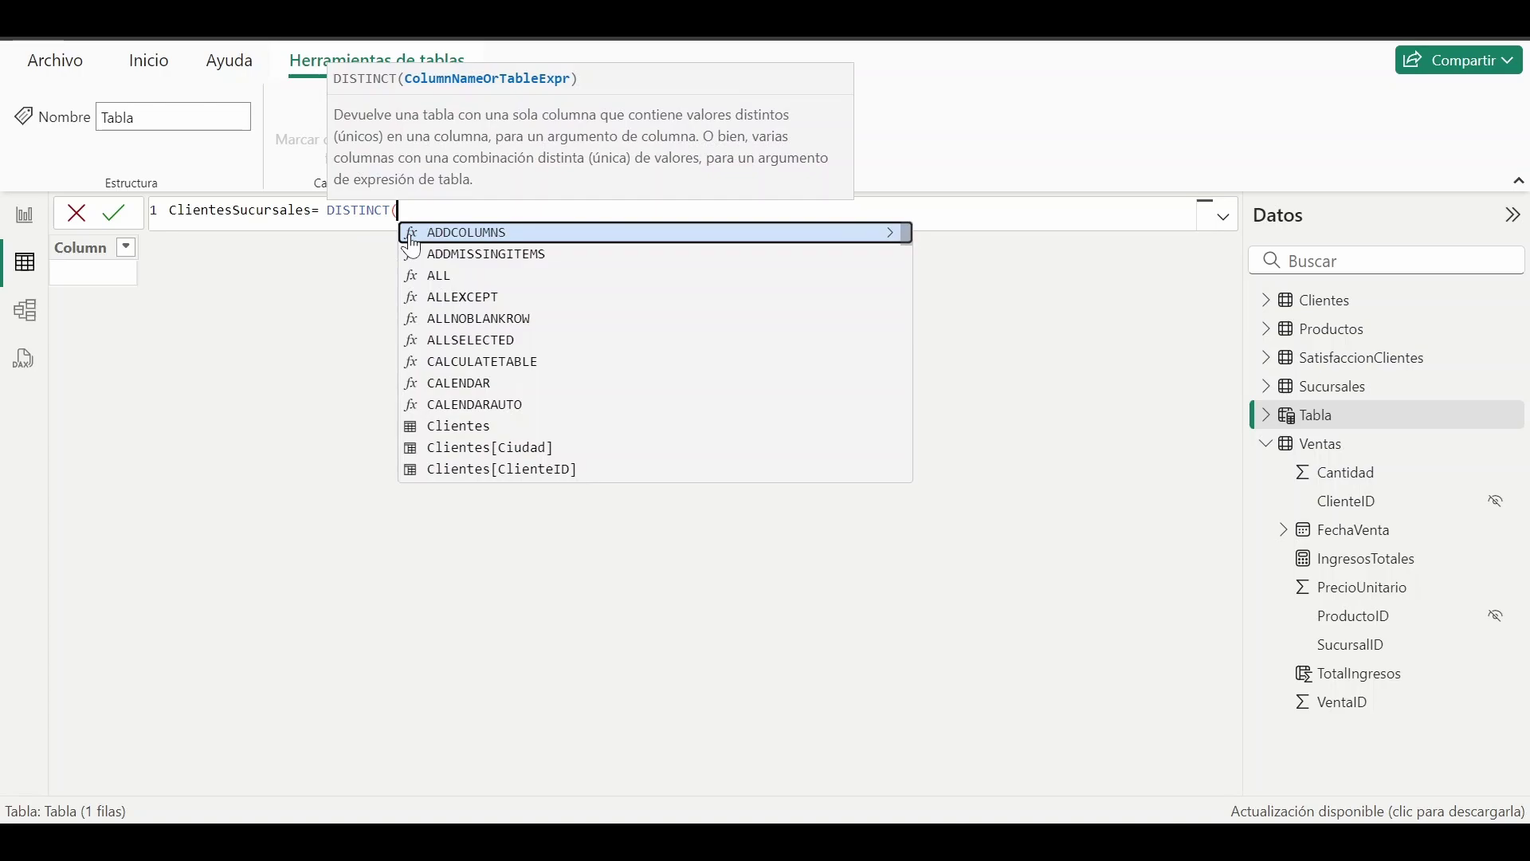
text(se)
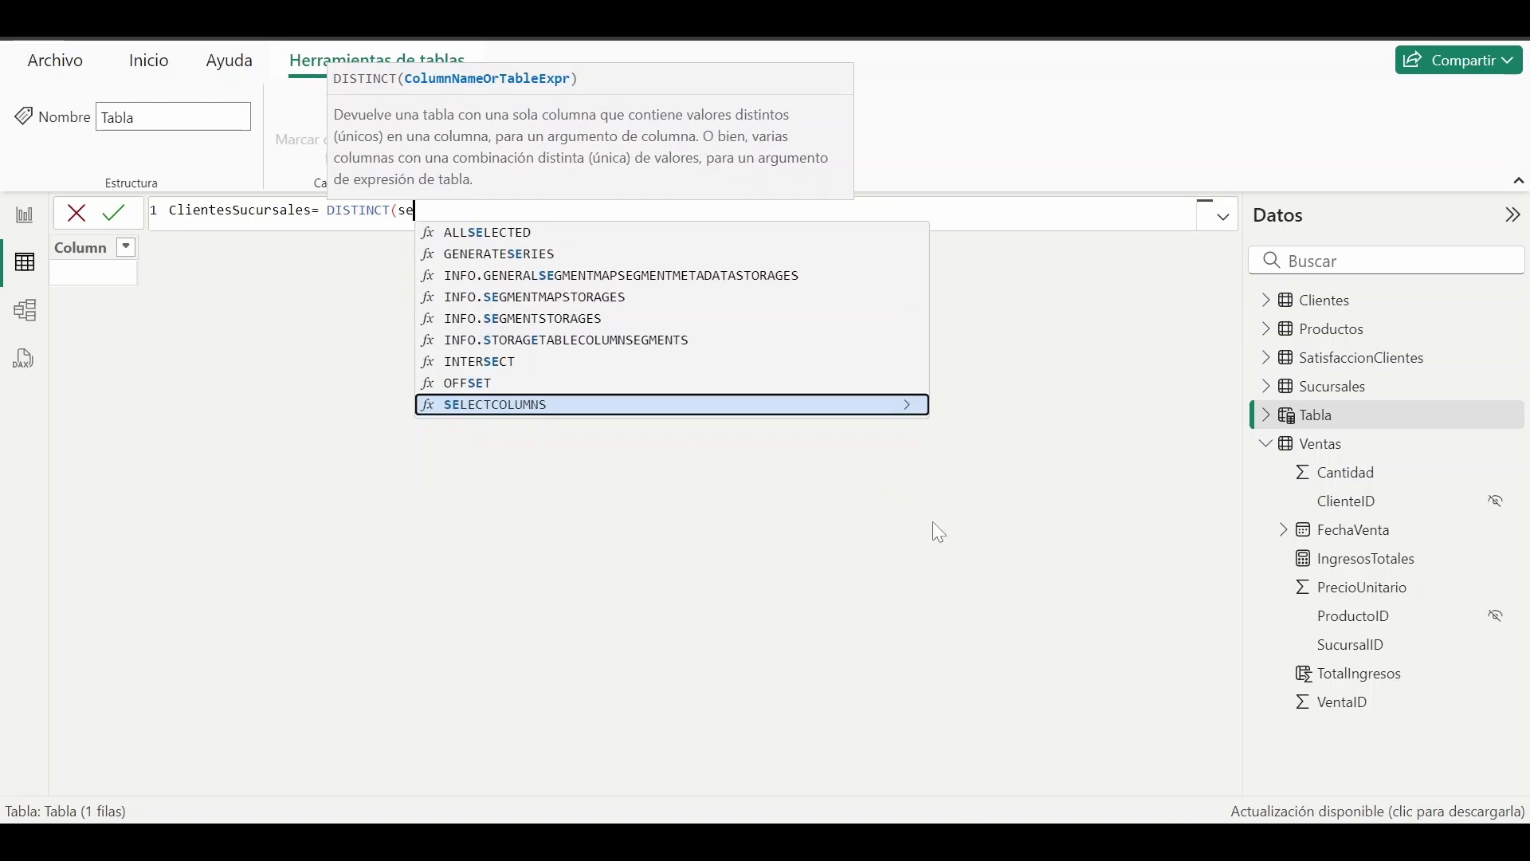
text(lec)
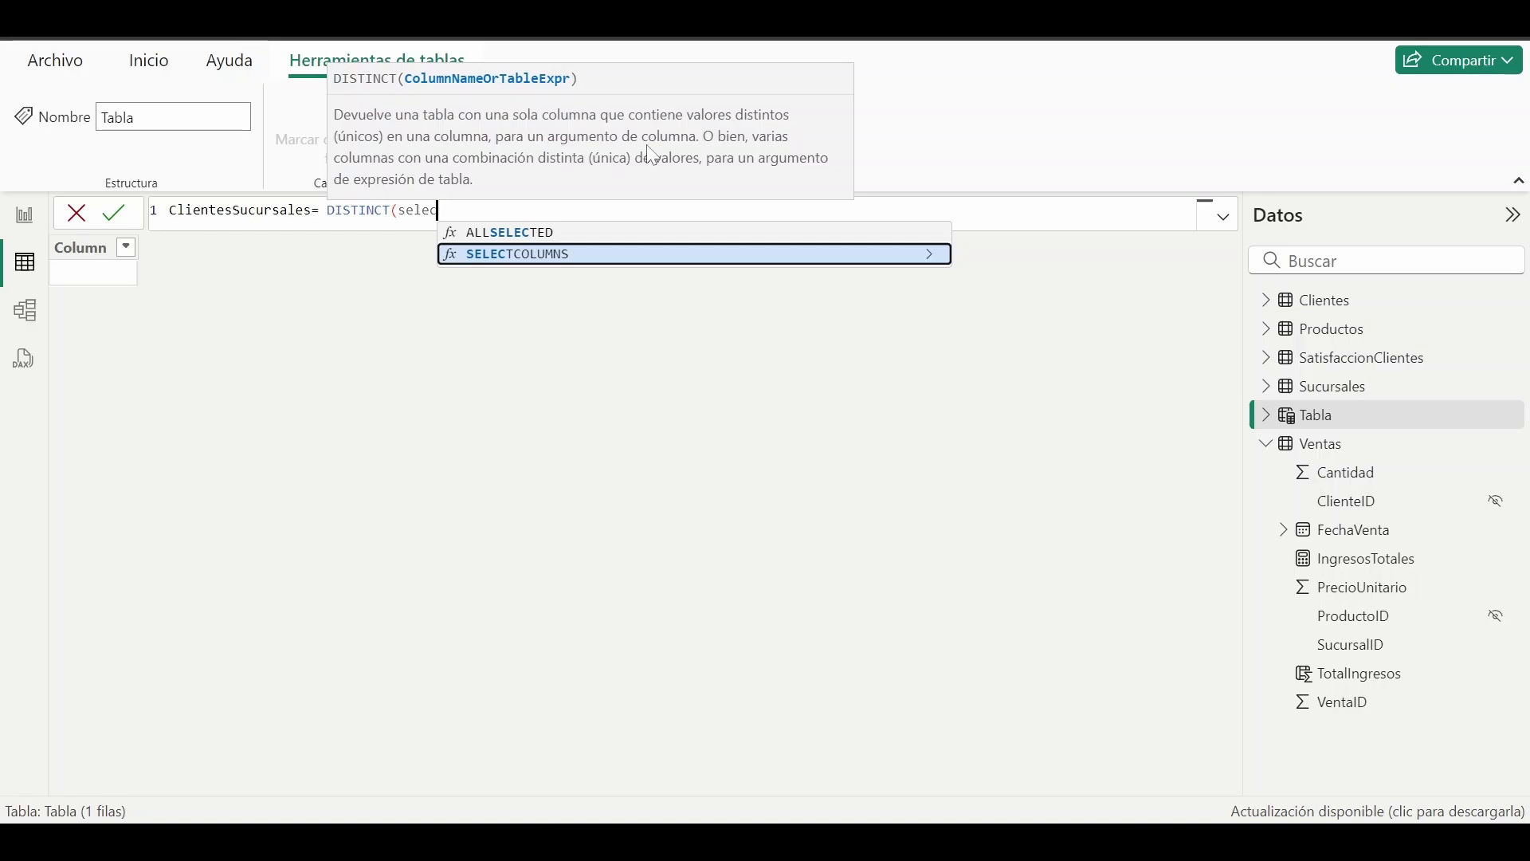
click(518, 254)
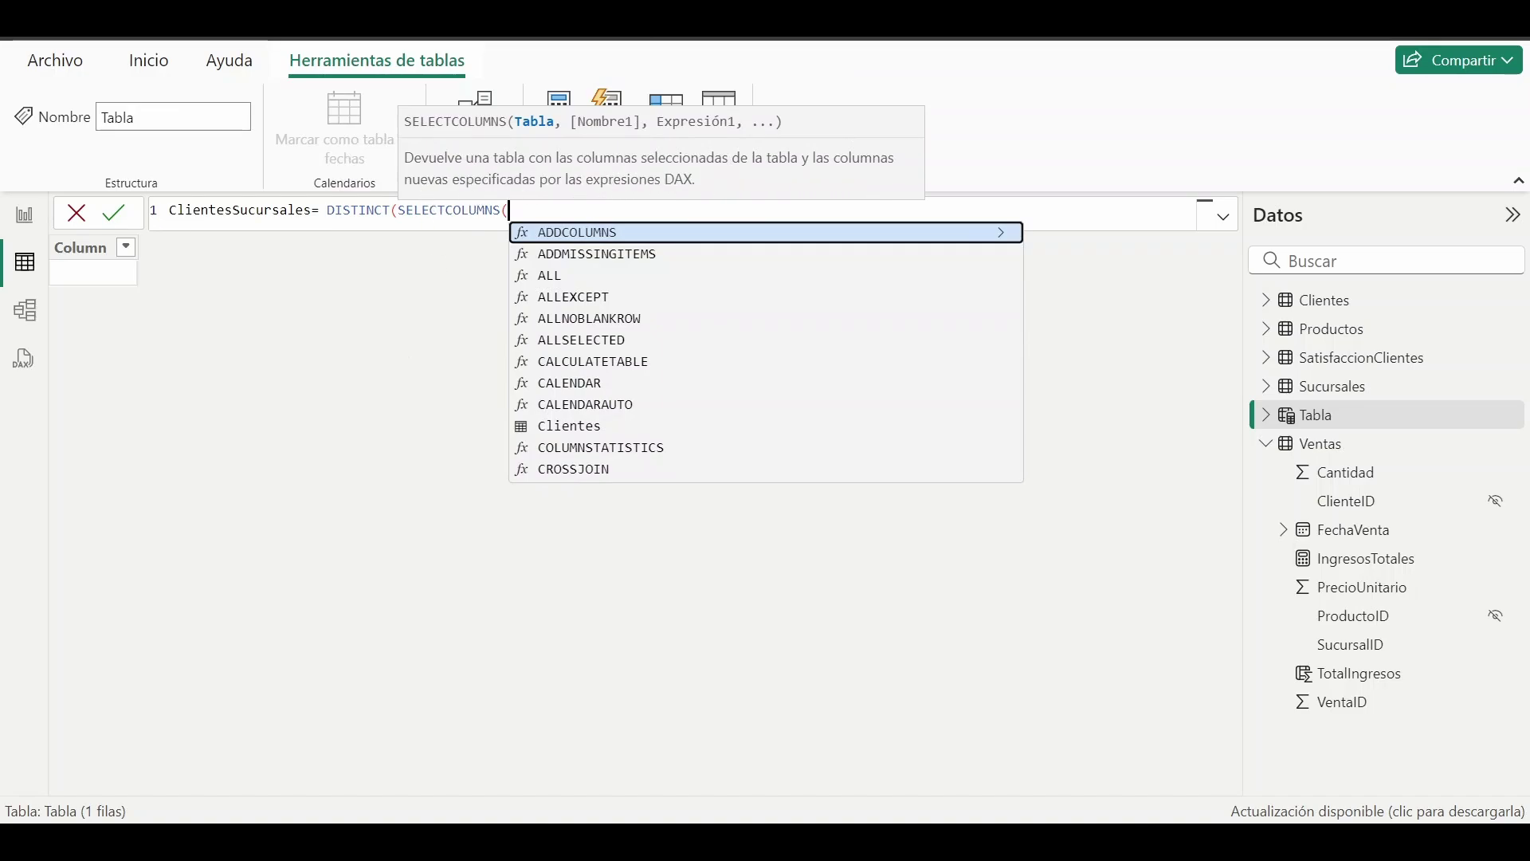
click(271, 386)
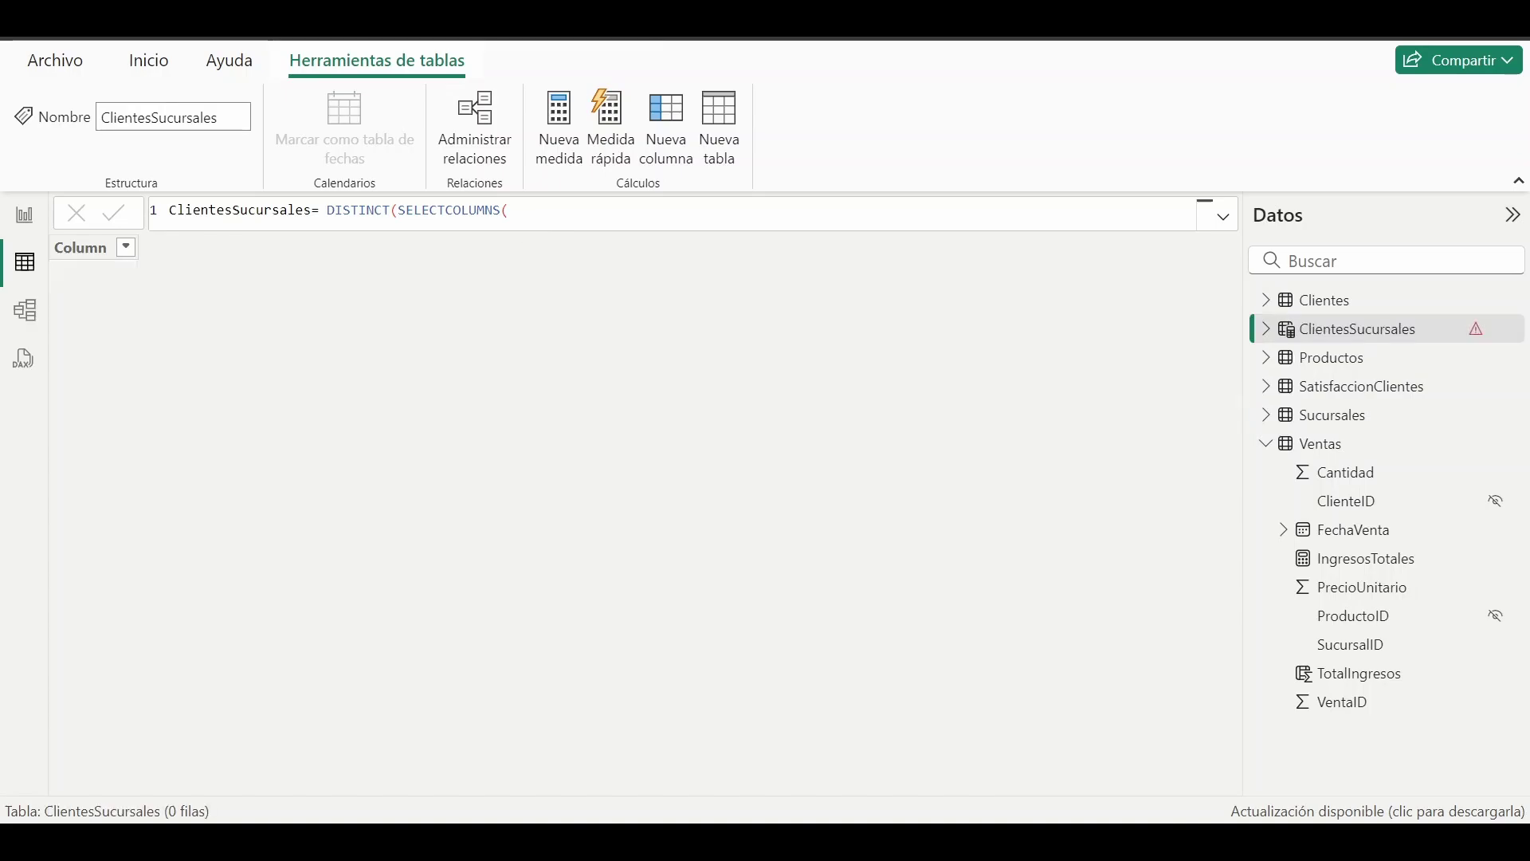
Reopen the ClientesSucursales formula, remove its two closing parentheses and enter Ventas as the source table of SELECTCOLUMNS
click(524, 211)
key(Right)
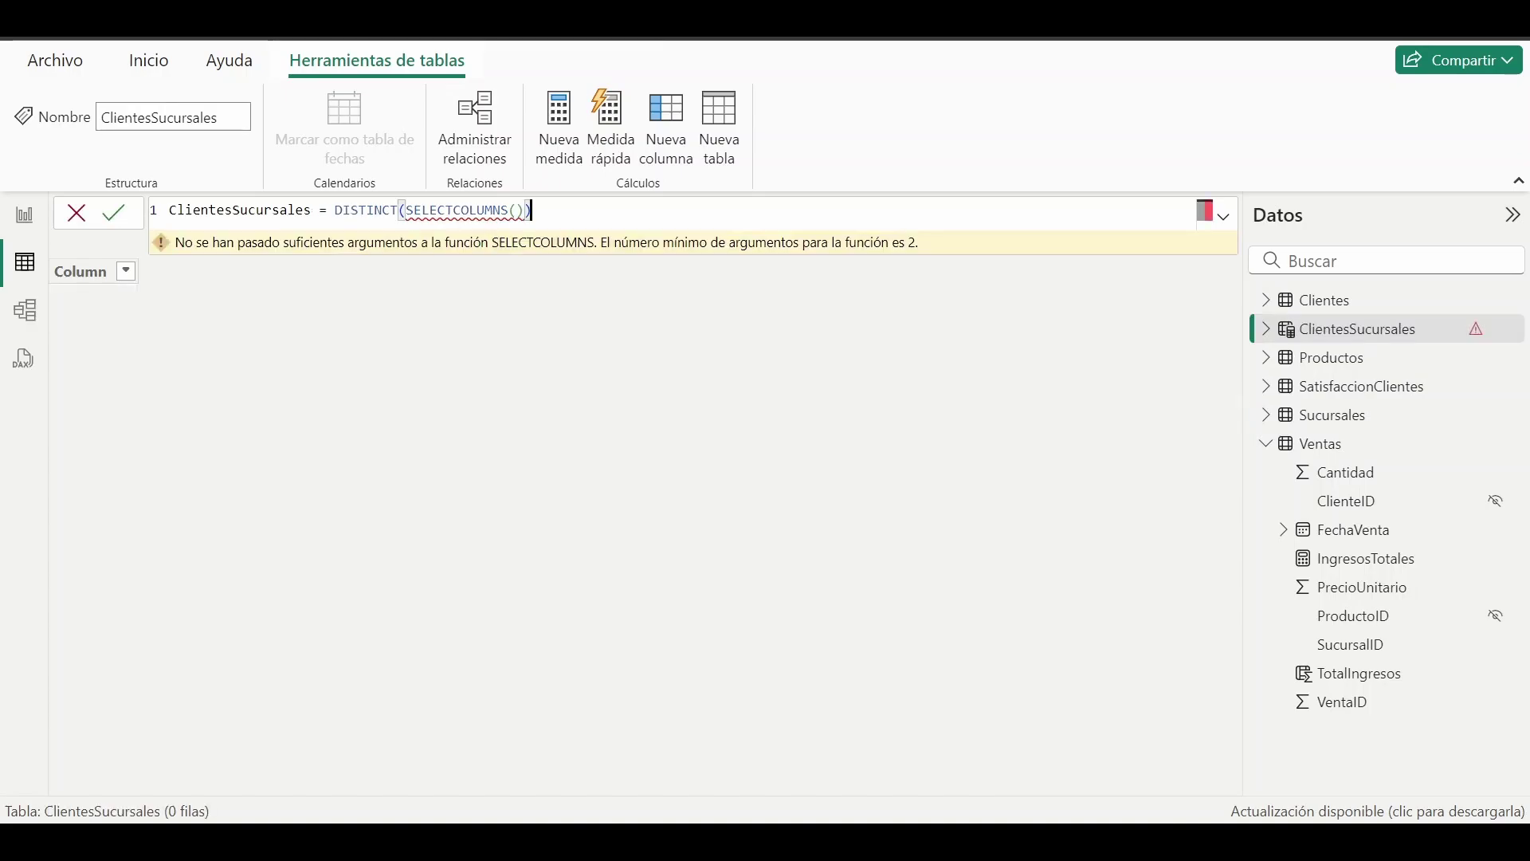
key(BackSpace)
key(BackSpace)
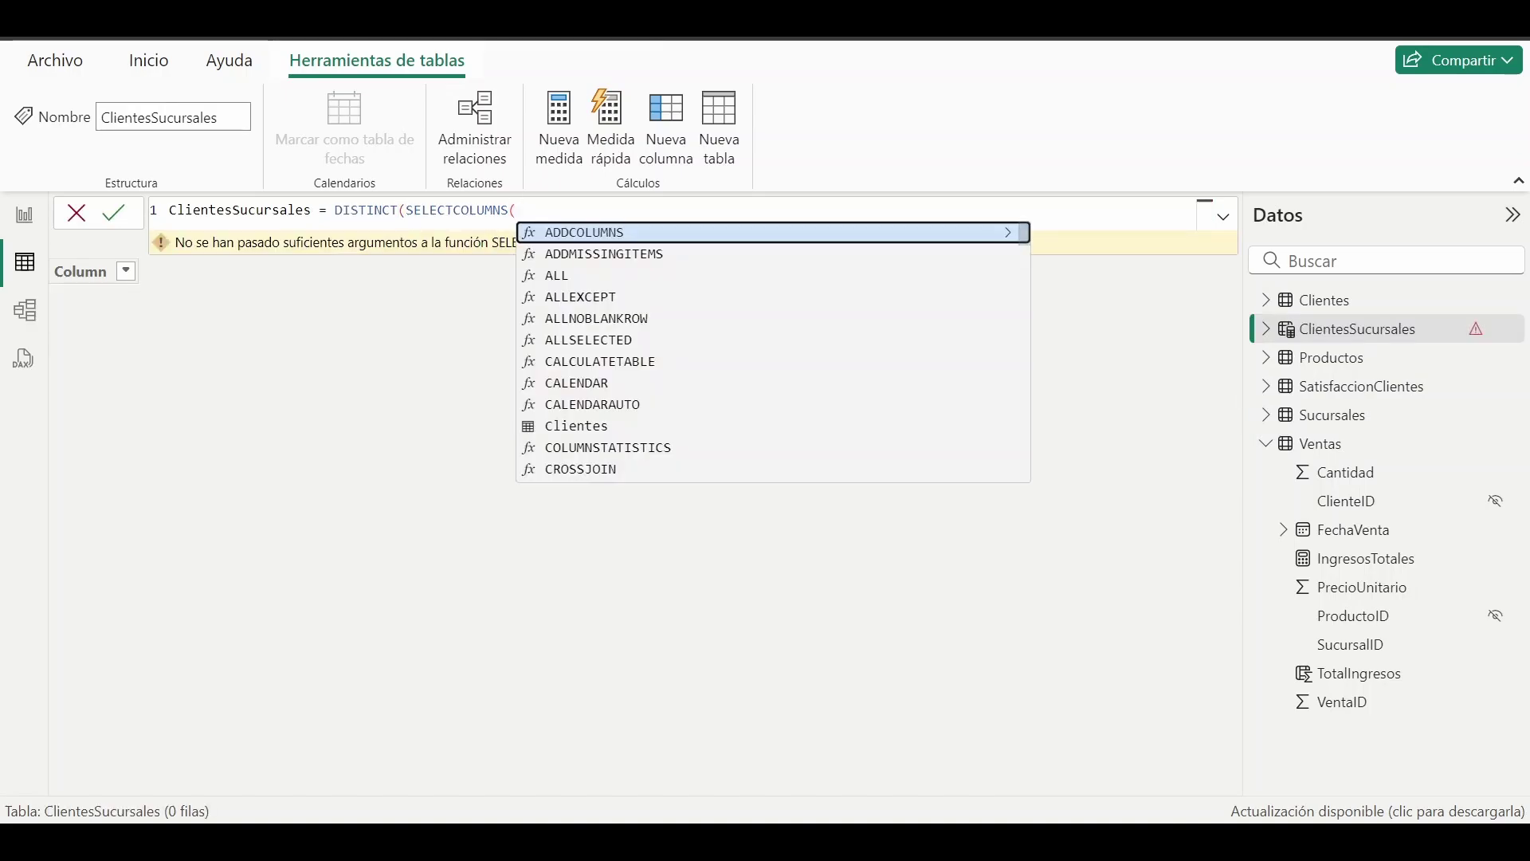
text(ve)
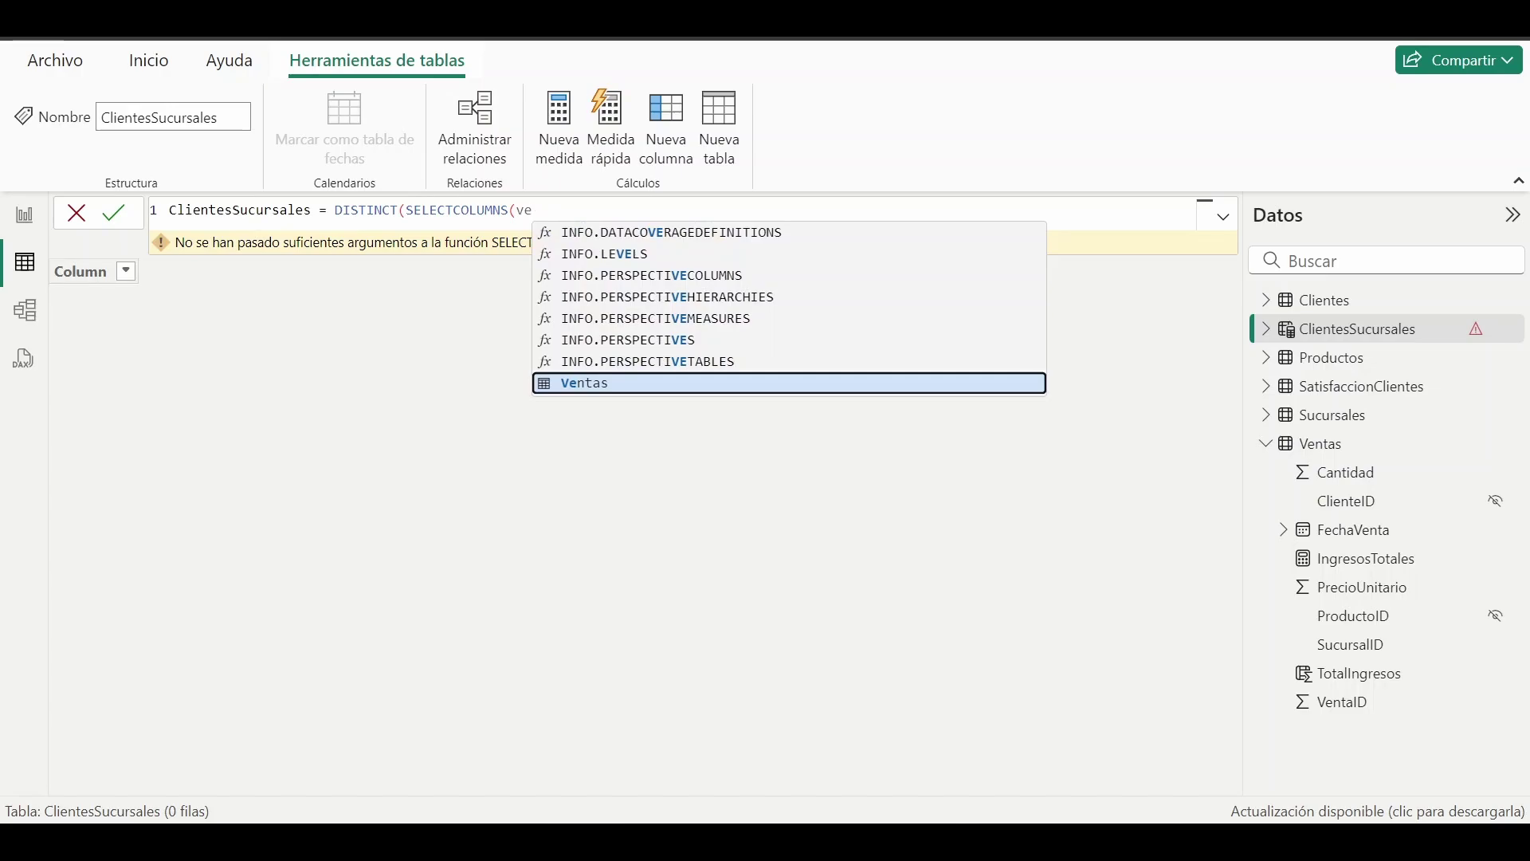
click(608, 384)
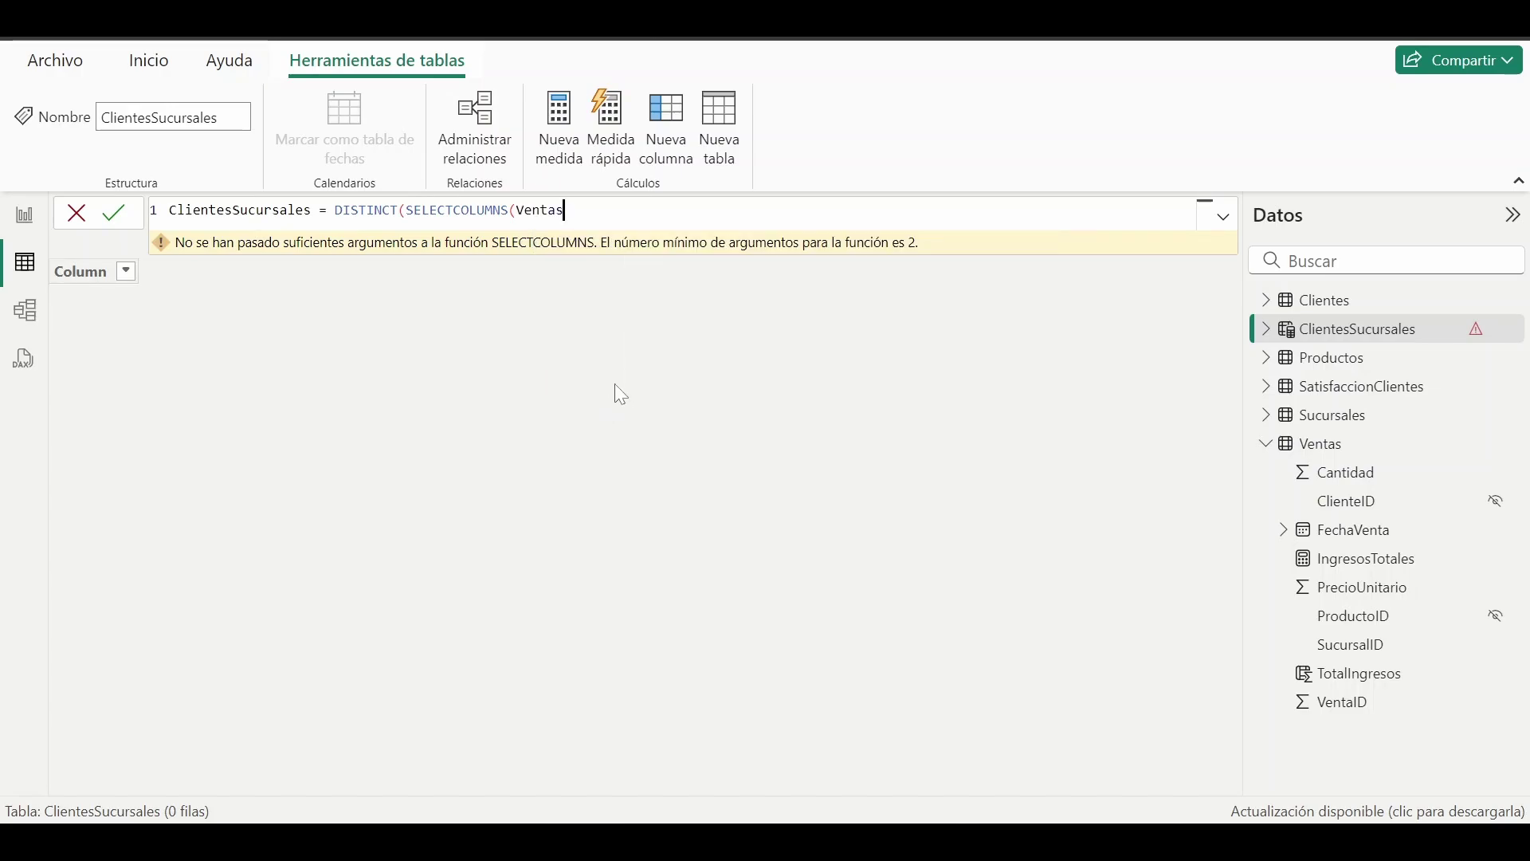
text(,)
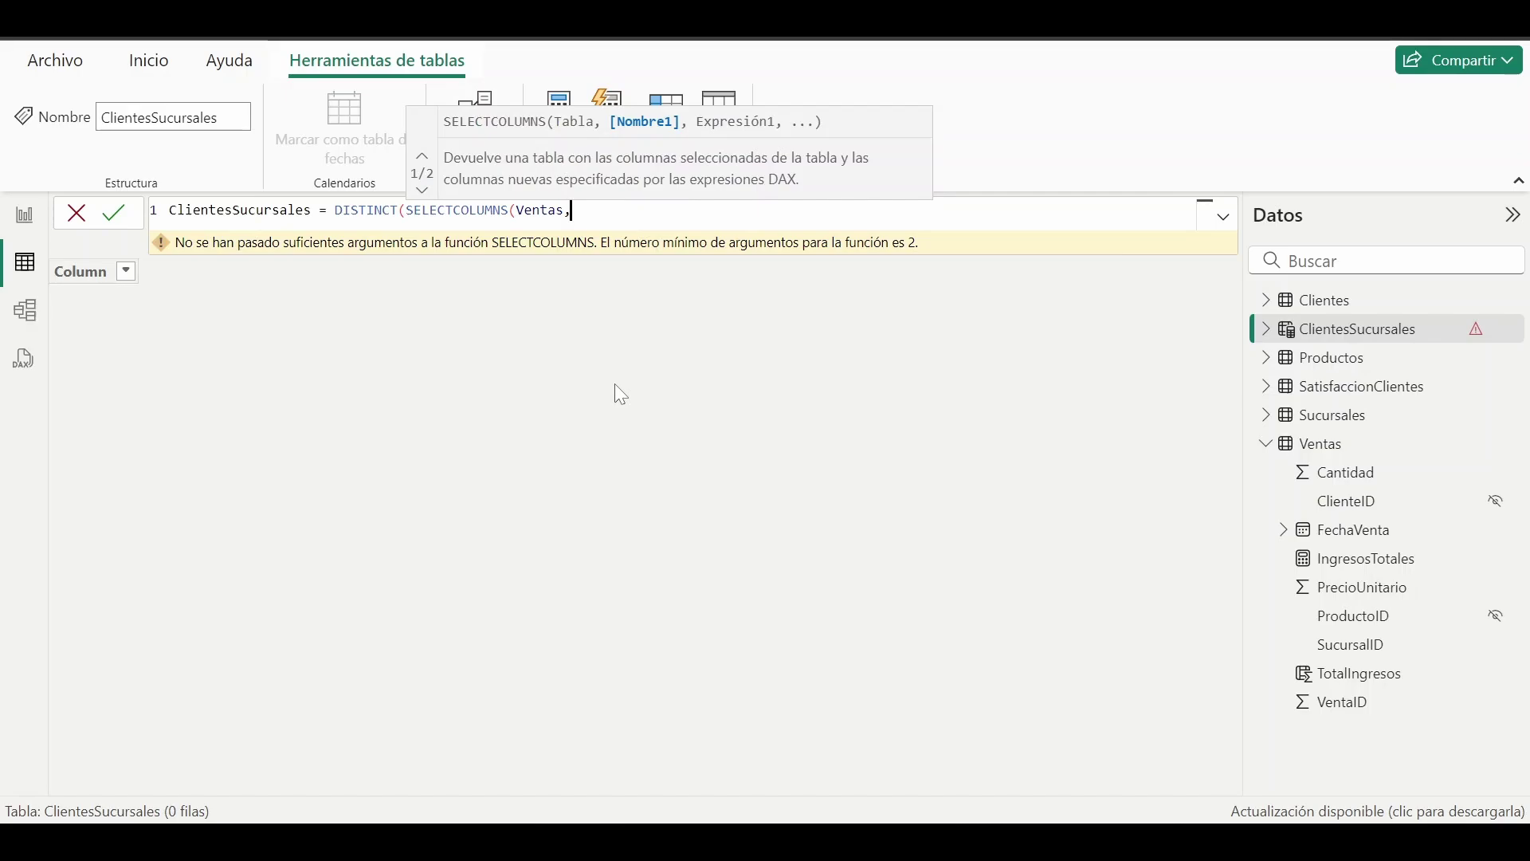
text(cli)
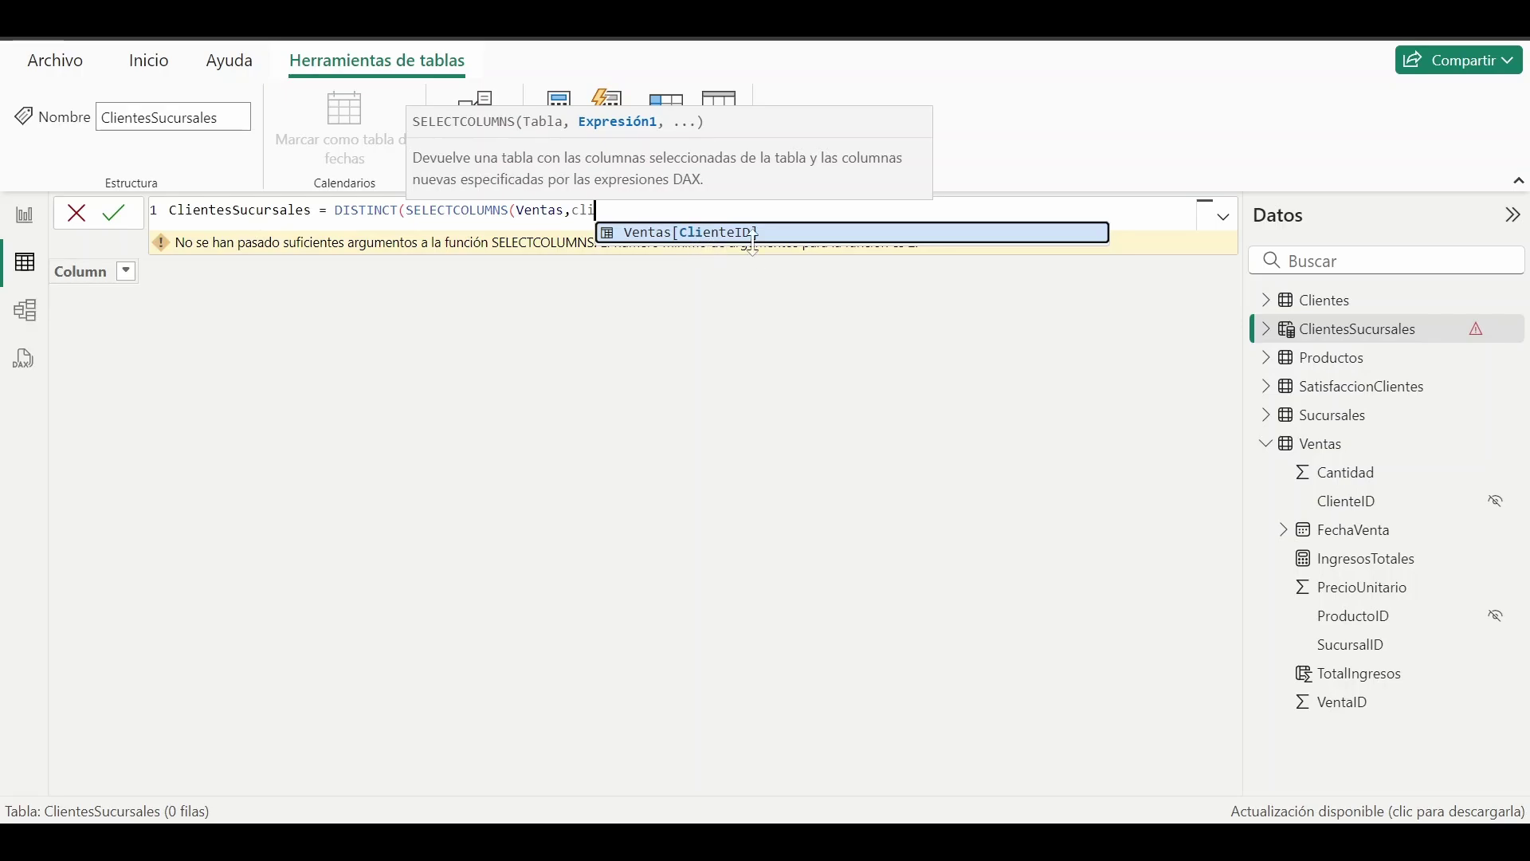
key(BackSpace)
key(BackSpace)
key(BackSpace)
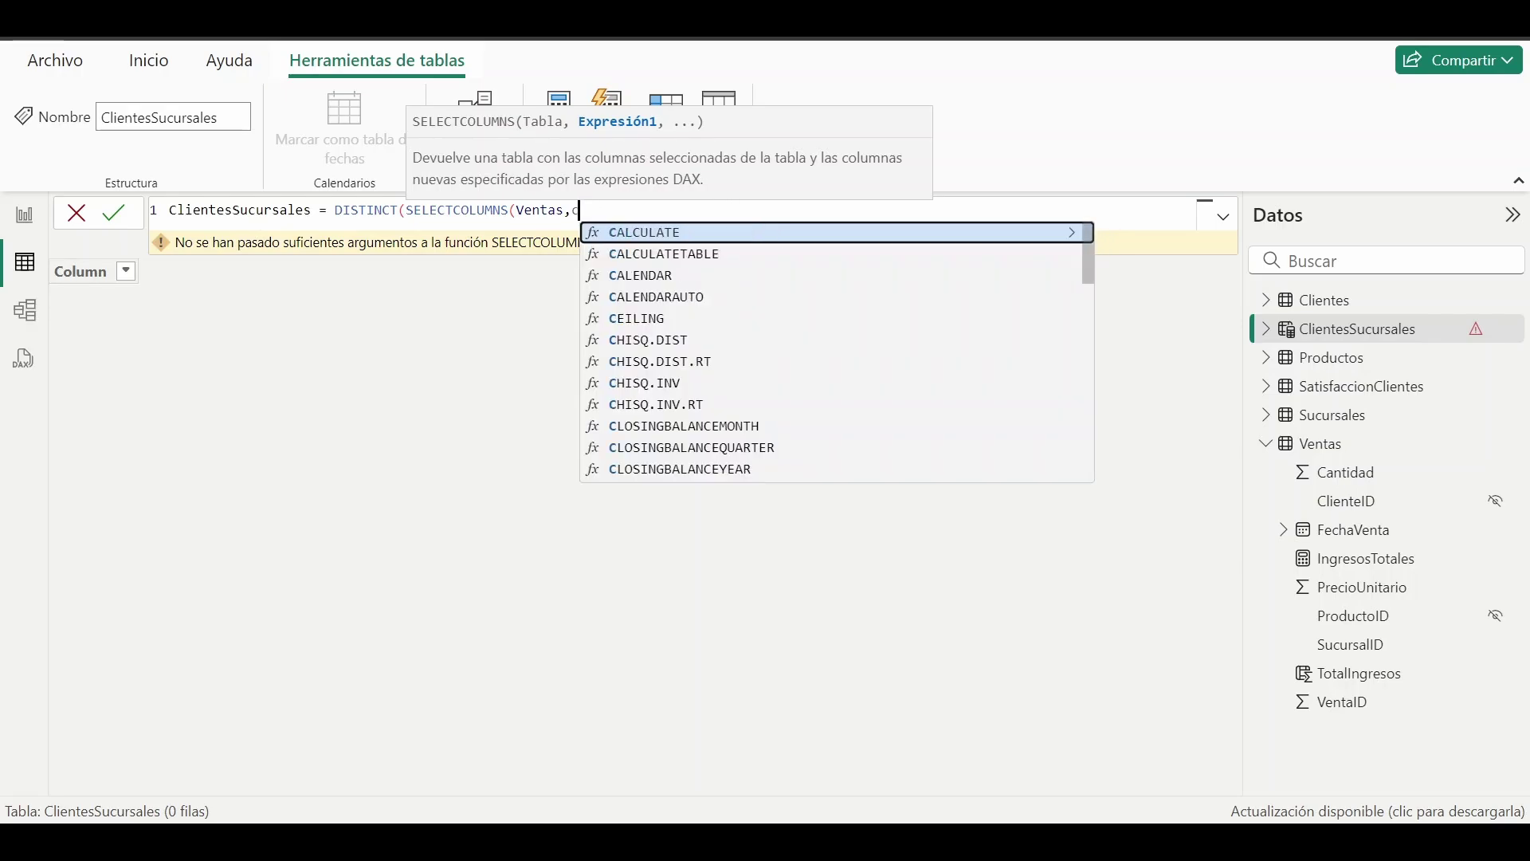
key(Escape)
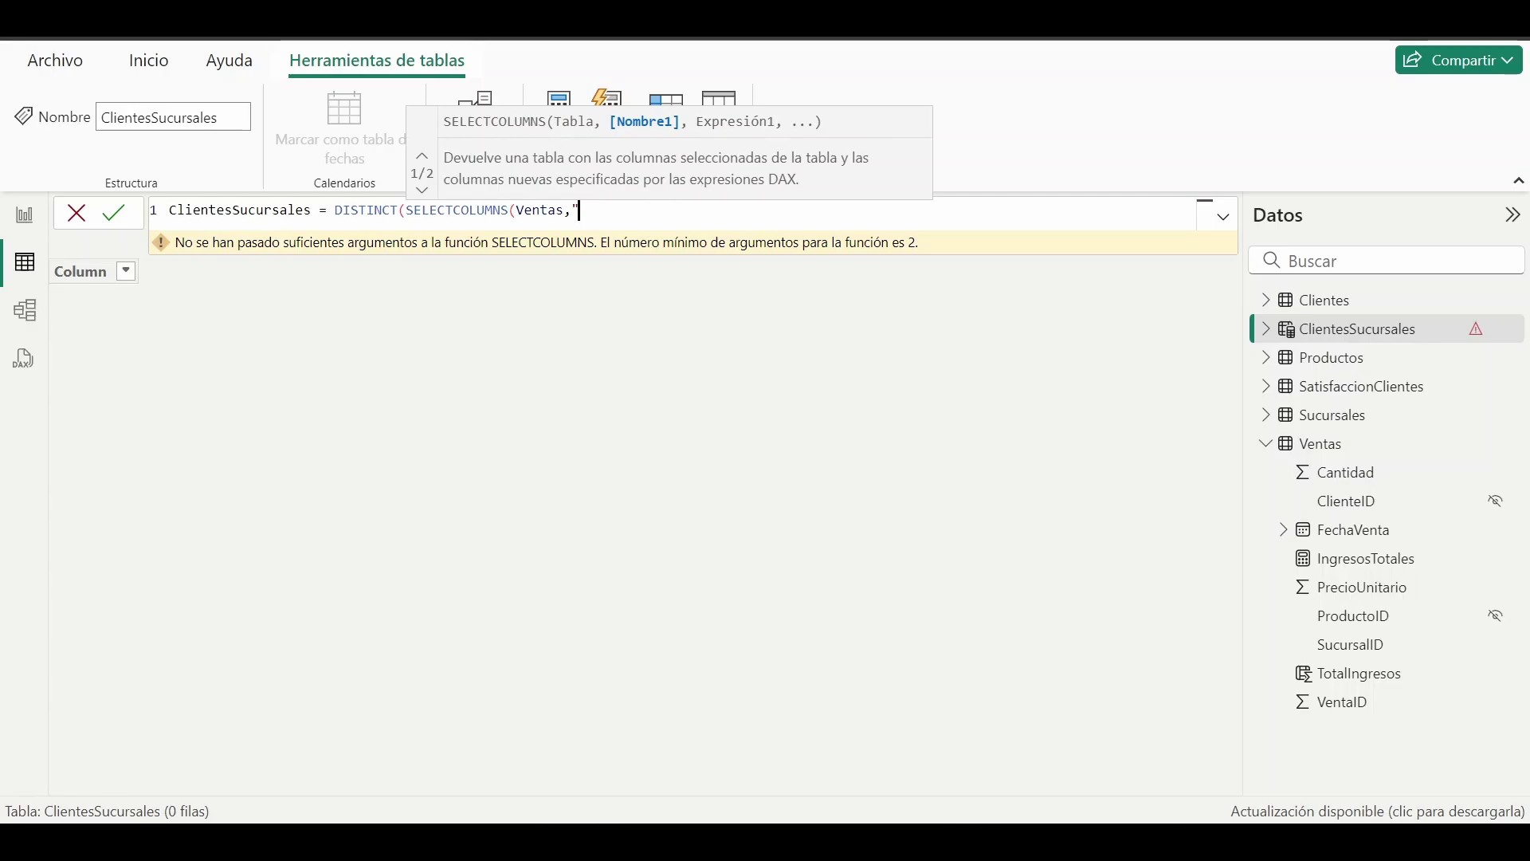
Define the first SELECTCOLUMNS column with the name "ClienteID" and the expression Ventas[ClienteID]
text(ClienteIS)
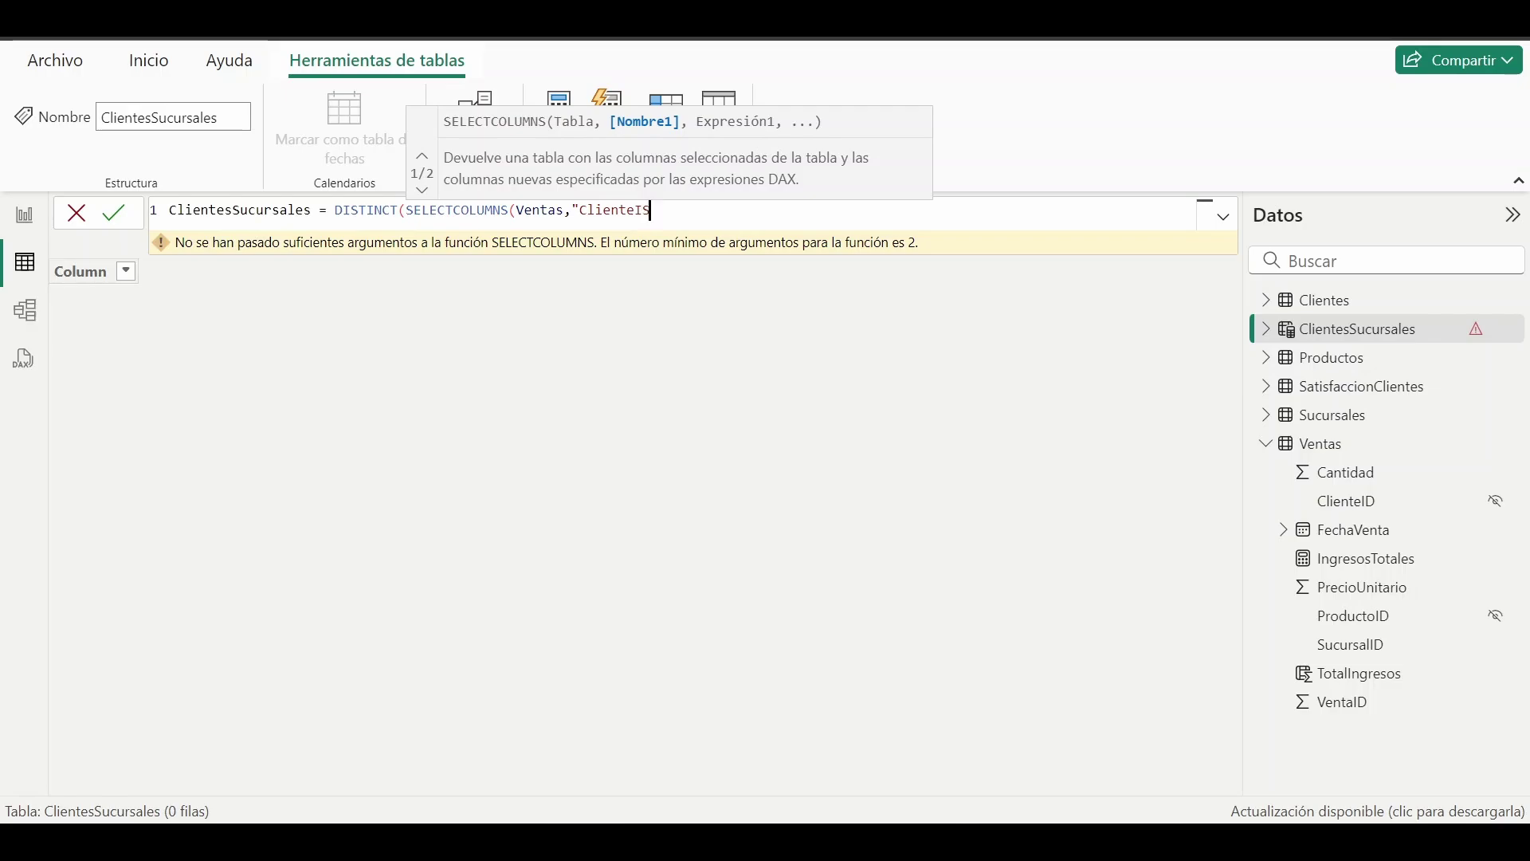
key(BackSpace)
text(D",)
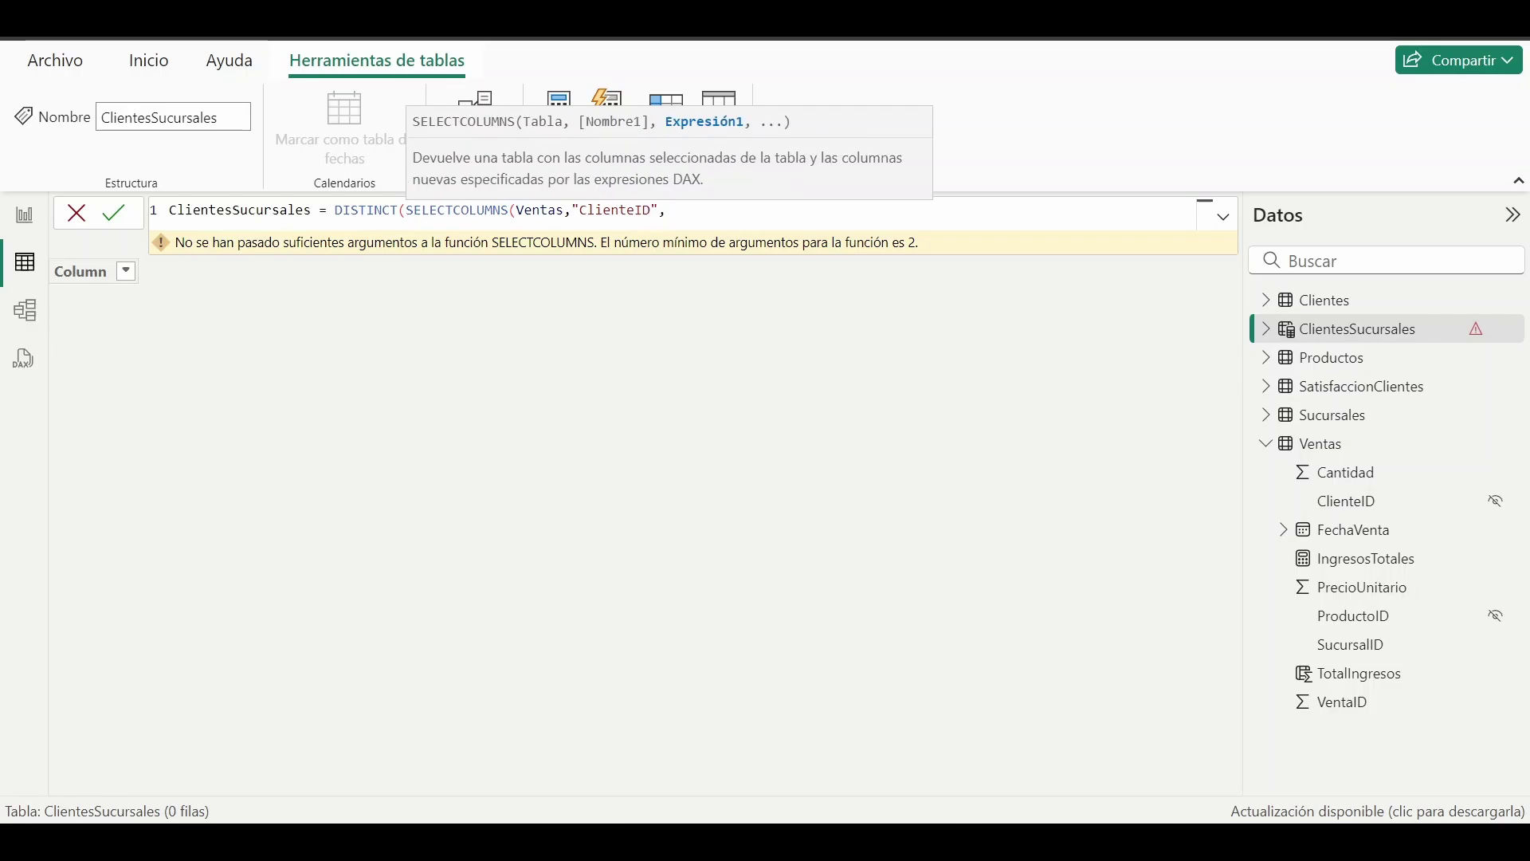
text(VENTA)
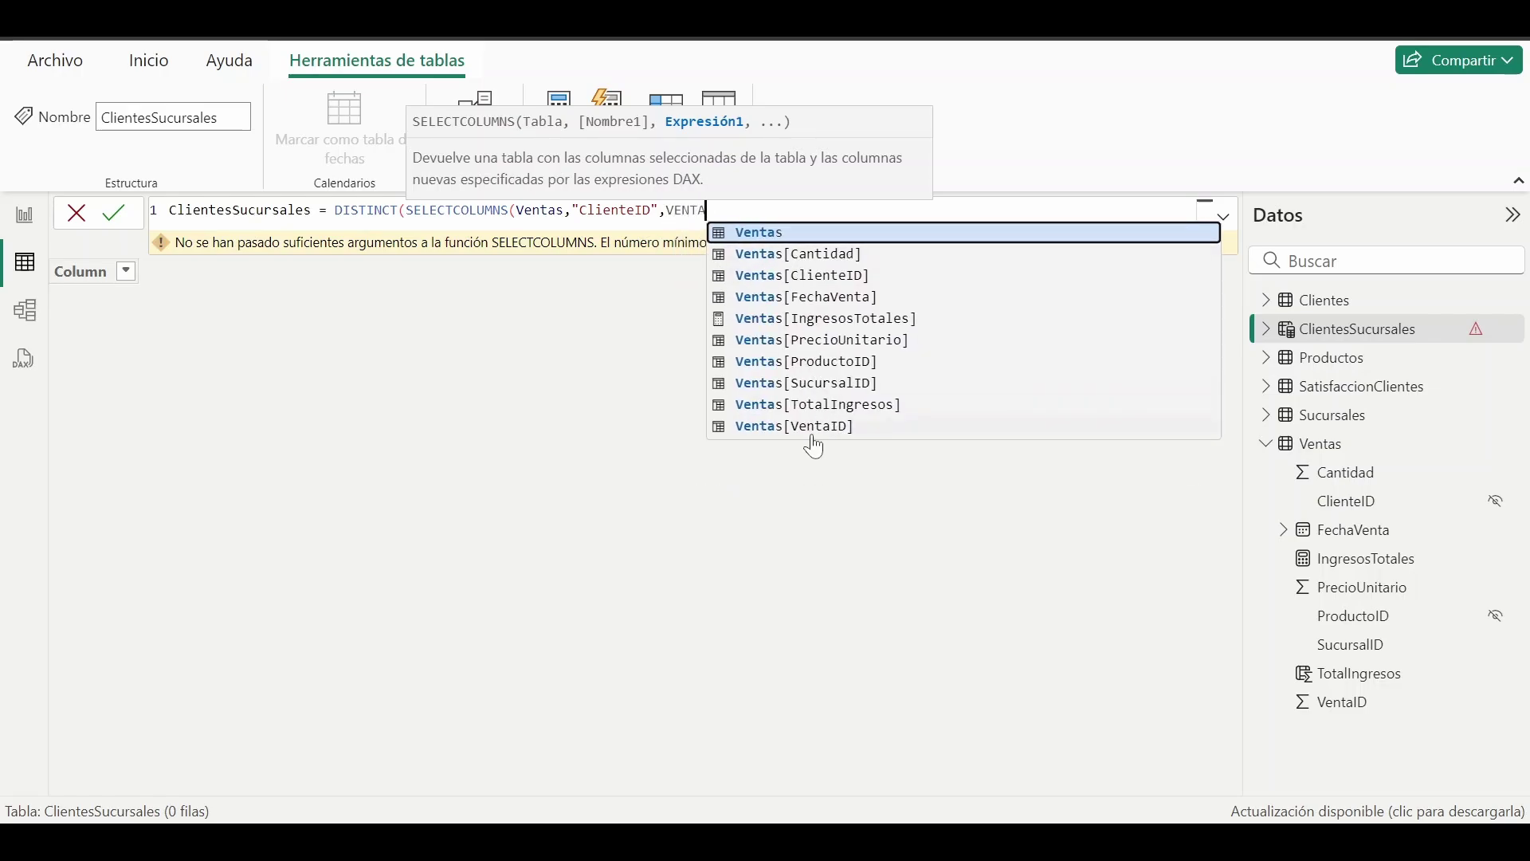
click(830, 279)
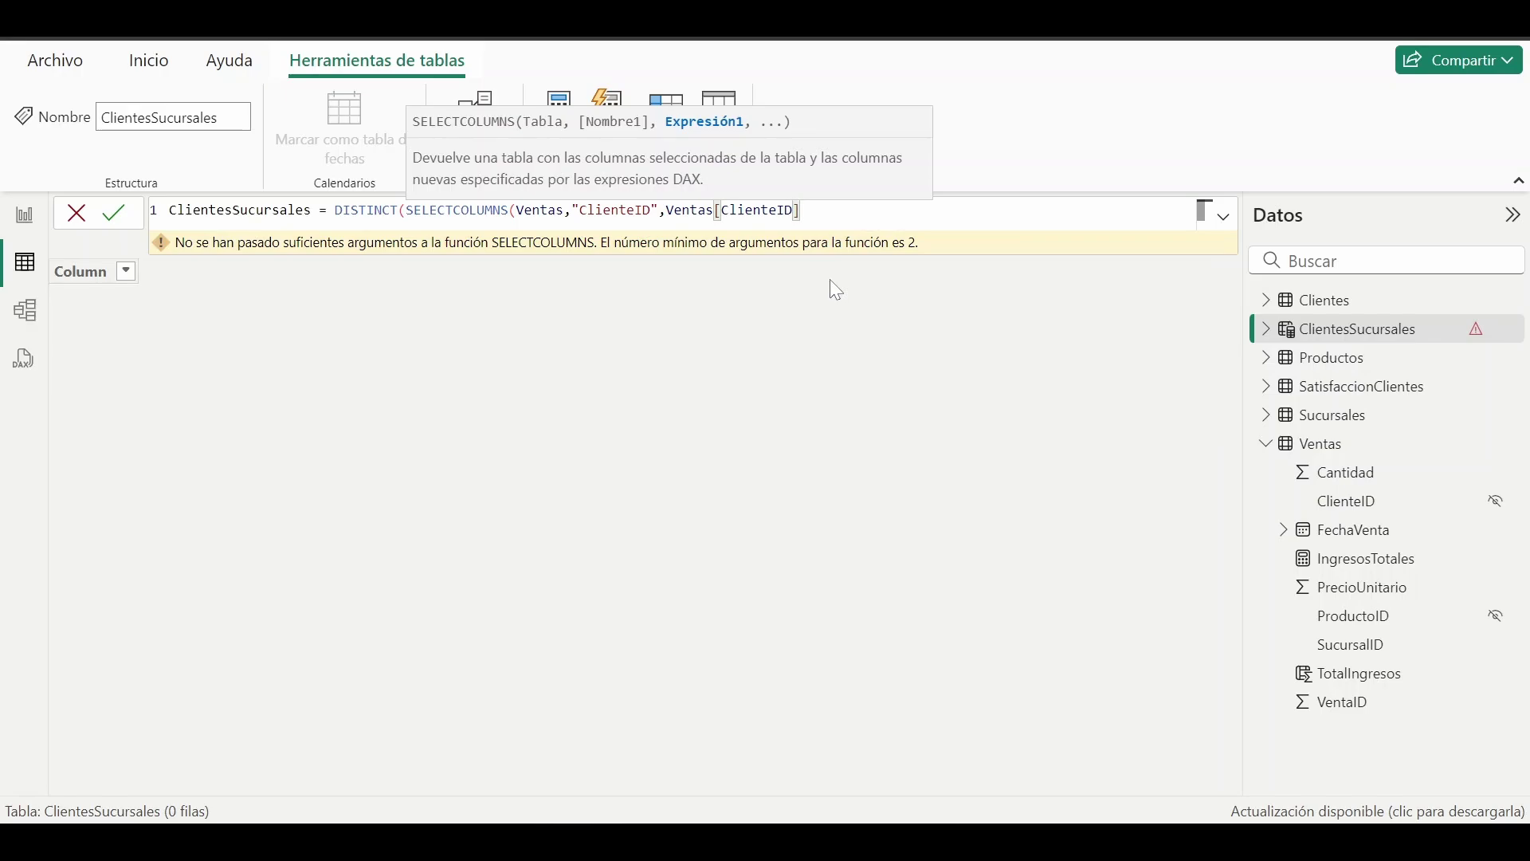
Add a second SELECTCOLUMNS column with the name "SucursalID" and the expression Ventas[SucursalID]
text(,)
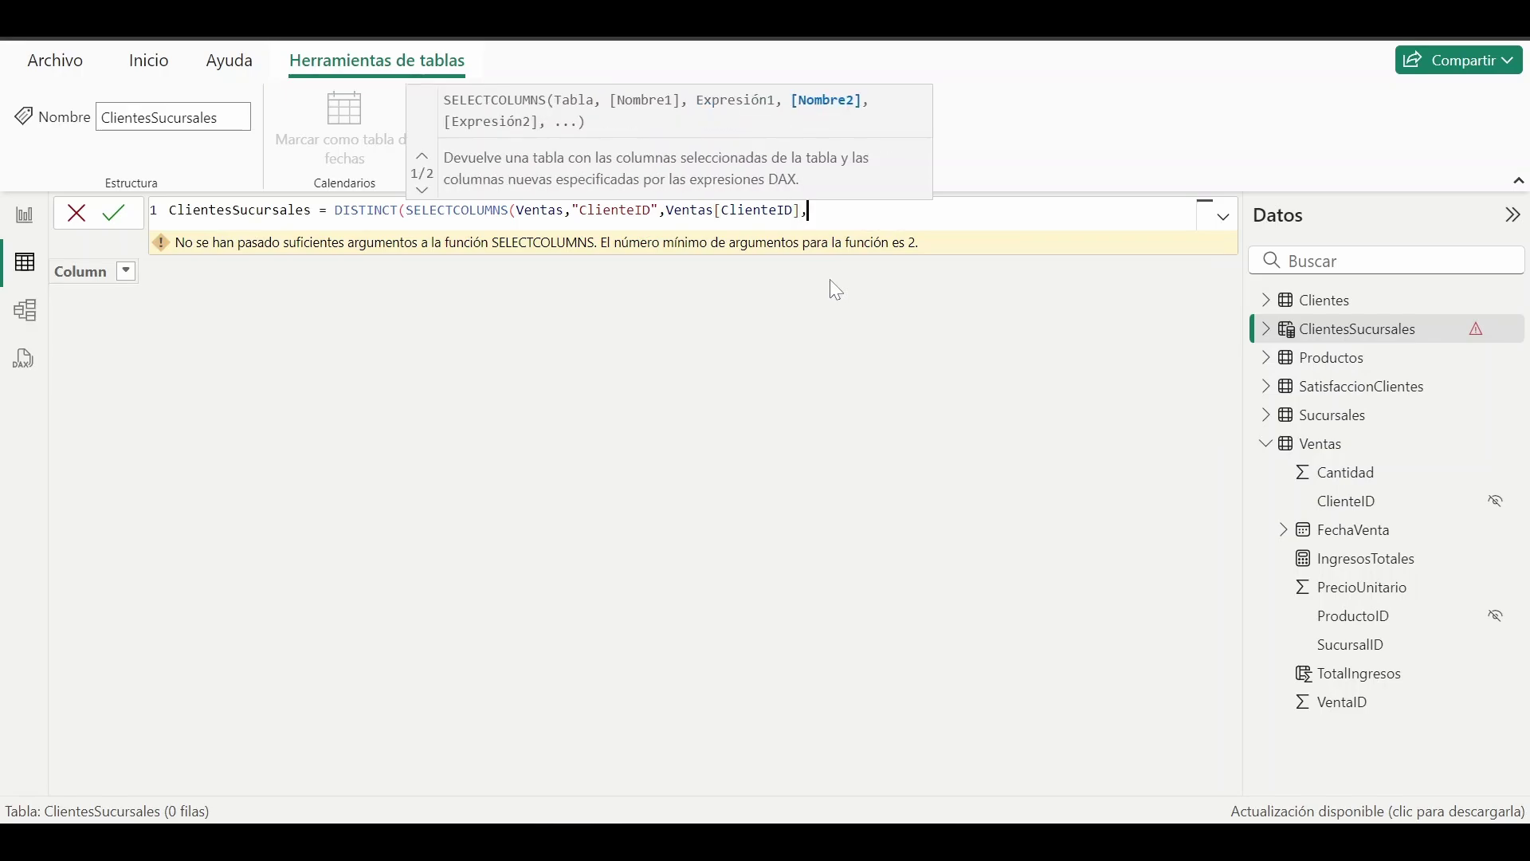
text("s)
key(BackSpace)
text(Sucursal")
key(BackSpace)
text(ID".VENTAS)
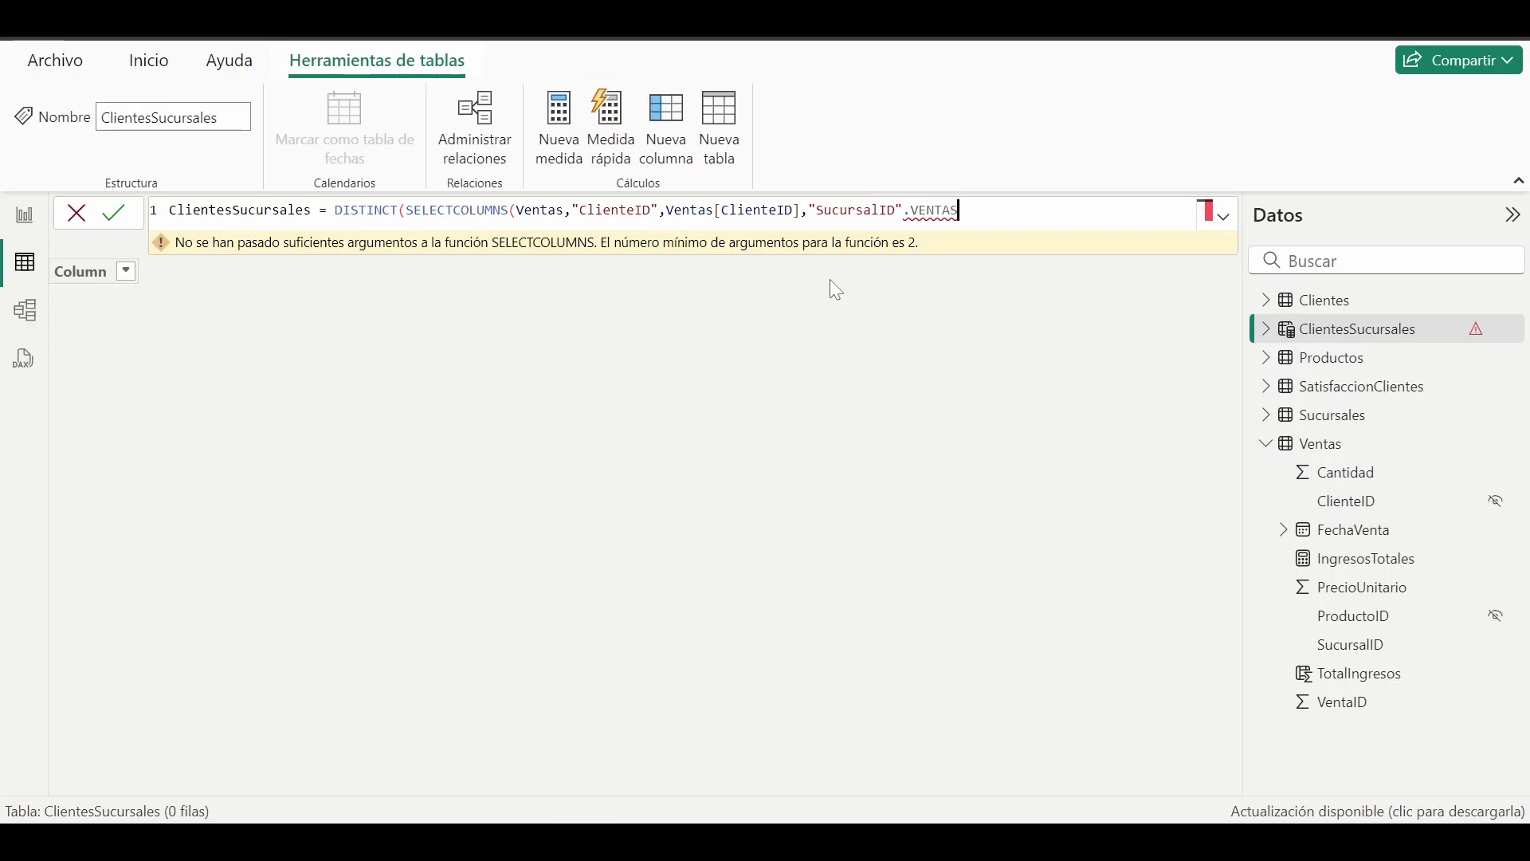
key(BackSpace)
key(BackSpace)
key(BackSpace)
key(BackSpace)
key(BackSpace)
key(BackSpace)
key(BackSpace)
text(,)
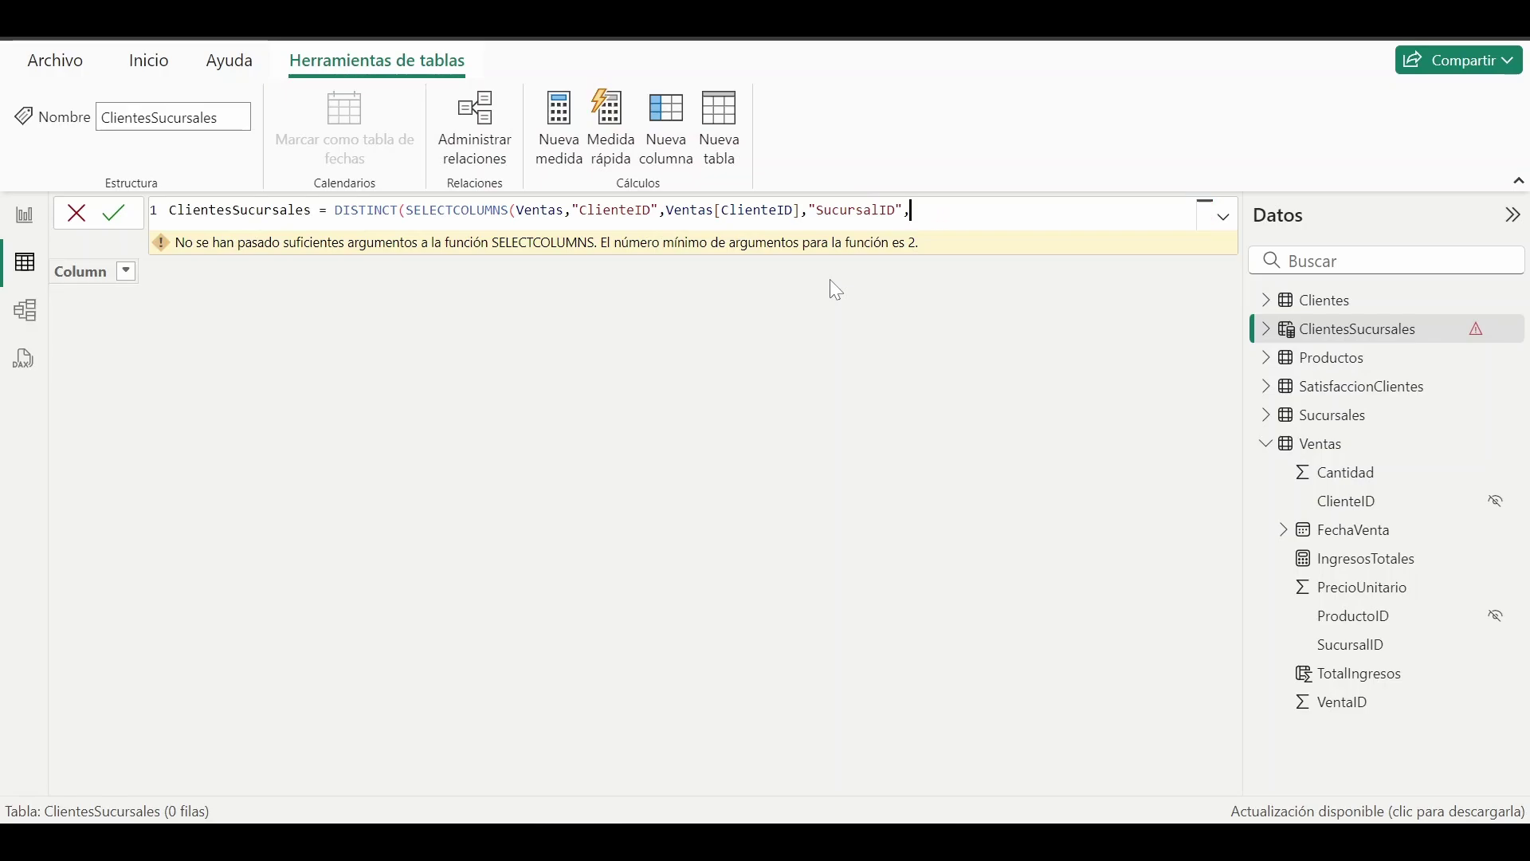
text(VENT)
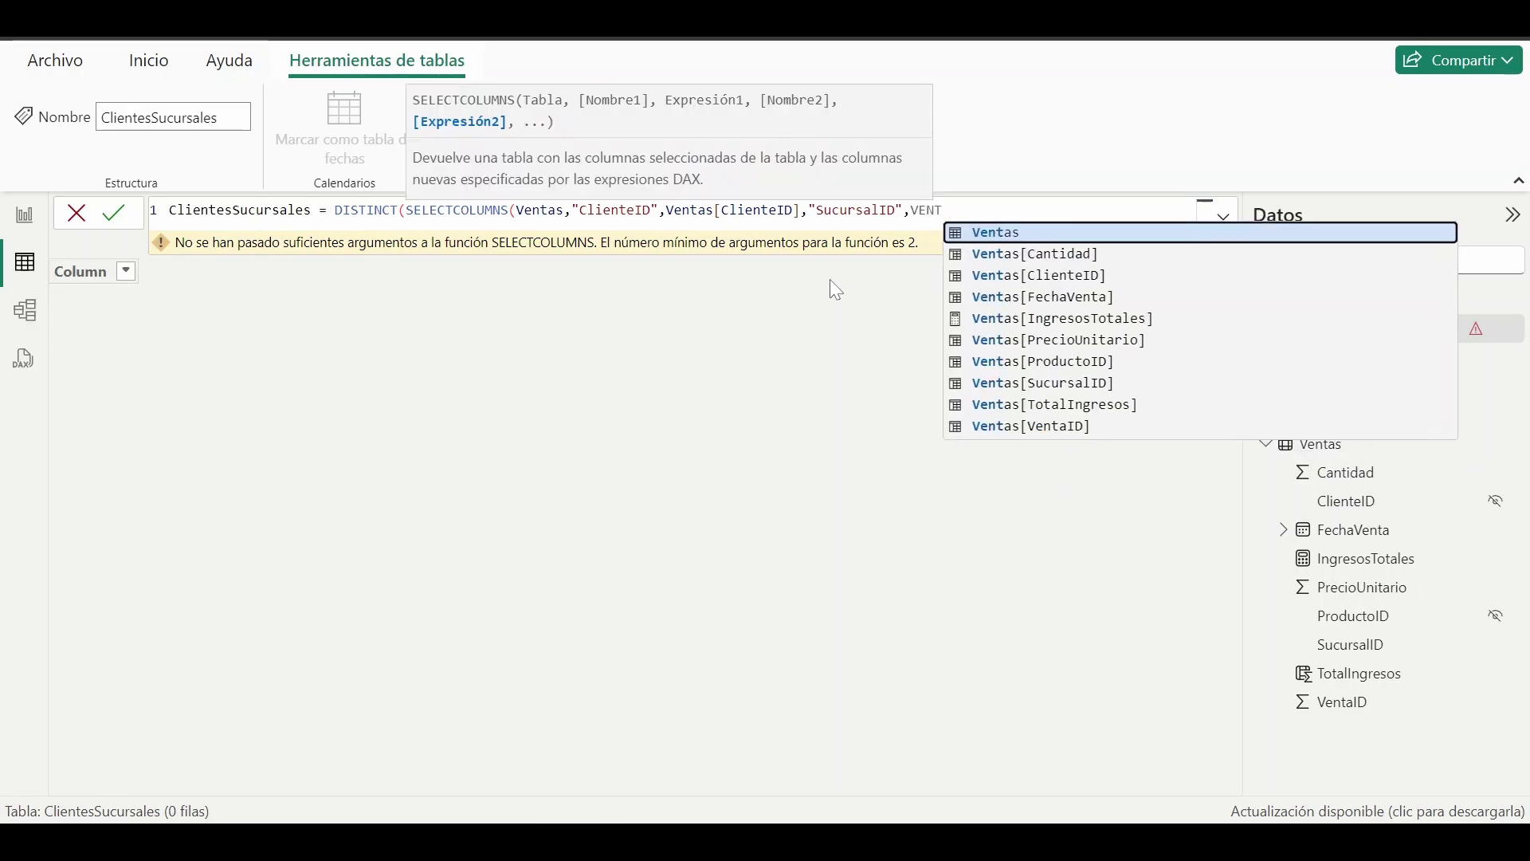
click(1050, 383)
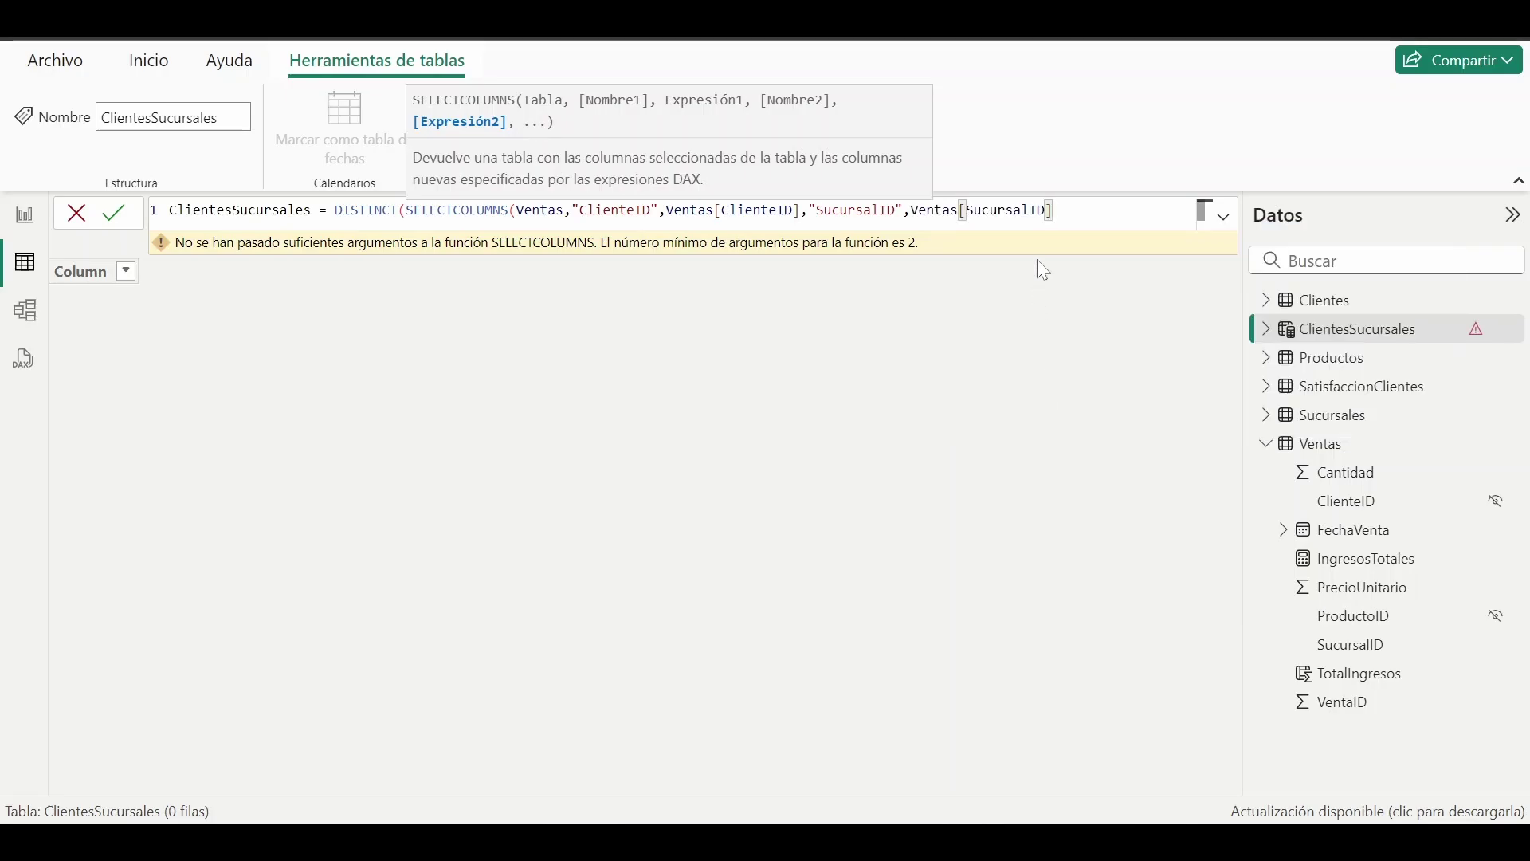
Close the SELECTCOLUMNS and DISTINCT parentheses and commit the ClientesSucursales formula
text())
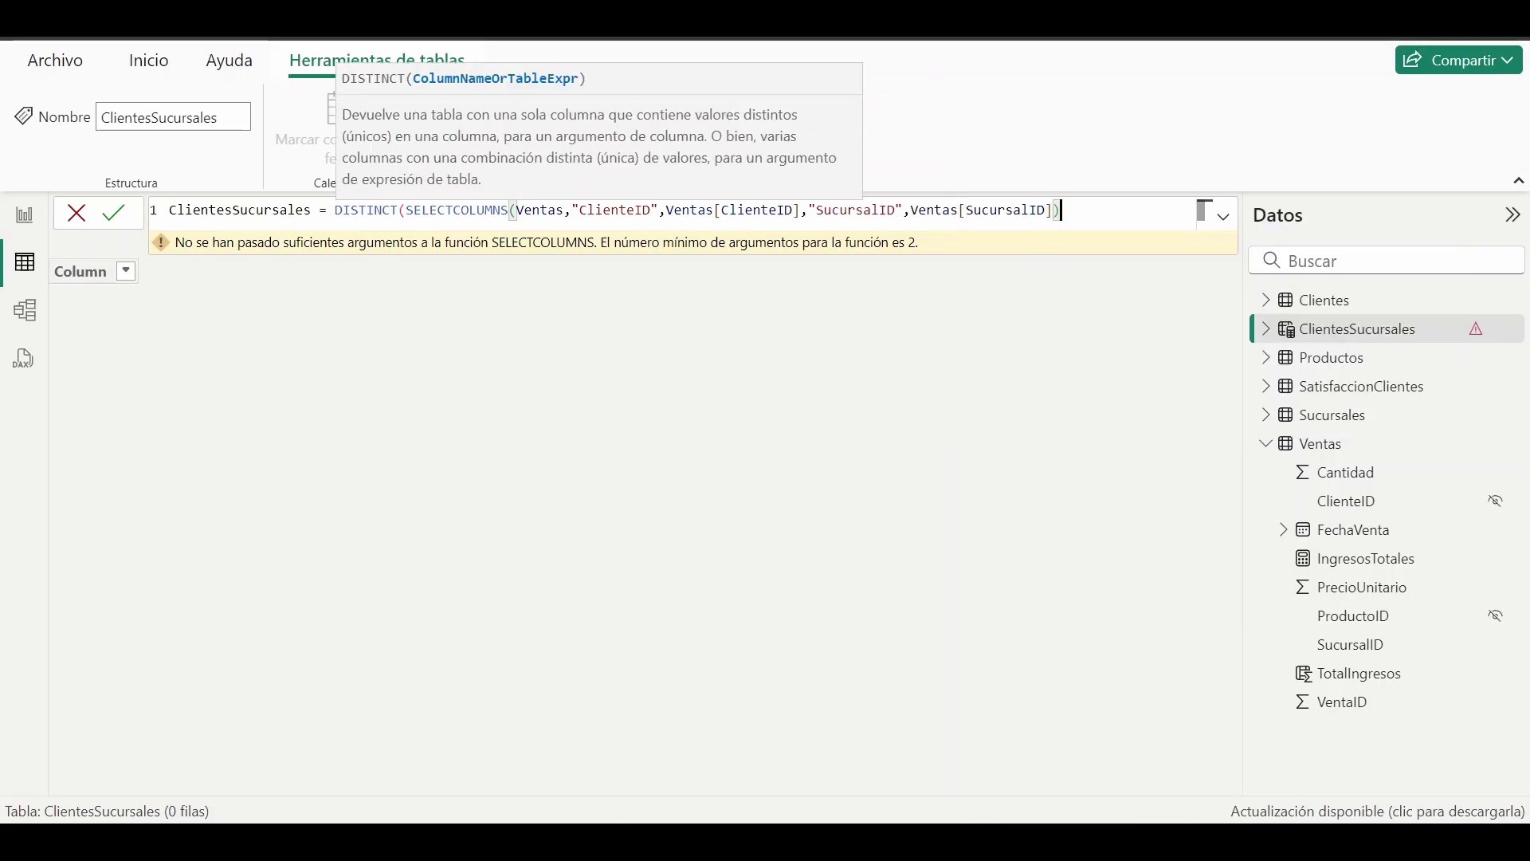
key(Return)
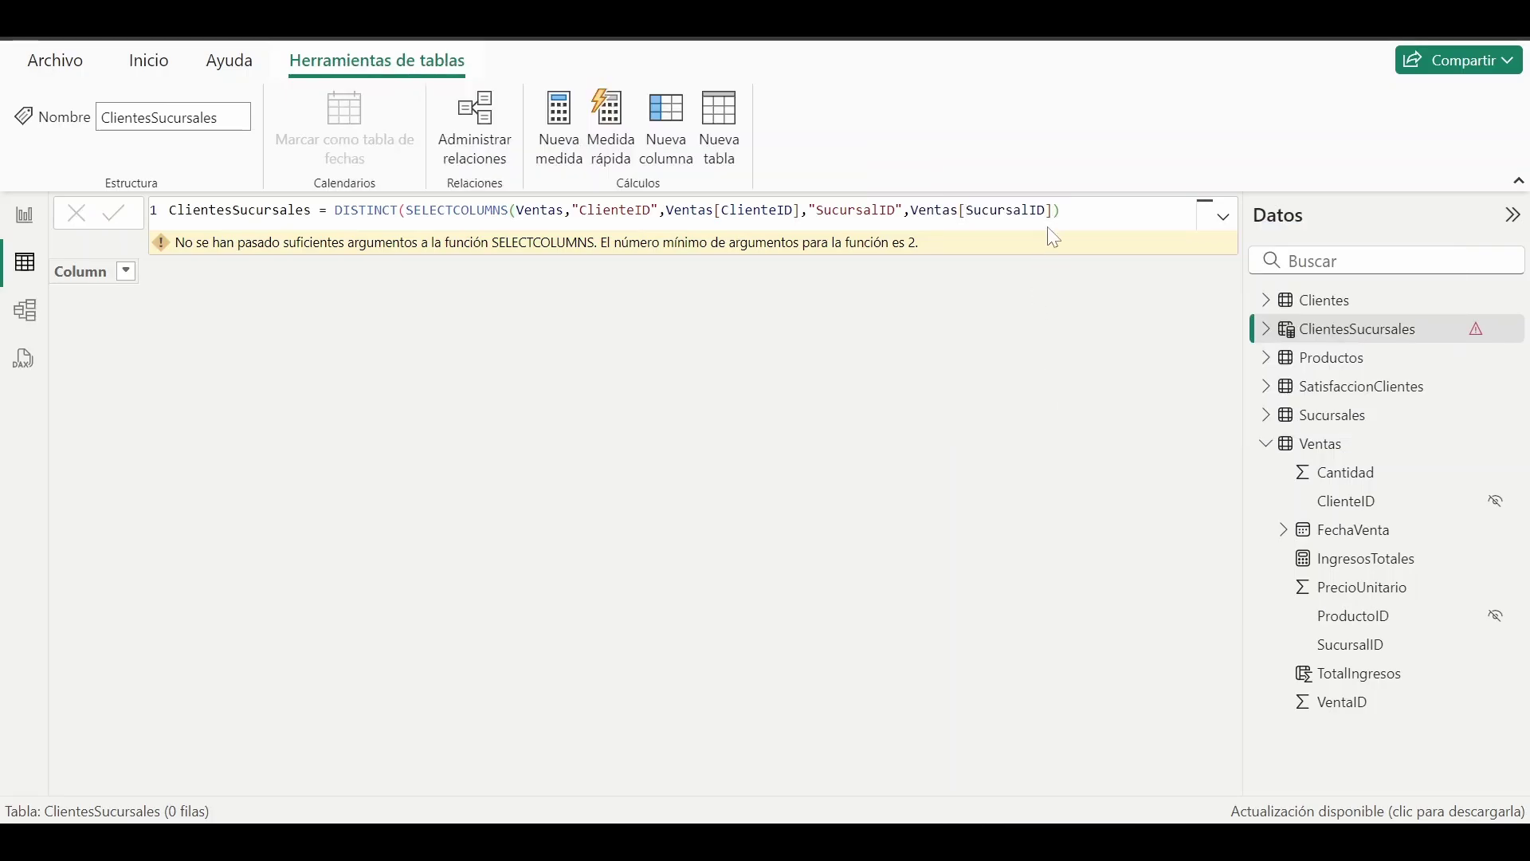
click(1062, 225)
text())
key(Return)
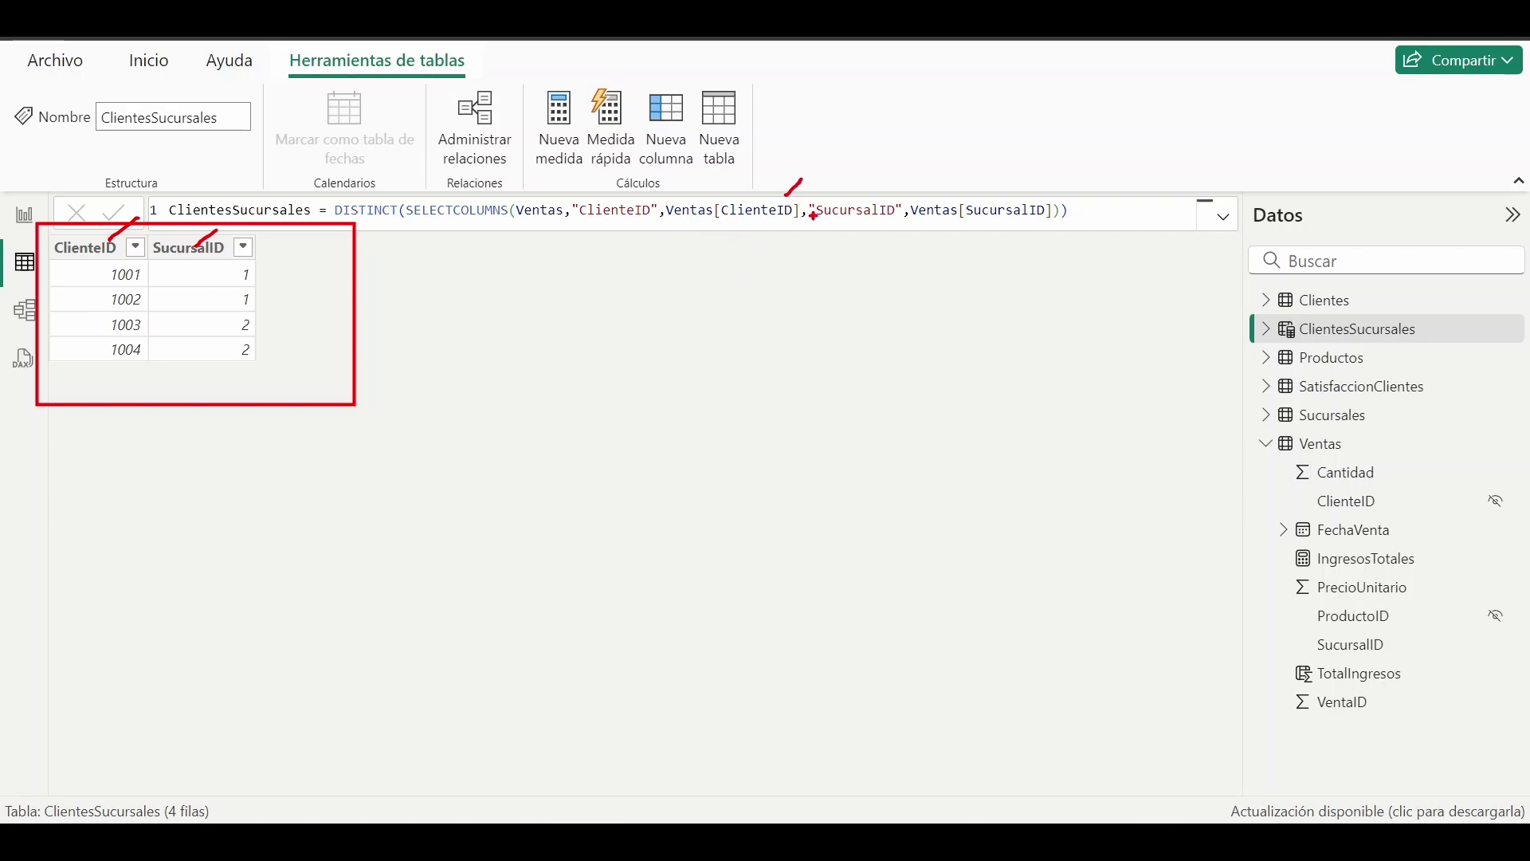
drag(1004, 191, 1034, 180)
key(Escape)
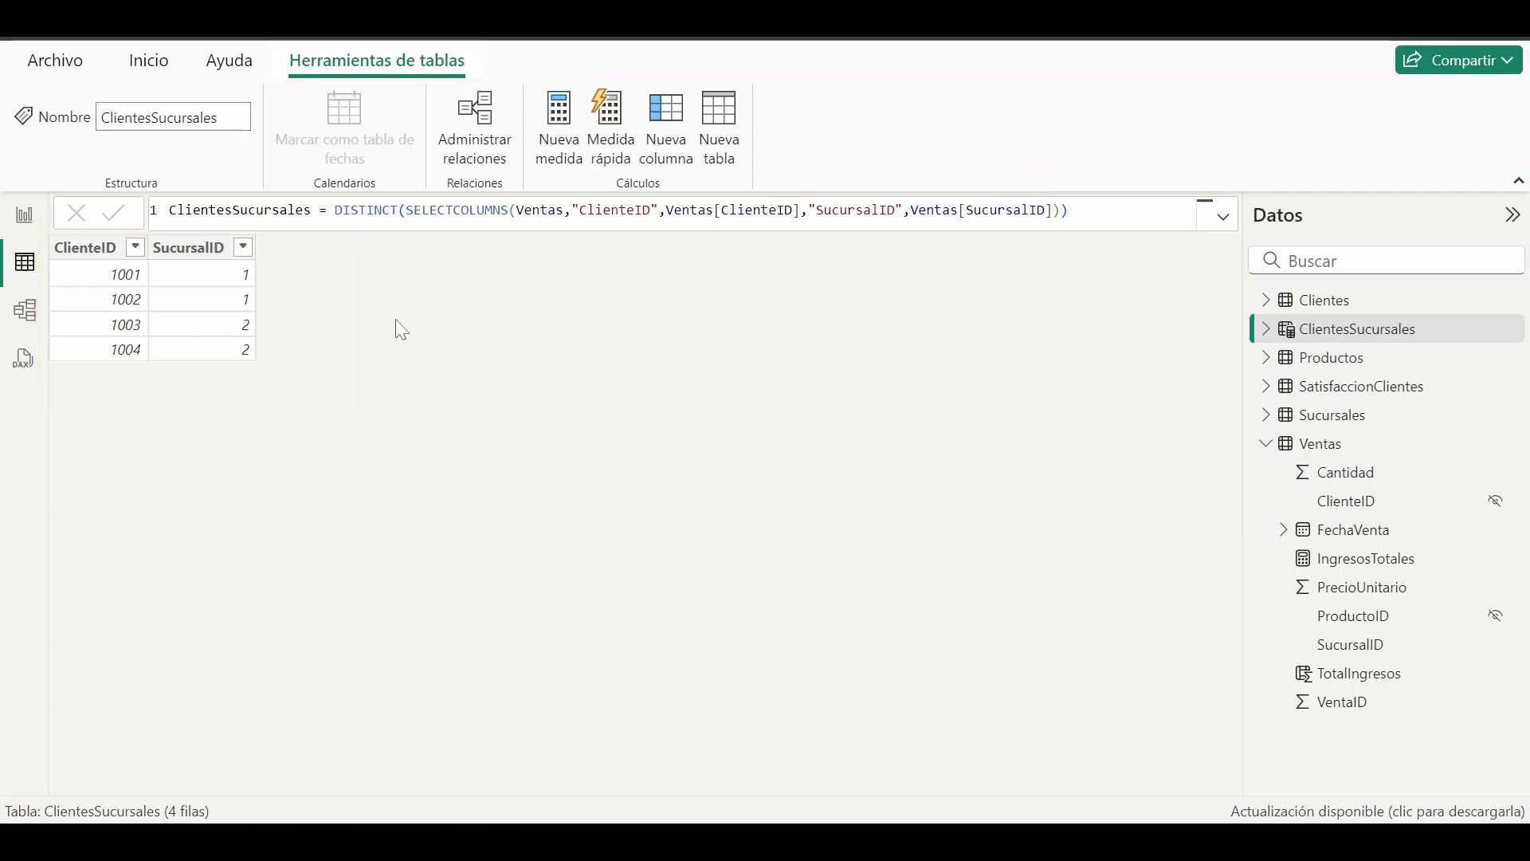
In the model view, move the ClientesSucursales table below Sucursales and shift the Clientes table closer to Sucursales
click(25, 310)
scroll(805, 652, down, 2)
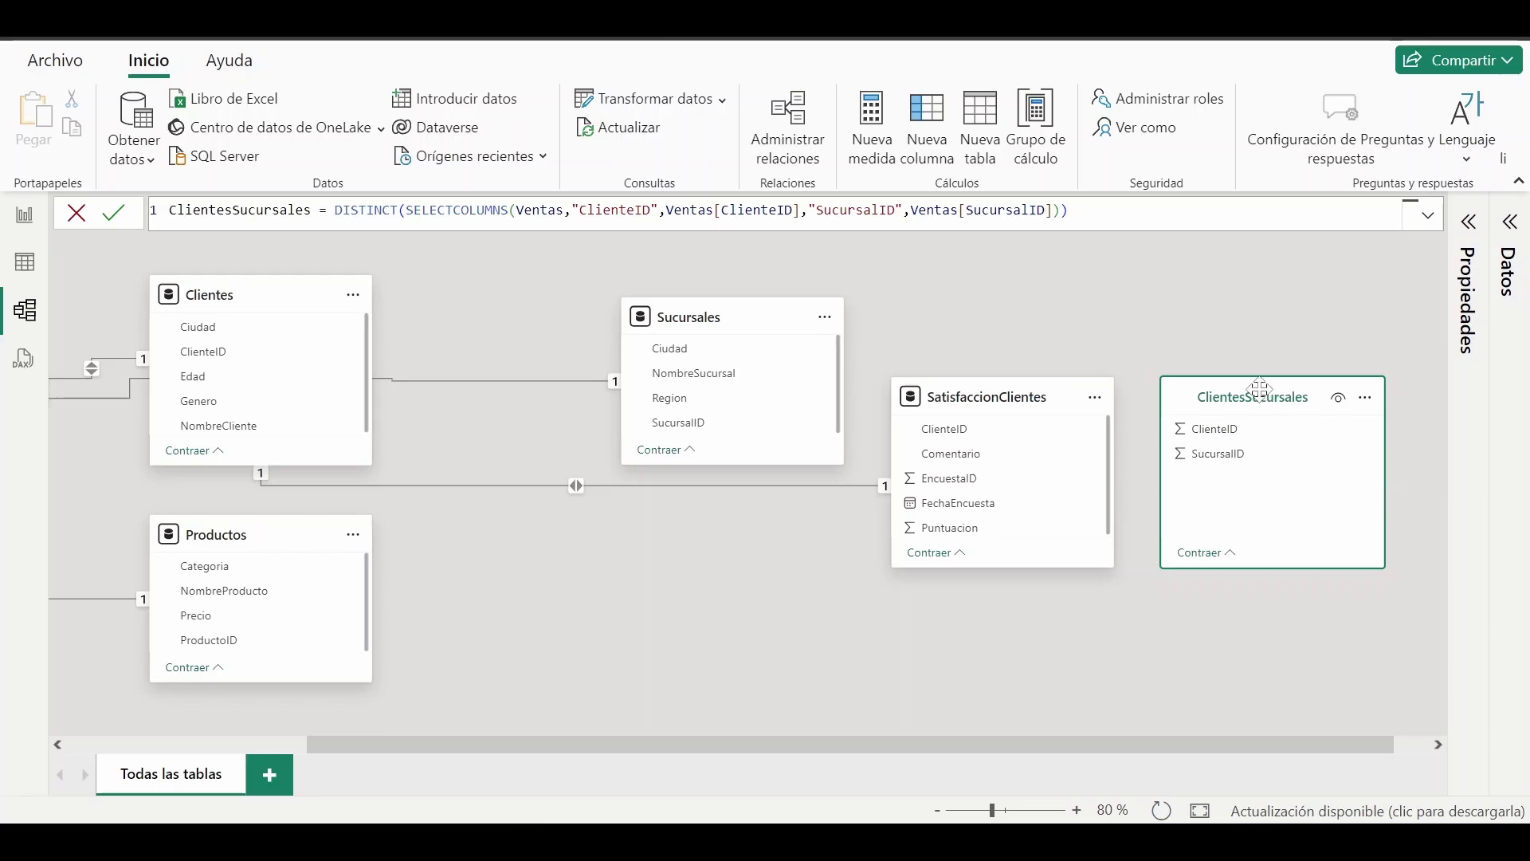
drag(1257, 393, 1013, 589)
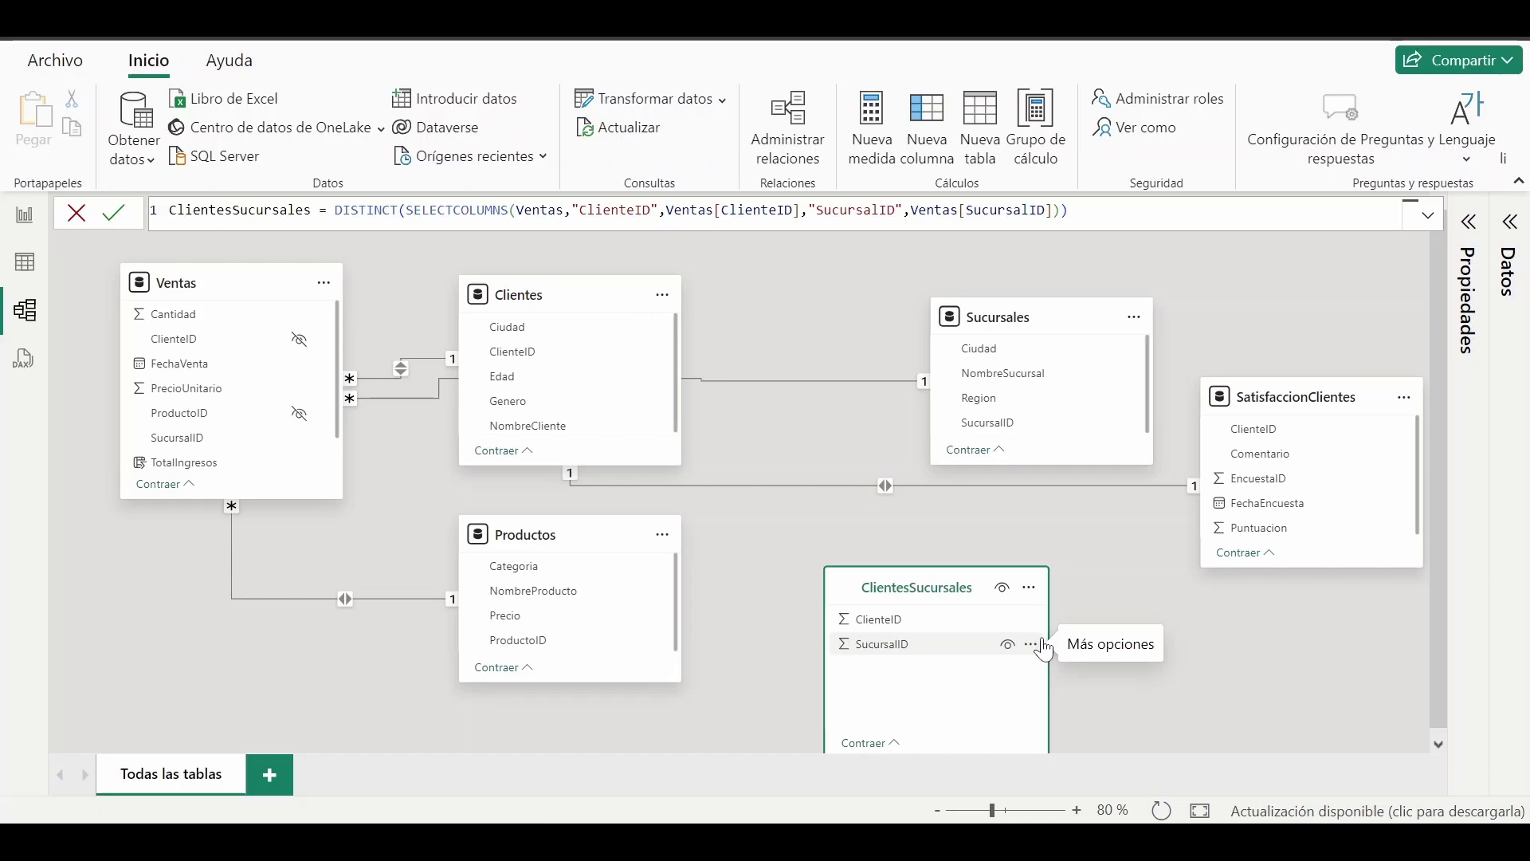
mouse_move(922, 592)
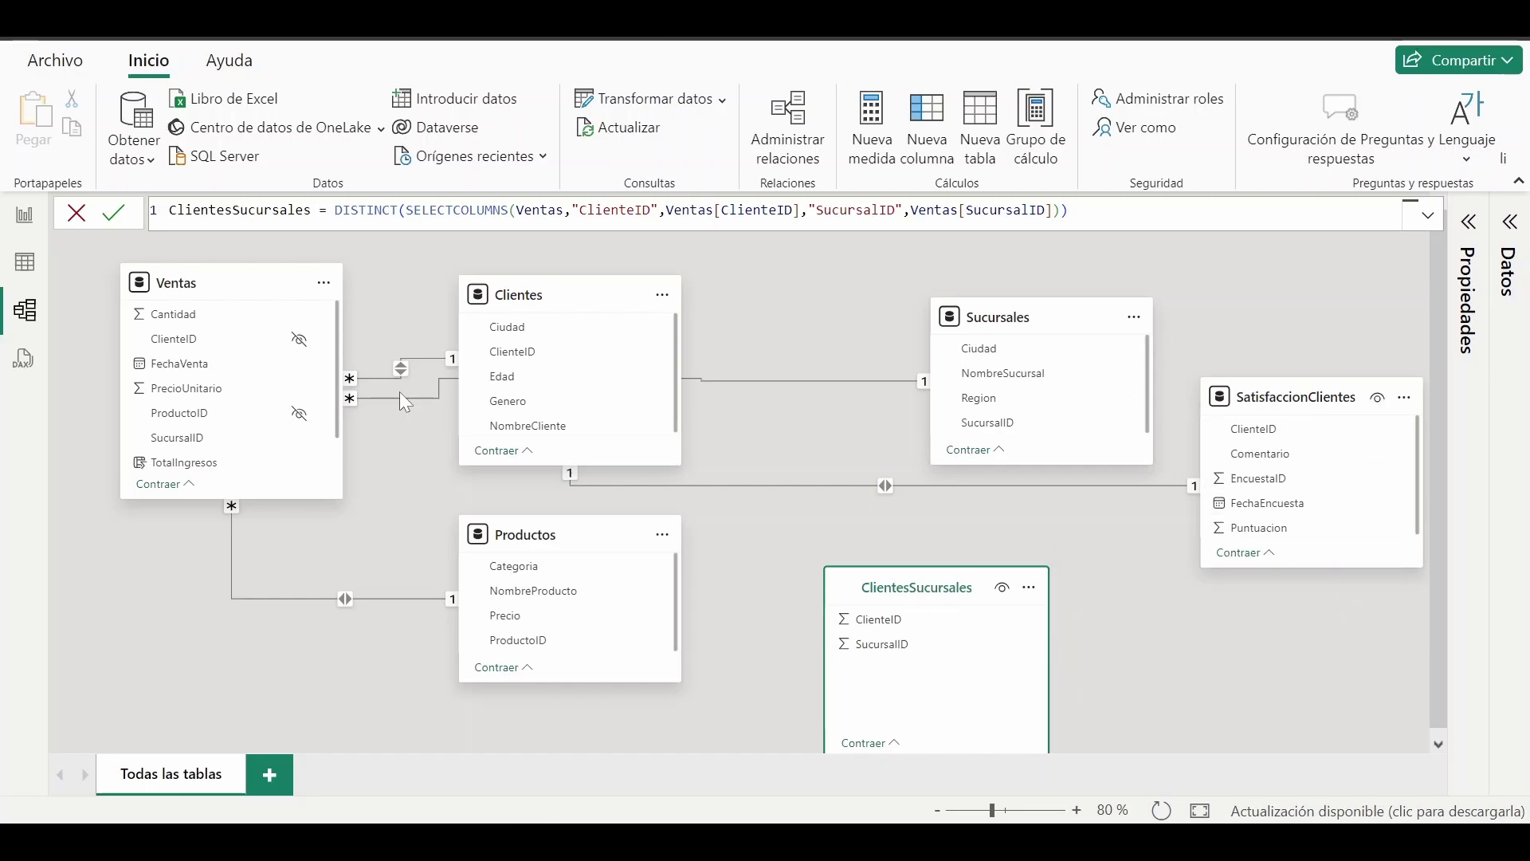
drag(576, 305, 785, 293)
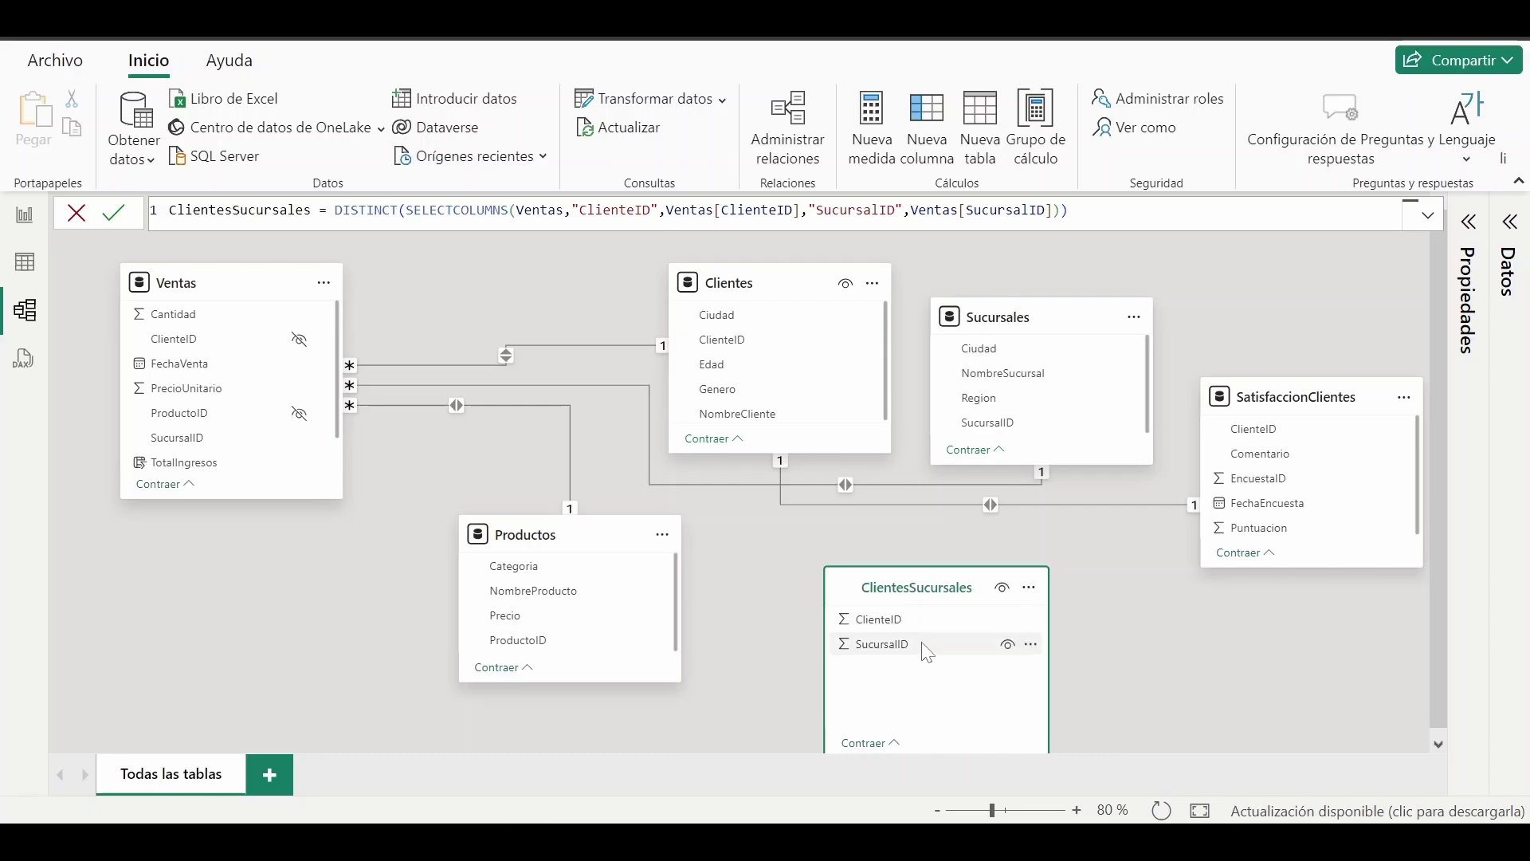
Return to the table view and set the format of the ClienteID column in ClientesSucursales to General
click(27, 271)
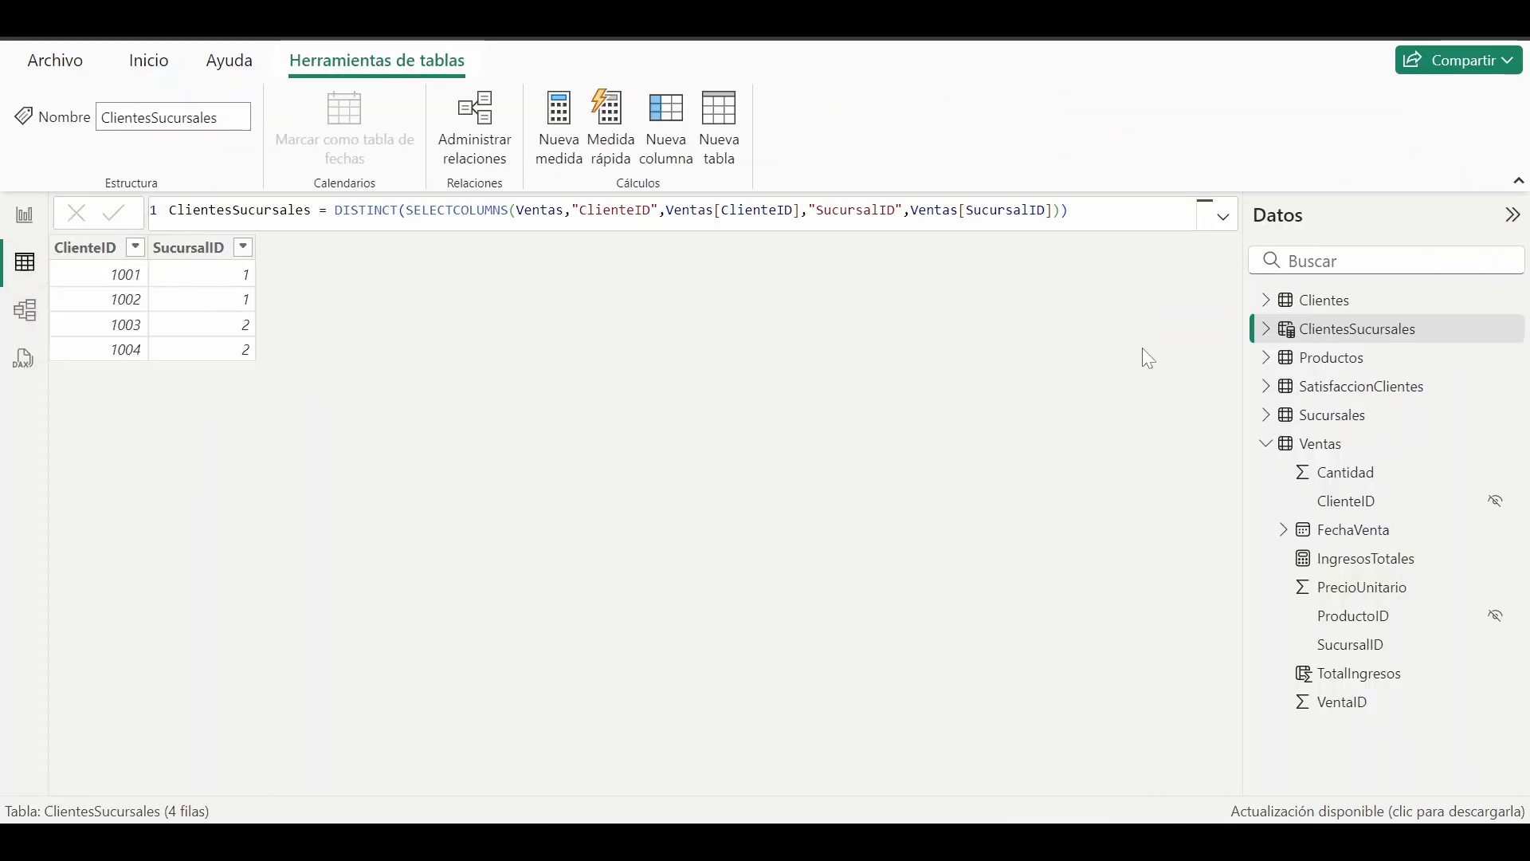
click(1350, 337)
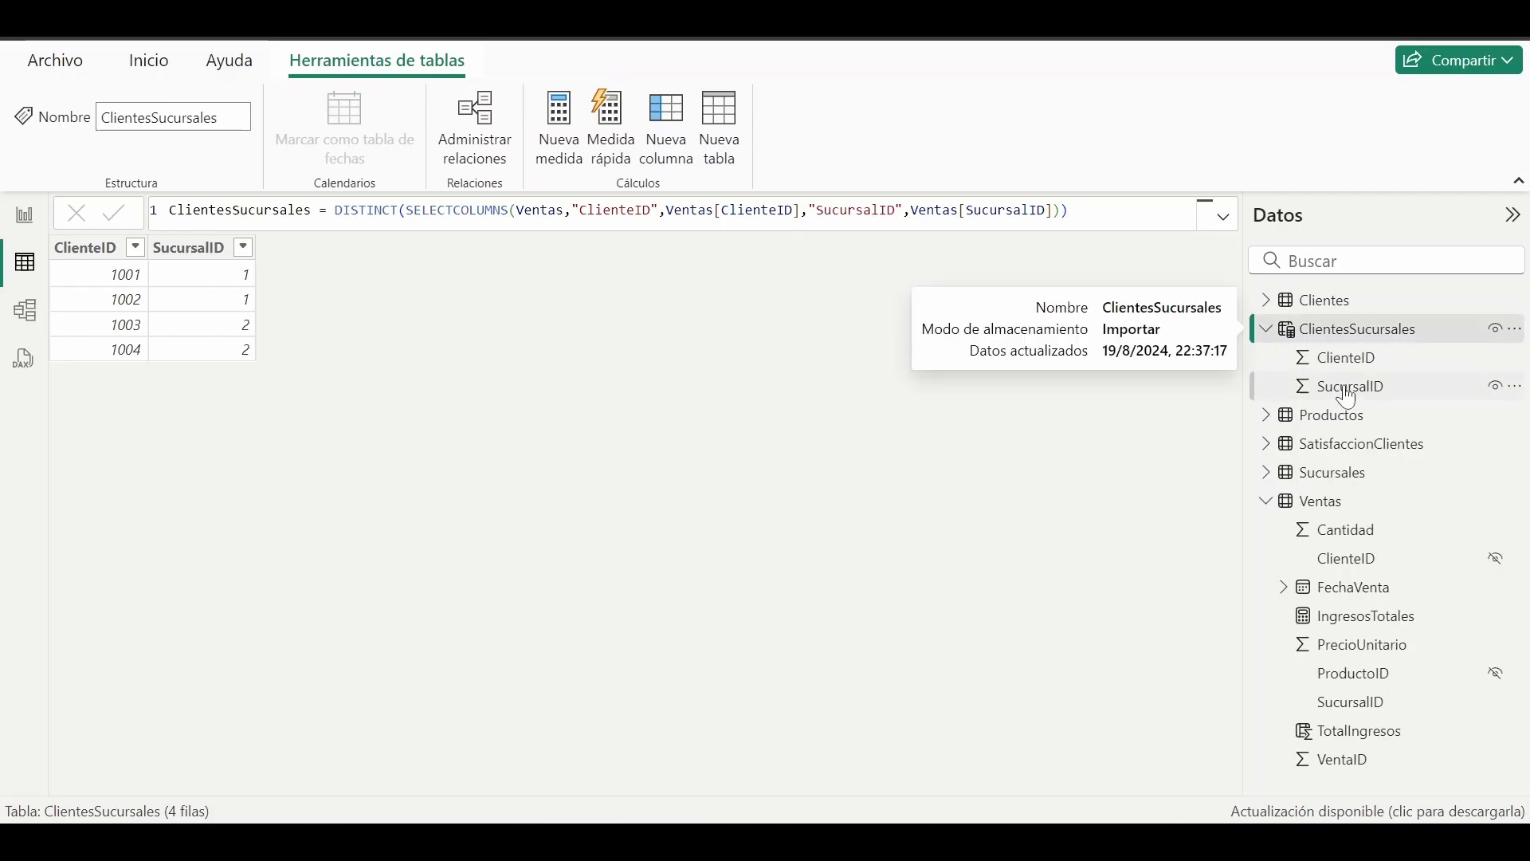
click(1352, 368)
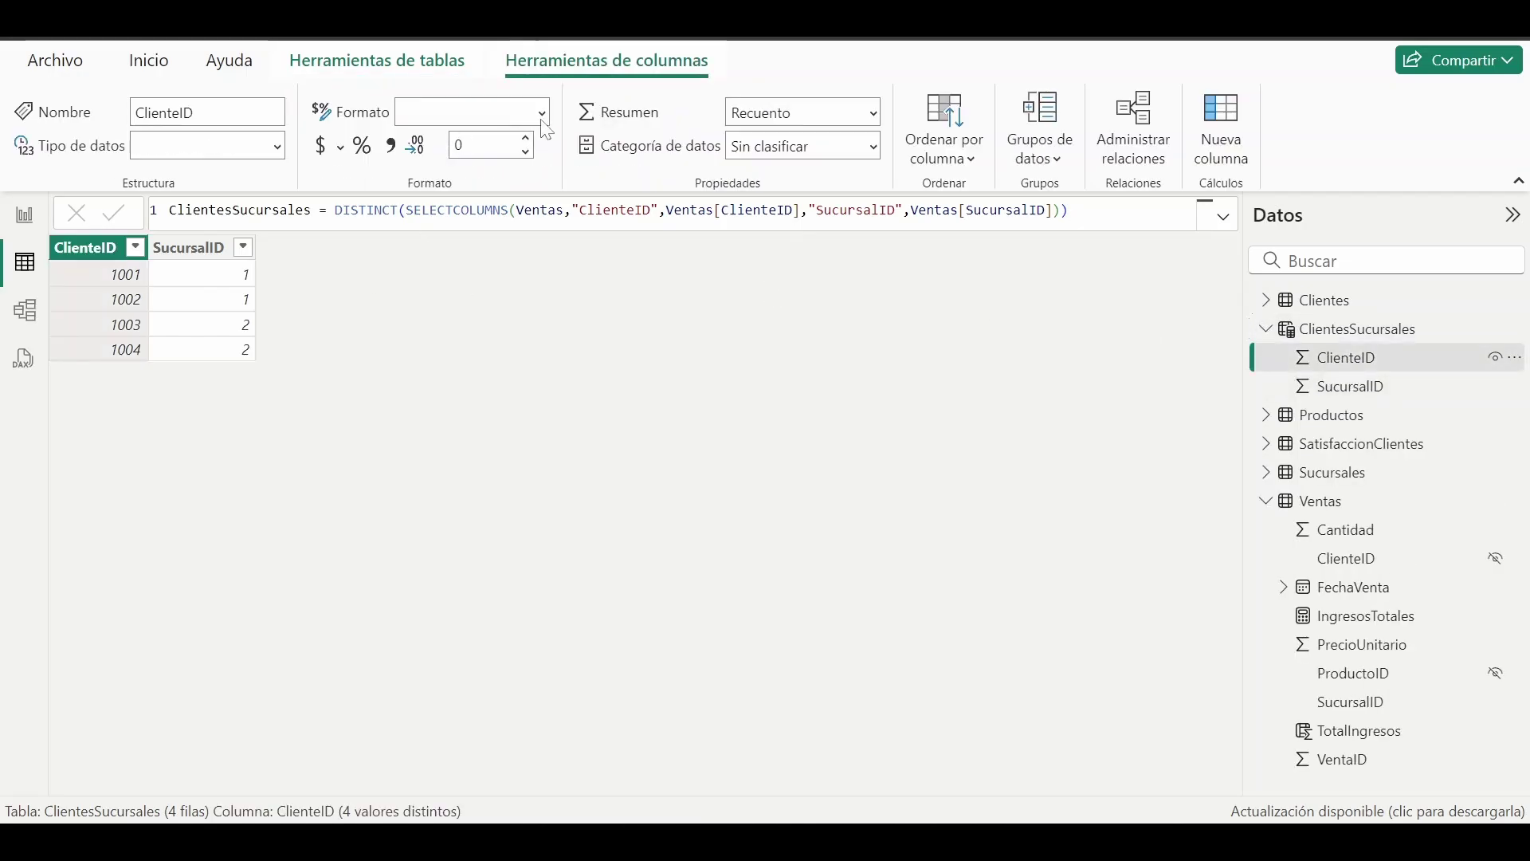
click(546, 114)
click(470, 145)
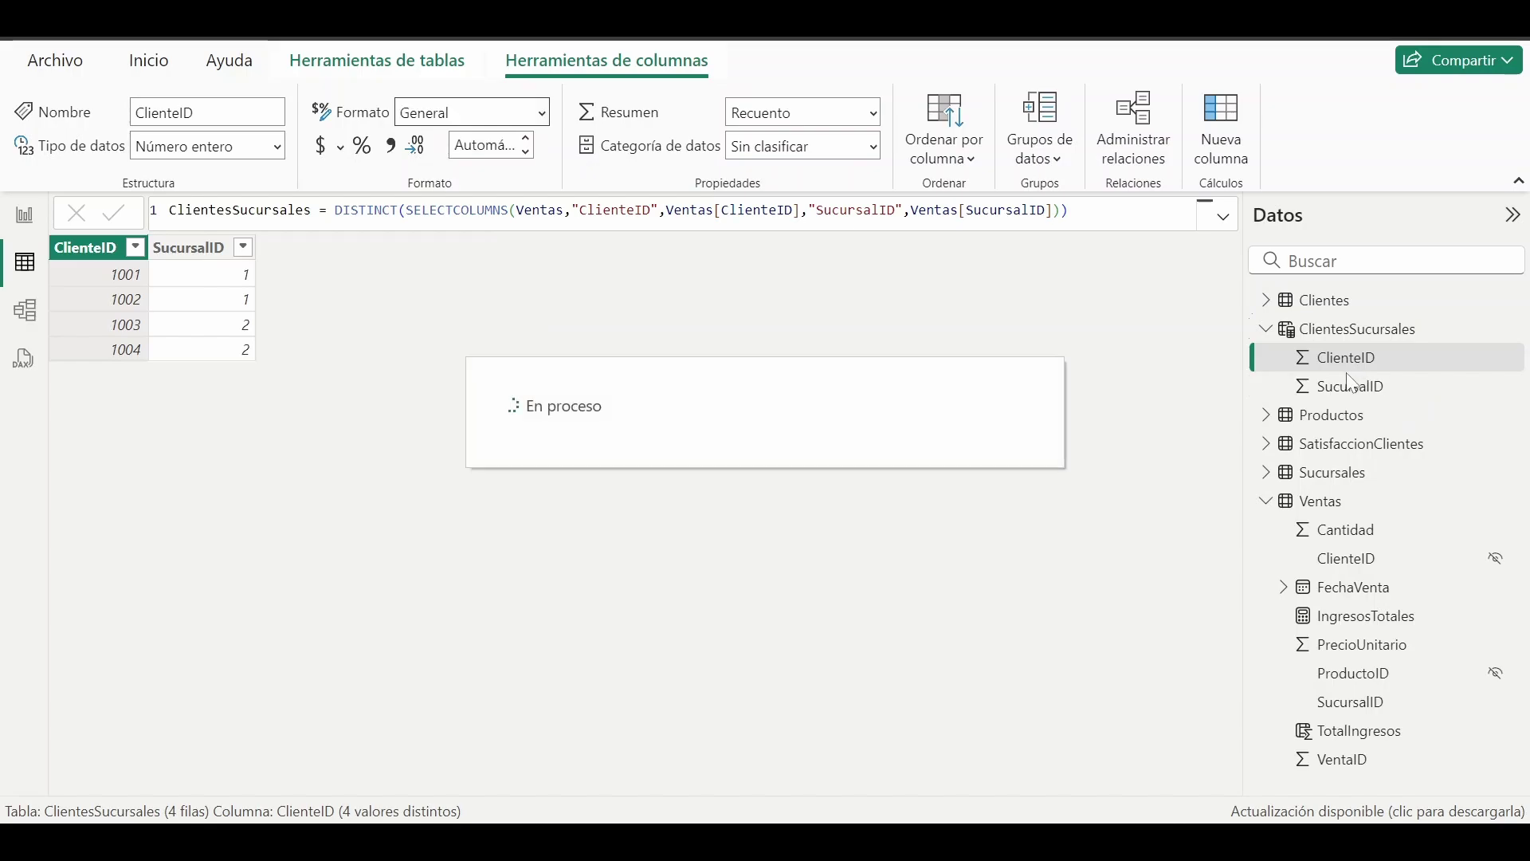
Set the data type of both the ClienteID and SucursalID columns in ClientesSucursales to Texto
click(545, 112)
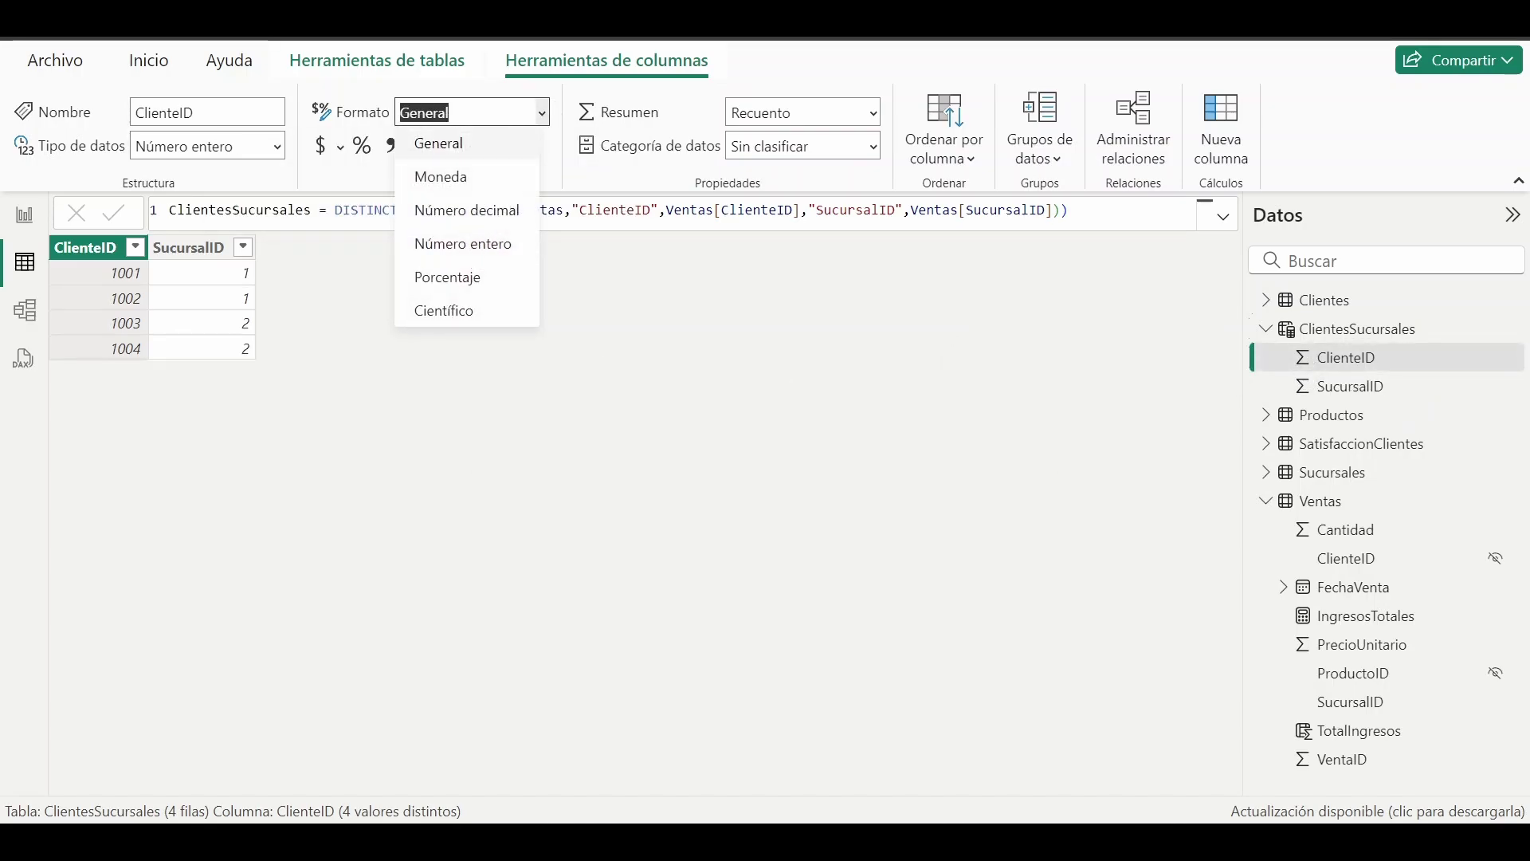
click(277, 154)
click(275, 150)
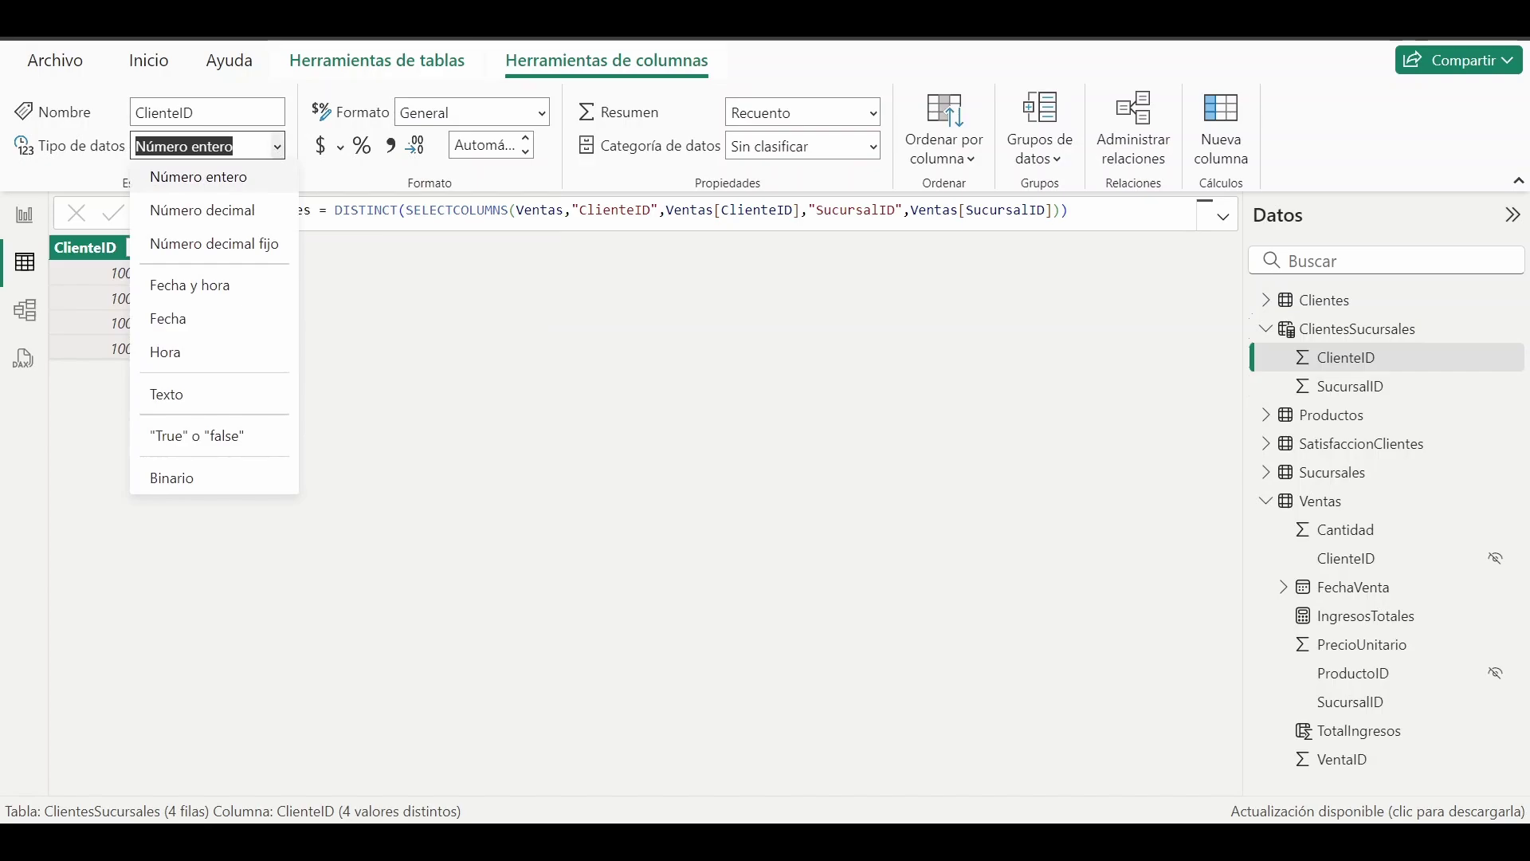
click(188, 396)
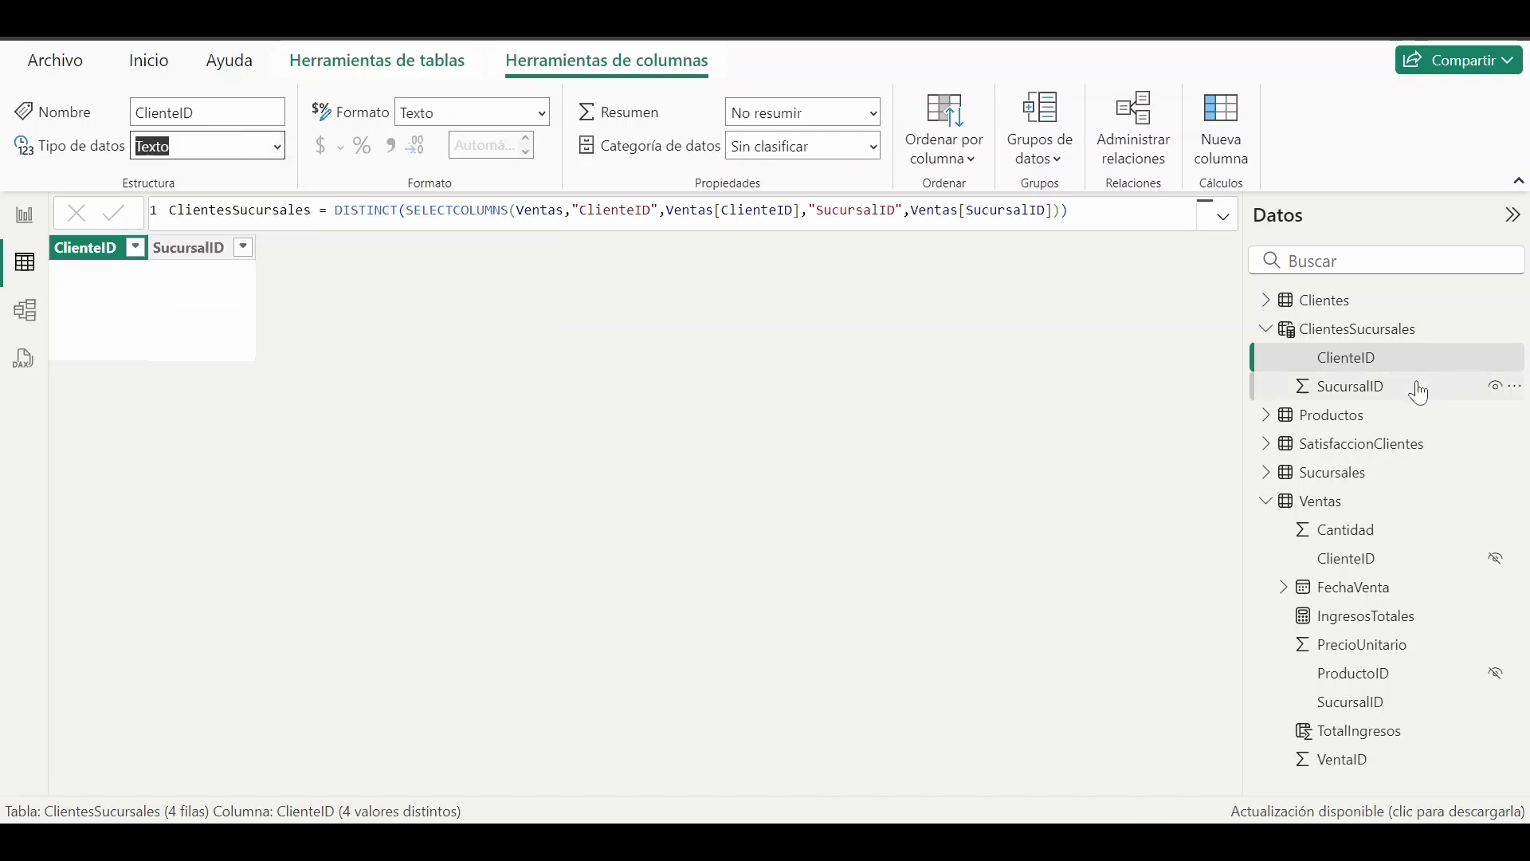
click(1354, 388)
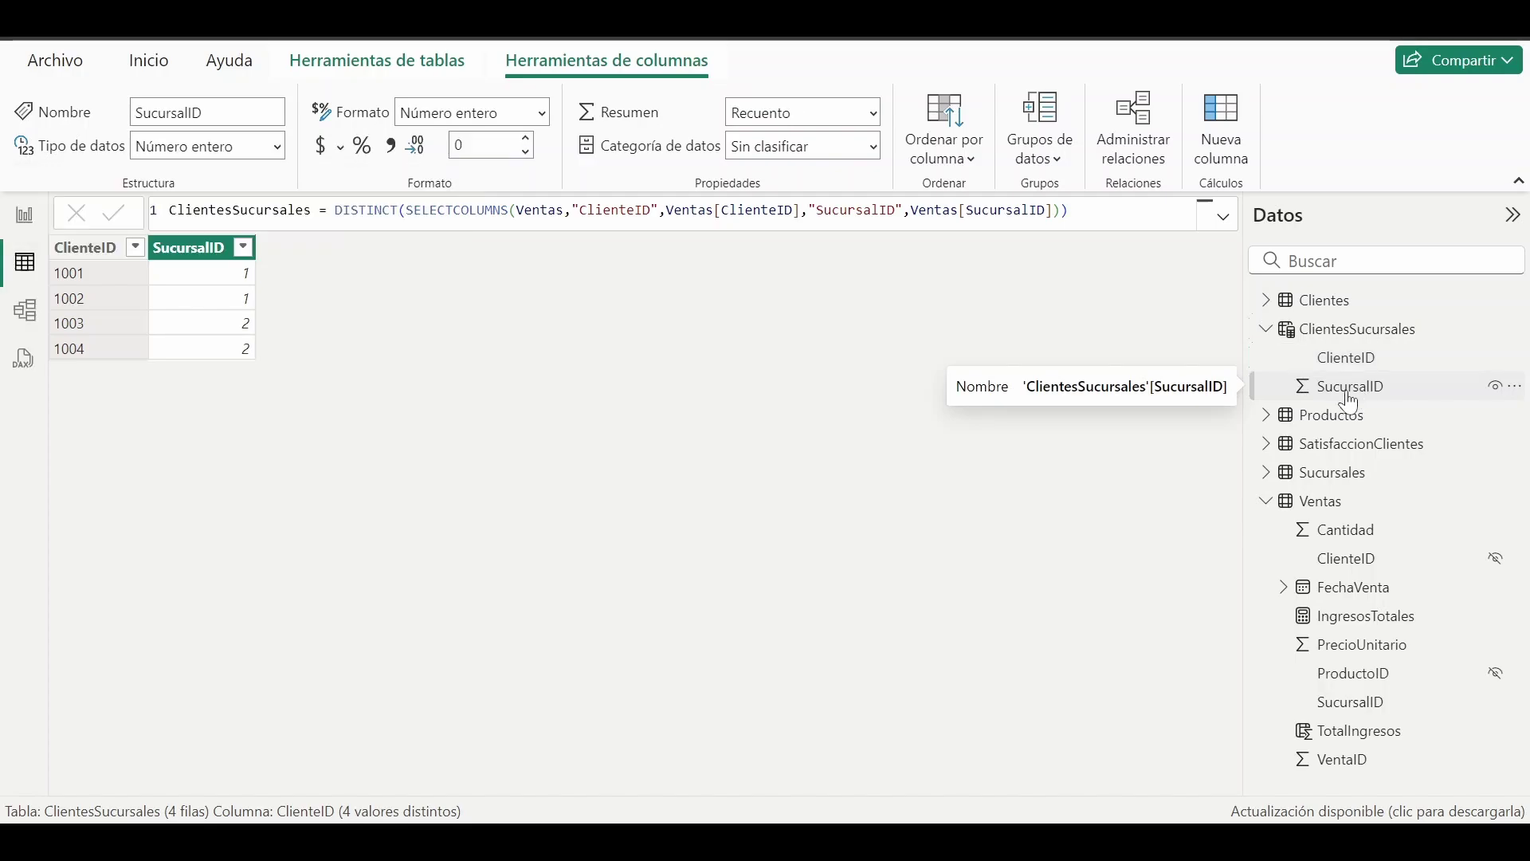
click(219, 146)
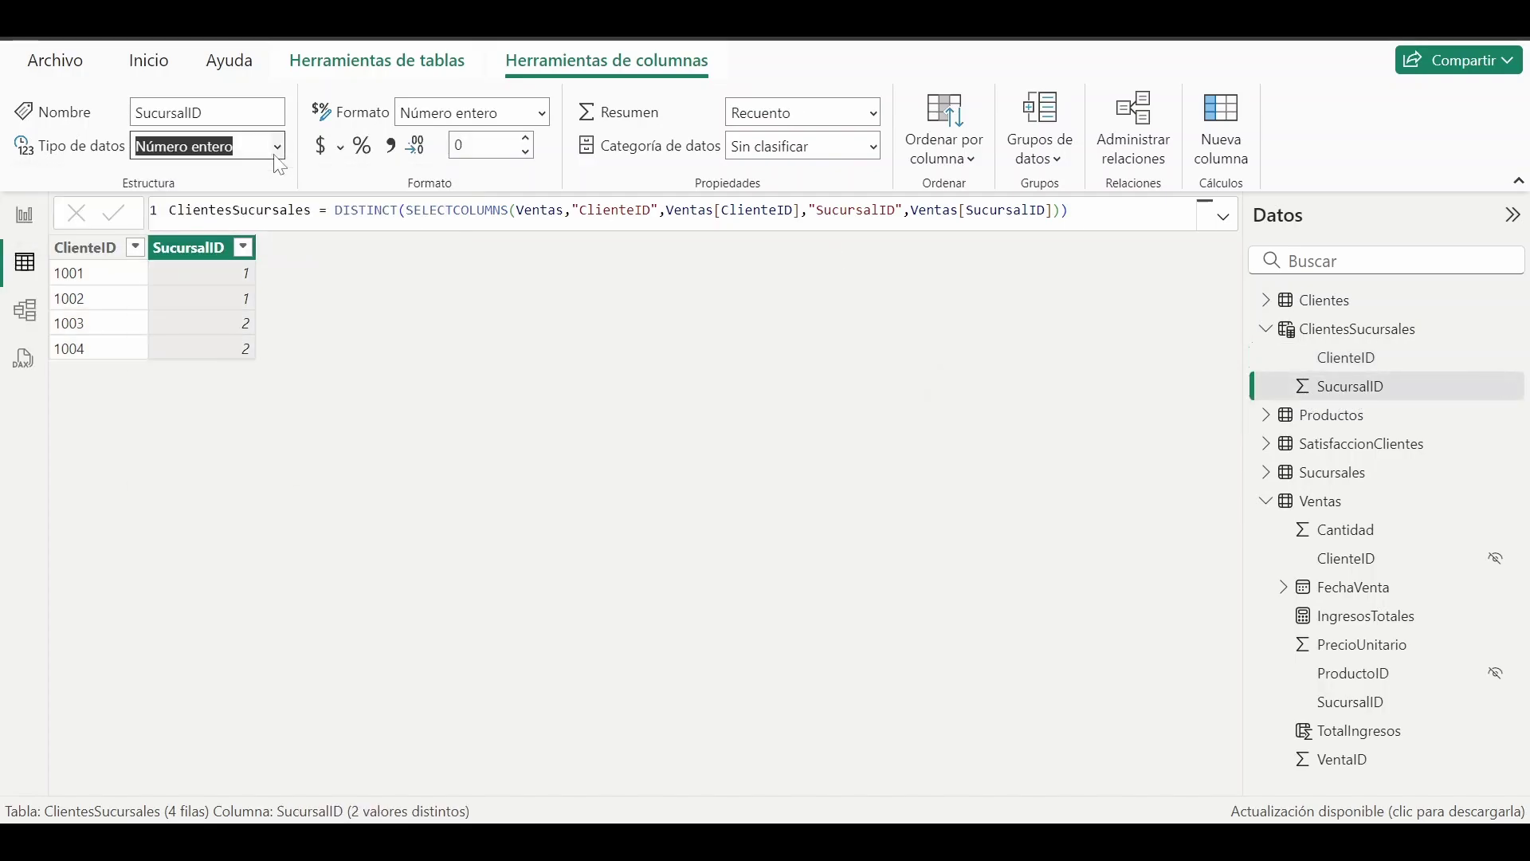
click(187, 393)
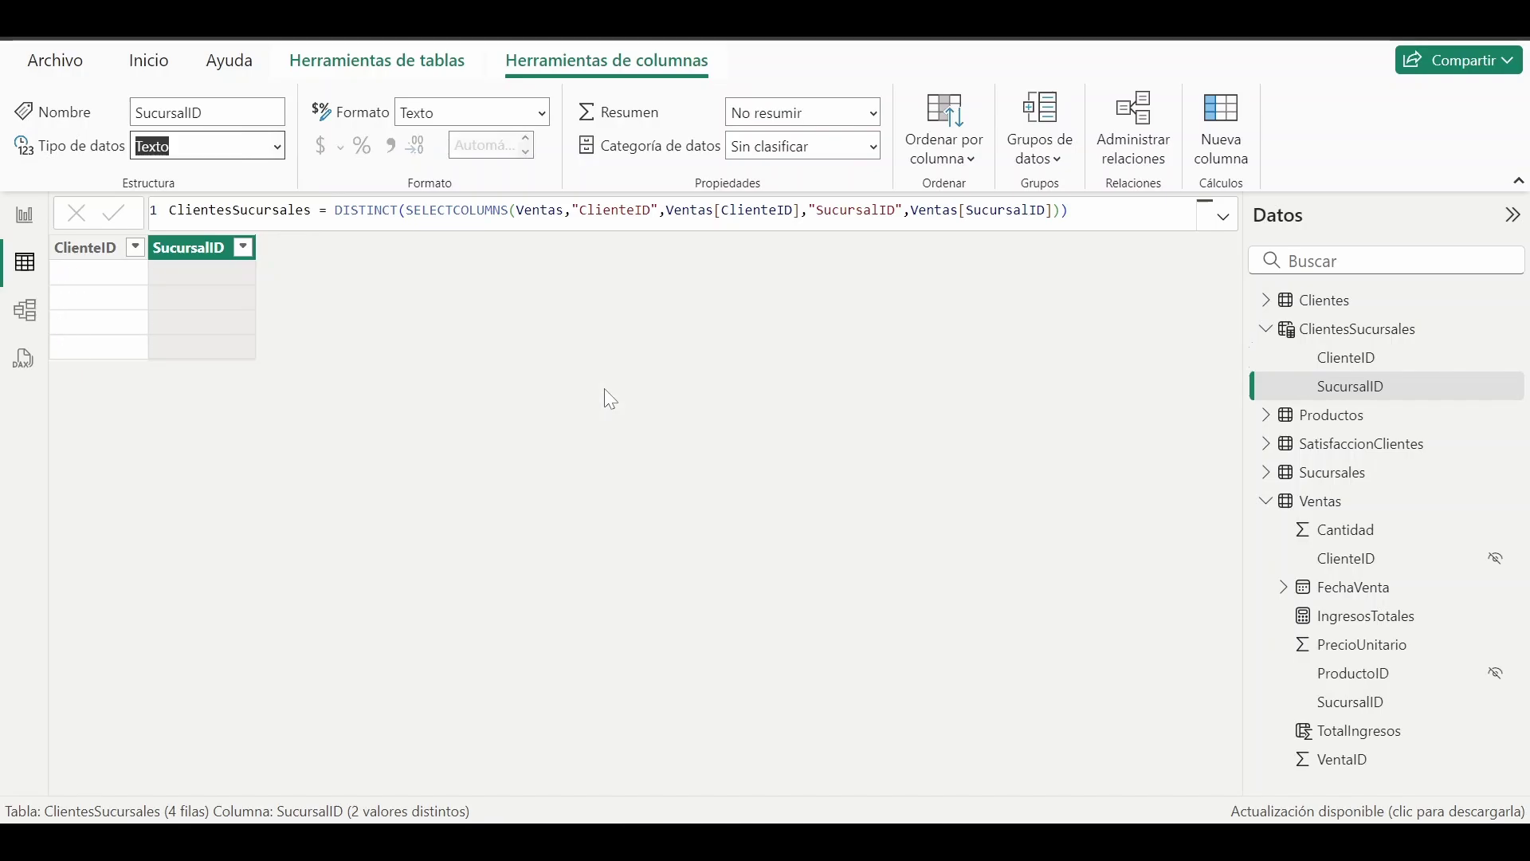
In the model view, move the Sucursales table farther away from Clientes and place SatisfaccionClientes below it
click(37, 324)
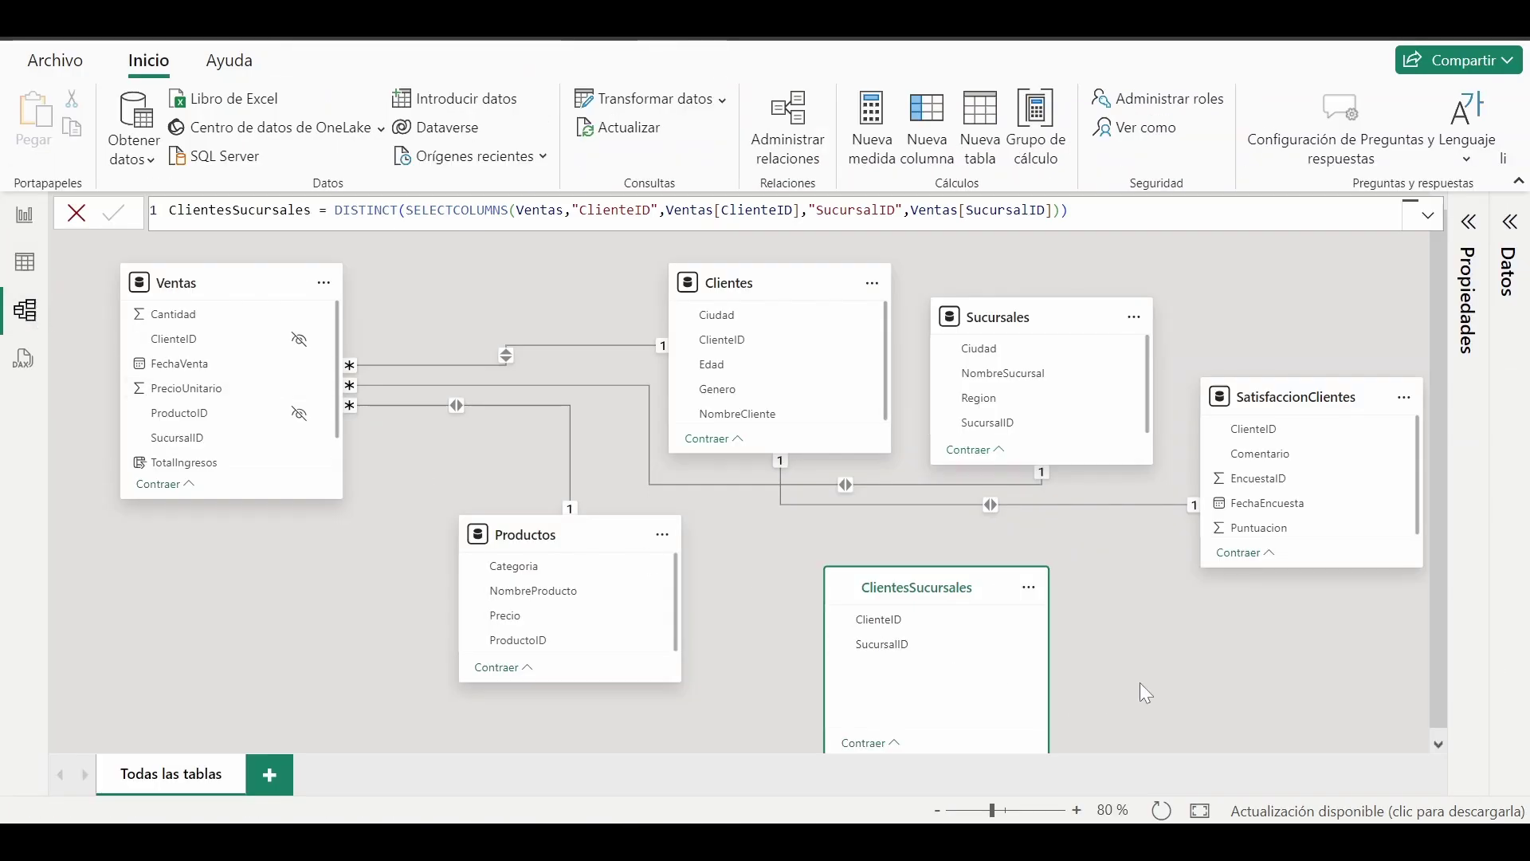
click(1131, 504)
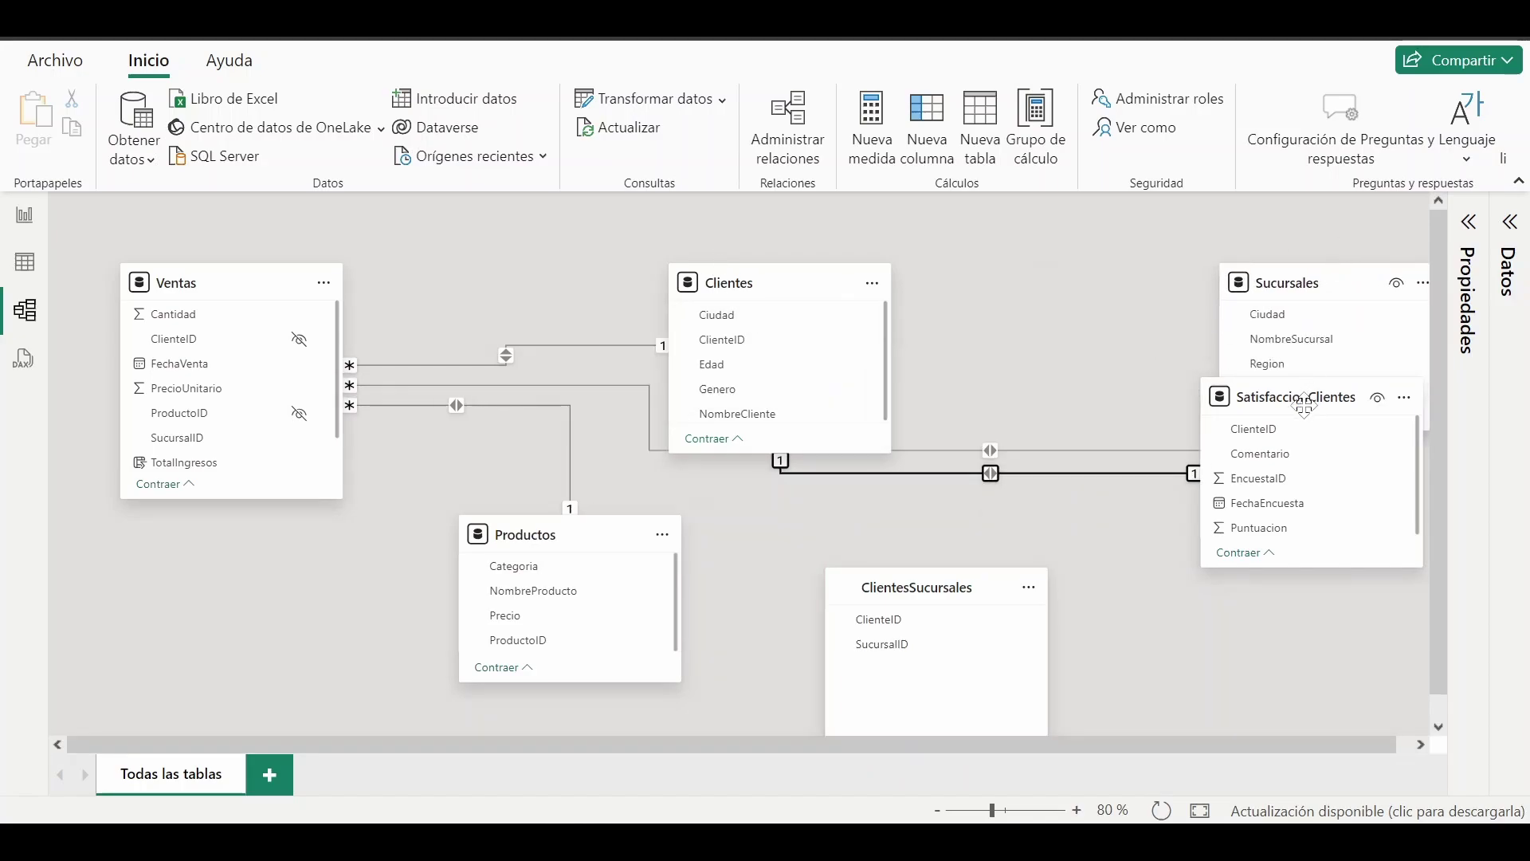
drag(1344, 431, 1281, 539)
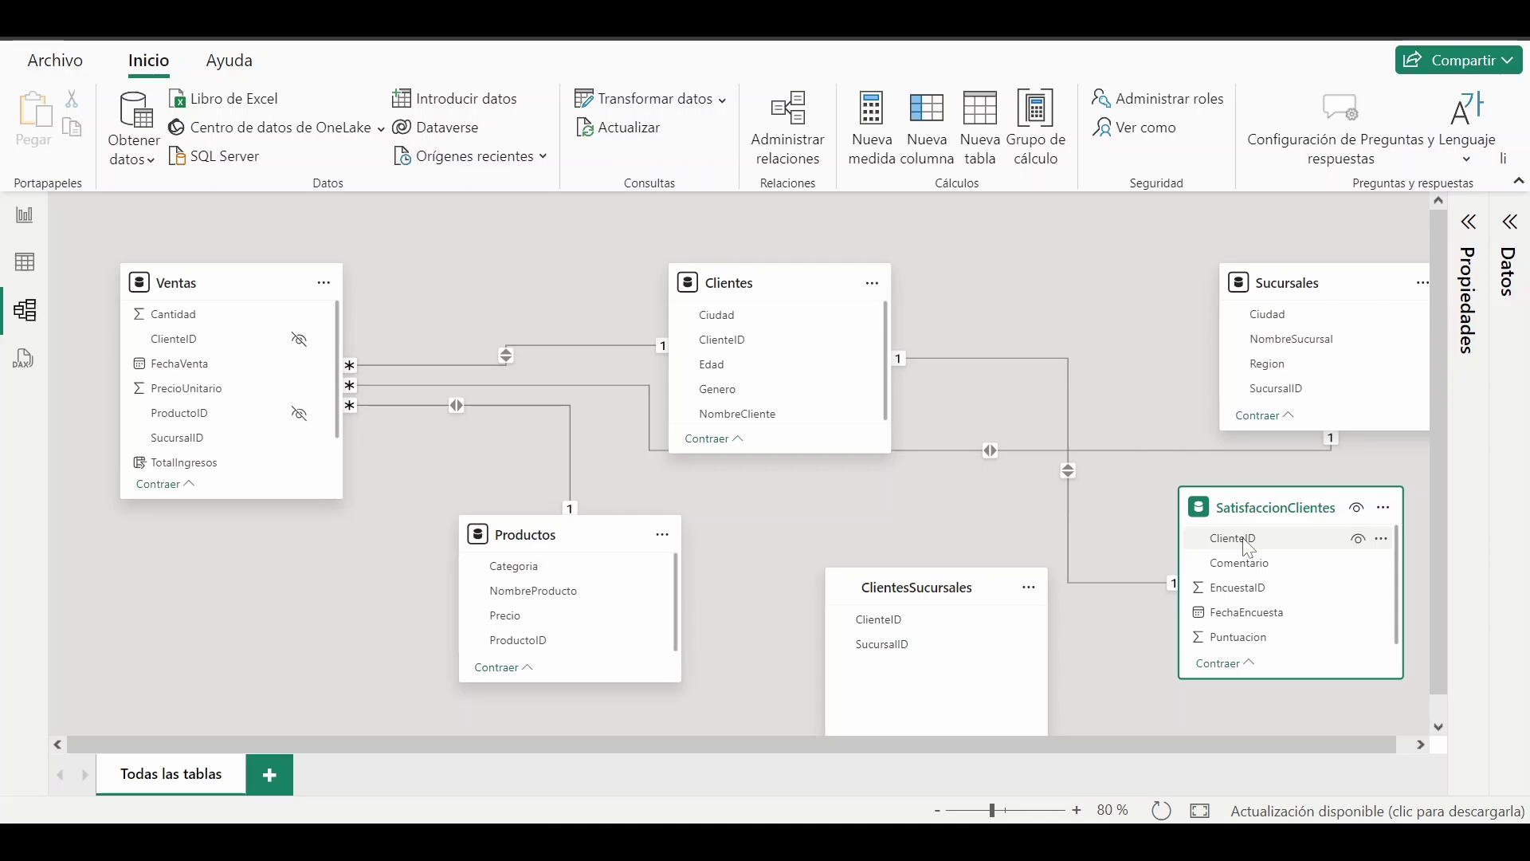
Switch to the course presentation in Chrome and review the steps of the section "Exploración de Datos Basados en Tiempo"
key(alt+Tab)
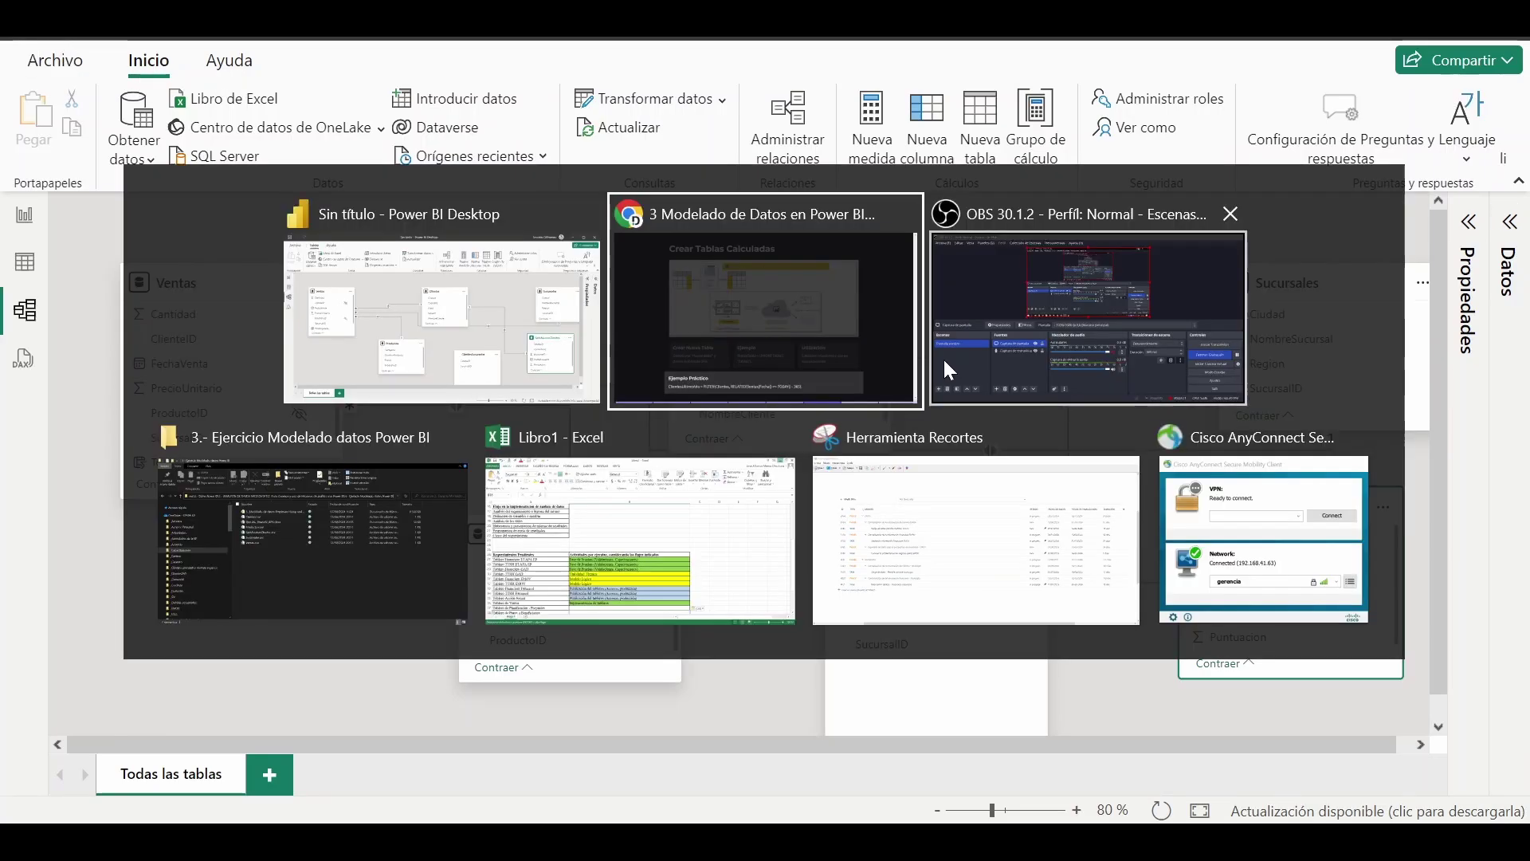
click(882, 344)
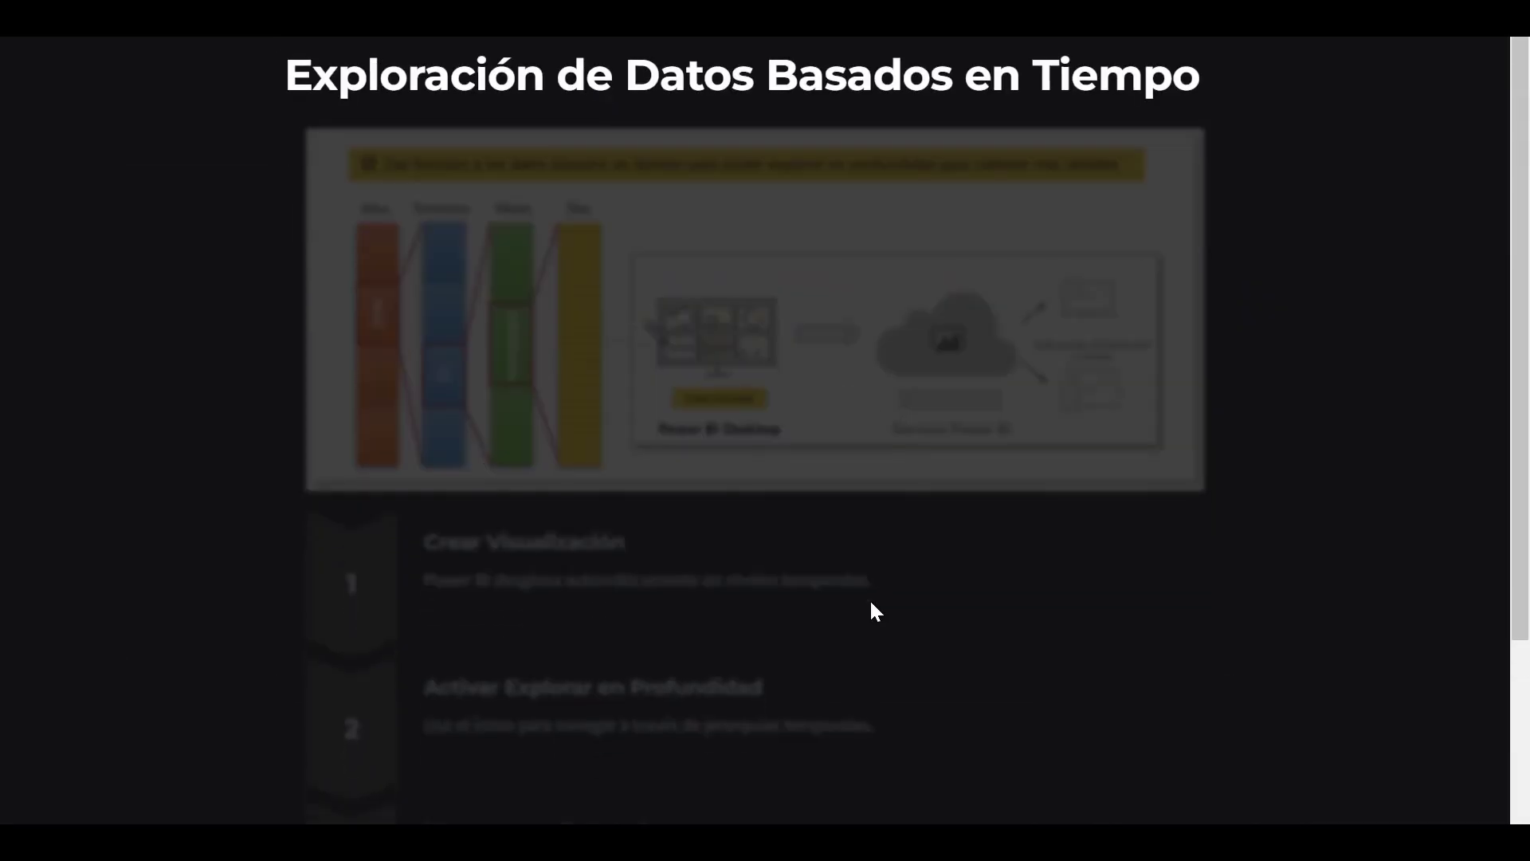
click(815, 295)
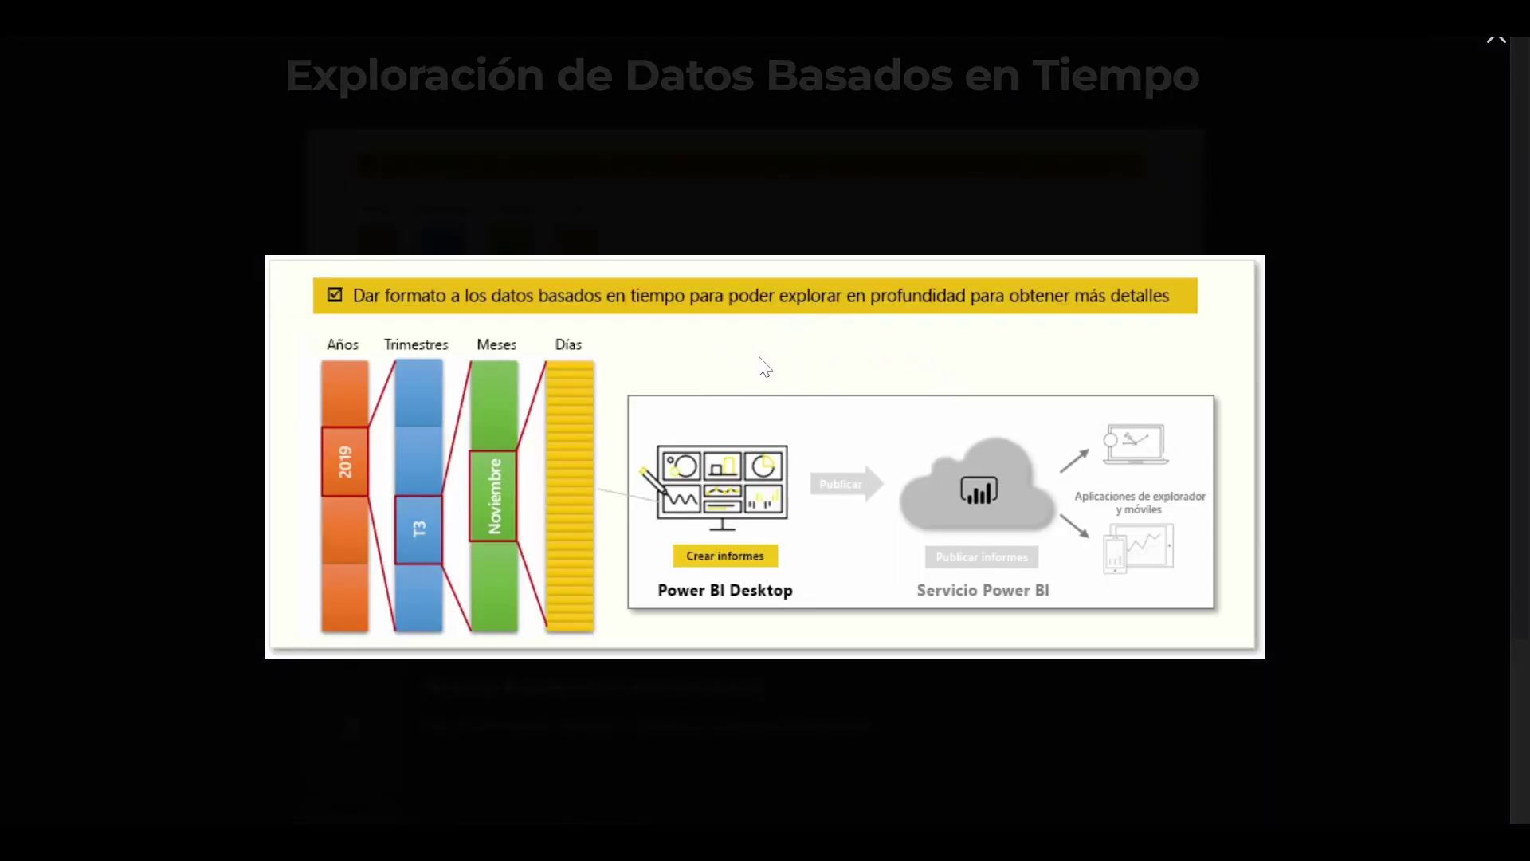
click(1352, 361)
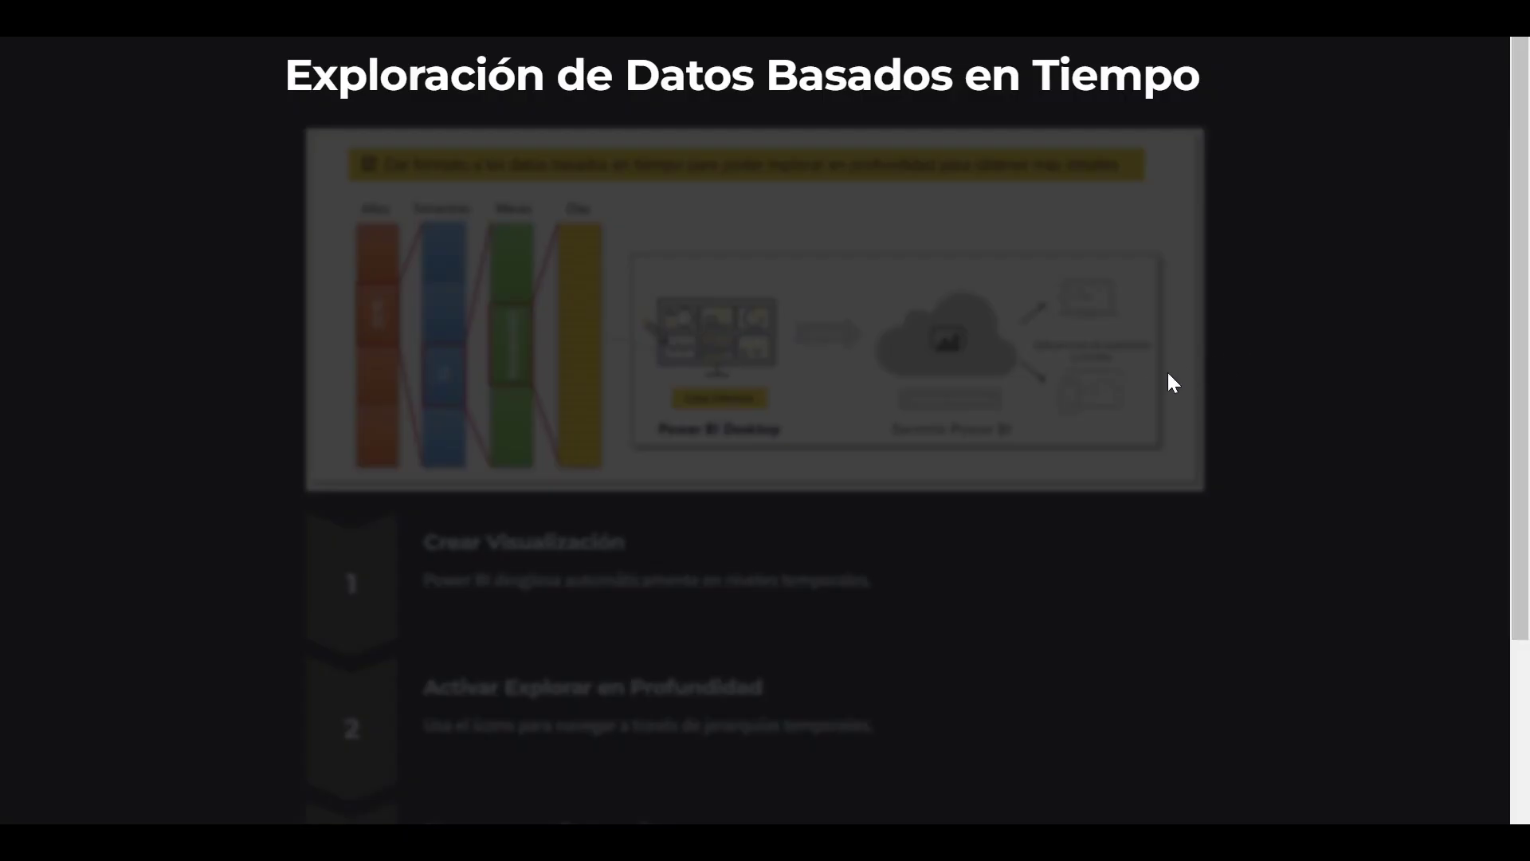
click(764, 545)
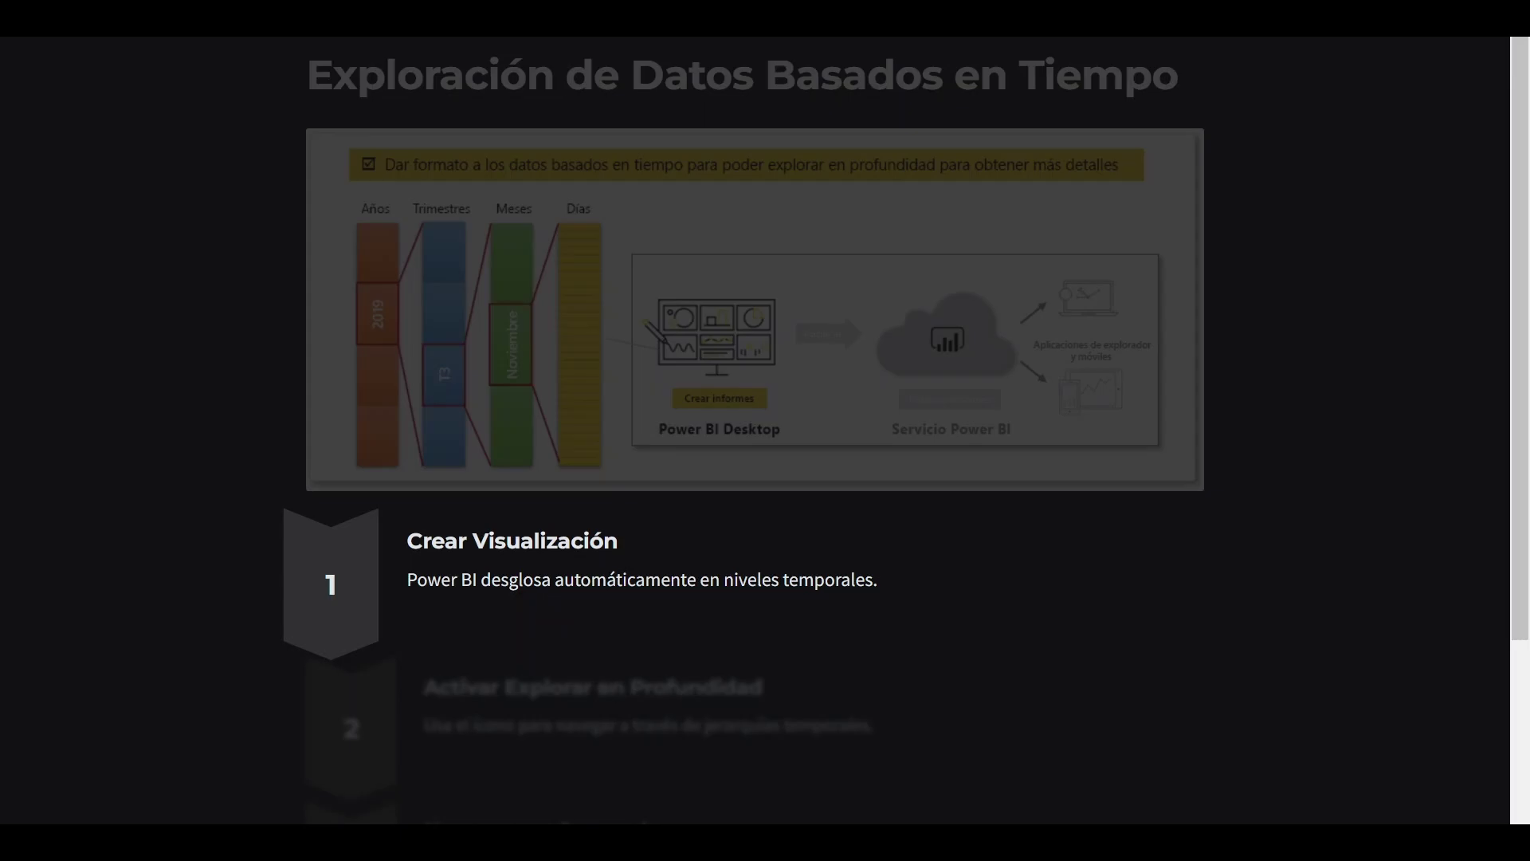
click(844, 631)
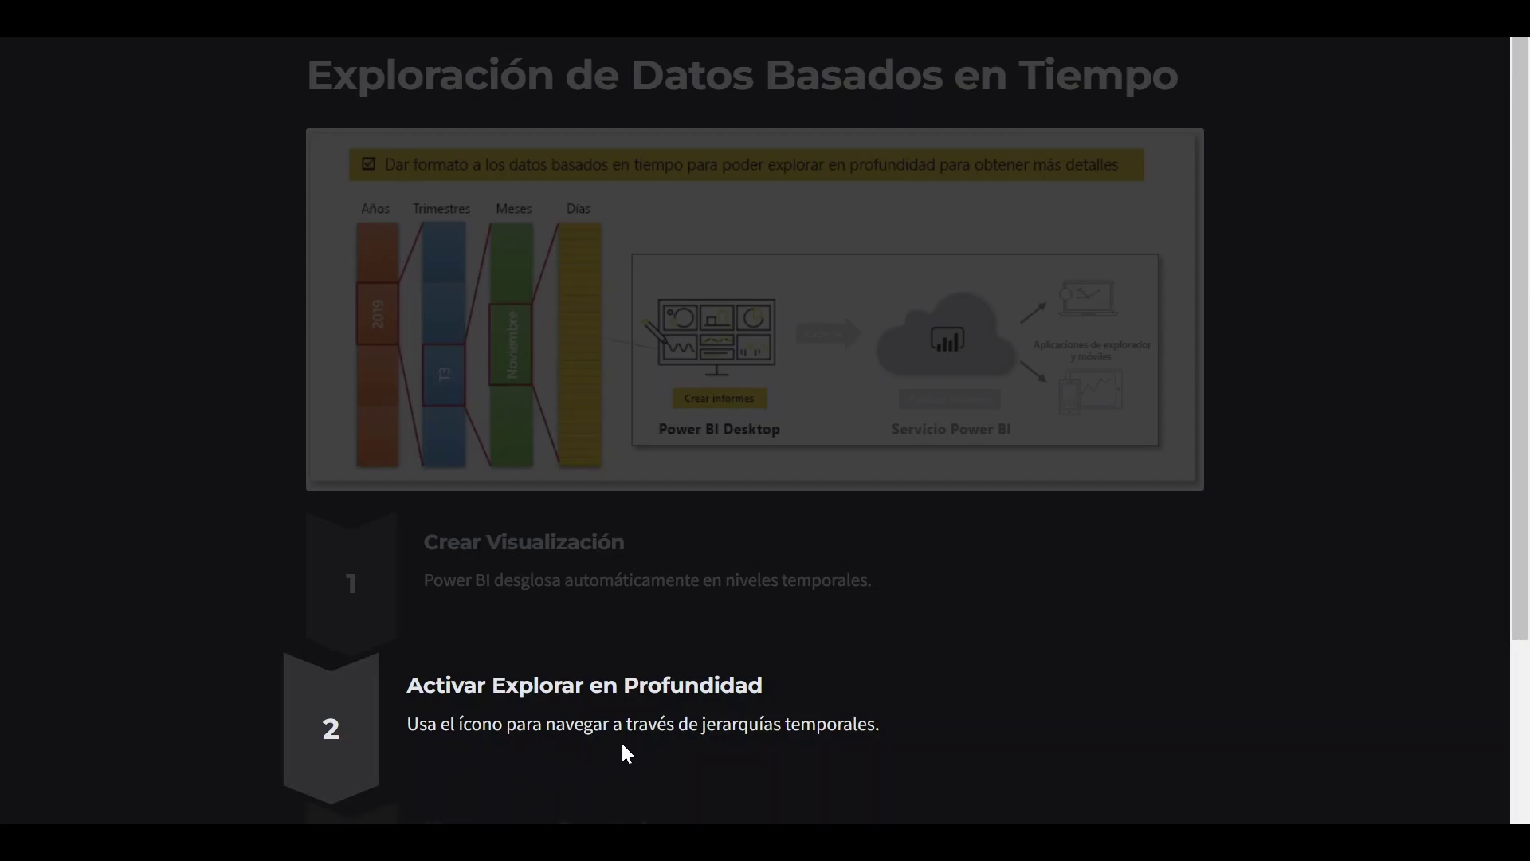
scroll(594, 789, down, 2)
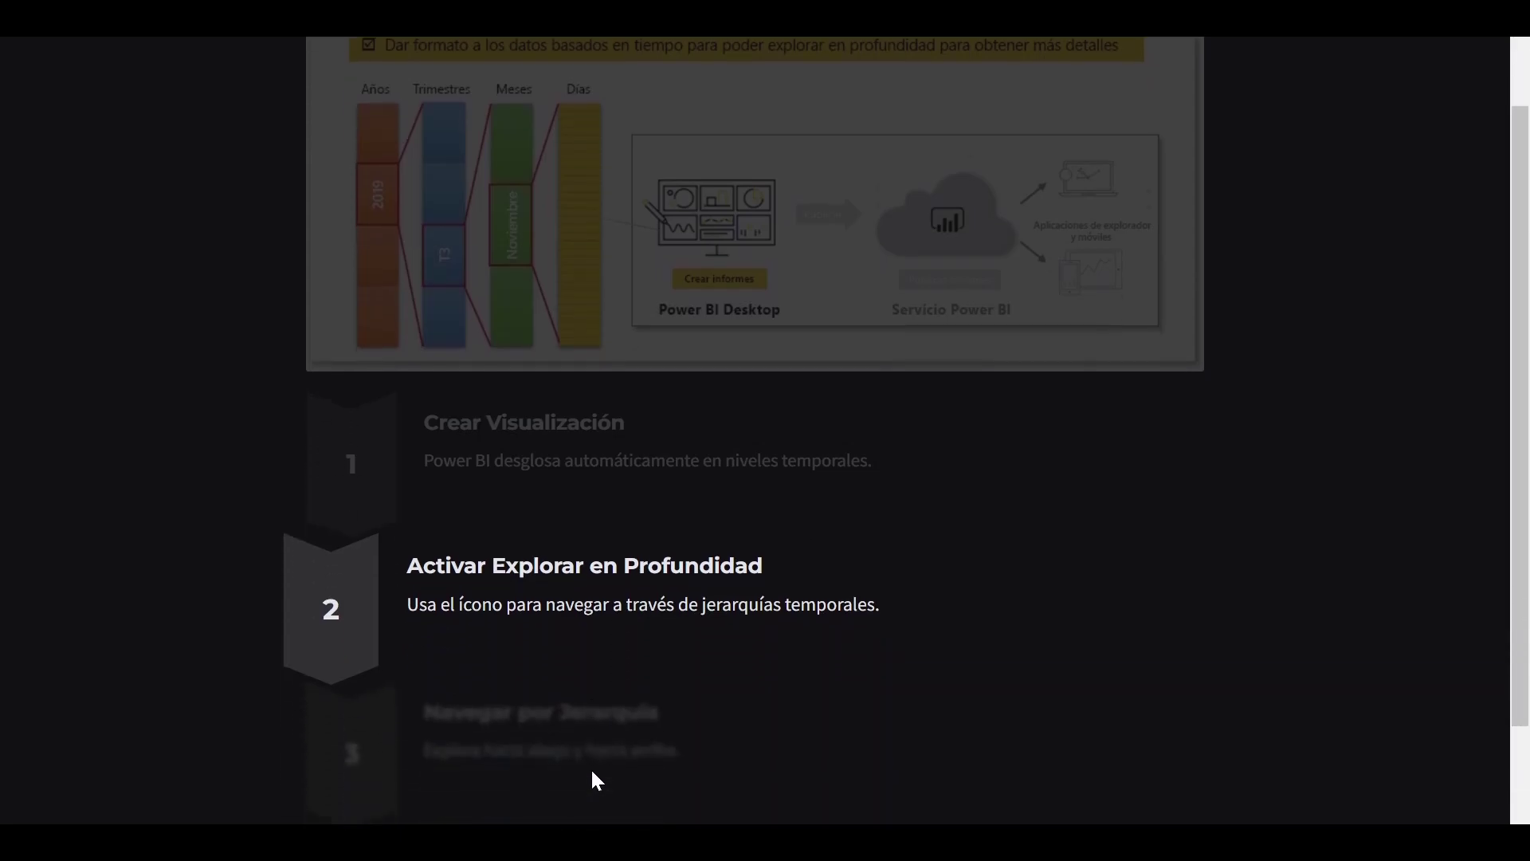
click(734, 709)
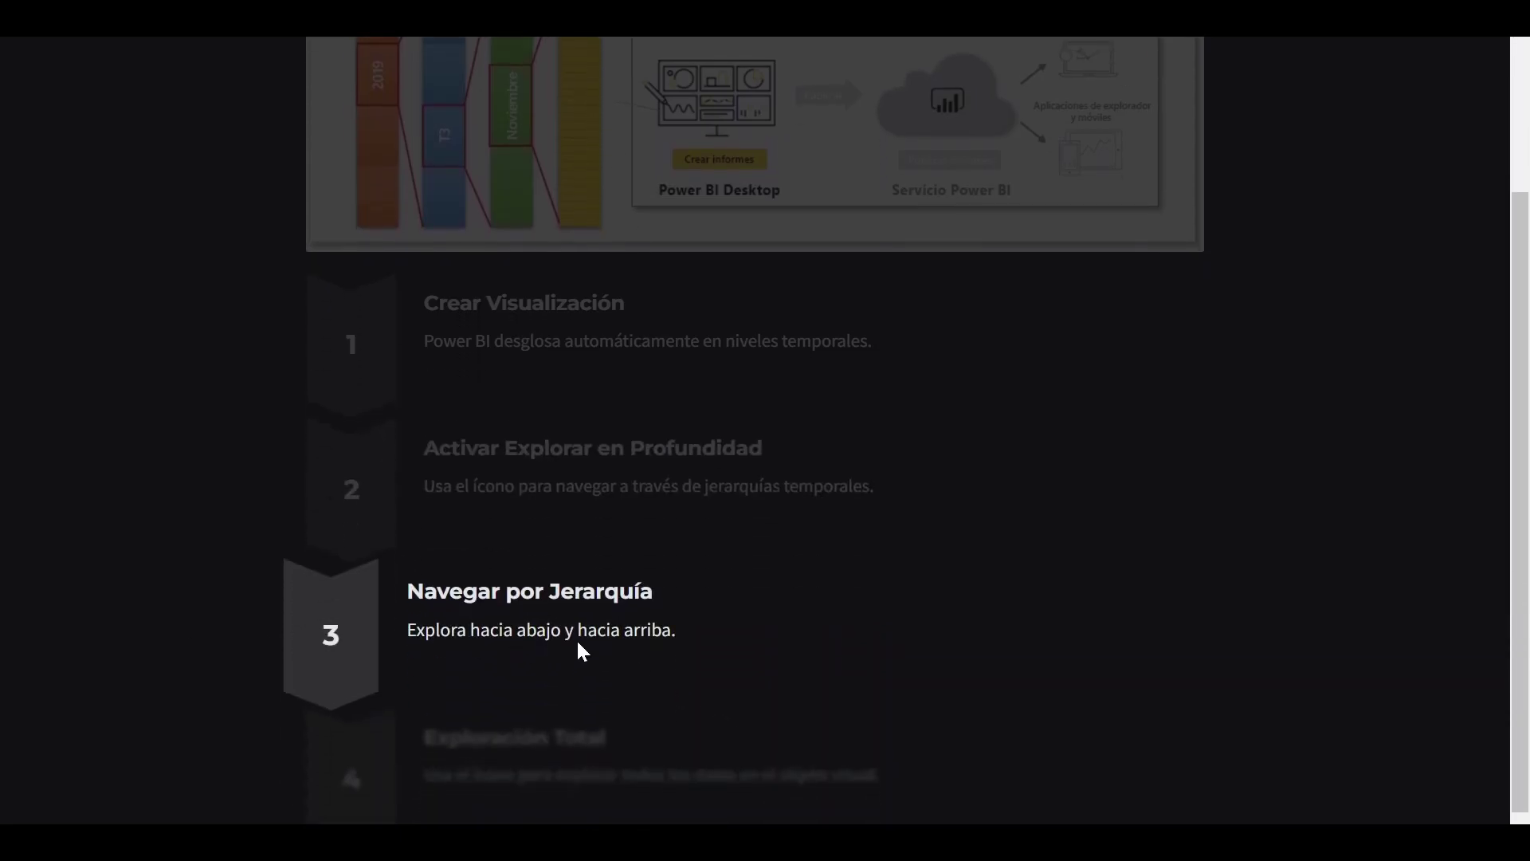
scroll(590, 633, down, 1)
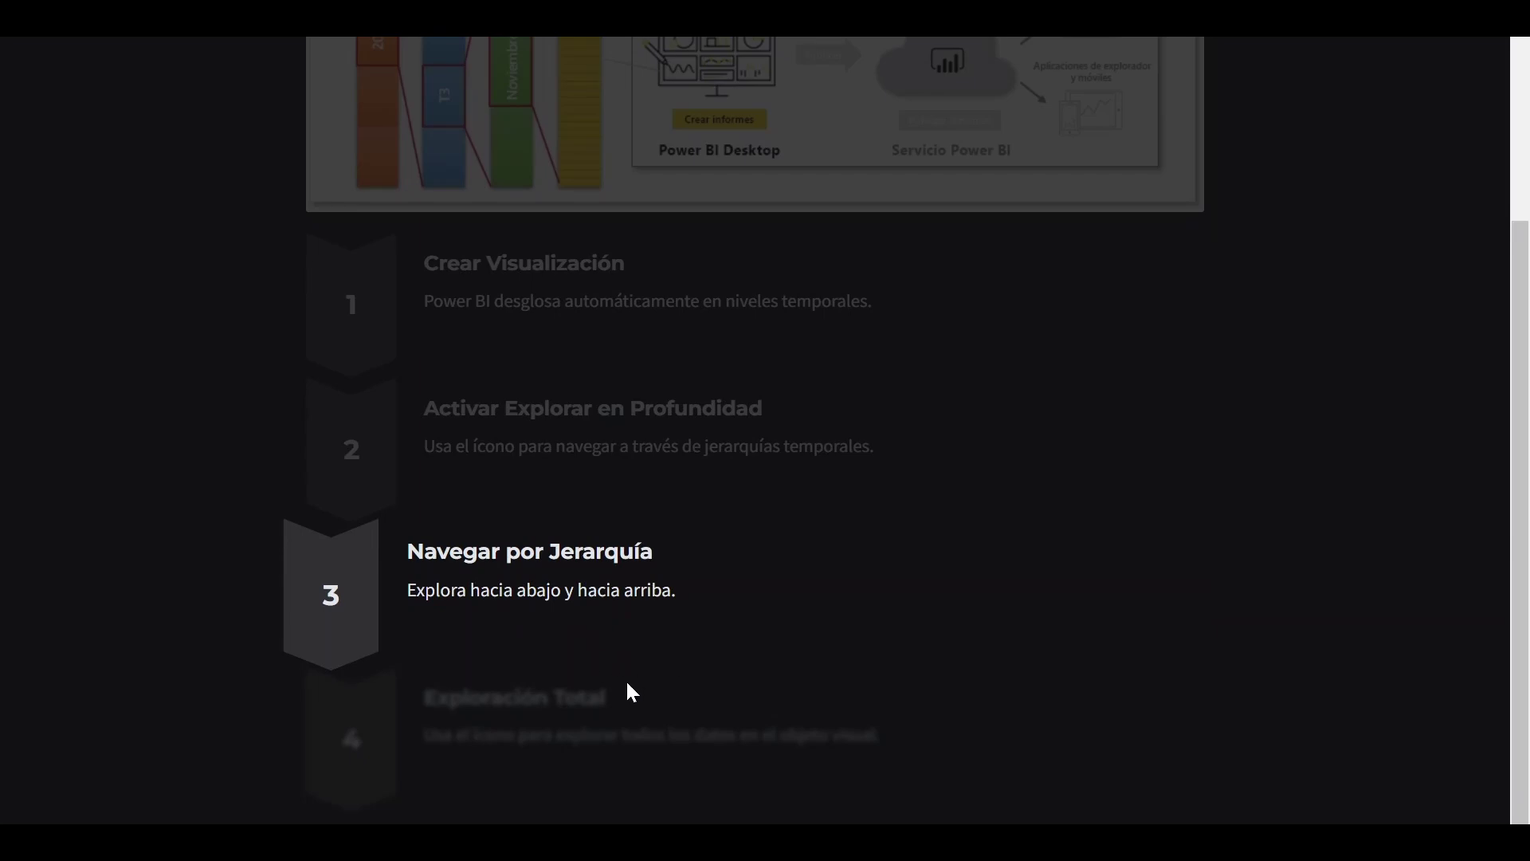
click(946, 699)
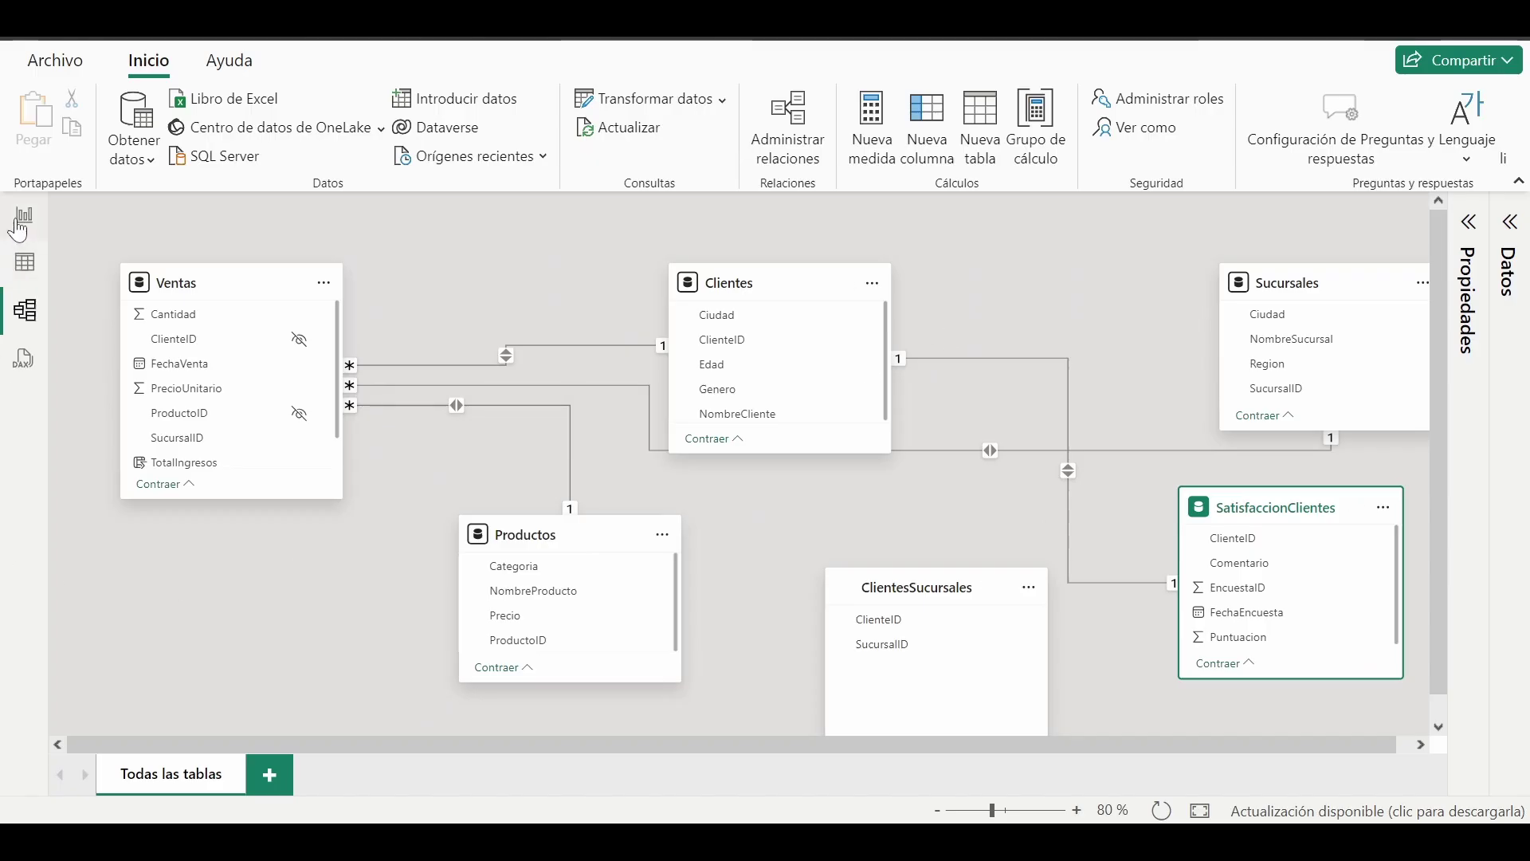
In the Power BI report view, remove the IngresosTotales card and convert the empty column chart into an enlarged line chart
click(23, 217)
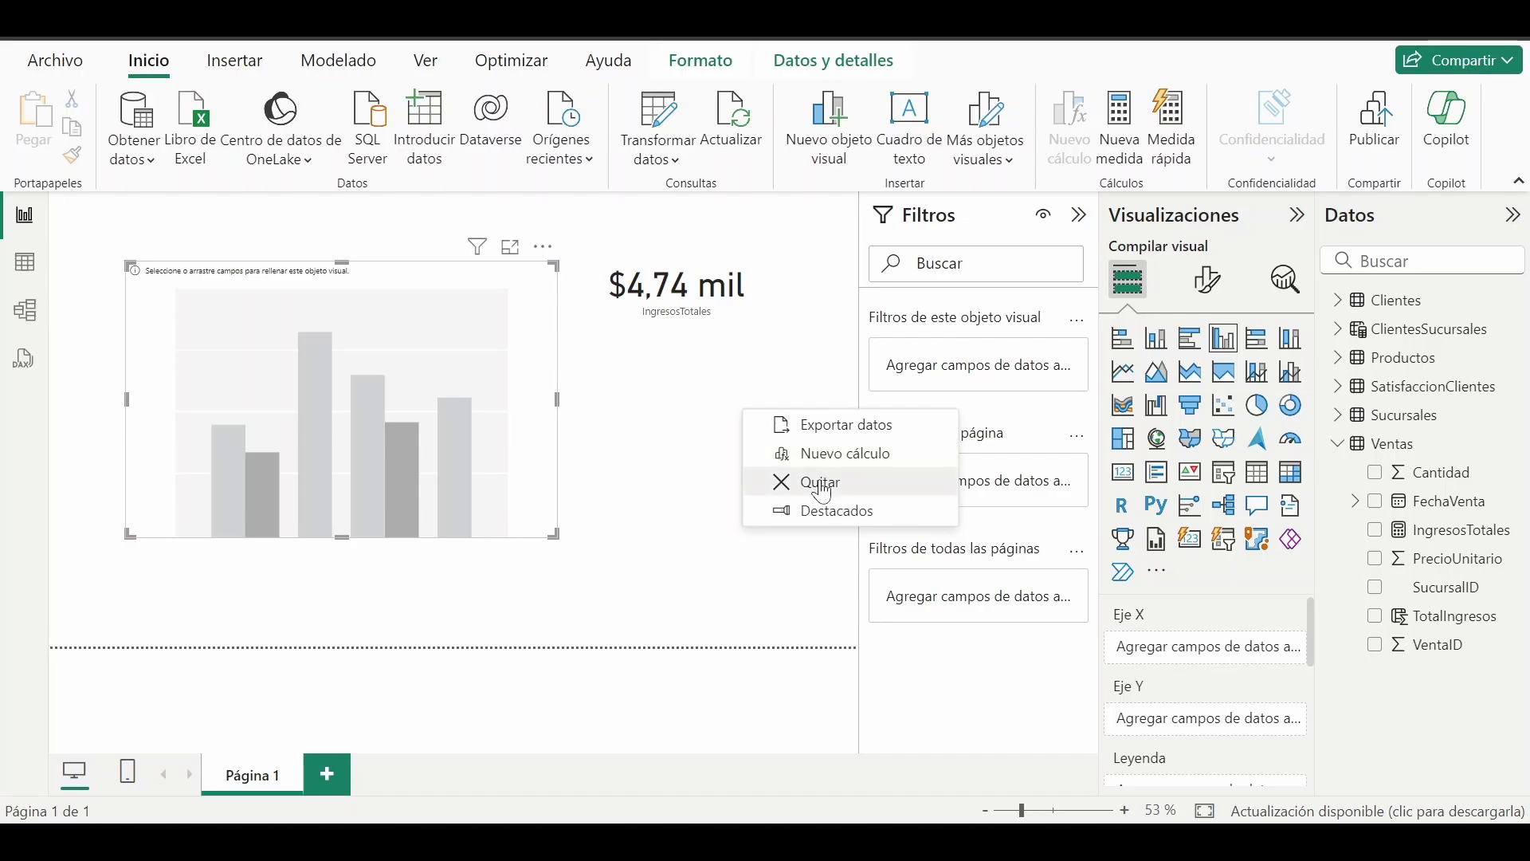
click(822, 483)
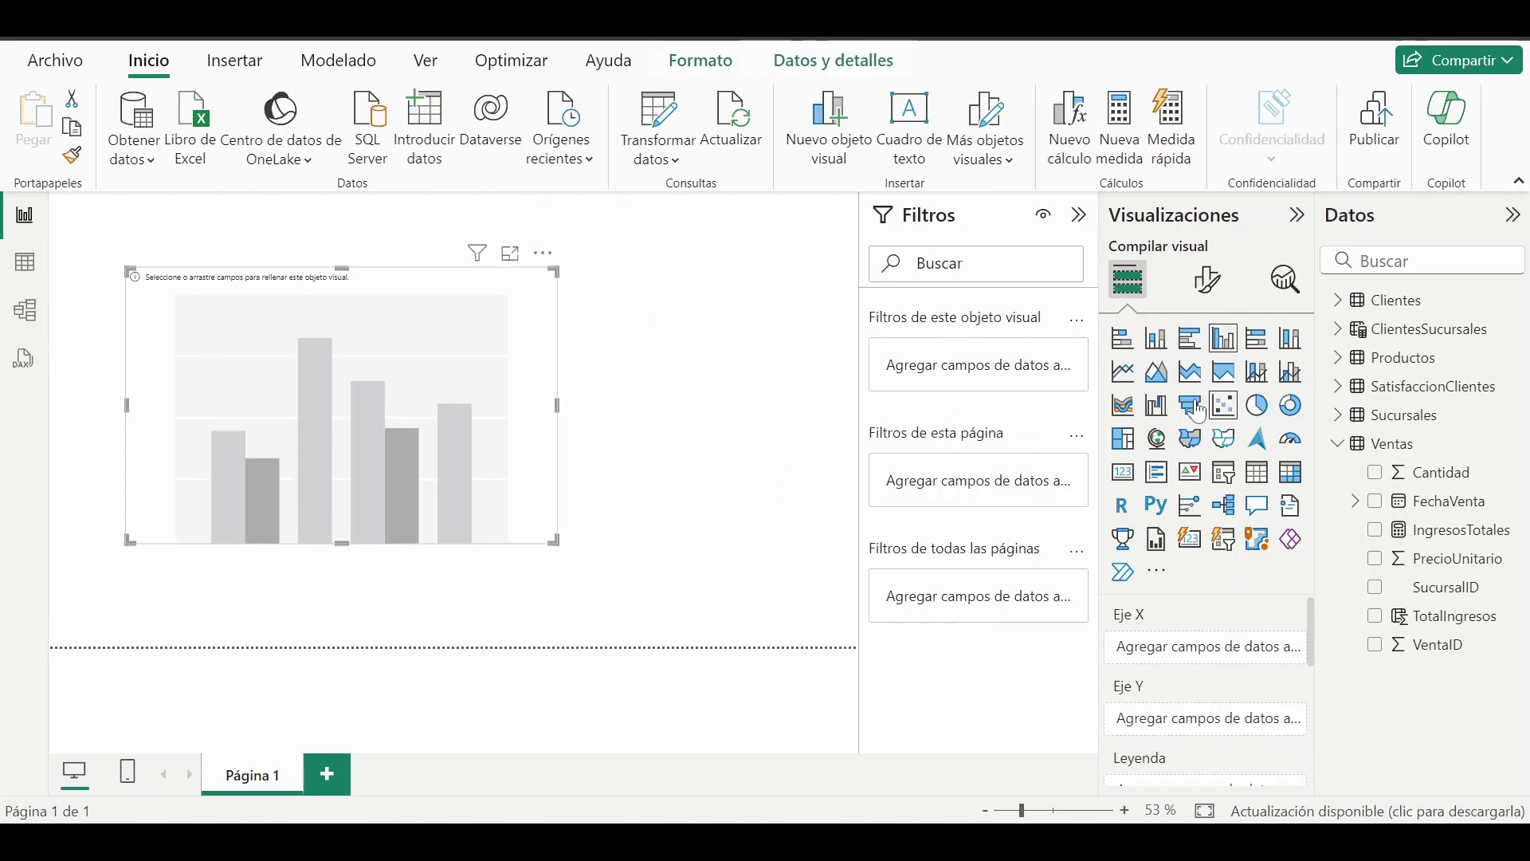
click(1123, 372)
drag(556, 541, 854, 594)
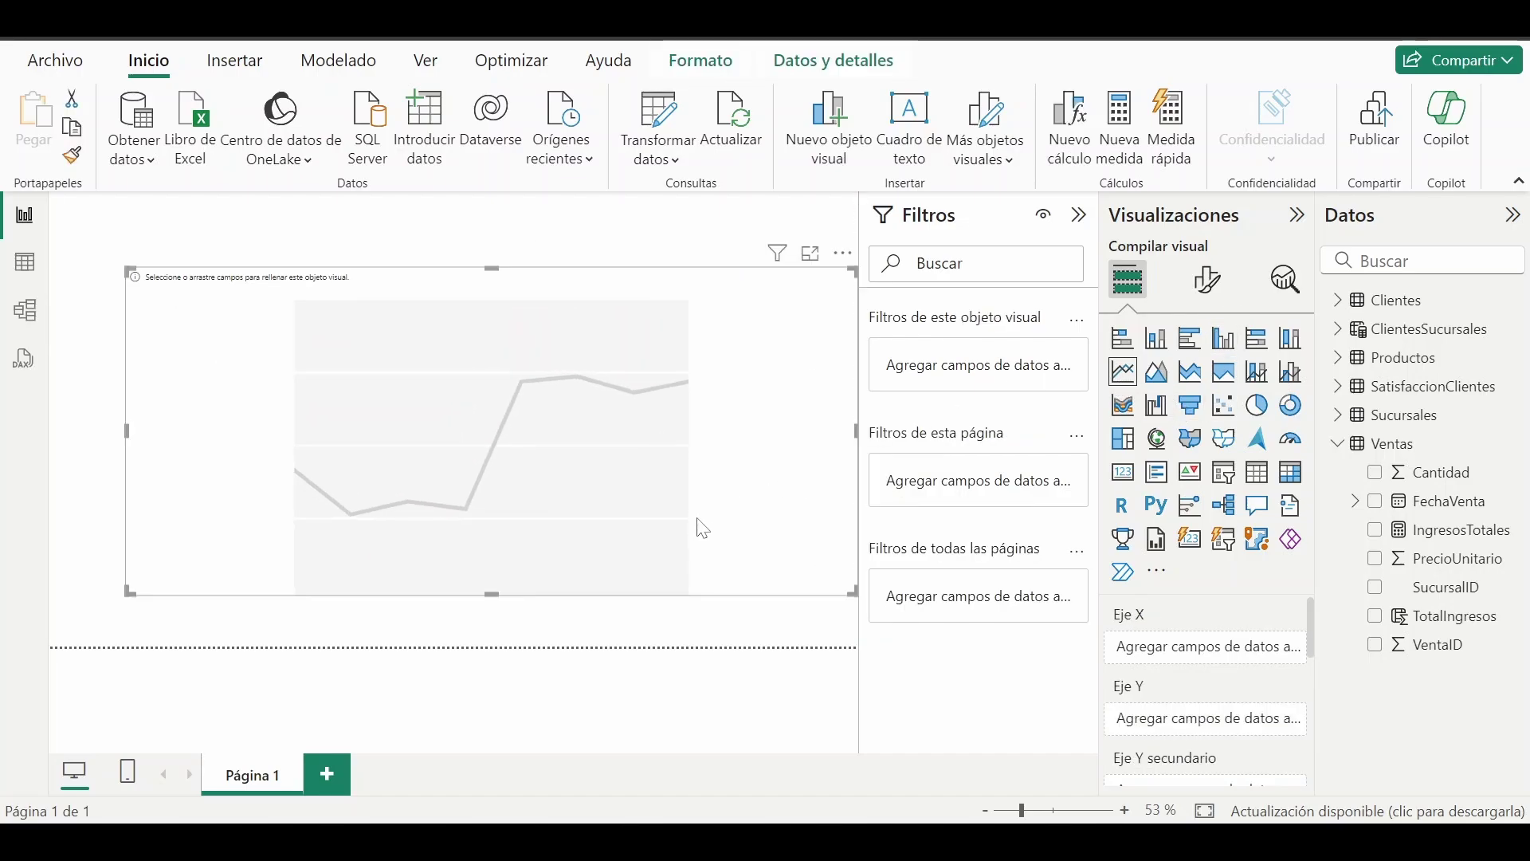
drag(701, 528, 665, 500)
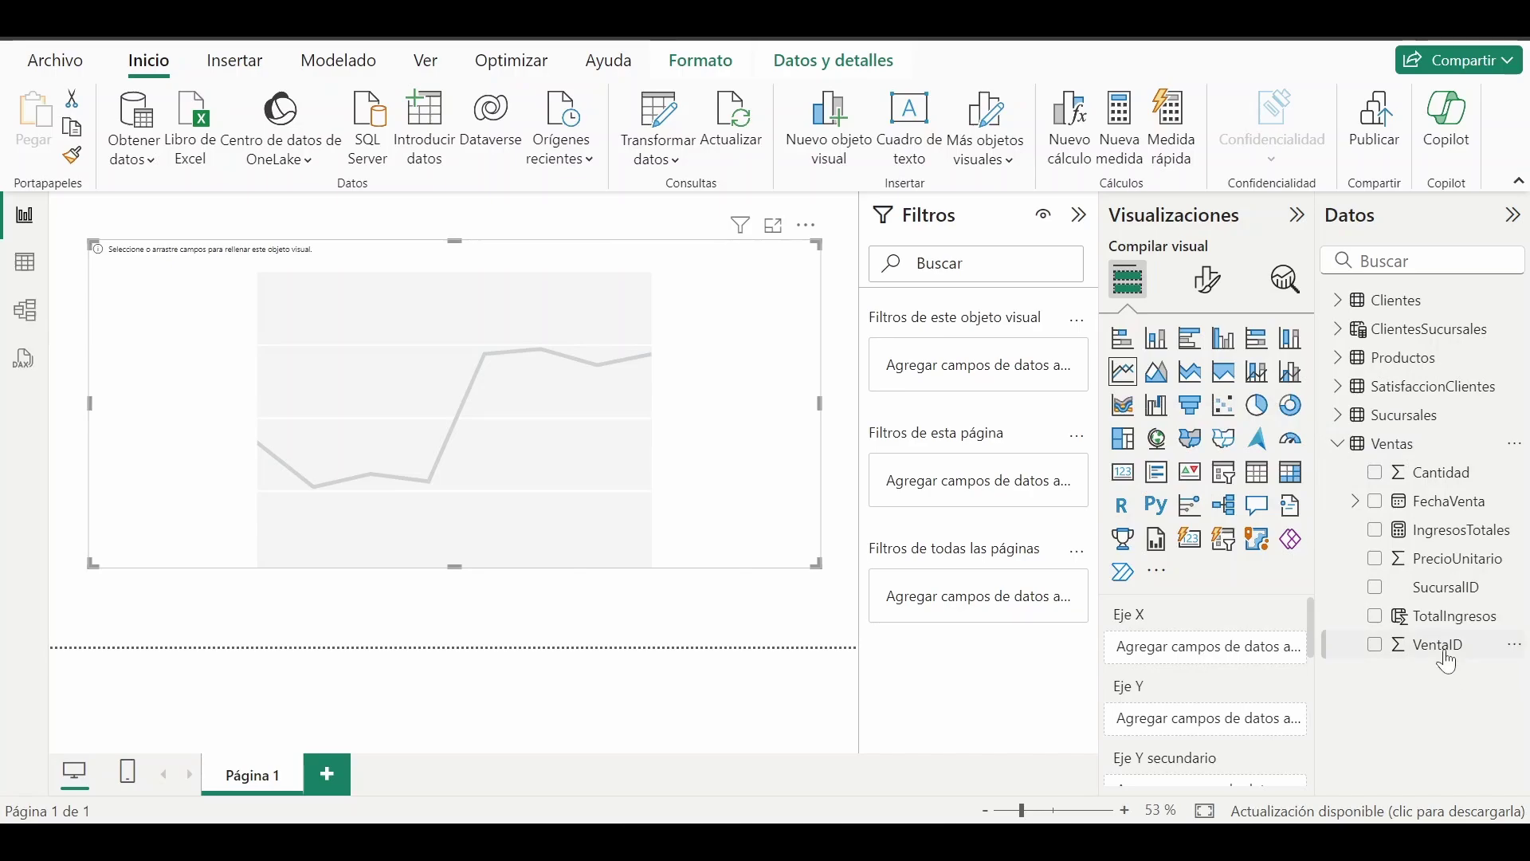
Plot Cantidad from Ventas on the line chart's Y axis and FechaVenta on its X axis
drag(1434, 472, 402, 550)
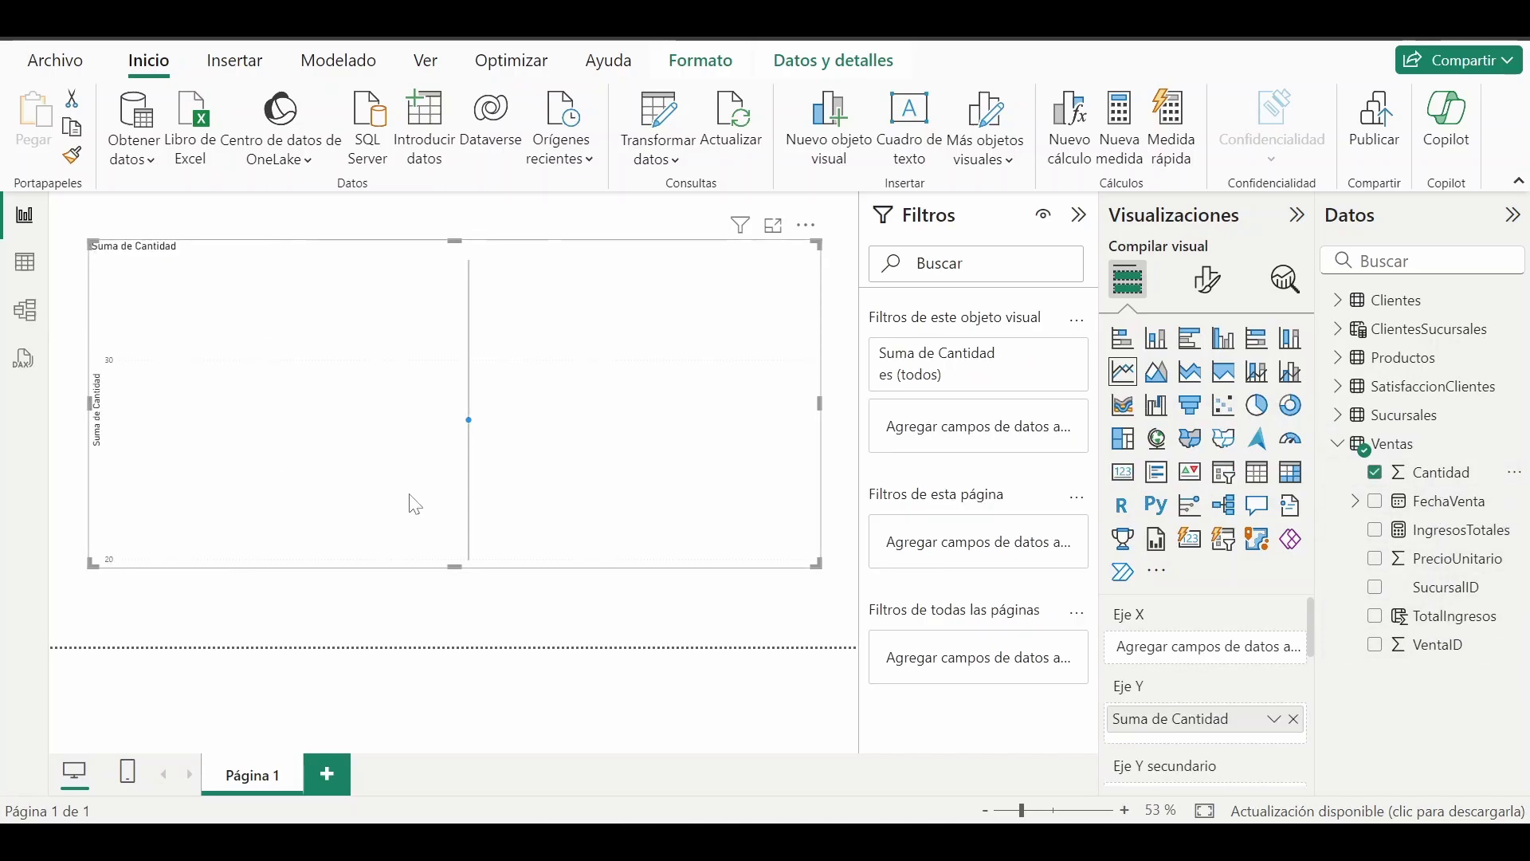
scroll(1201, 695, down, 2)
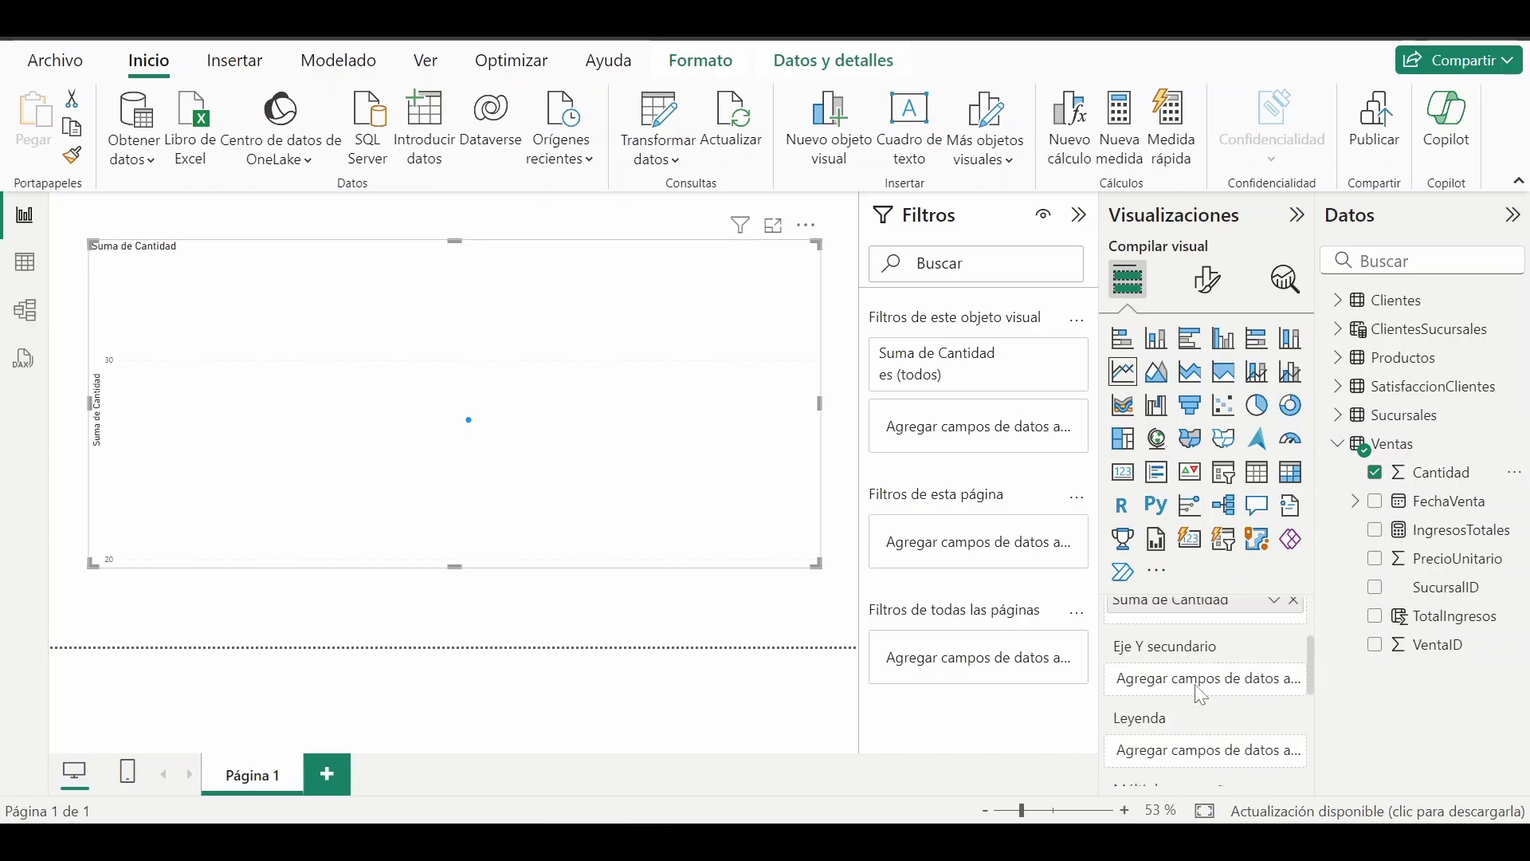
scroll(1200, 695, up, 2)
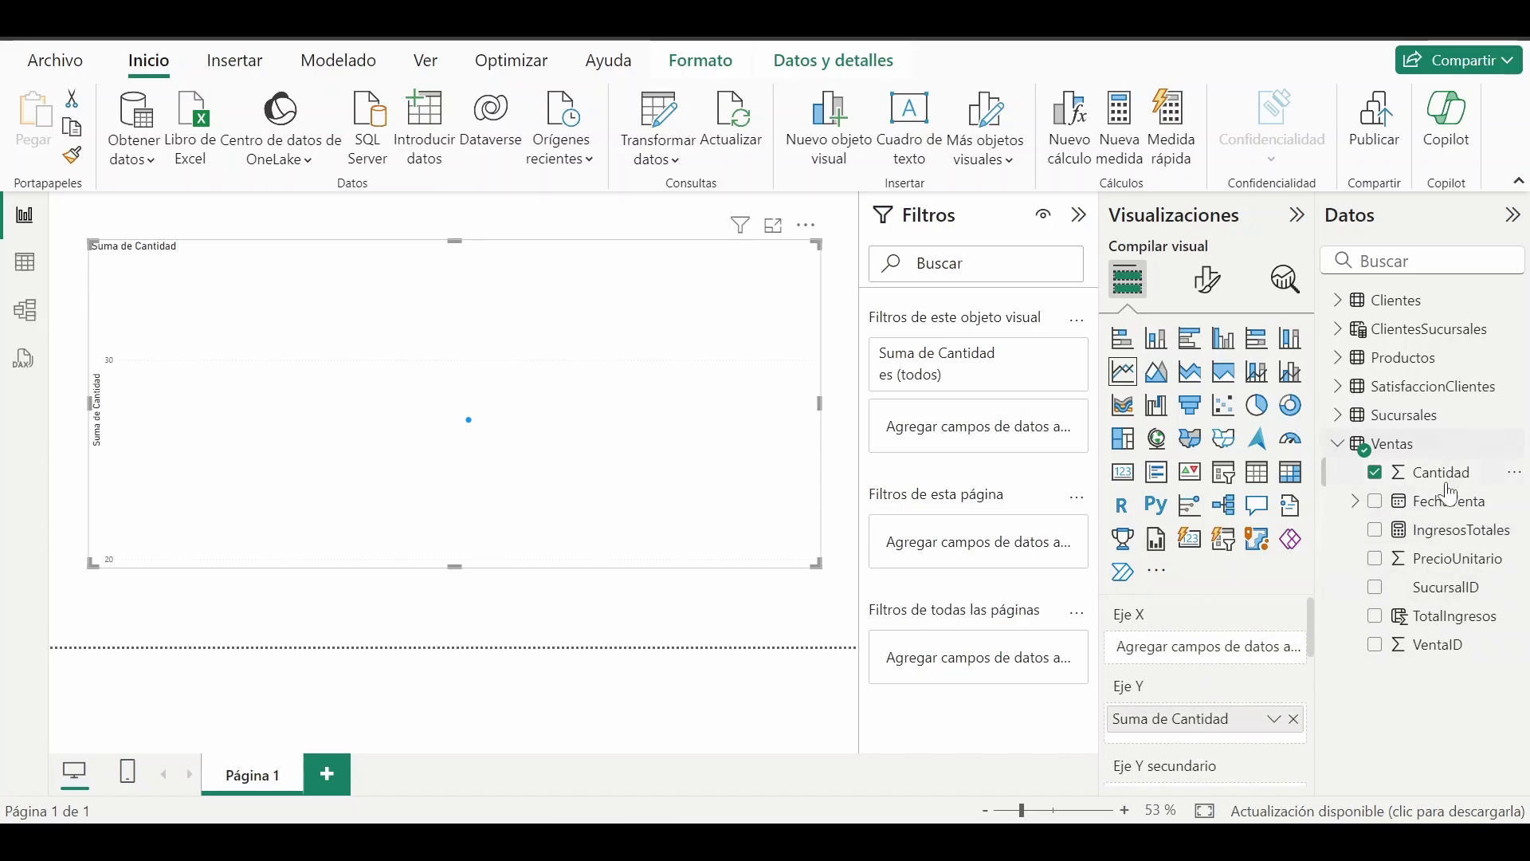
drag(1444, 507, 1211, 654)
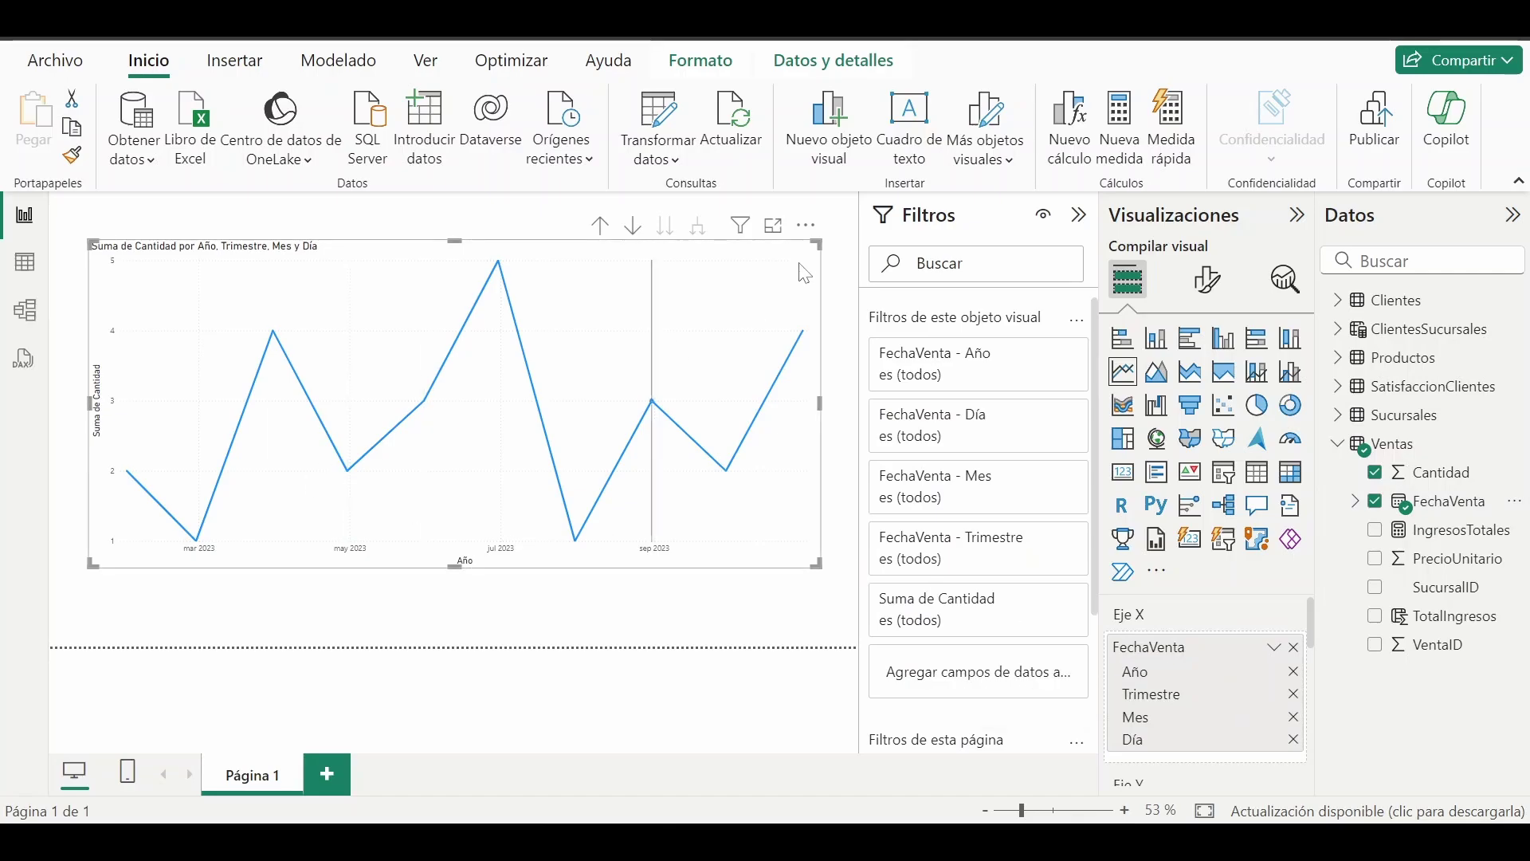
Show the line chart in focus mode and collapse the Filtros, Visualizaciones and Datos panes
click(772, 227)
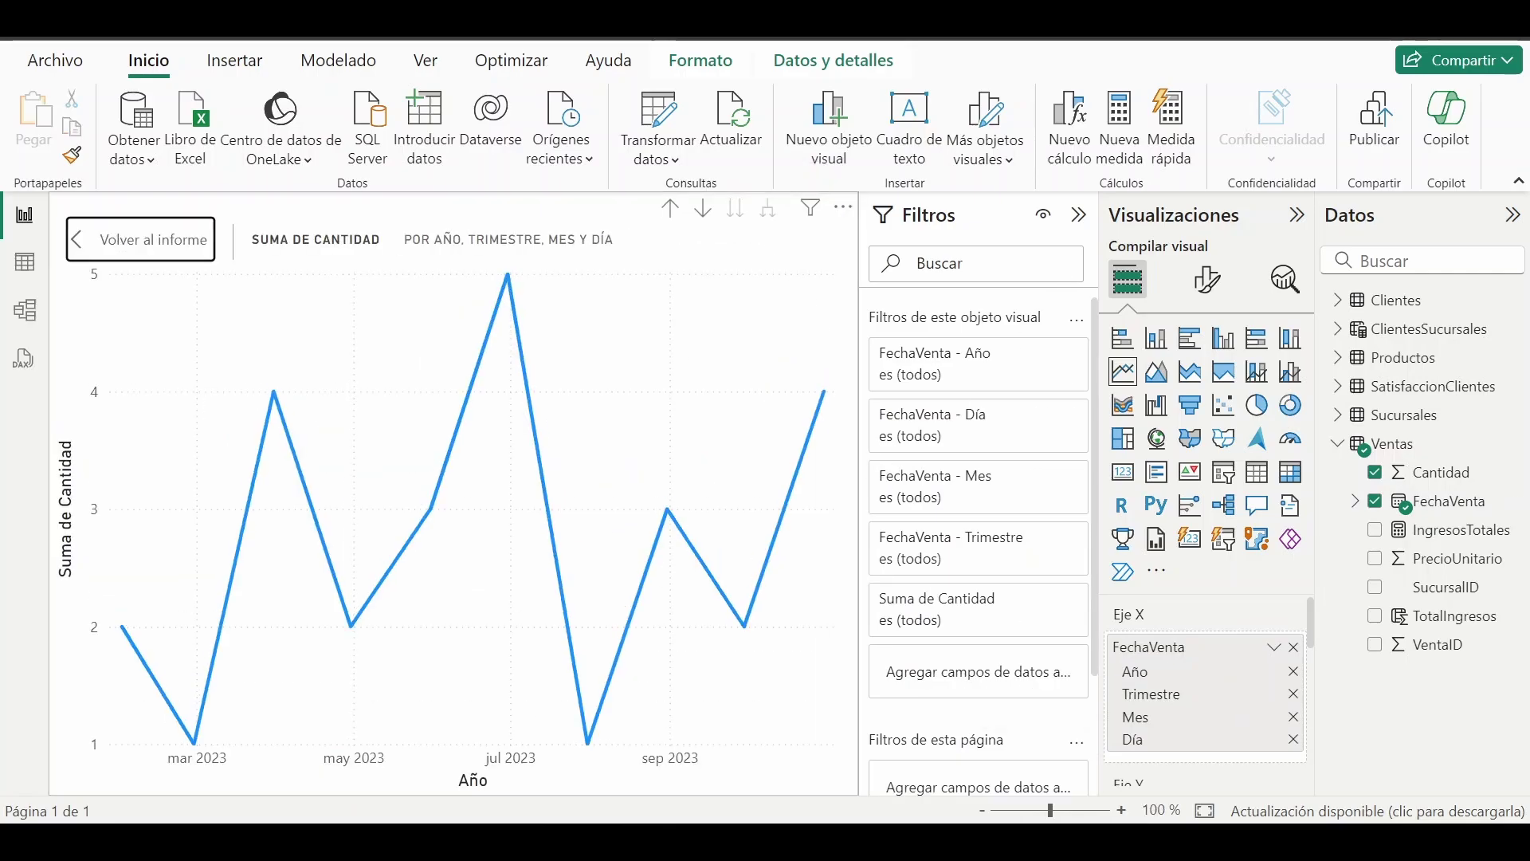
click(1079, 217)
click(1297, 215)
click(1511, 215)
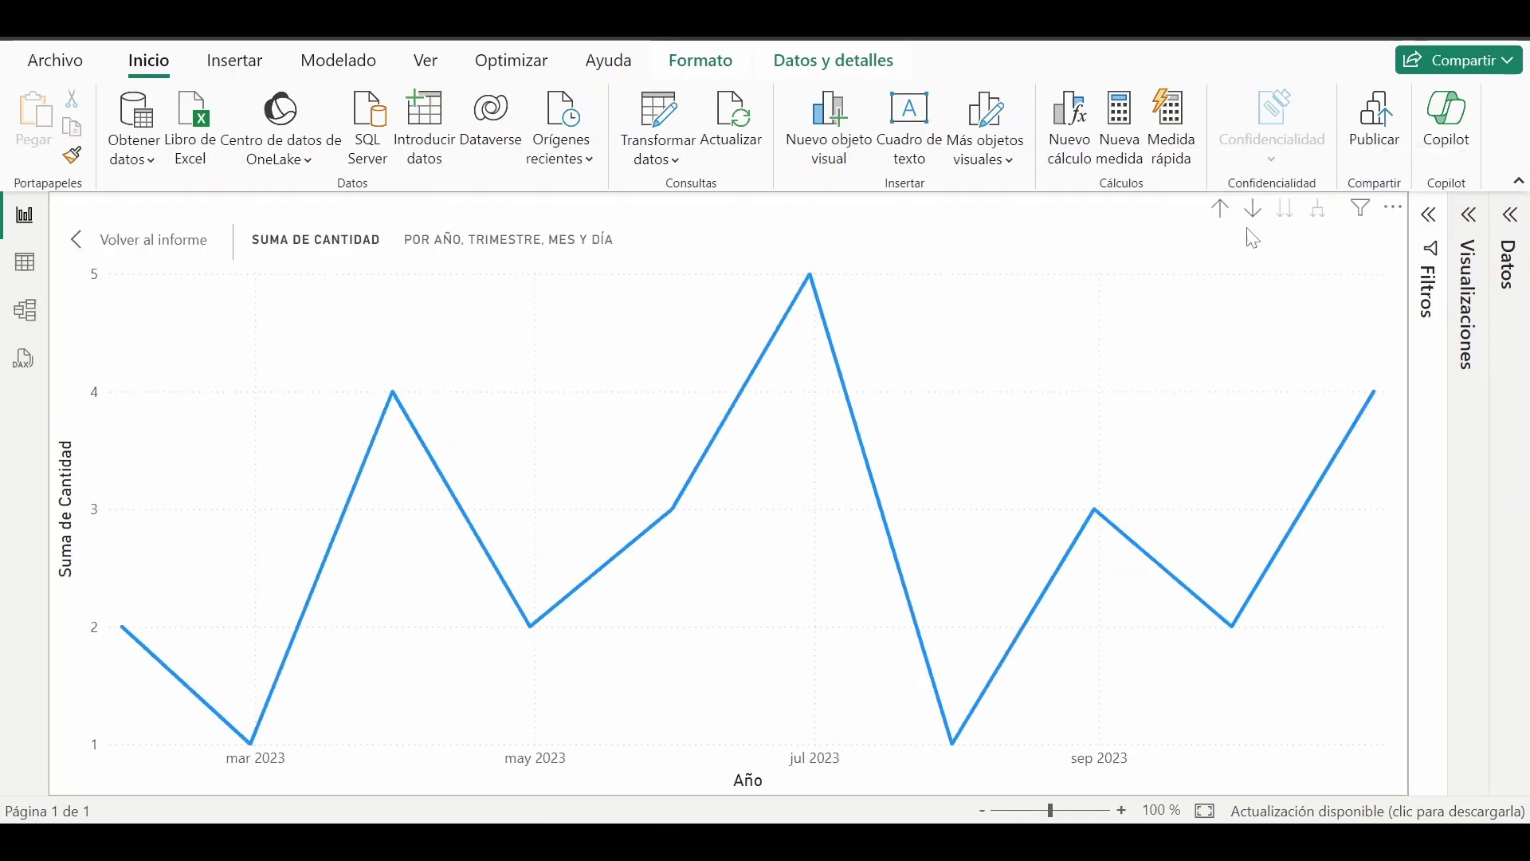
Expand the Filtros, Visualizaciones and Datos panes again and examine the FechaVenta hierarchy levels on the X axis
click(1430, 227)
click(1510, 215)
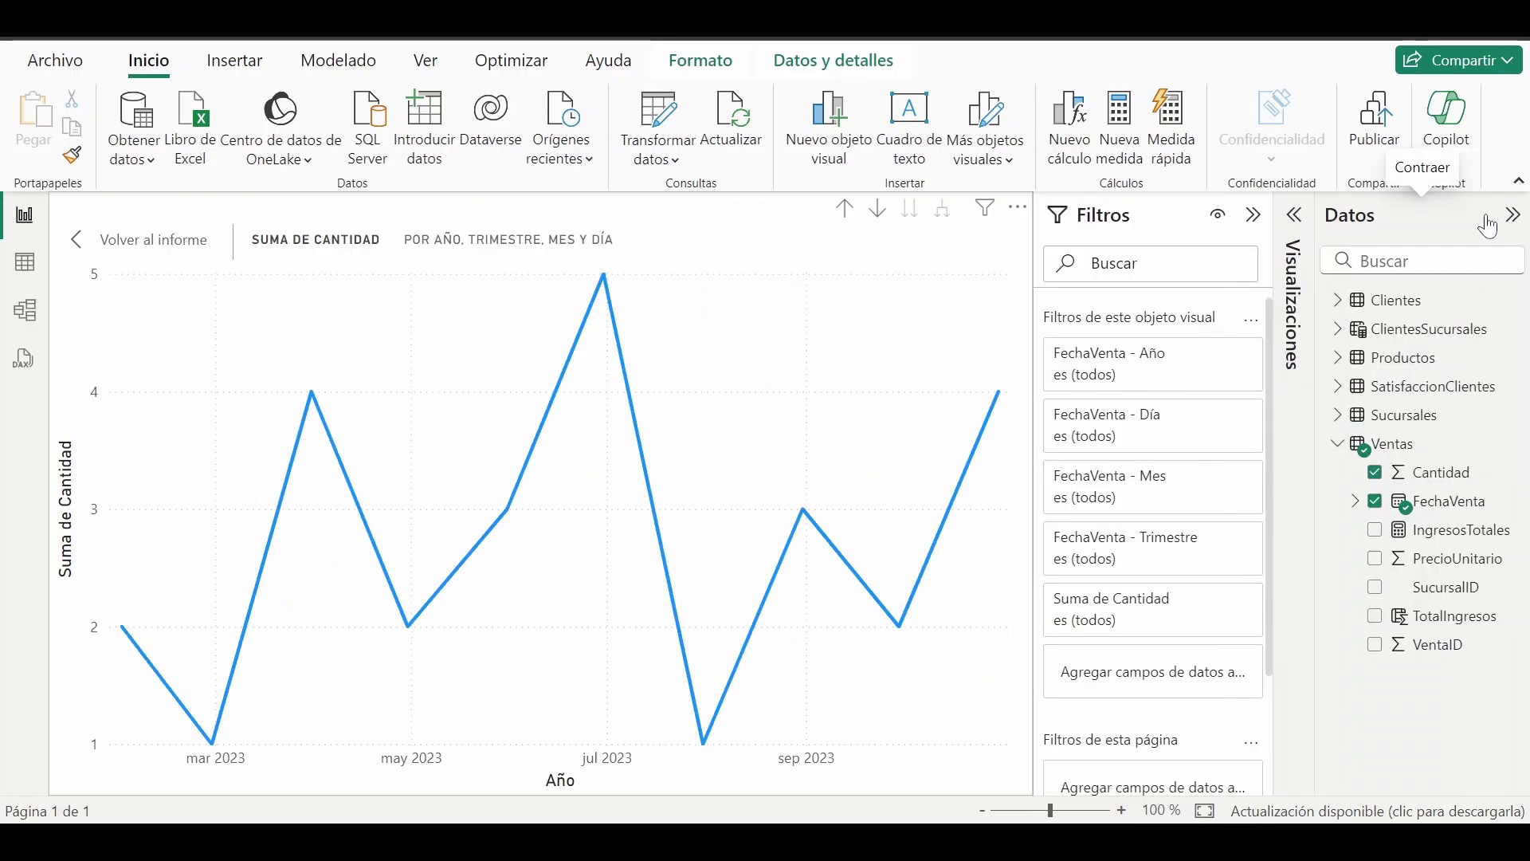
click(1294, 215)
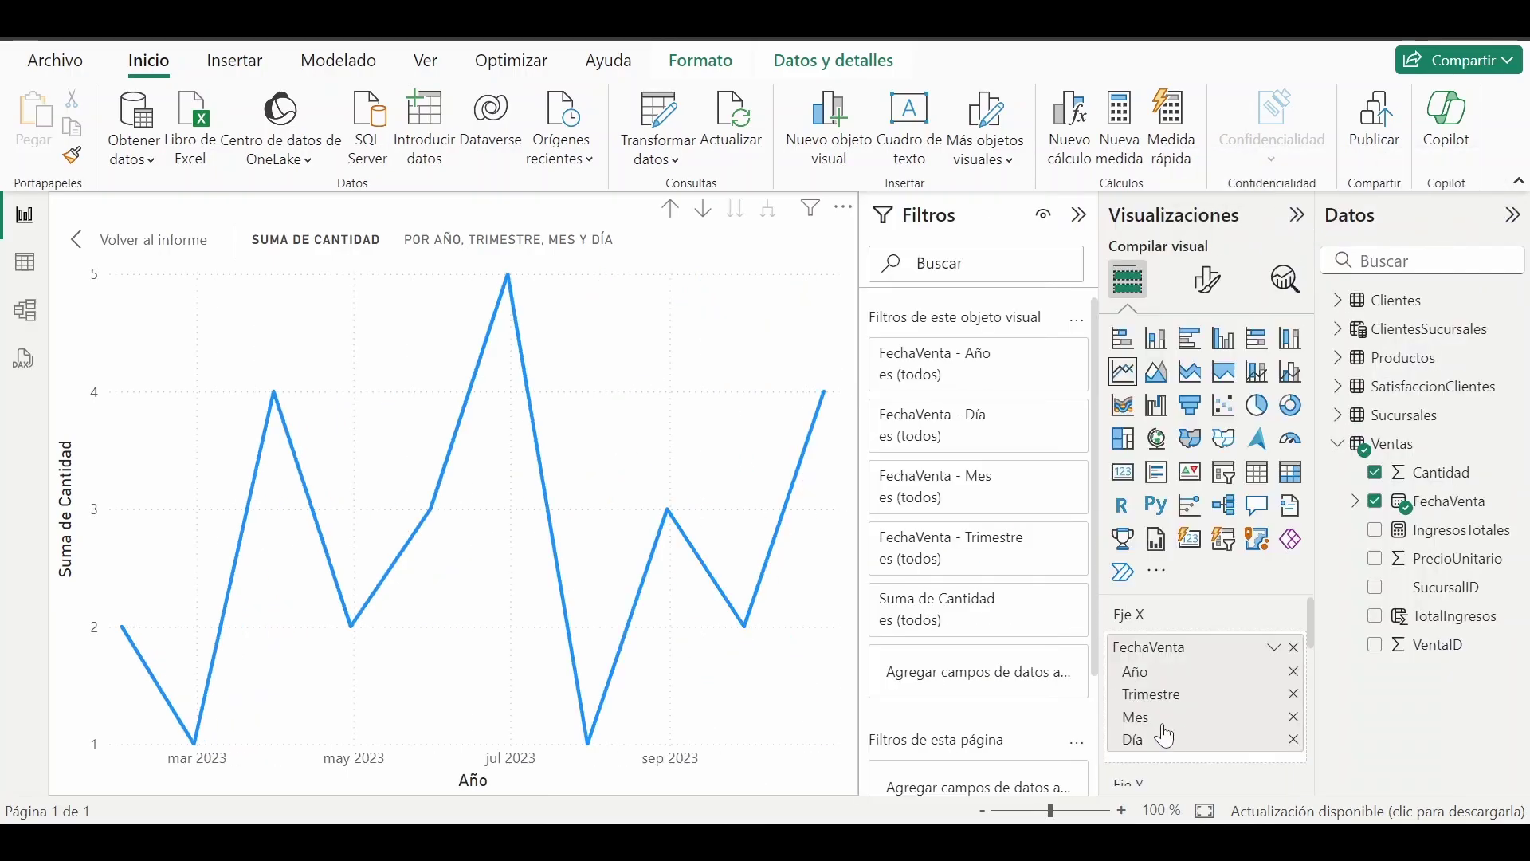
scroll(1178, 706, up, 2)
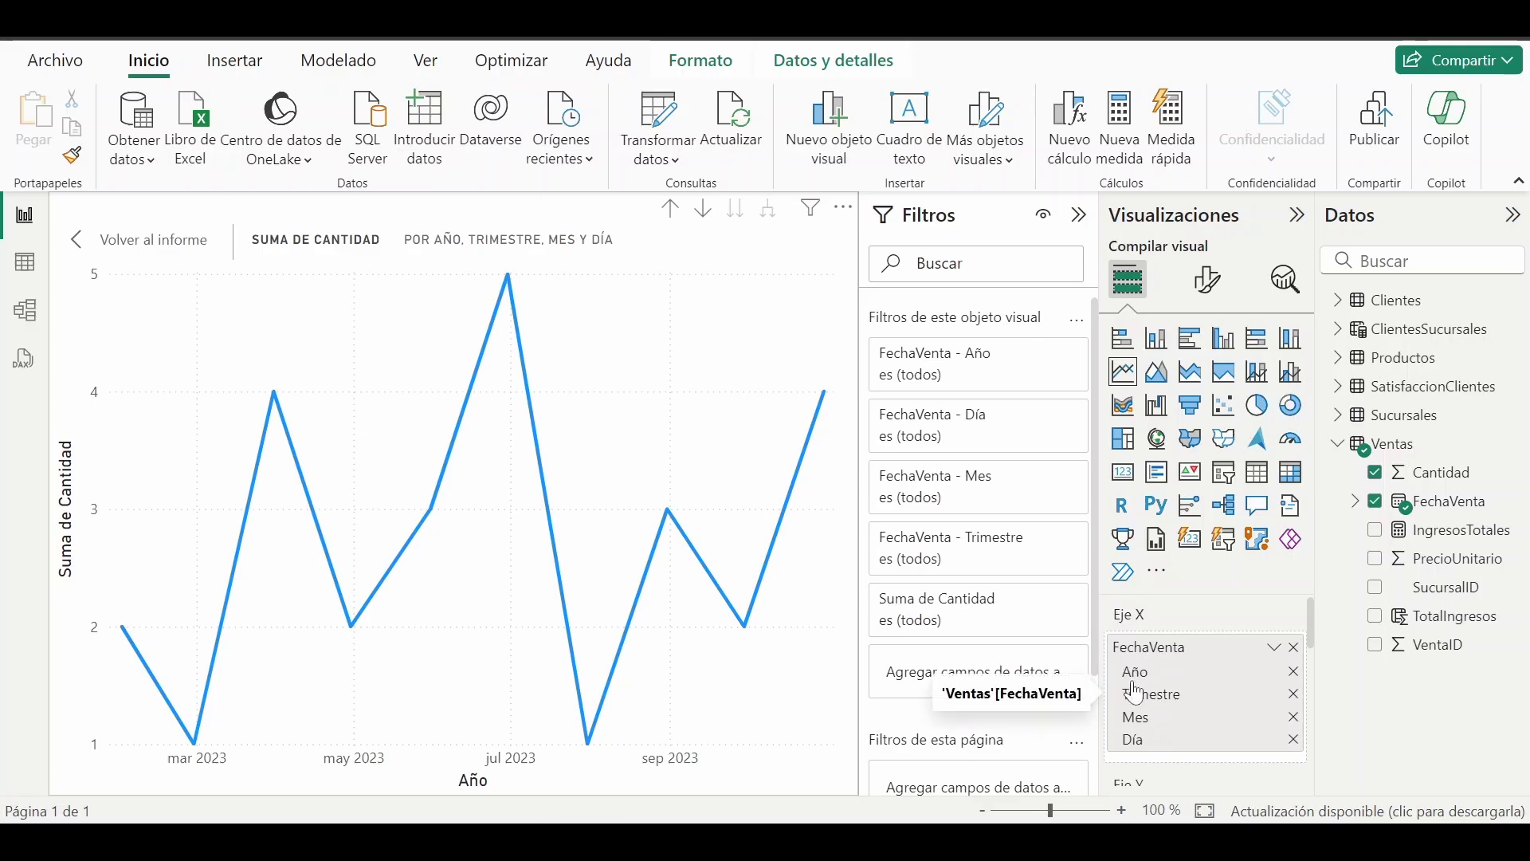
key(ctrl+2)
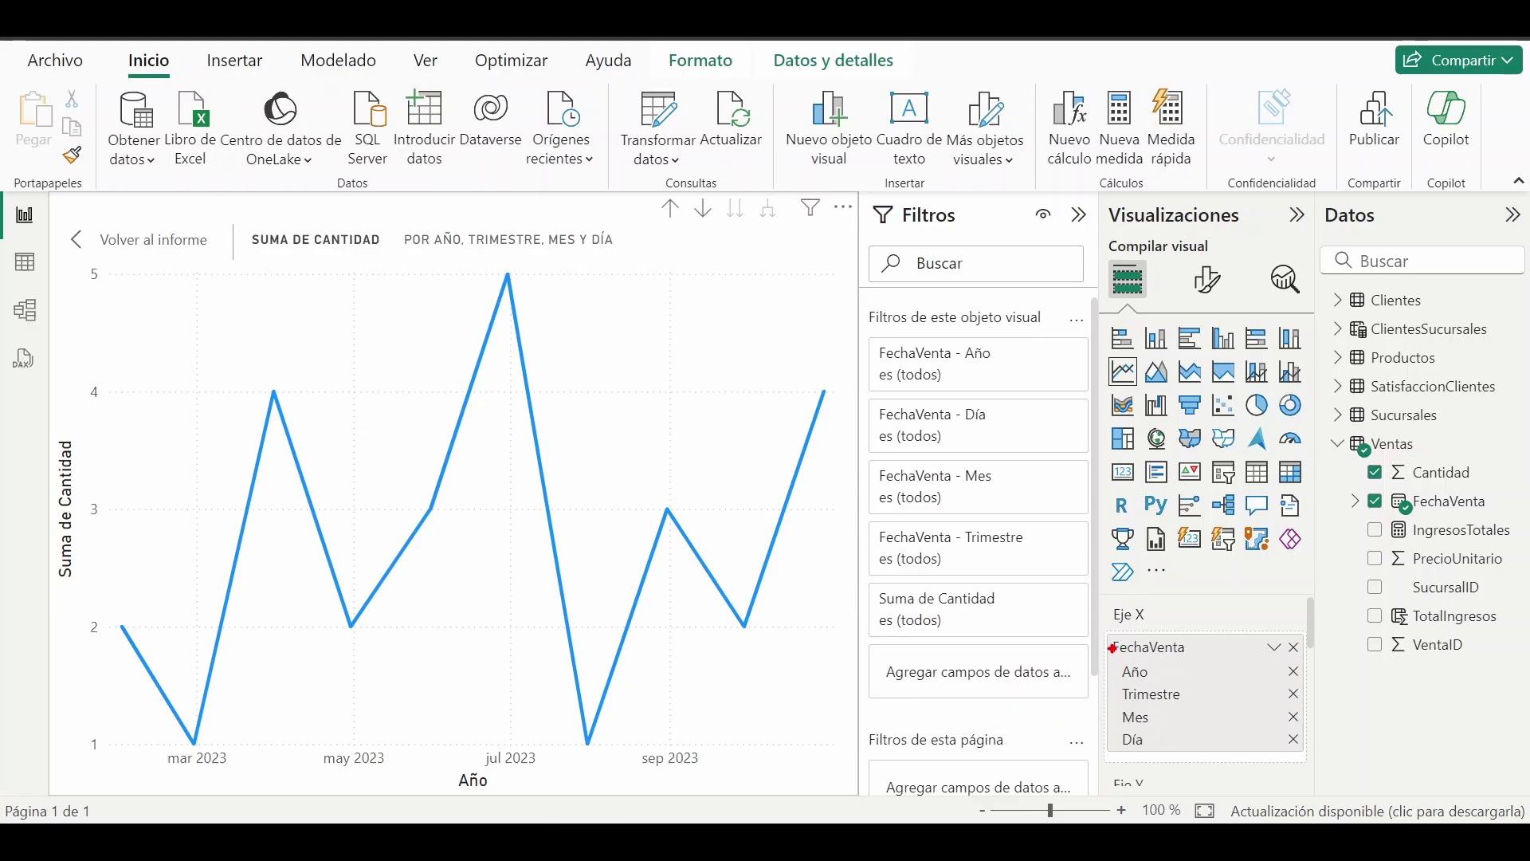
drag(1110, 648, 1326, 753)
mouse_move(1158, 678)
mouse_down()
mouse_move(1174, 663)
mouse_move(1214, 677)
mouse_up()
key(Escape)
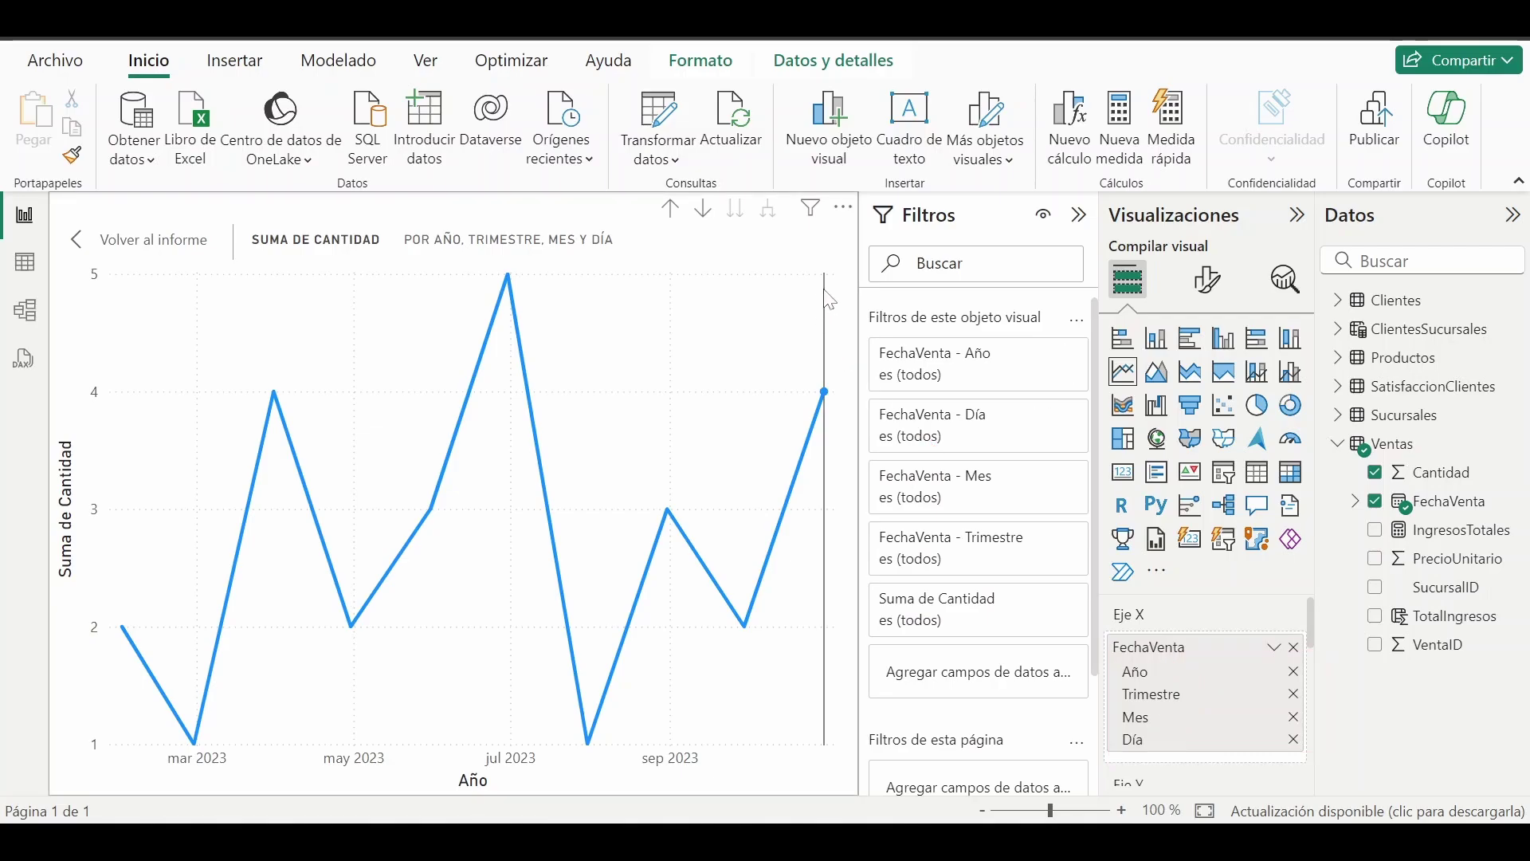
Turn on the data labels (Etiquetas de datos) of the line chart in its visual formatting options
click(1296, 219)
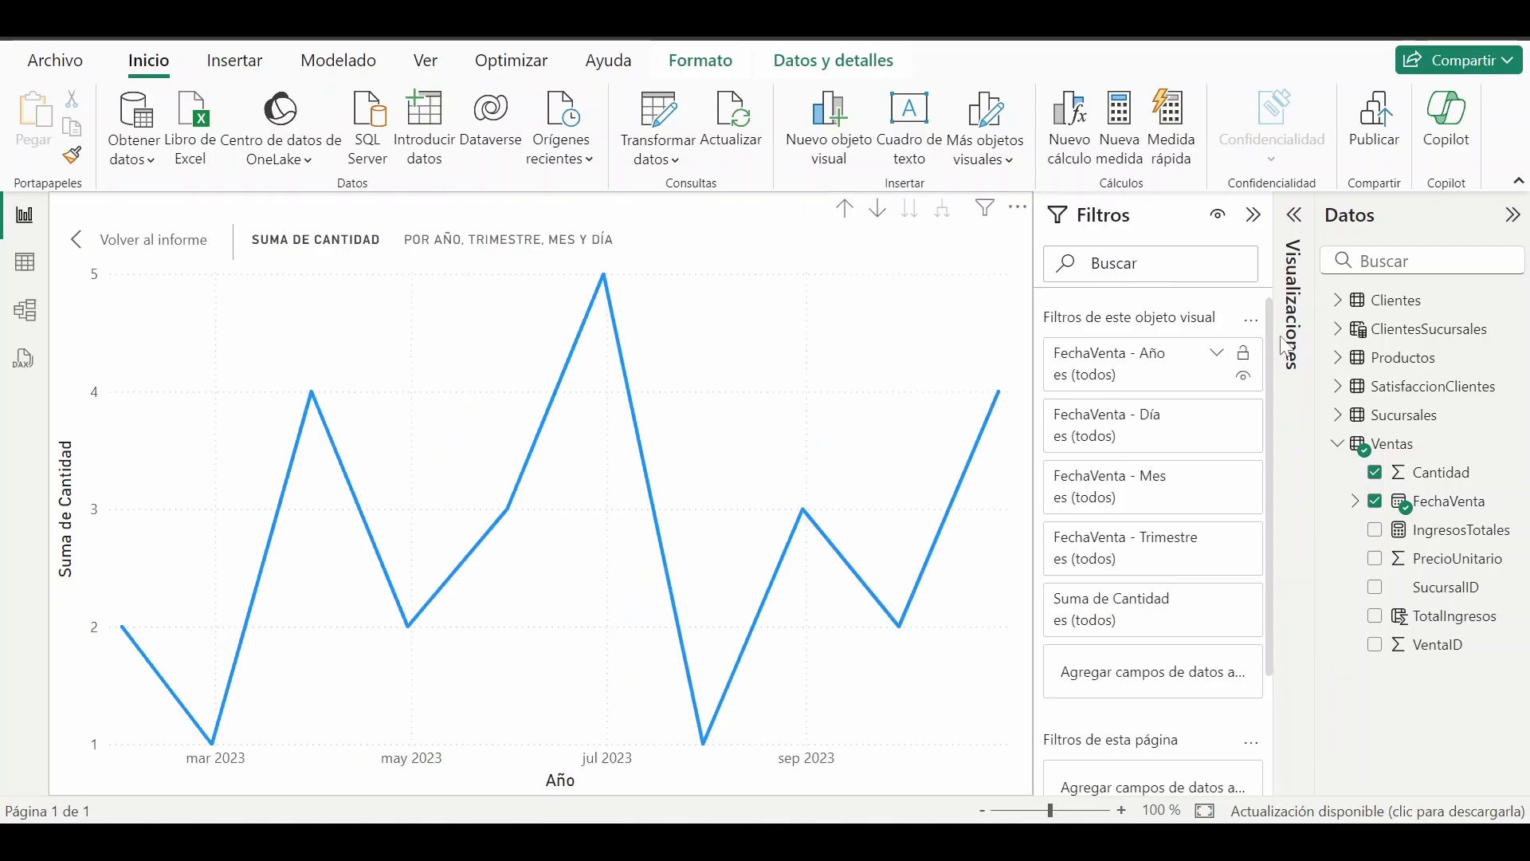
click(1291, 219)
click(1207, 279)
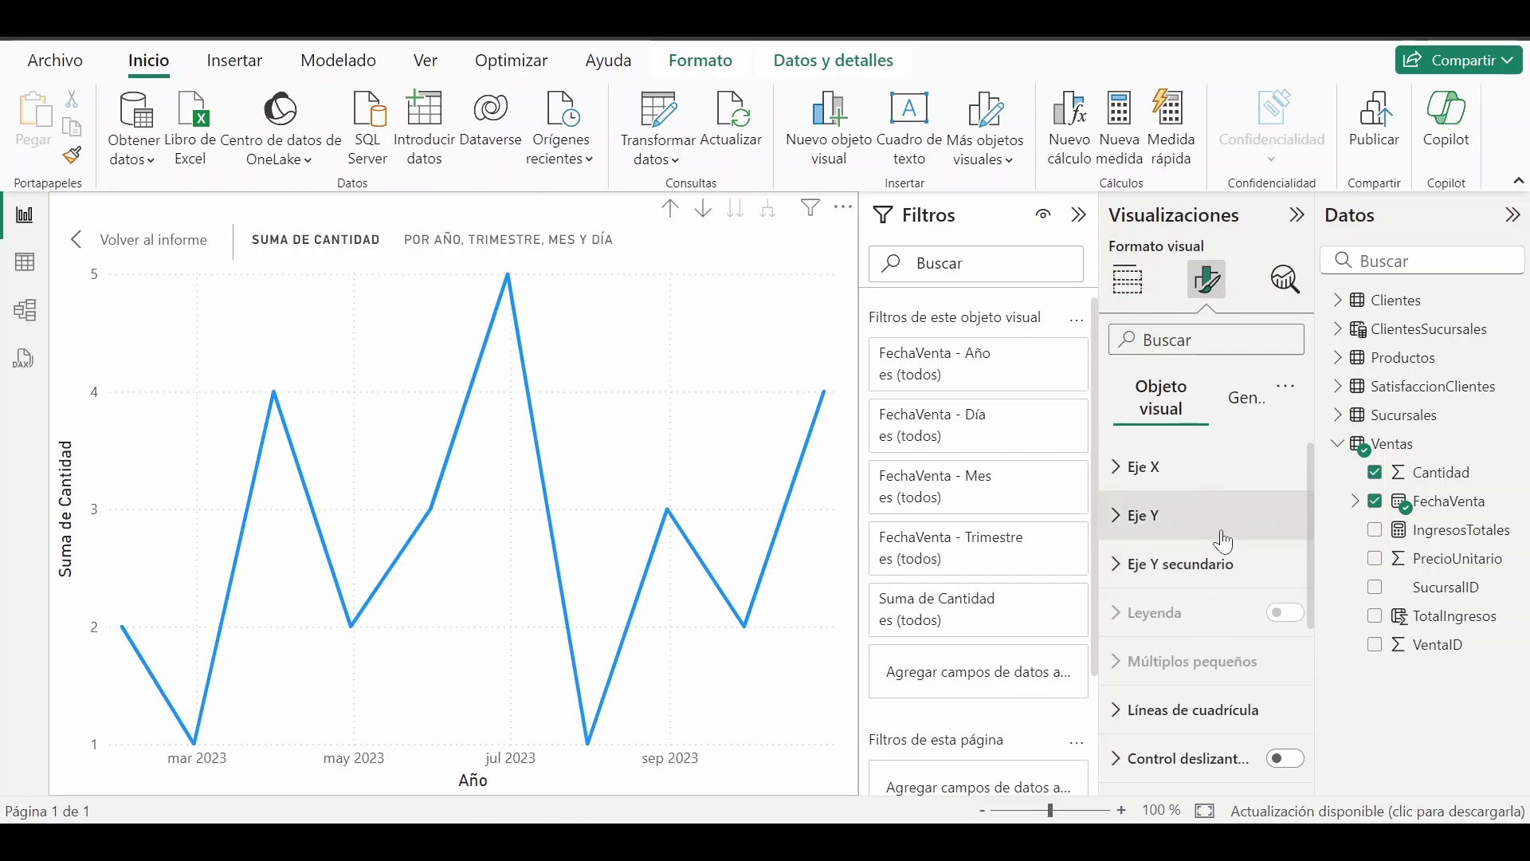
scroll(1204, 678, down, 4)
click(1284, 665)
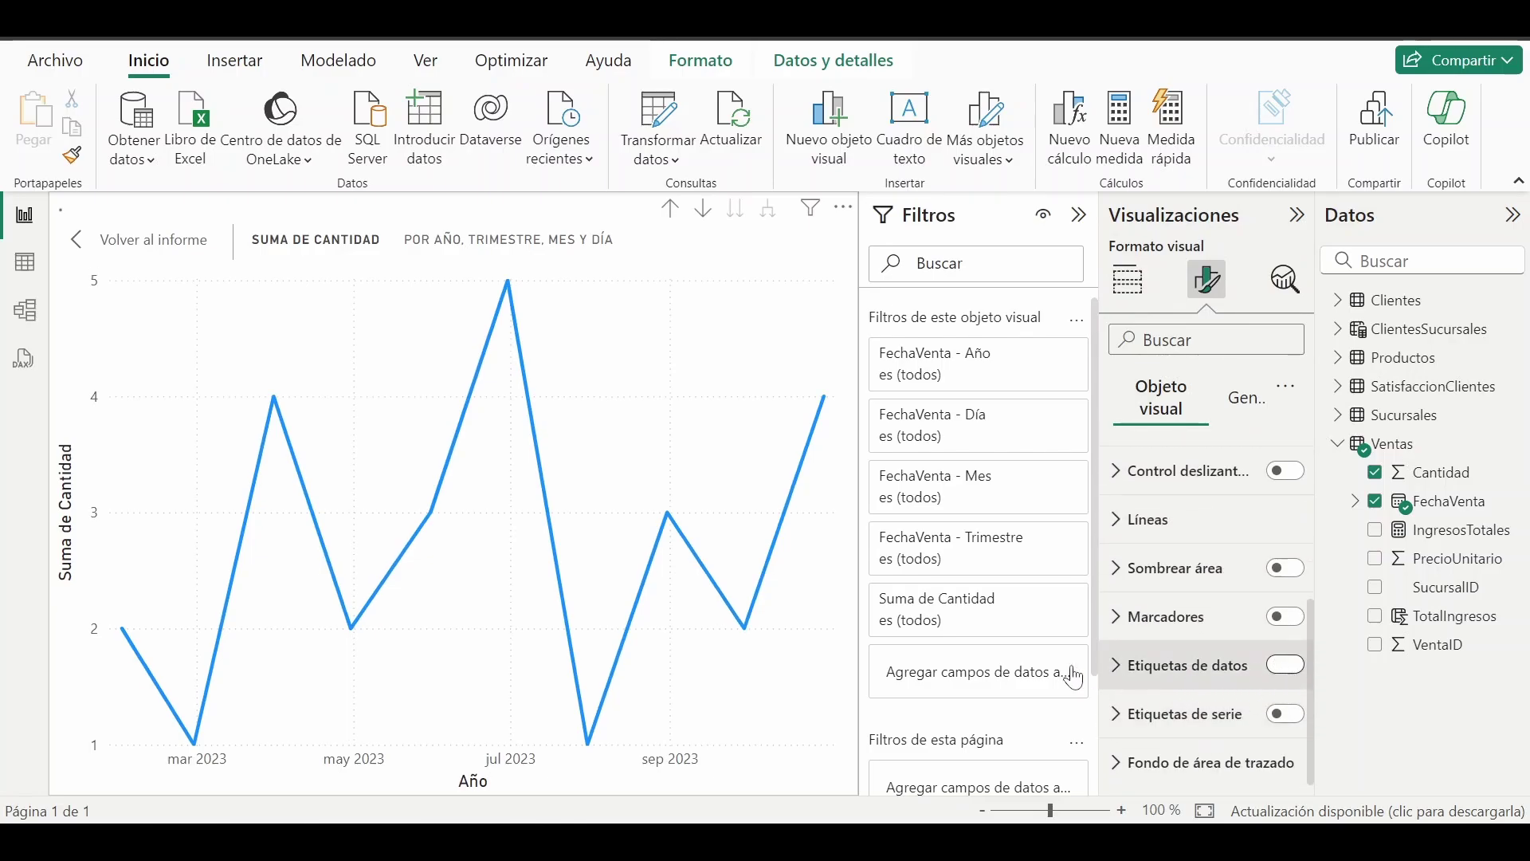
Return to the report page with the ribbon and side panes collapsed, and widen the line chart slightly
click(1297, 215)
click(1512, 215)
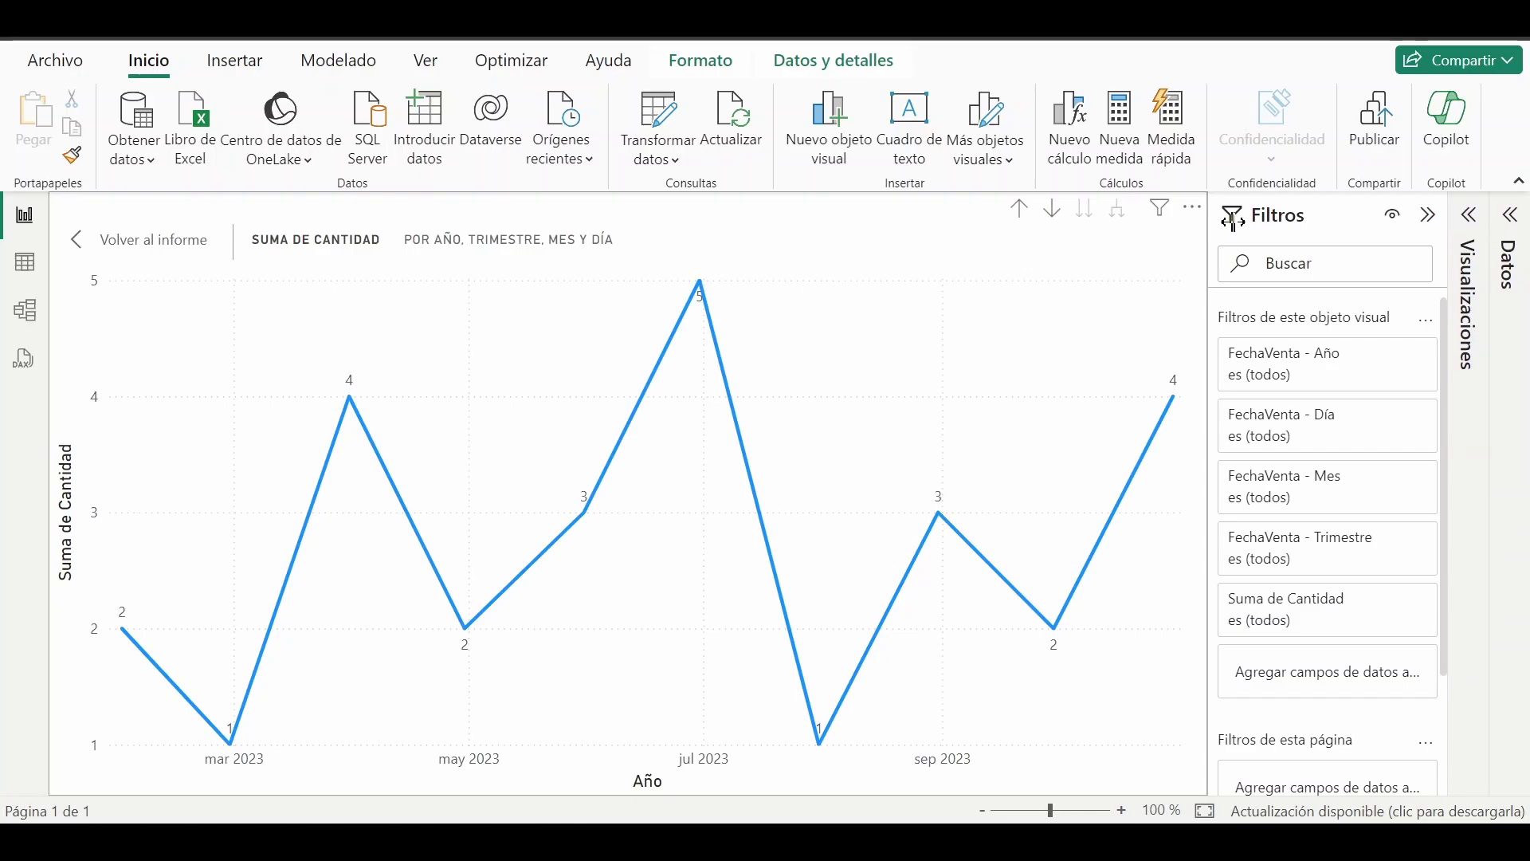
click(106, 241)
click(1518, 182)
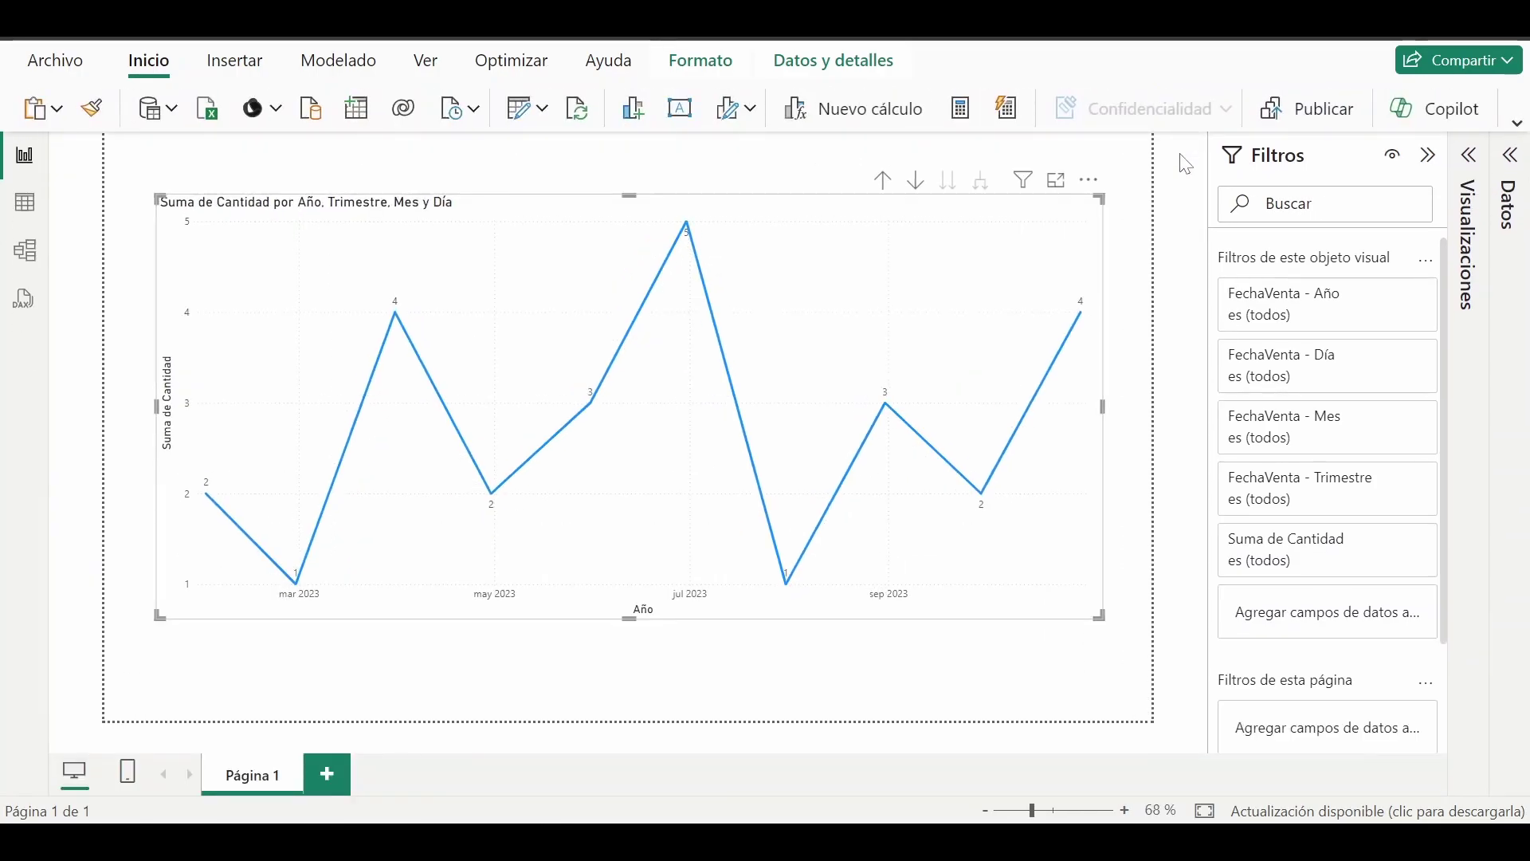
click(1429, 161)
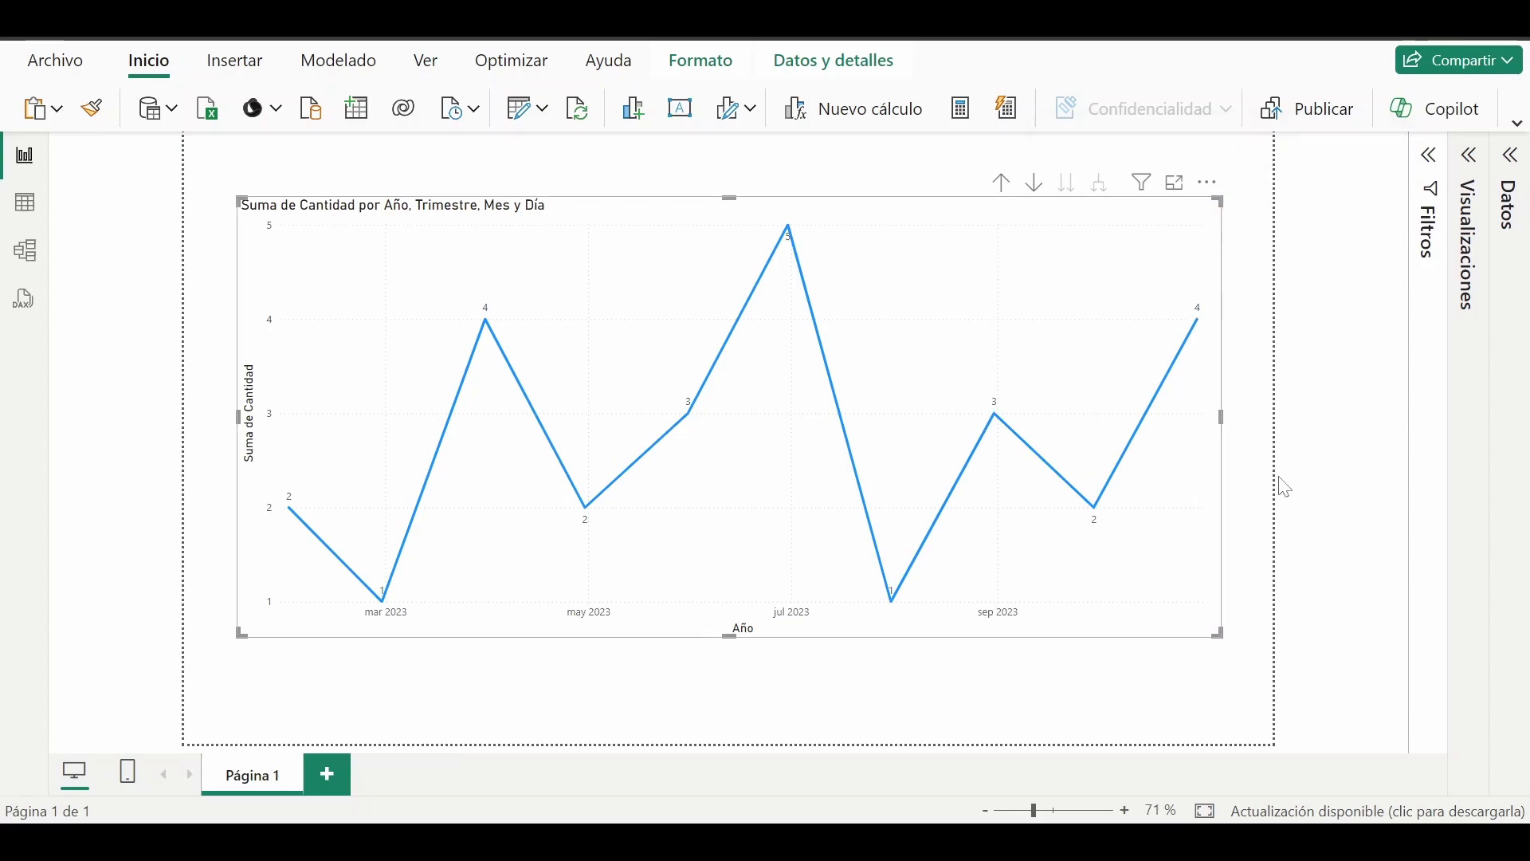
drag(1221, 418, 1255, 419)
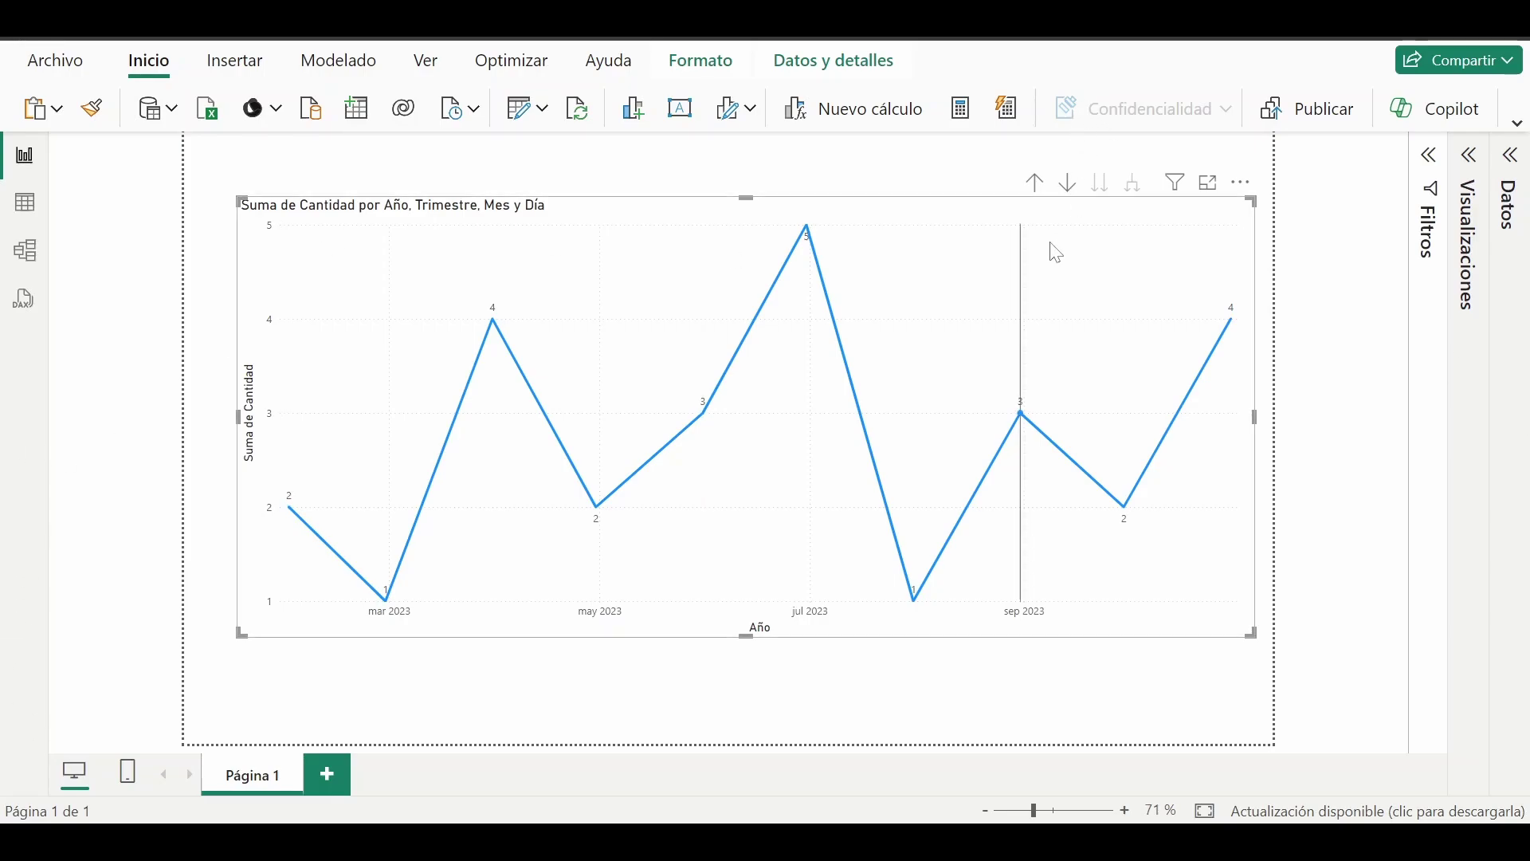
Turn on drill-down mode, view Cantidad by Trimestre, and return the chart to Año with drill-down mode off
click(1070, 195)
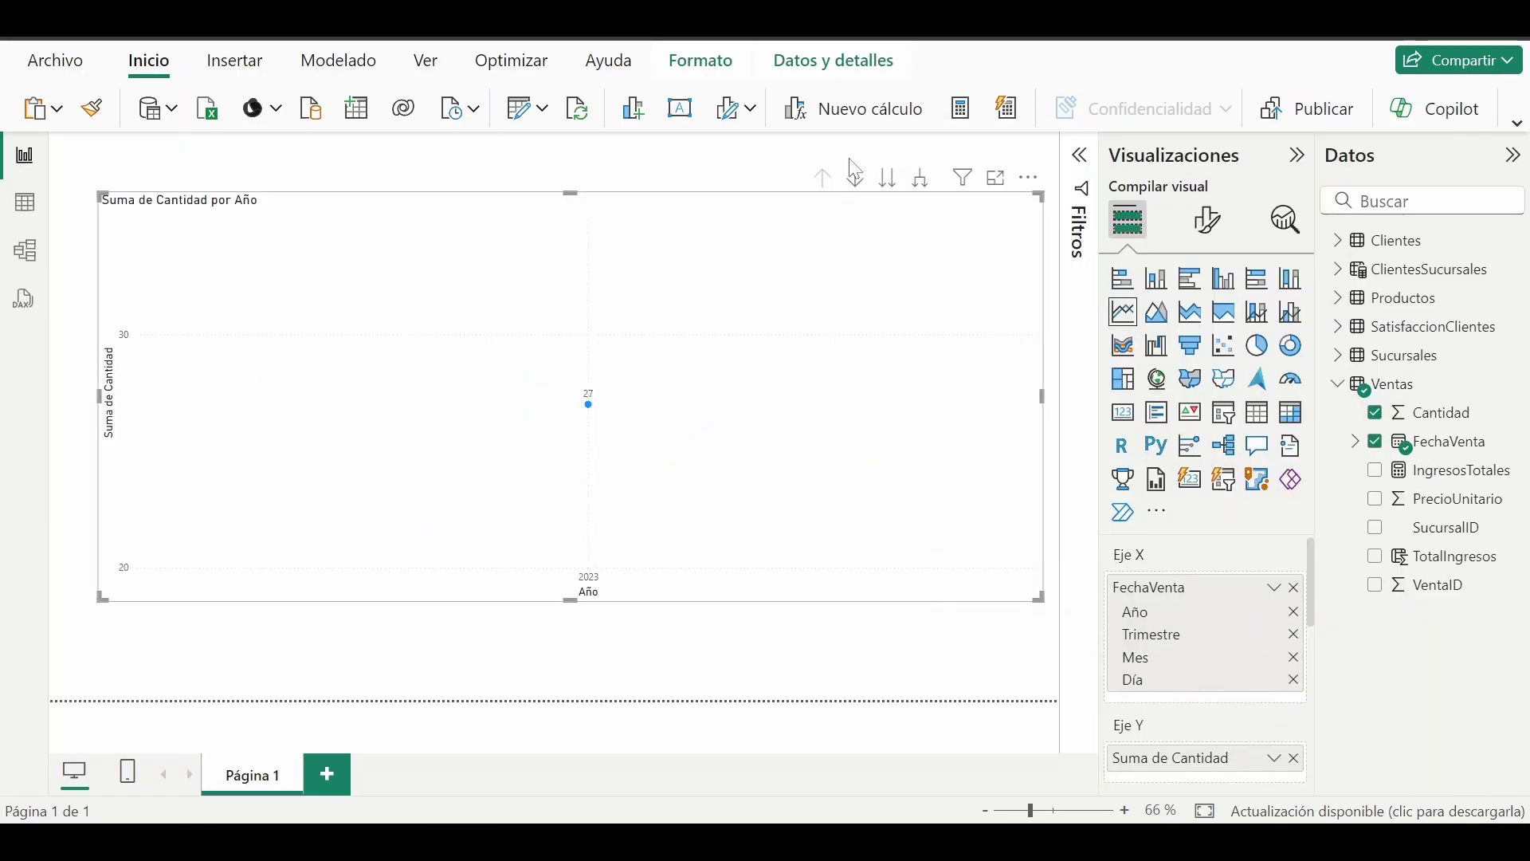
click(856, 183)
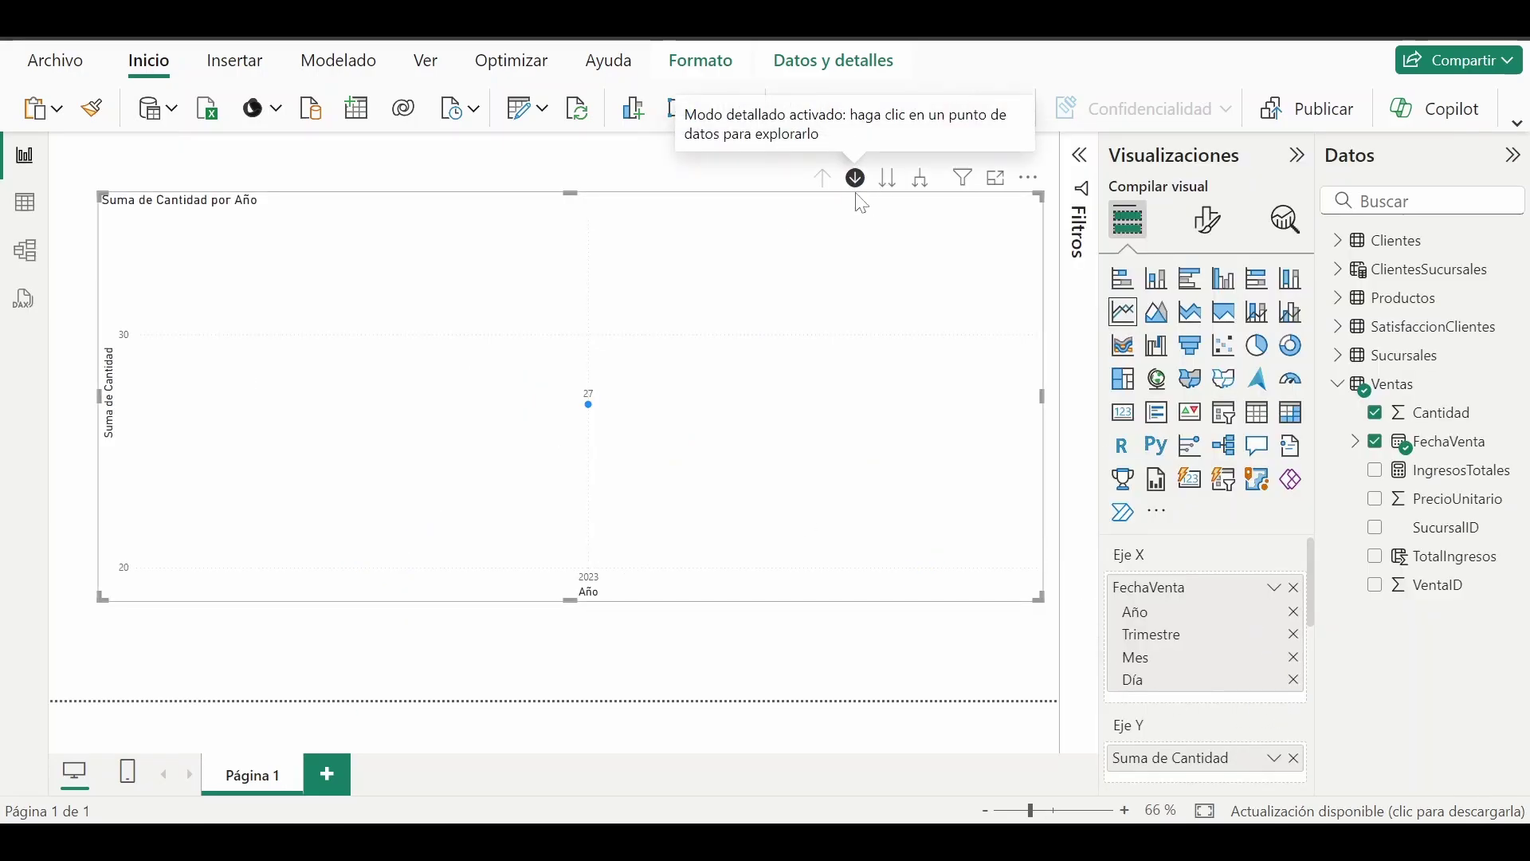
click(889, 193)
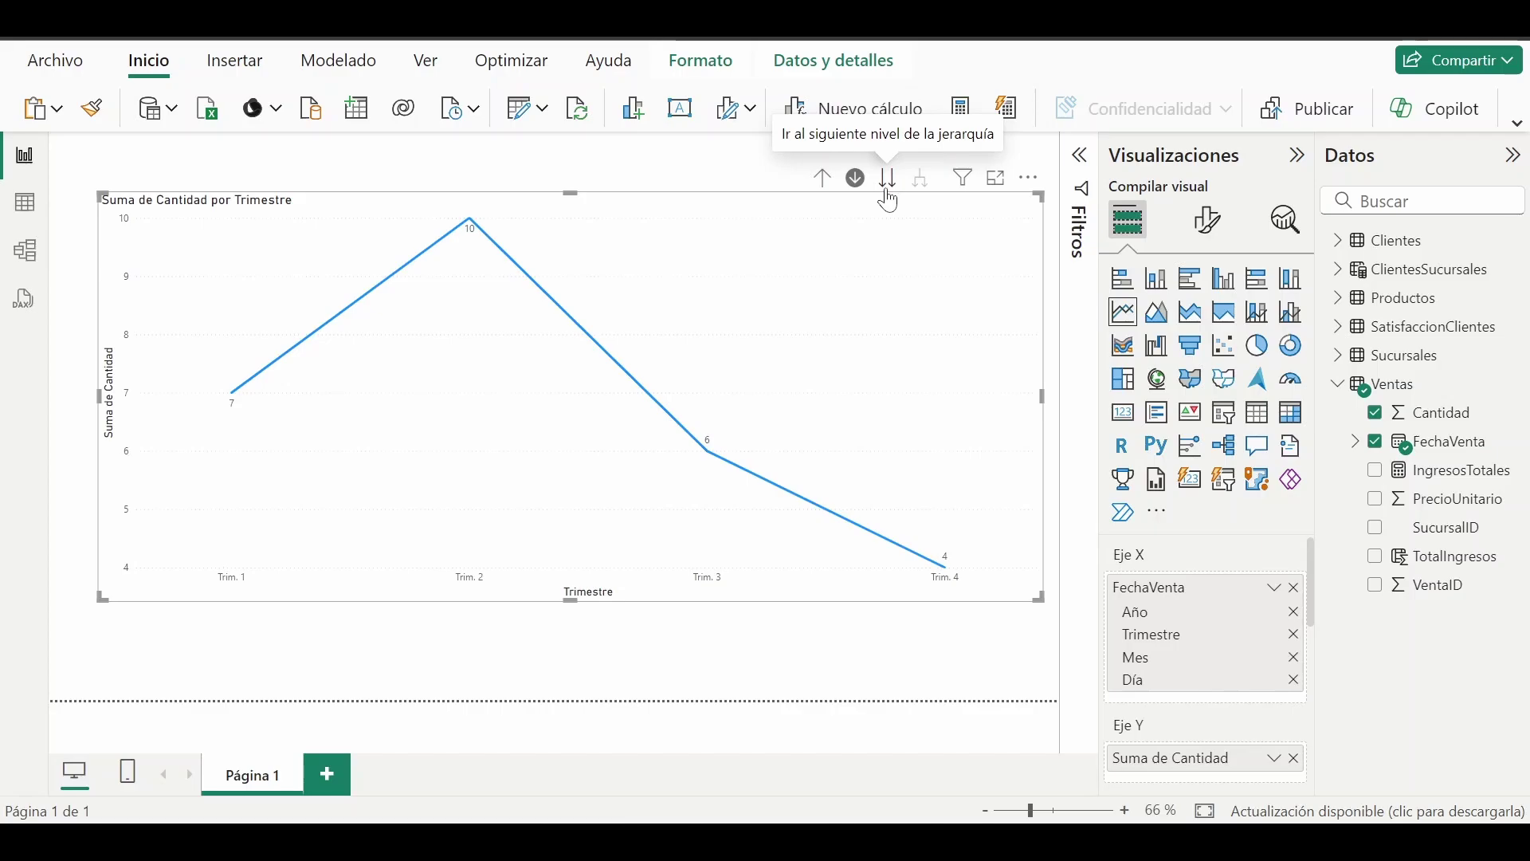
click(857, 180)
click(824, 178)
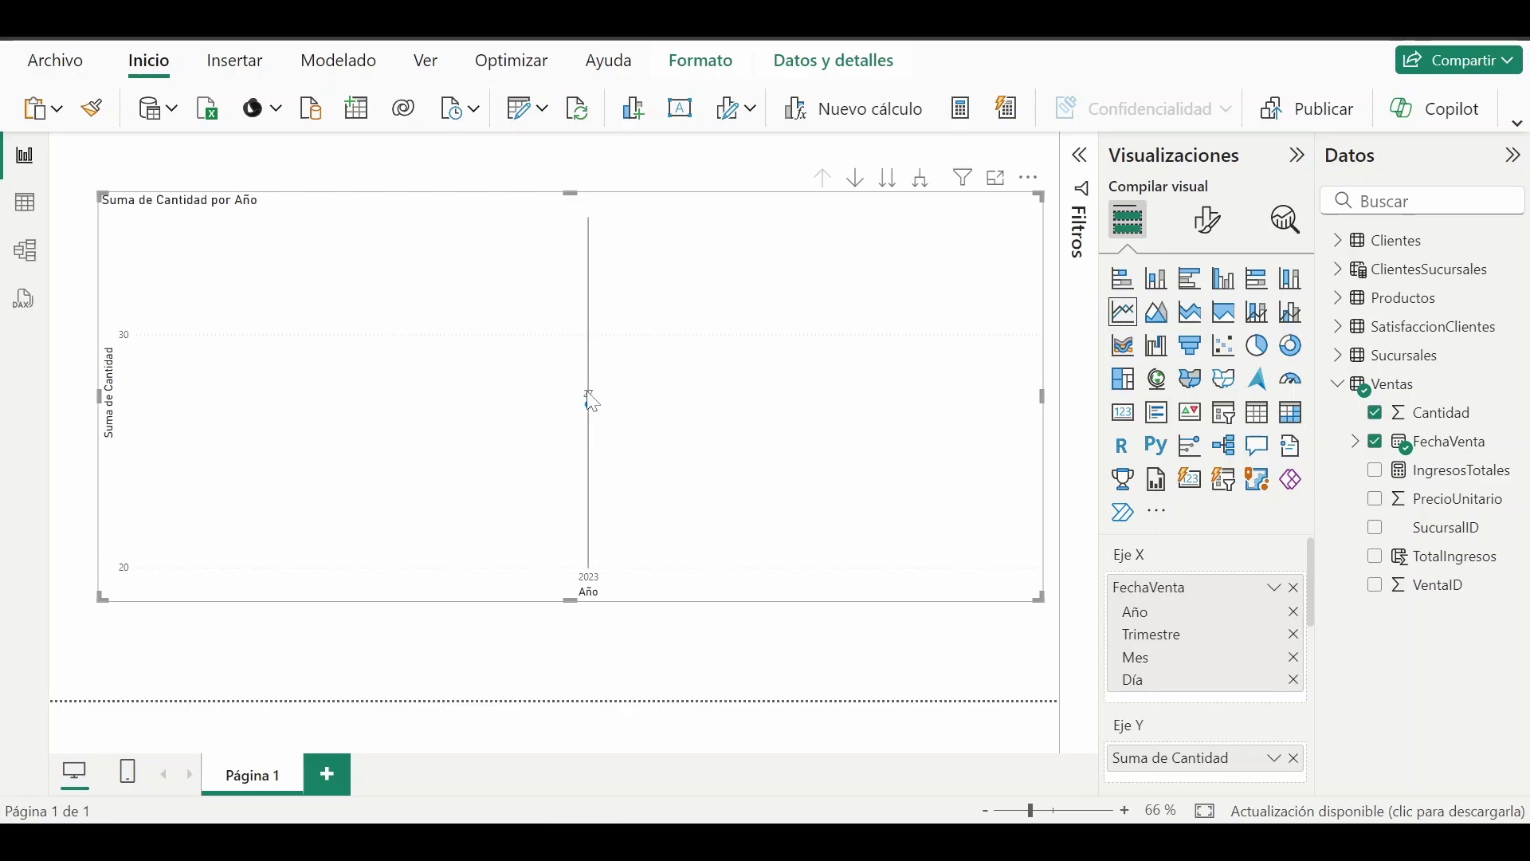
Move the chart down the FechaVenta hierarchy one level at a time, viewing Cantidad by Trimestre, Mes and Día
click(892, 189)
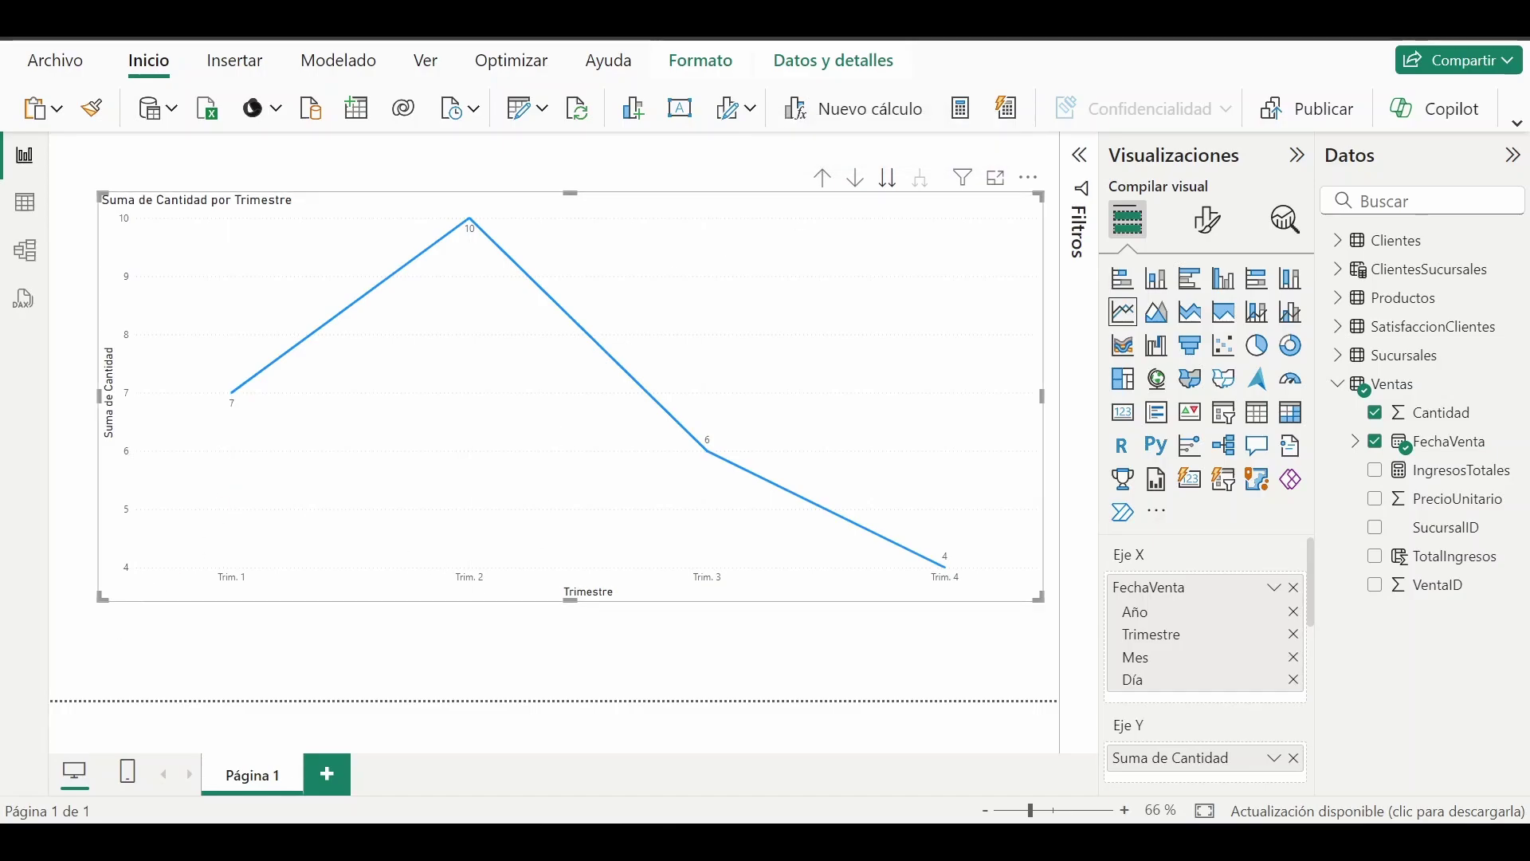
mouse_move(211, 356)
mouse_down()
mouse_move(284, 444)
mouse_move(294, 399)
mouse_move(976, 669)
mouse_move(1112, 607)
mouse_move(1123, 629)
mouse_up()
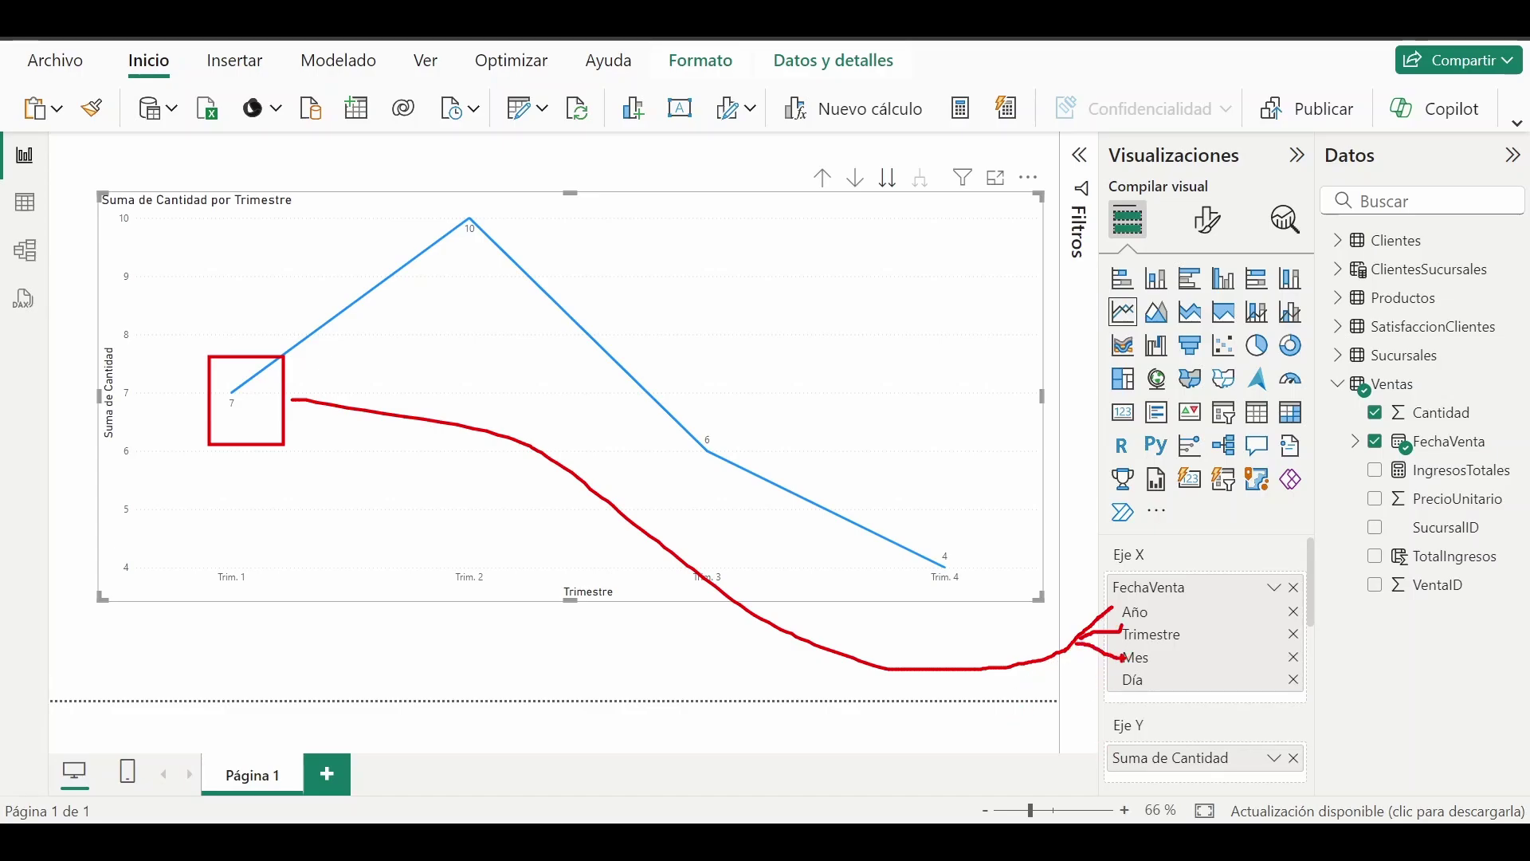
key(Escape)
click(889, 182)
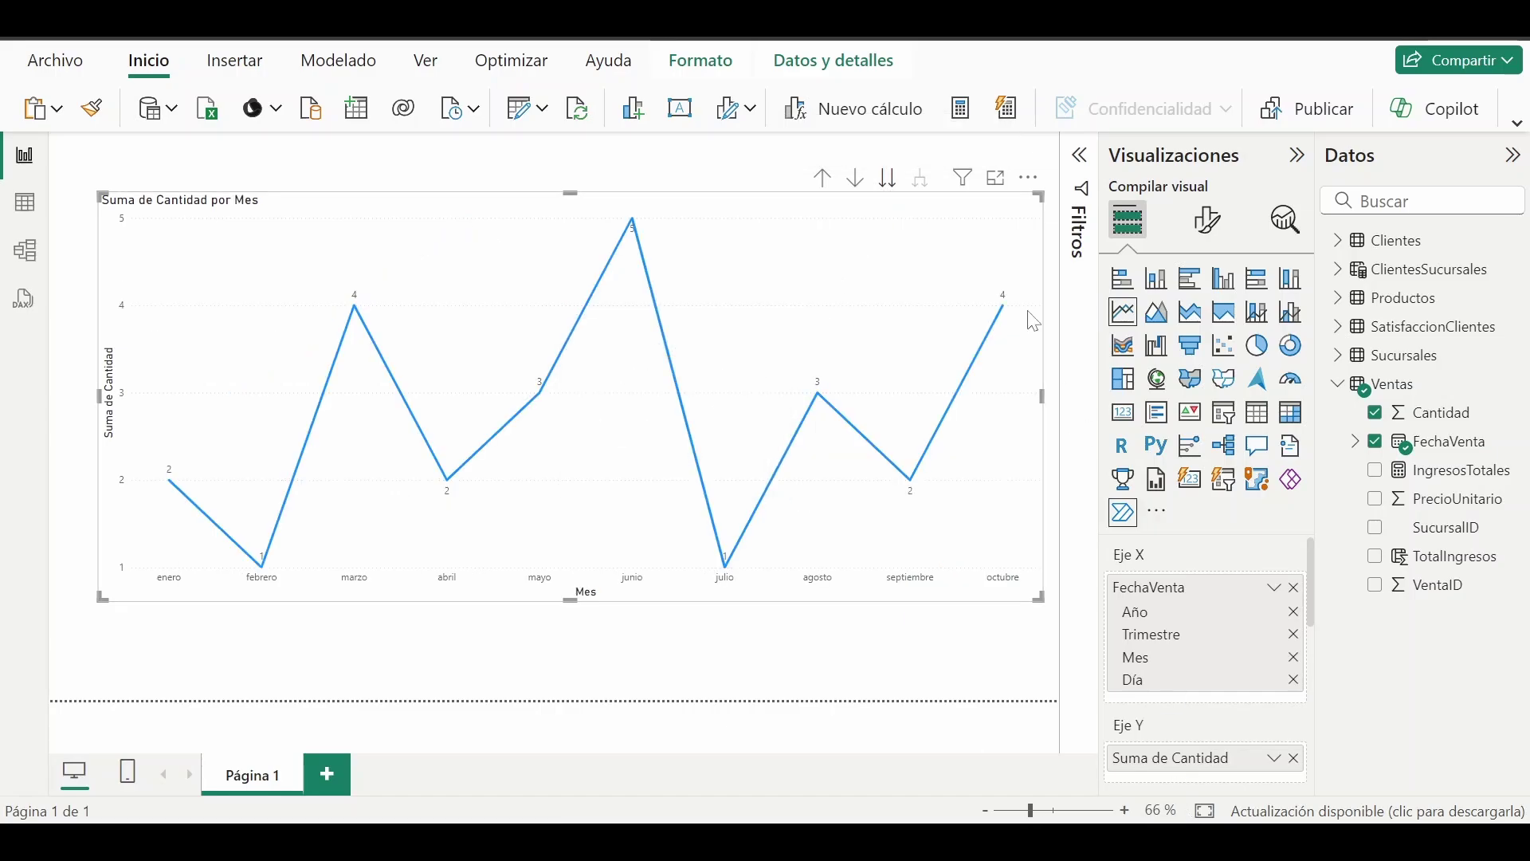
click(889, 187)
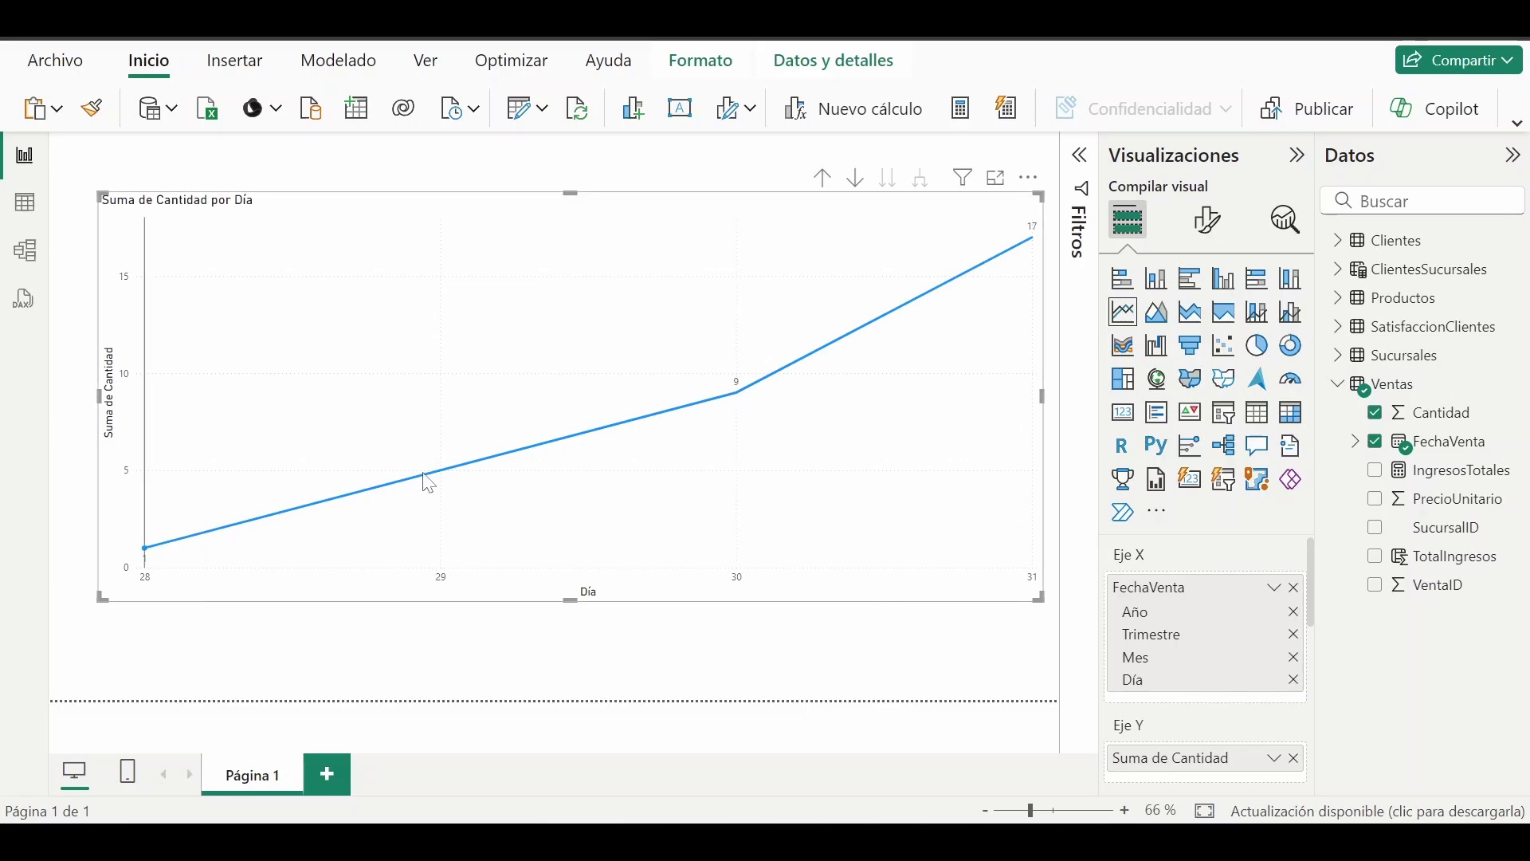
mouse_move(447, 482)
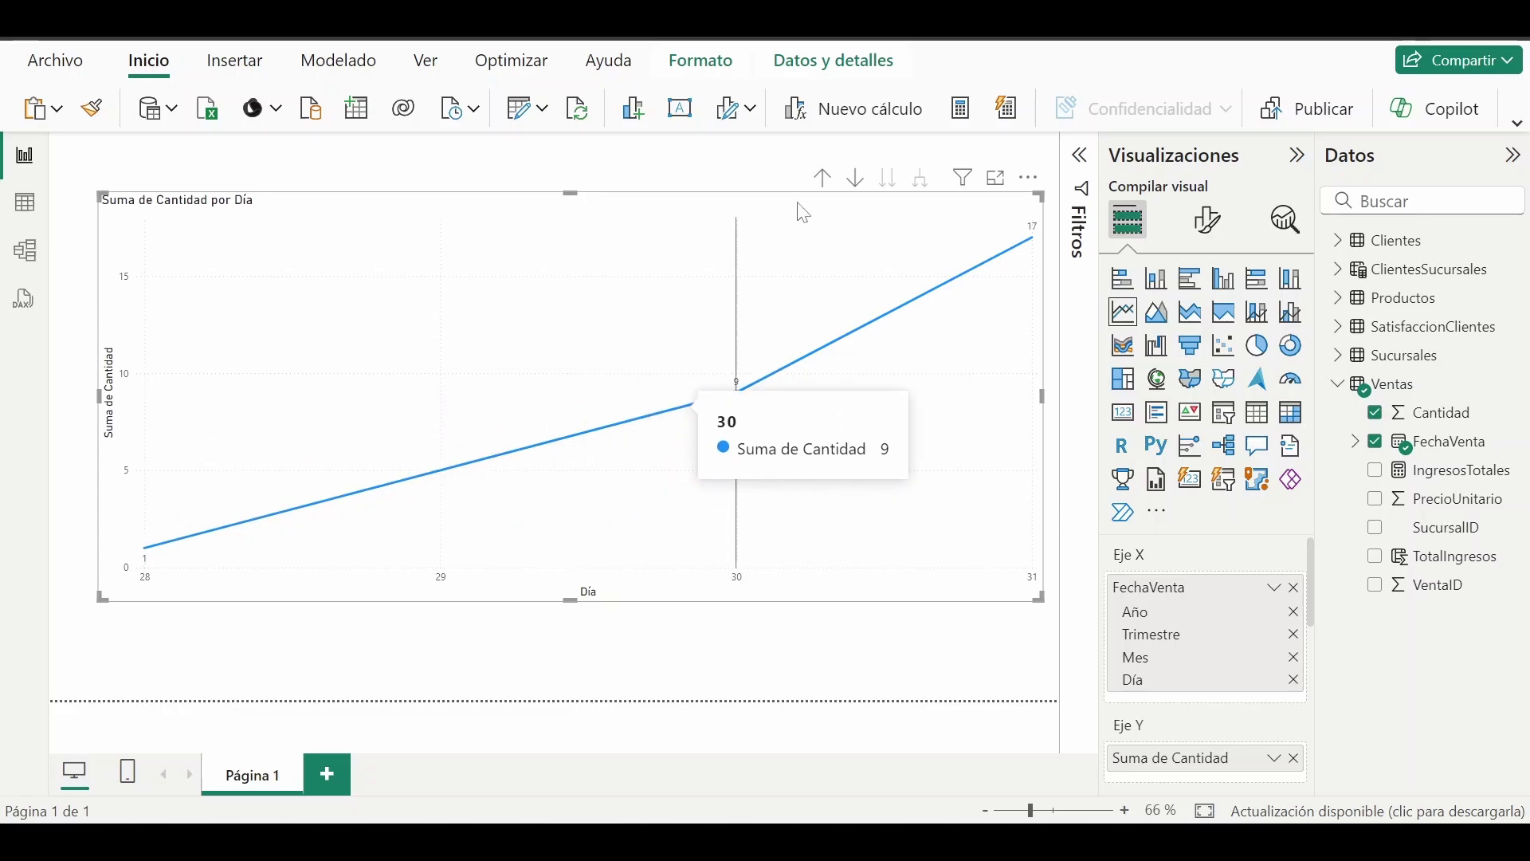
Drill the line chart back up from Día through Mes and Trimestre to Año
click(826, 184)
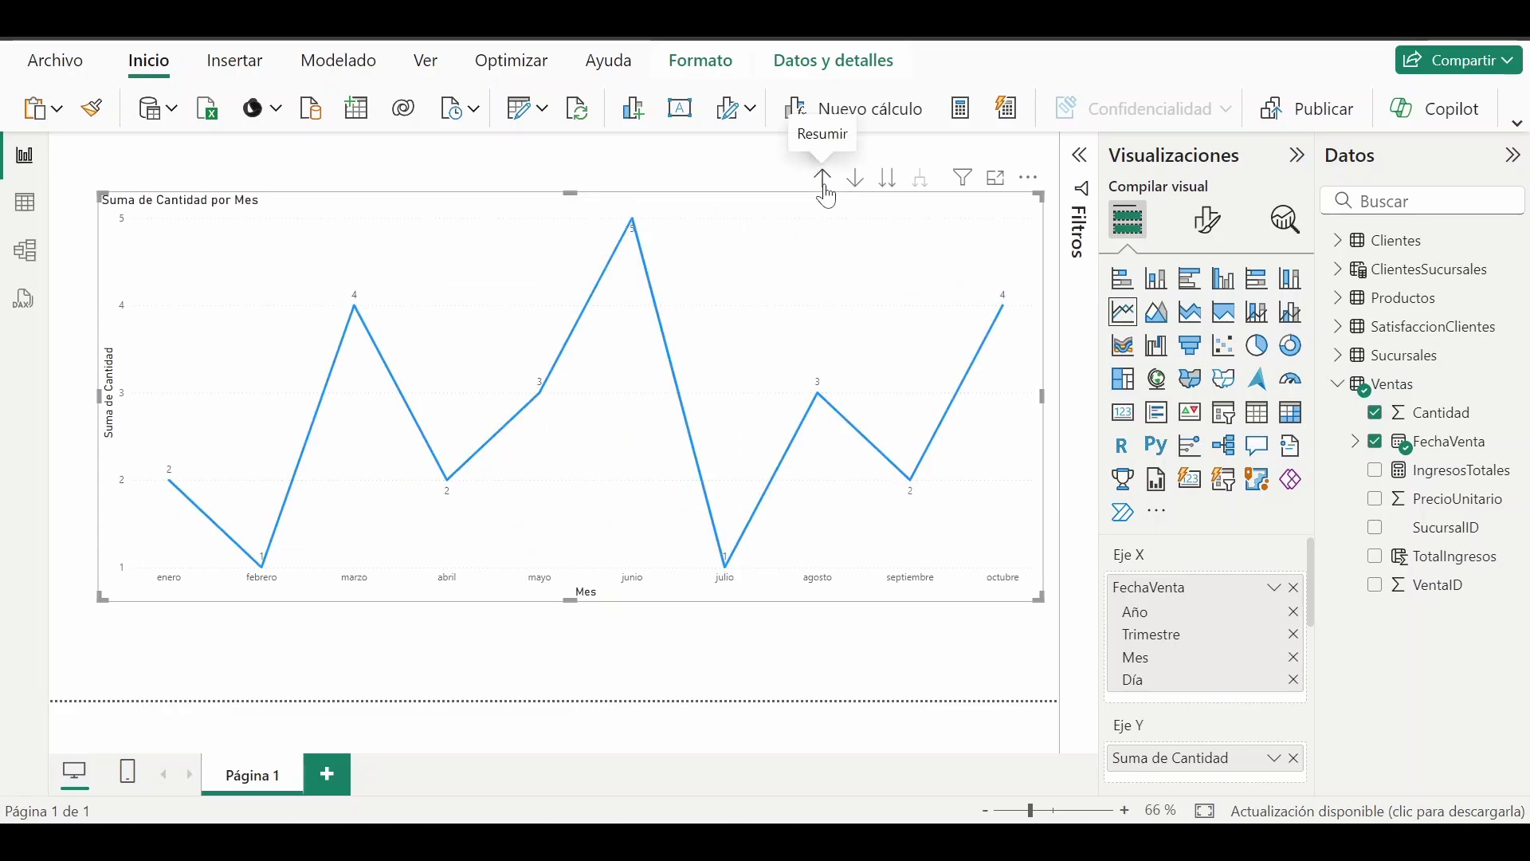
click(824, 188)
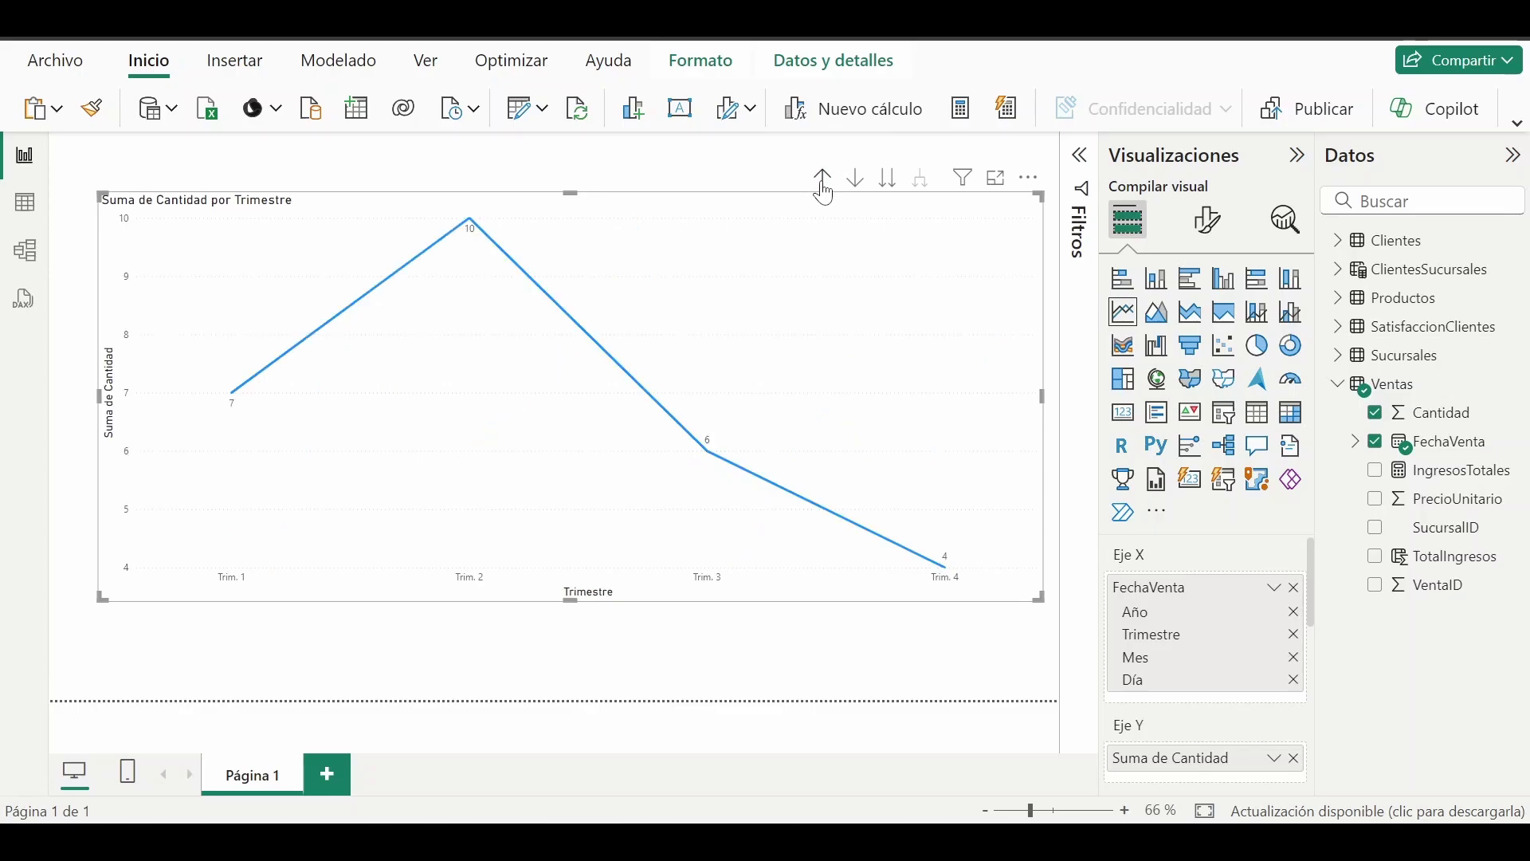
click(825, 190)
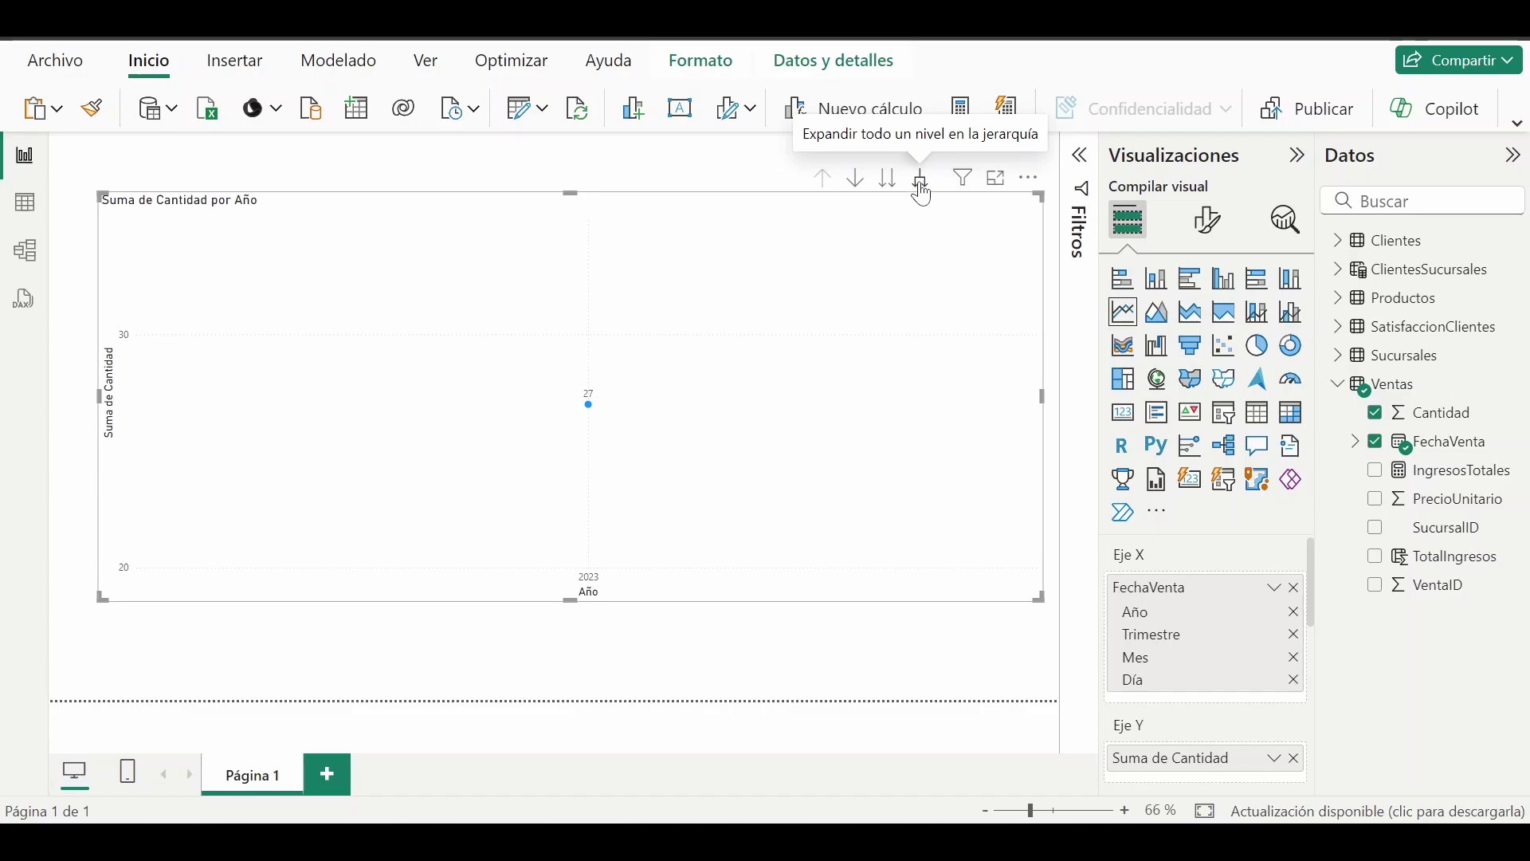
Expand the whole FechaVenta hierarchy one level at a time until the chart combines Año, Trimestre, Mes and Día
click(923, 191)
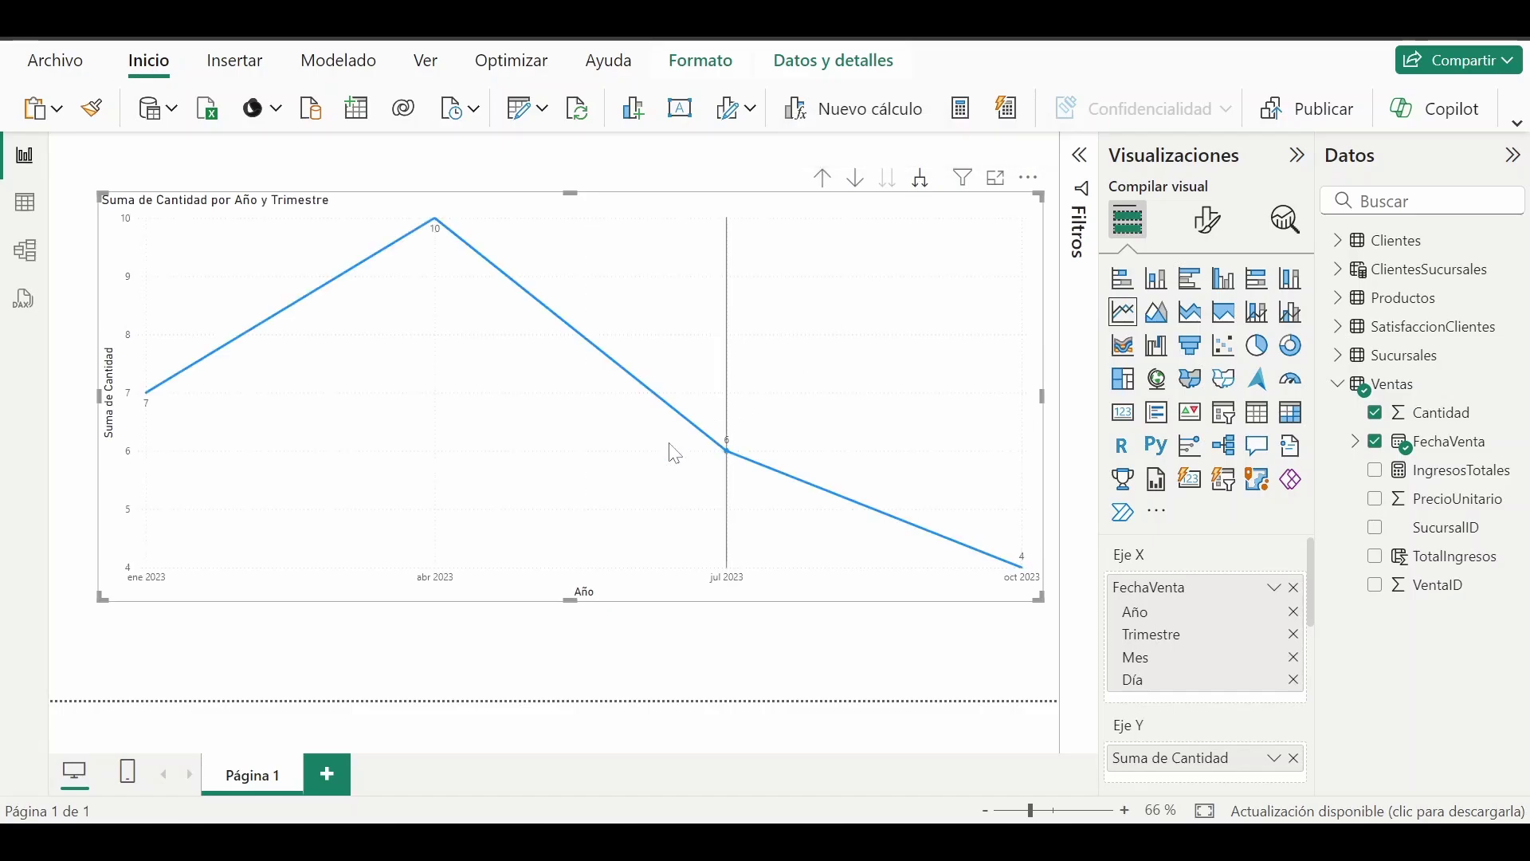
click(923, 192)
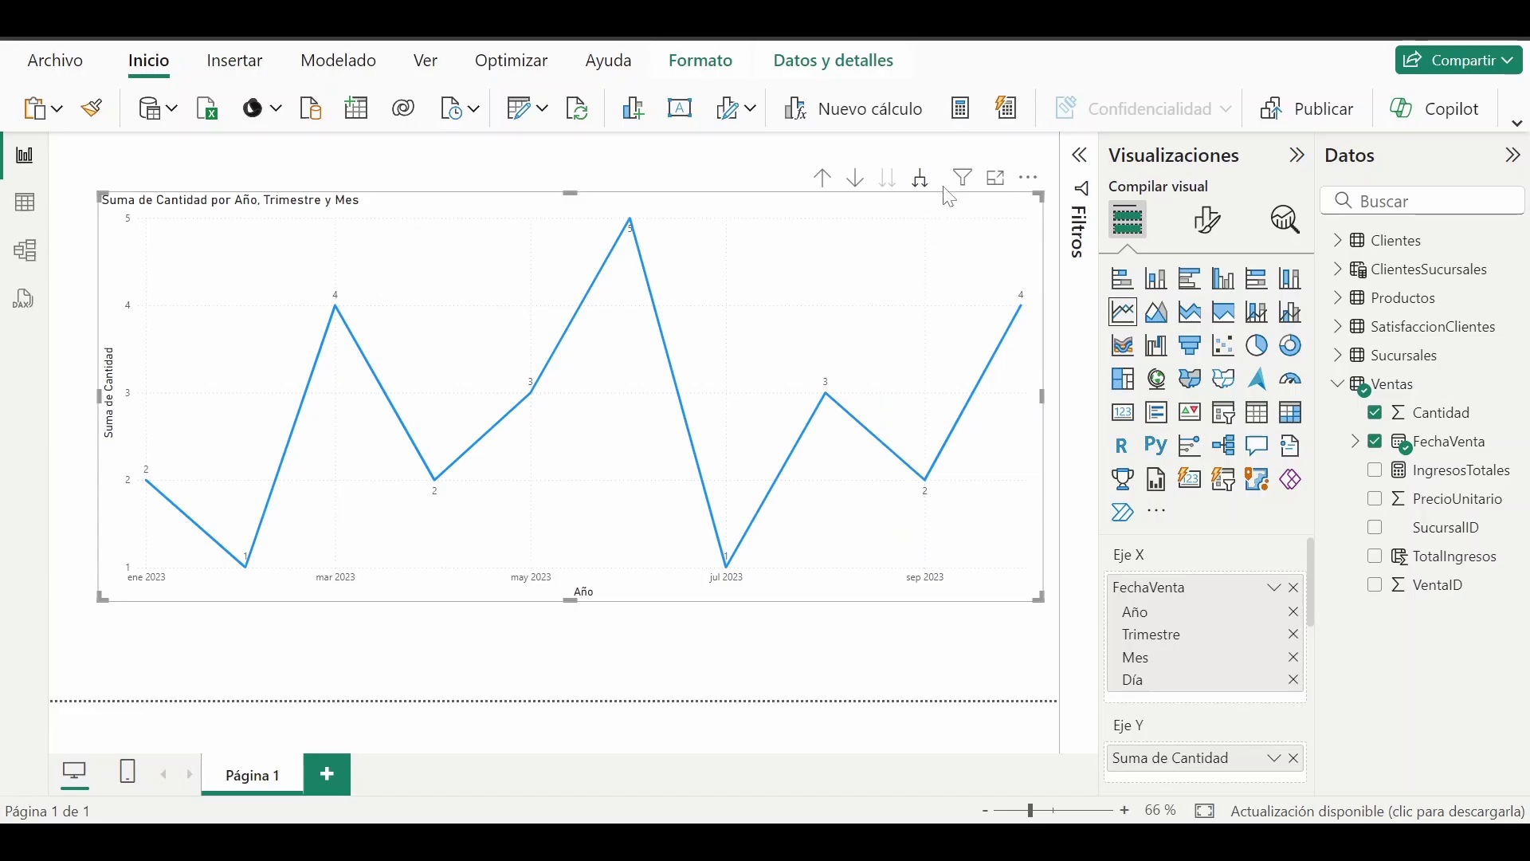
click(924, 186)
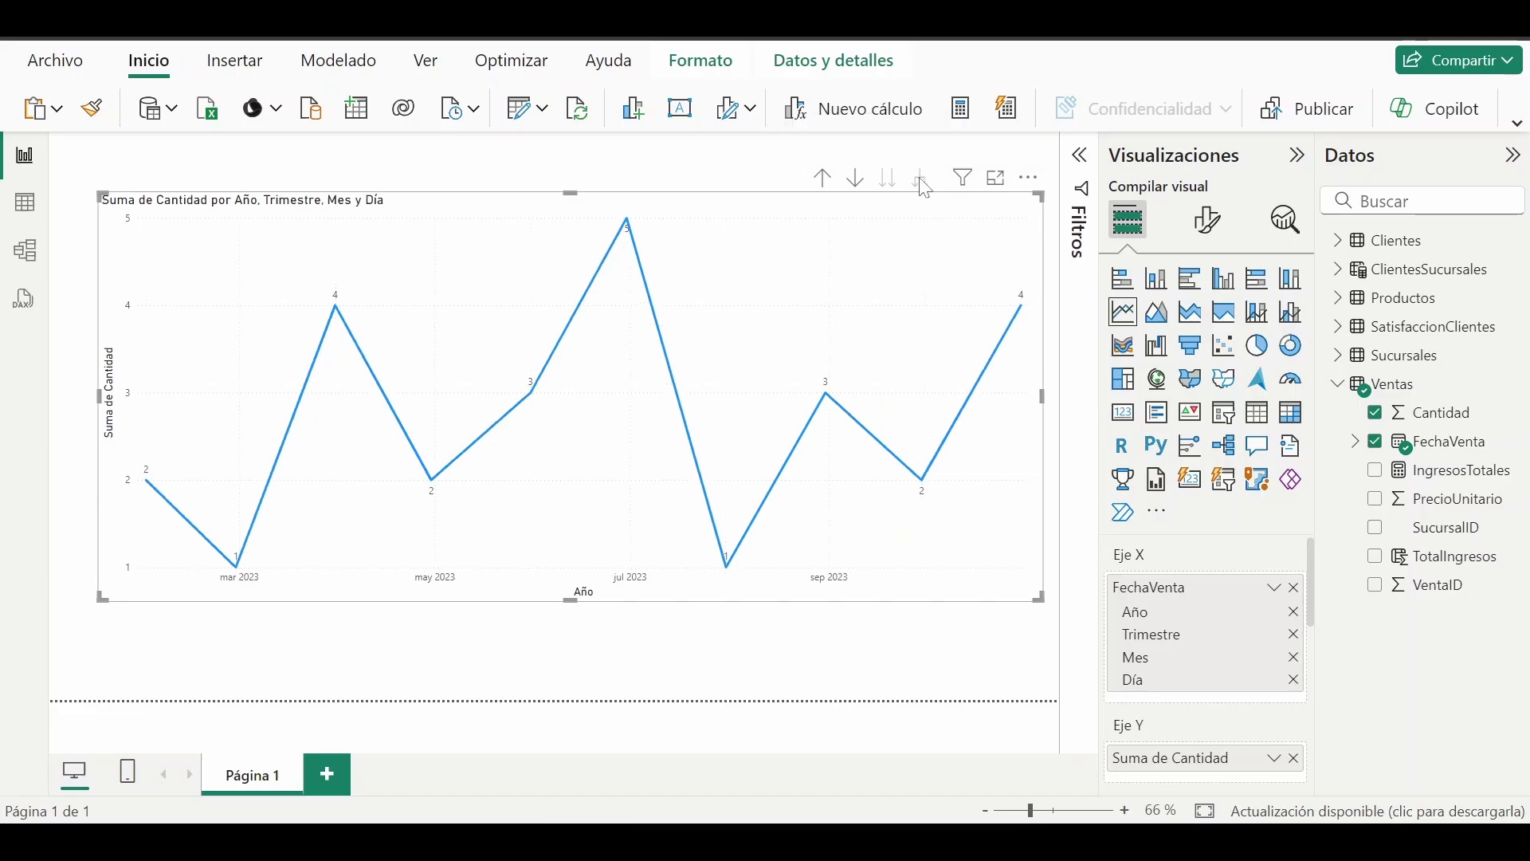
Drill the chart back up to Año and expand the hierarchy again to combine Año, Trimestre and Mes
click(827, 183)
click(827, 183)
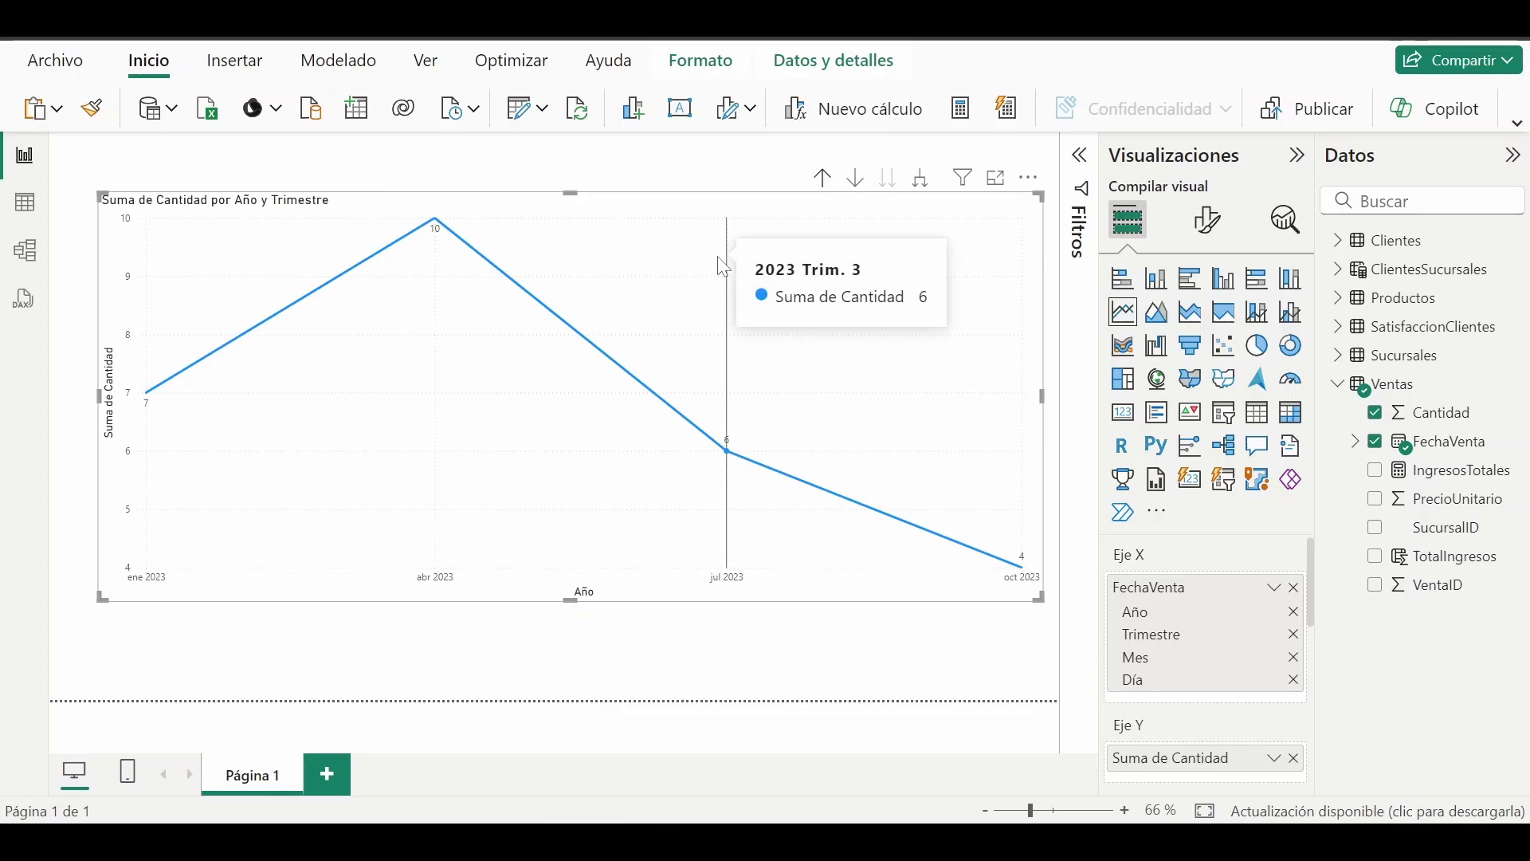
mouse_move(723, 267)
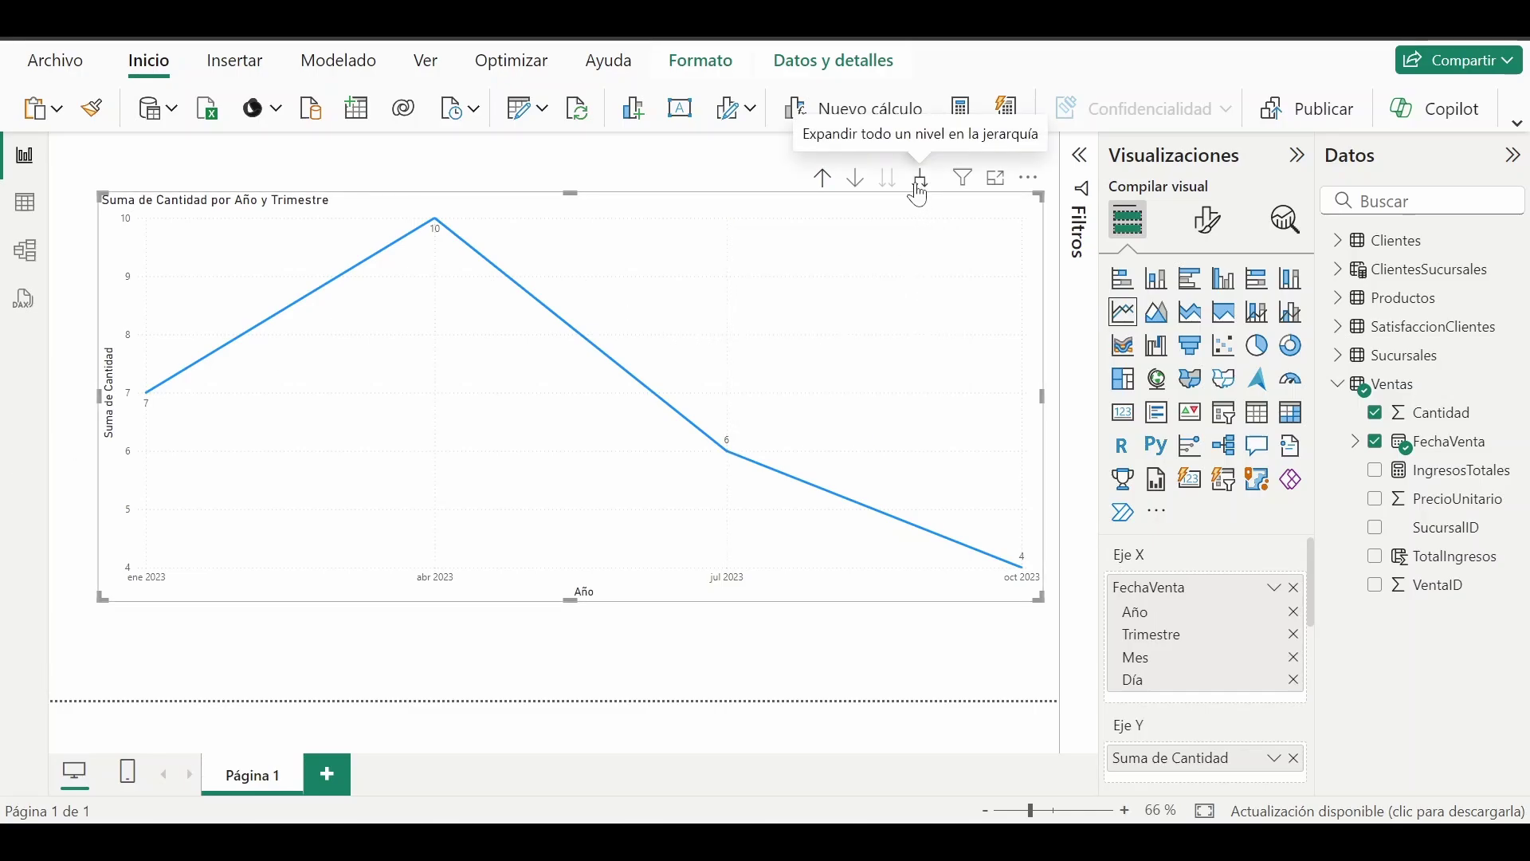
click(822, 179)
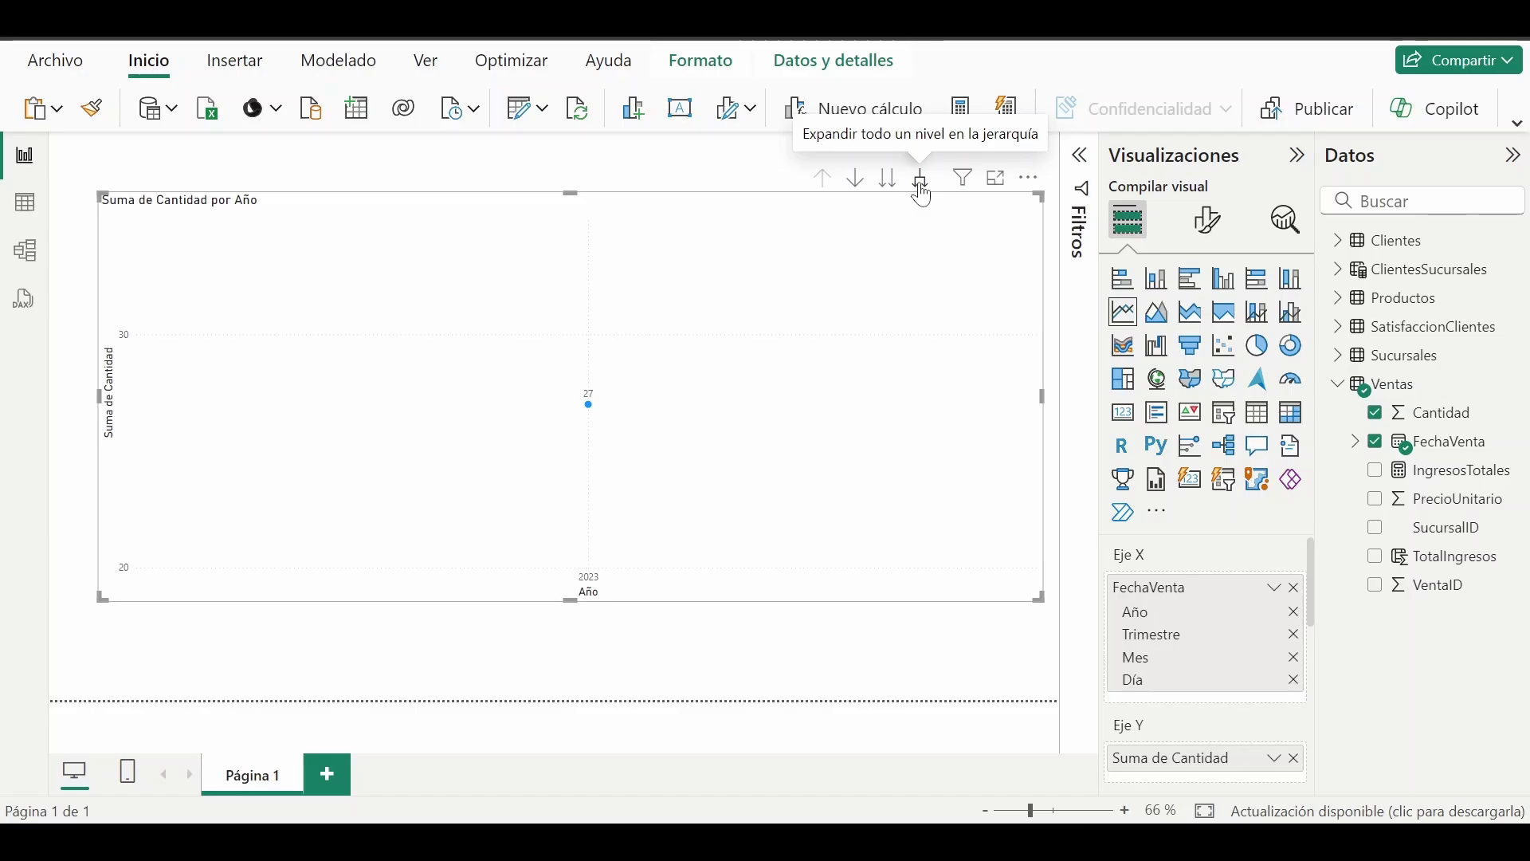
click(922, 194)
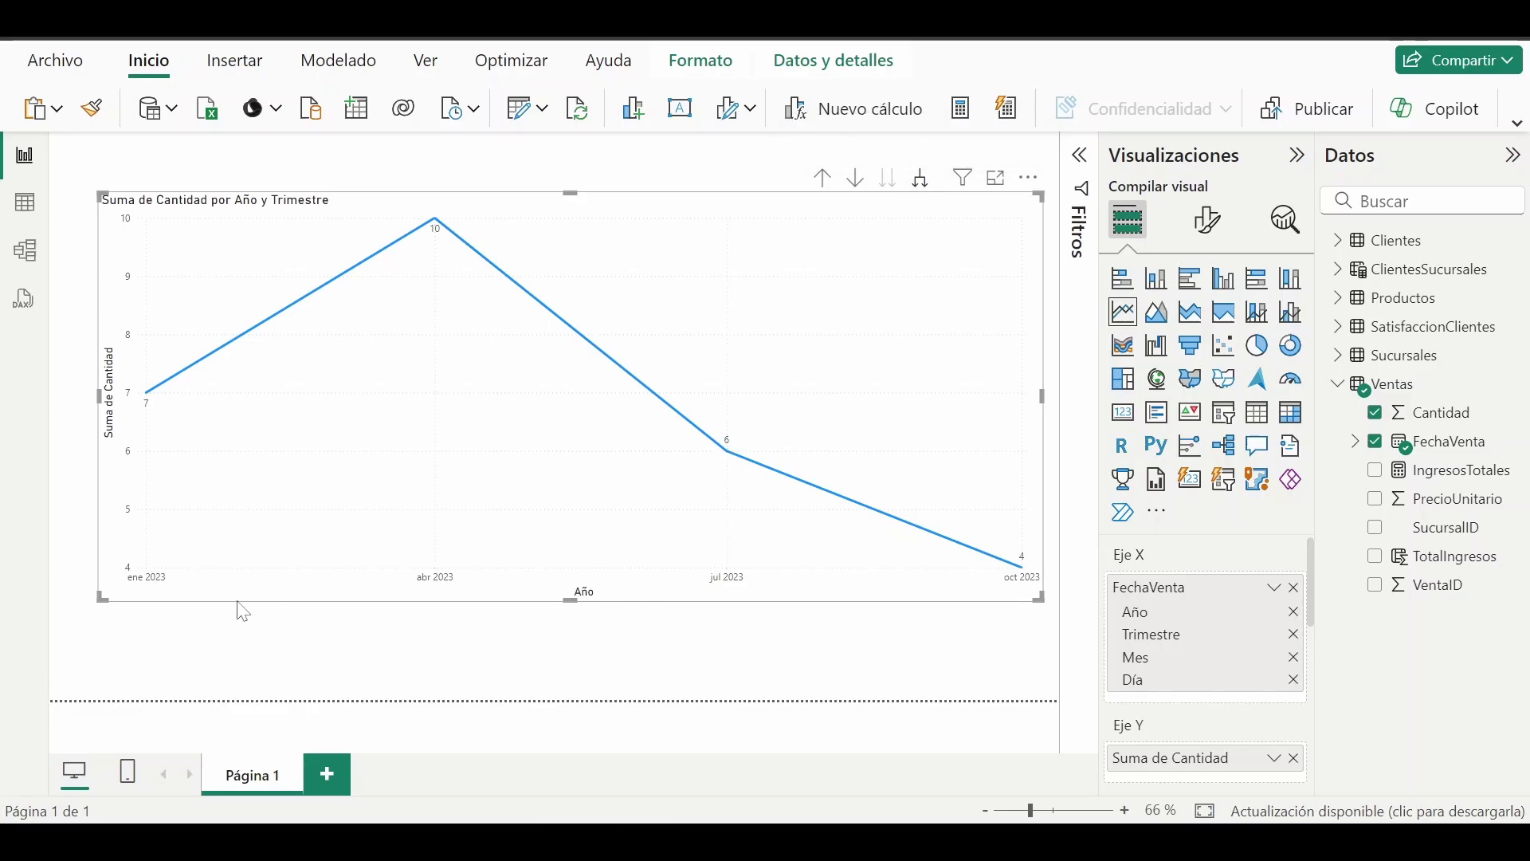
click(923, 192)
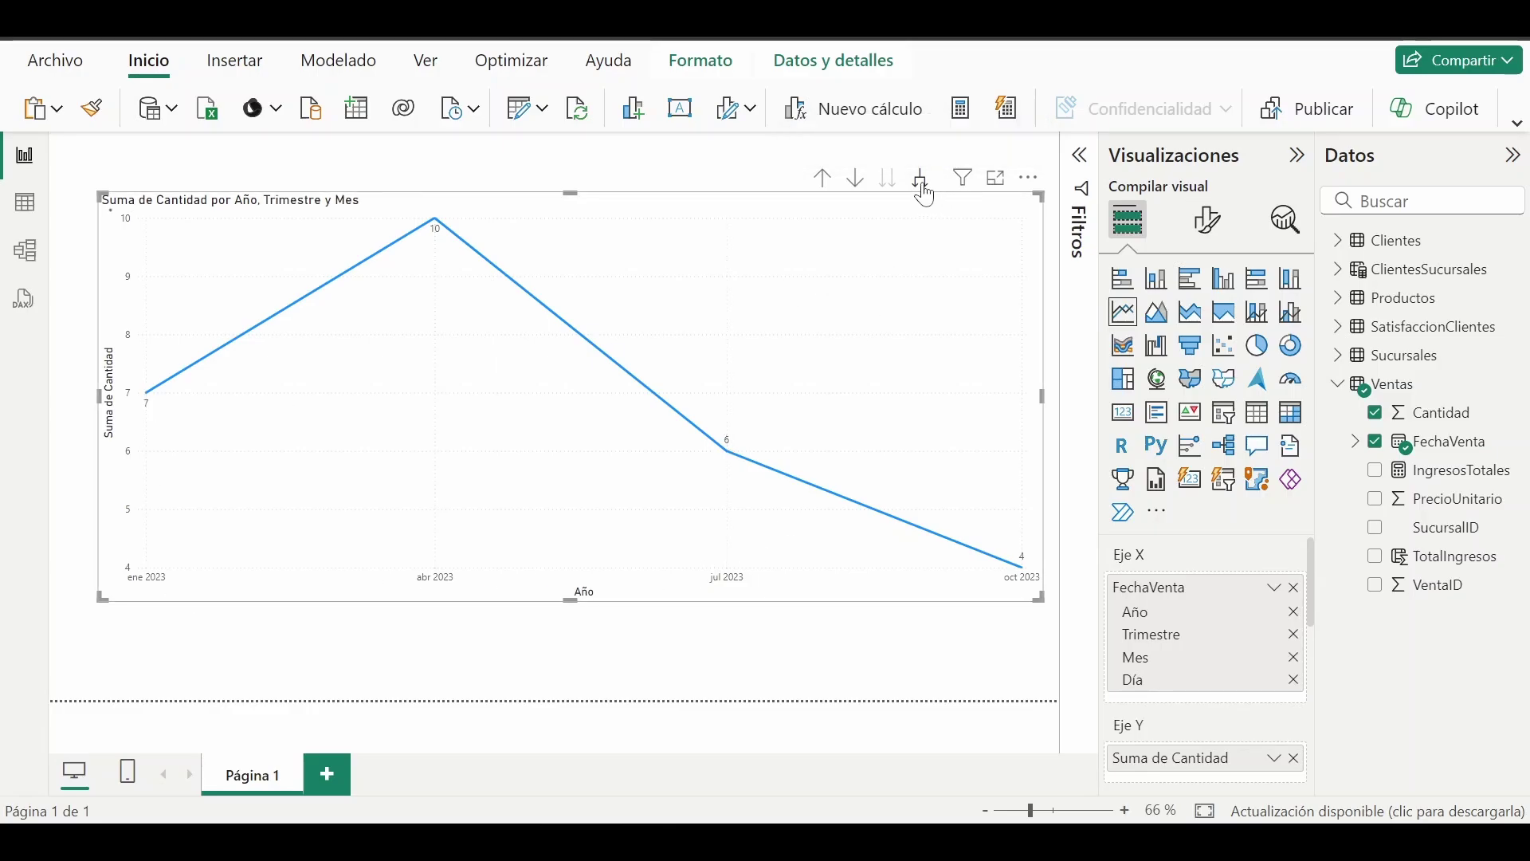